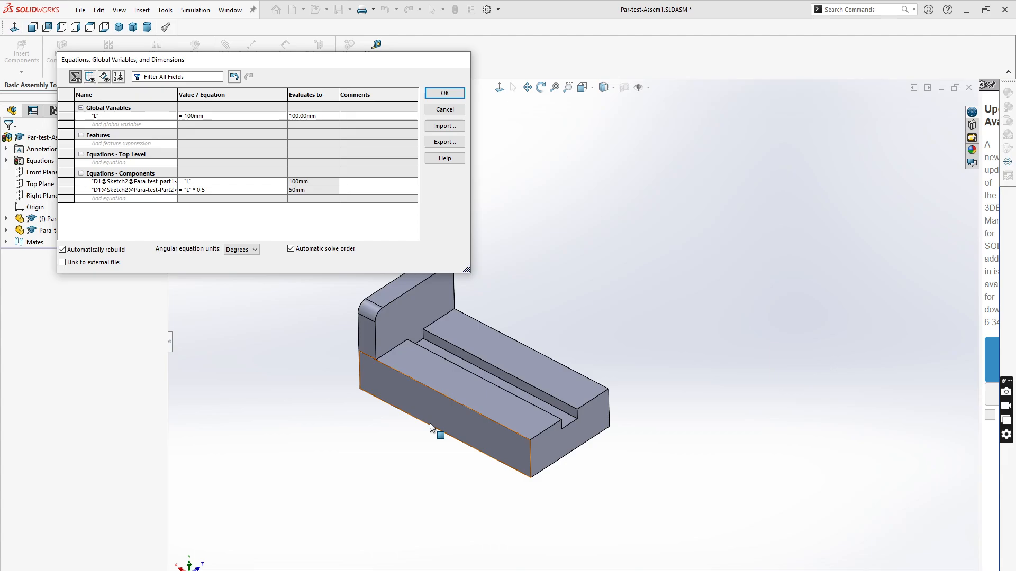
- Change the global variable L in the equations dialog to 200mm
left_click(186, 115)
key("BackSpace")
type("2")
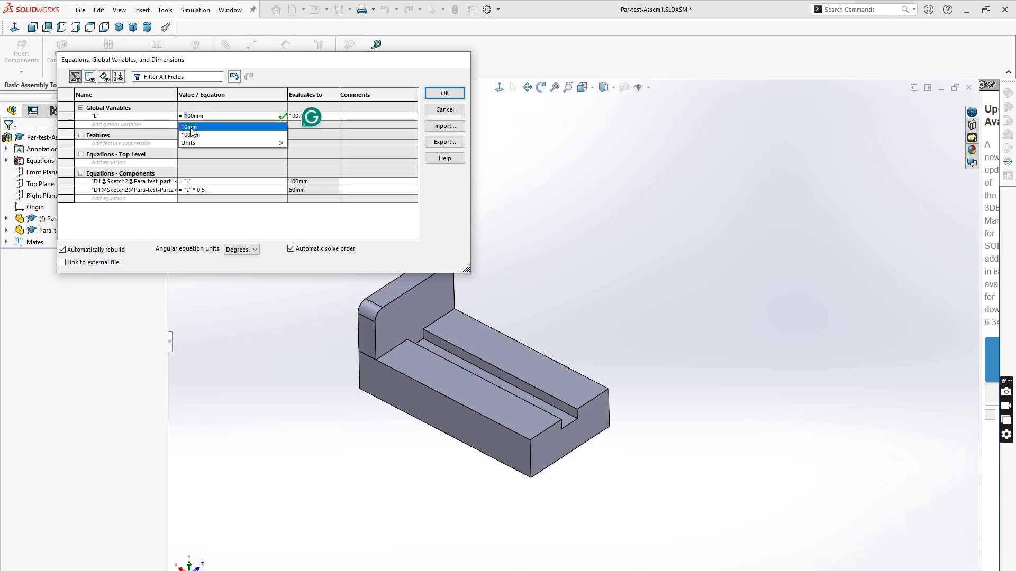
mouse_move(281, 143)
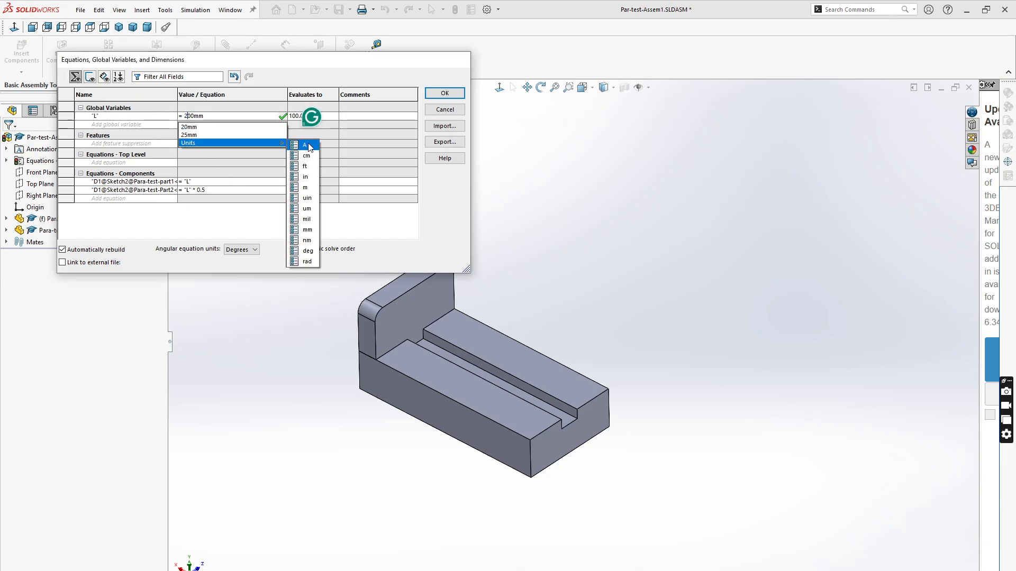
left_click(283, 117)
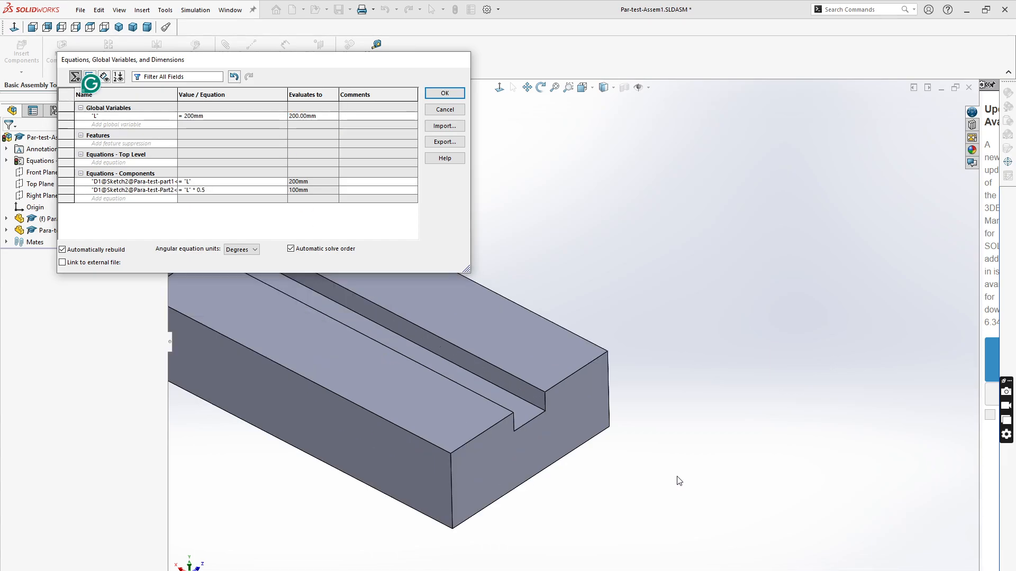
- Set the global variable L to 400mm and close the Equations dialog with OK
scroll(677, 476, "up", 8)
scroll(553, 340, "down", 3)
scroll(487, 313, "up", 1)
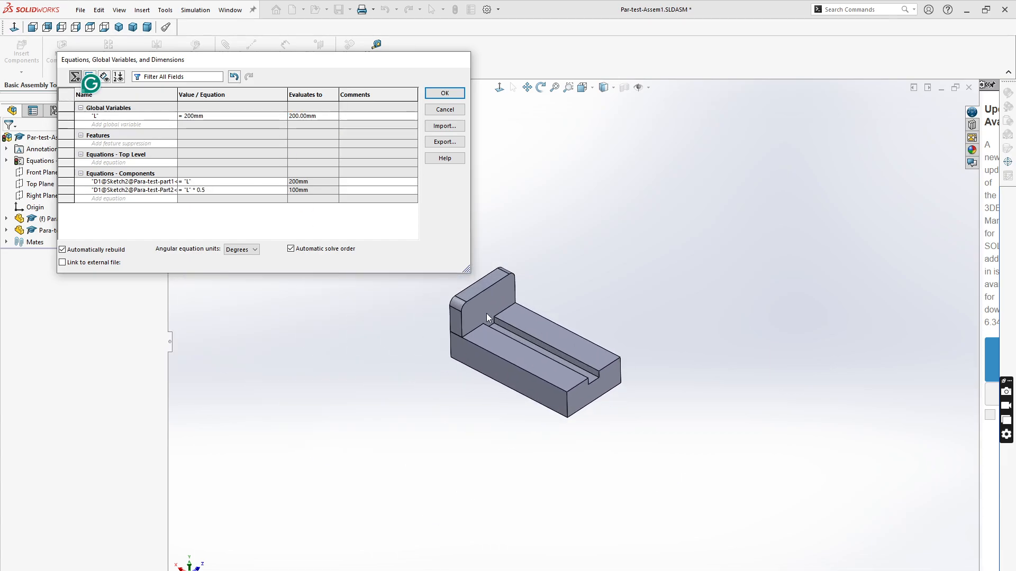
scroll(515, 337, "down", 1)
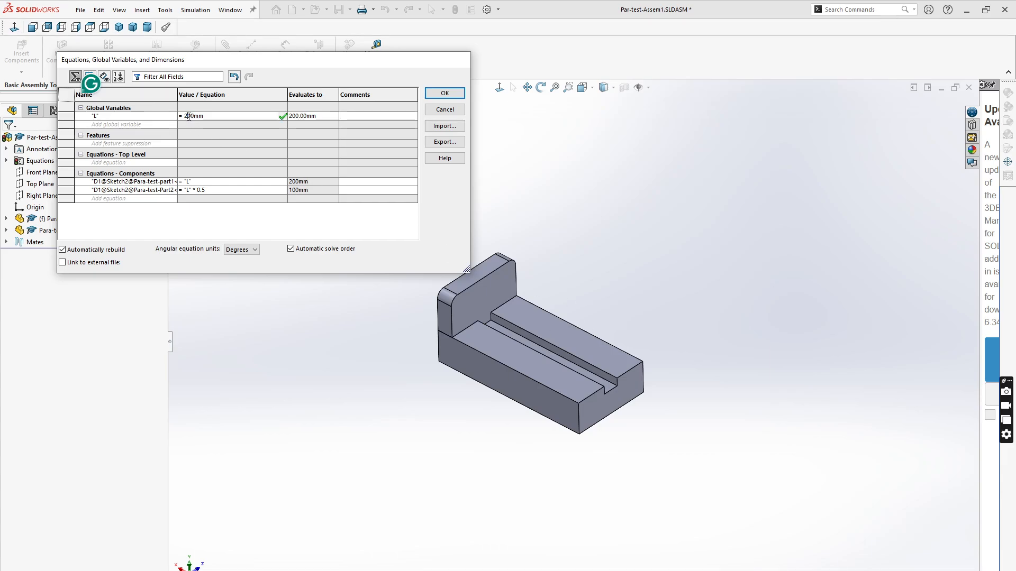
left_click_drag(189, 117, 184, 116)
type("4")
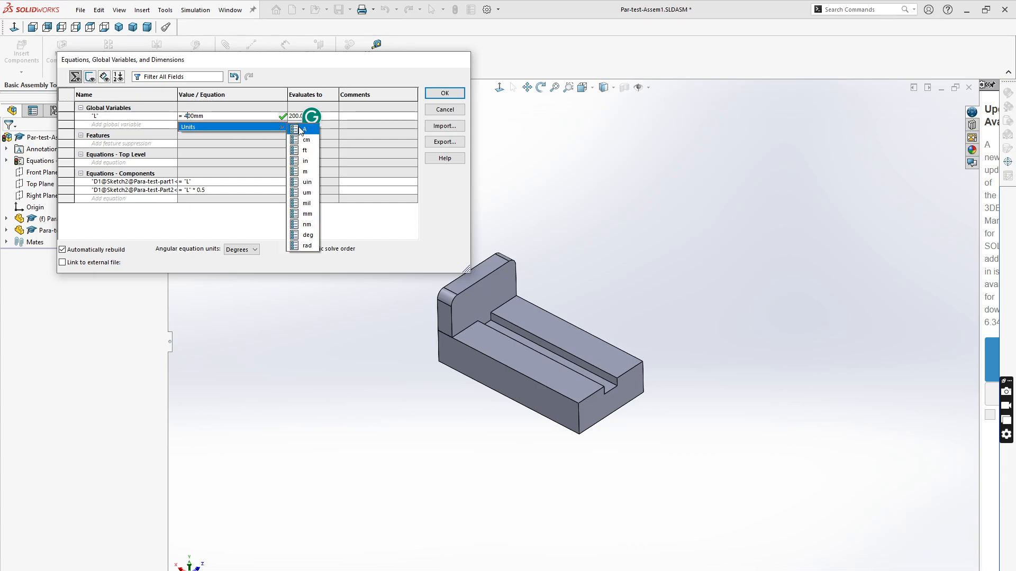
left_click(281, 116)
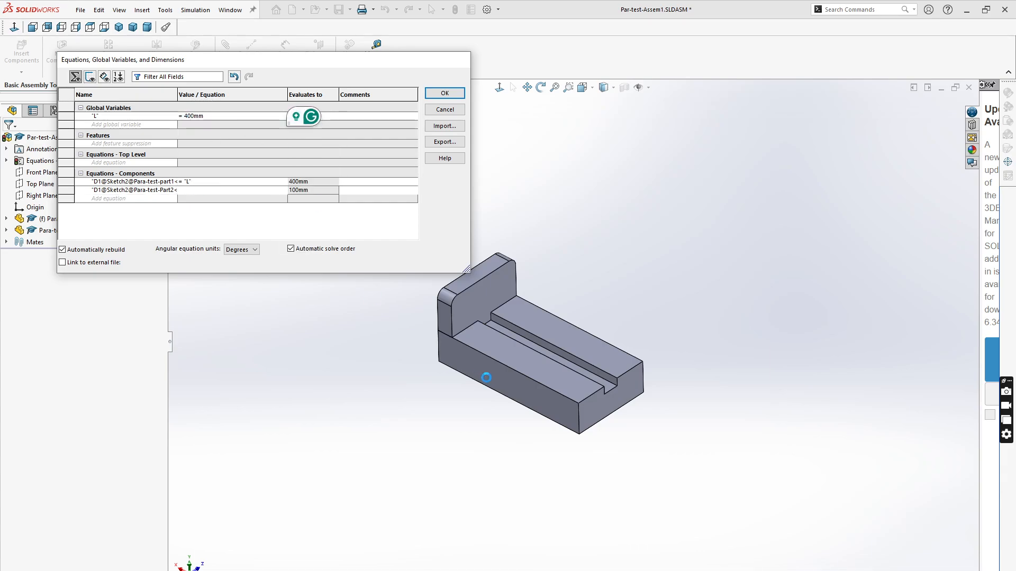
scroll(531, 387, "up", 5)
scroll(587, 307, "down", 5)
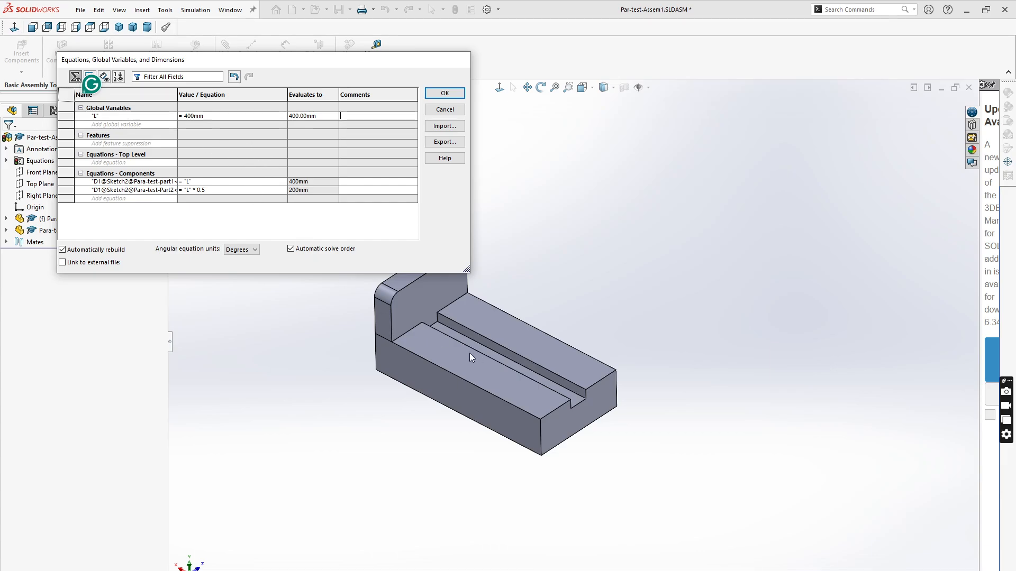
left_click(444, 94)
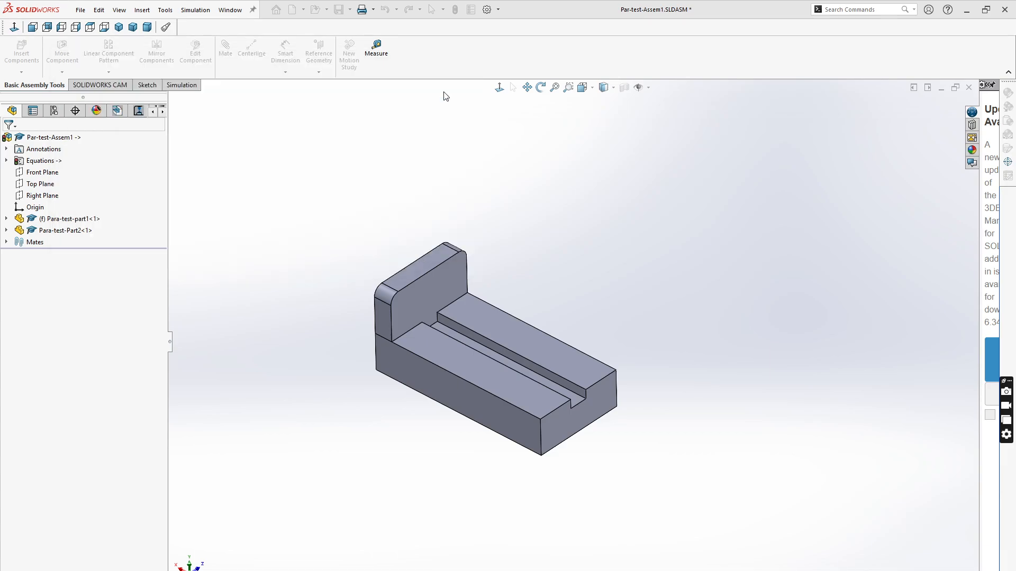
- Create a new Part document and leave the empty sketch that opens
left_click(85, 10)
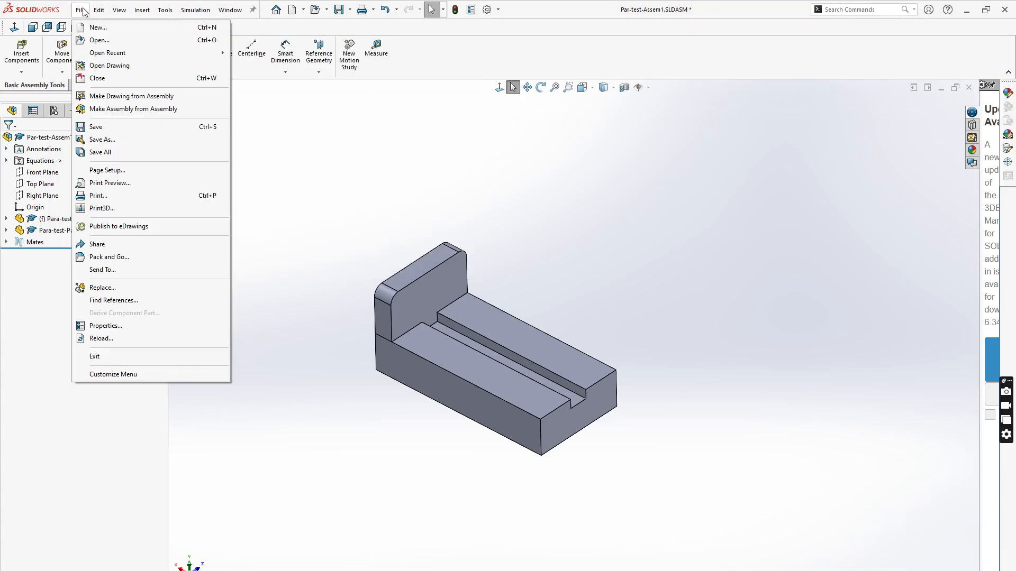
left_click(97, 27)
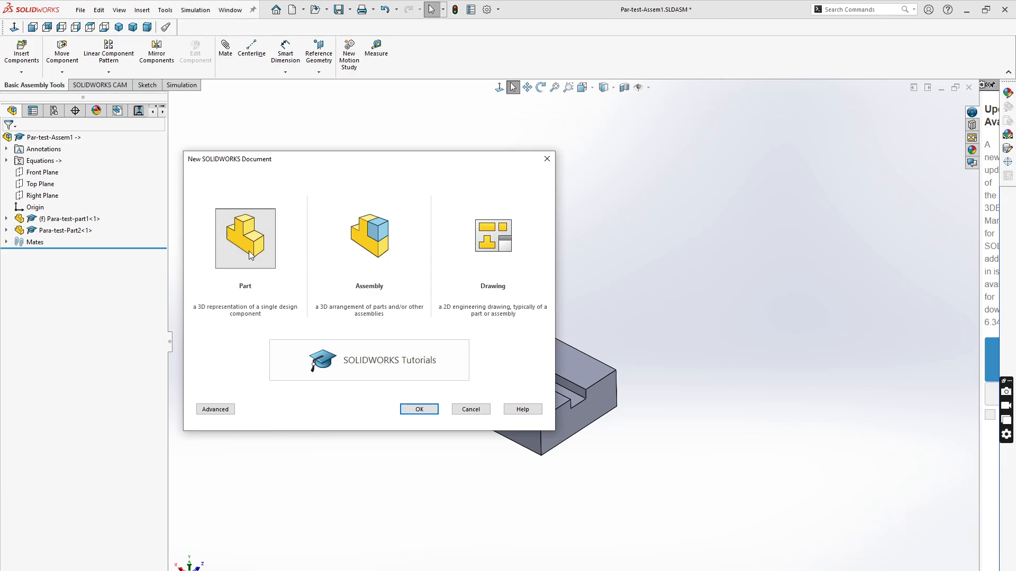
left_click(417, 409)
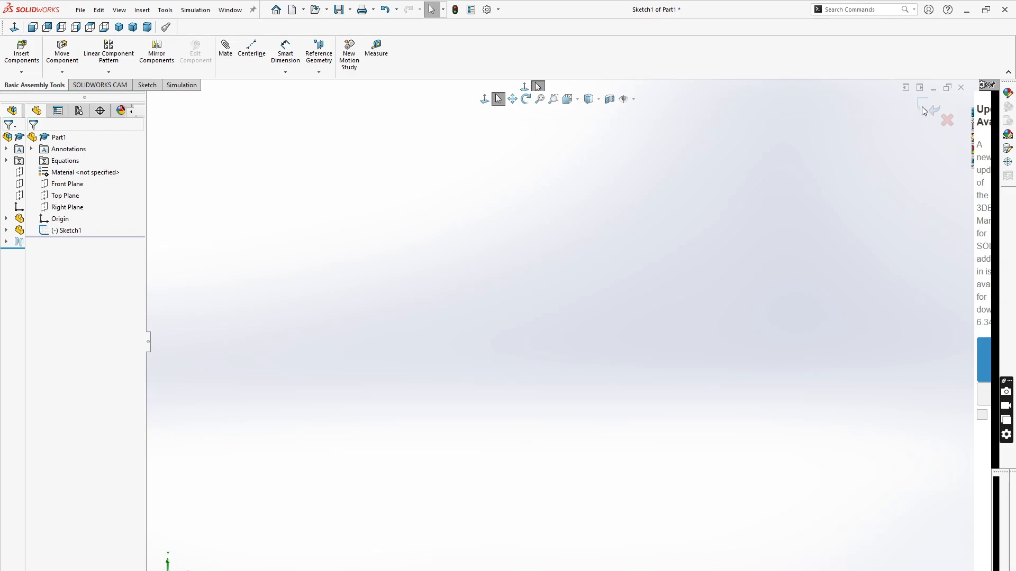
left_click(929, 107)
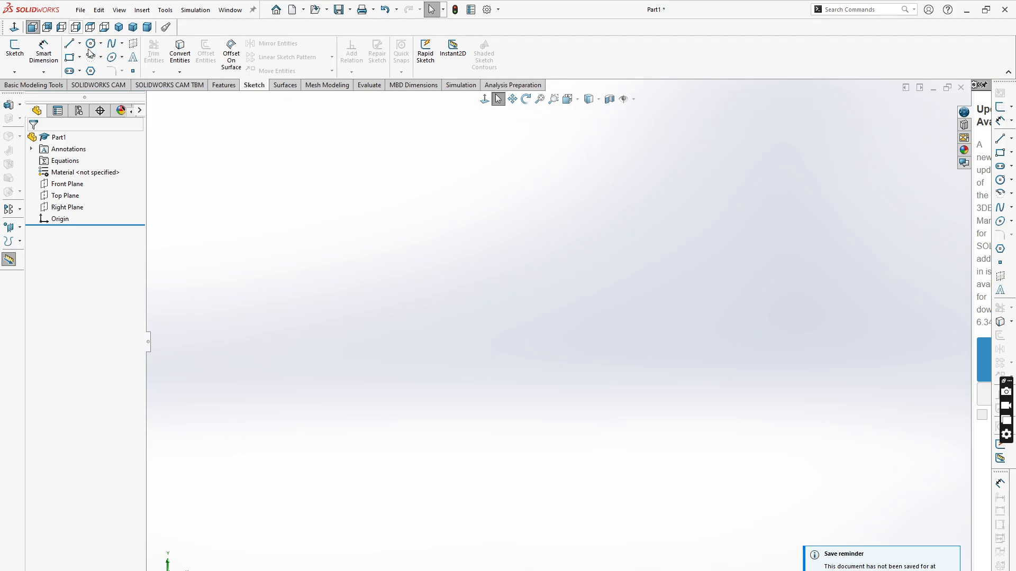
- Sketch a corner rectangle on the Top Plane from the origin, about 97 mm wide and 50 mm tall
left_click(56, 199)
left_click(70, 182)
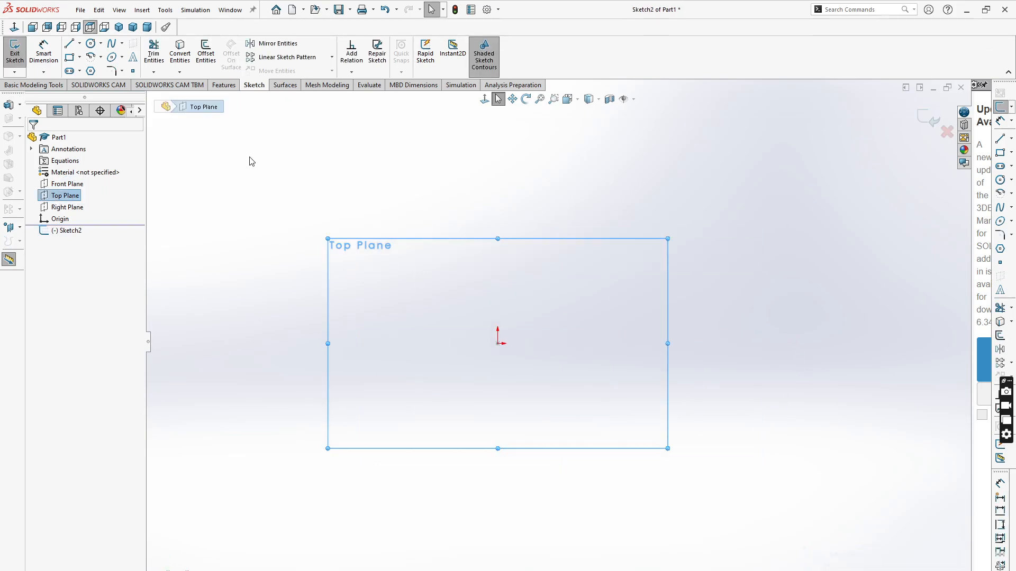
left_click(497, 344)
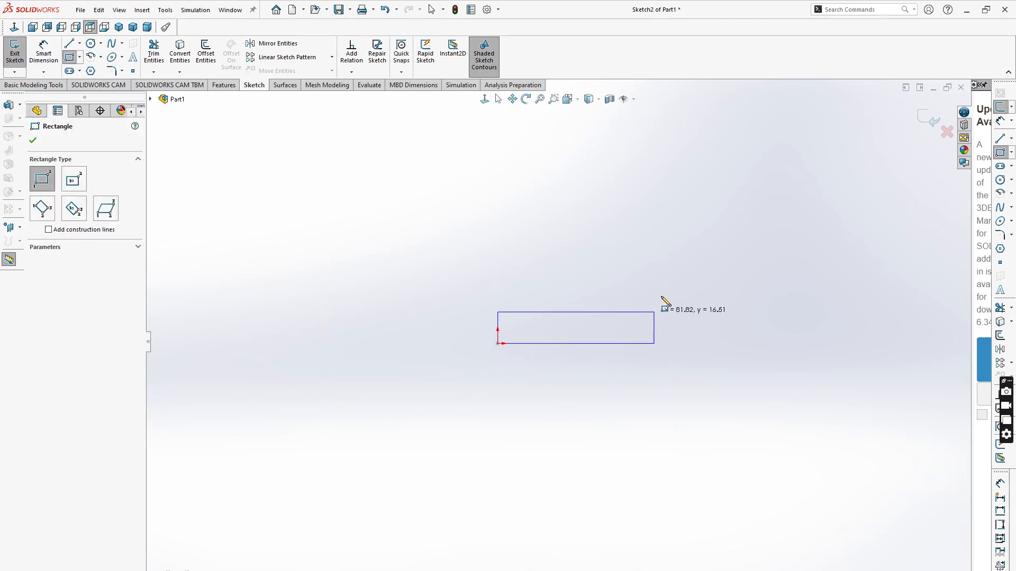
left_click(683, 252)
- Dimension the rectangle's bottom edge width as 100 mm with Smart Dimension
left_click(43, 53)
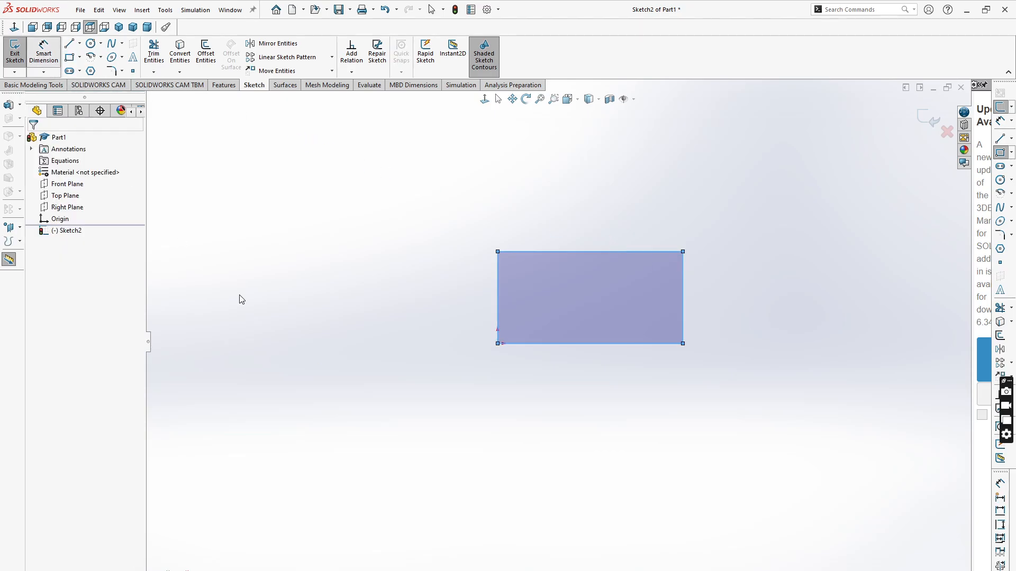
left_click(596, 344)
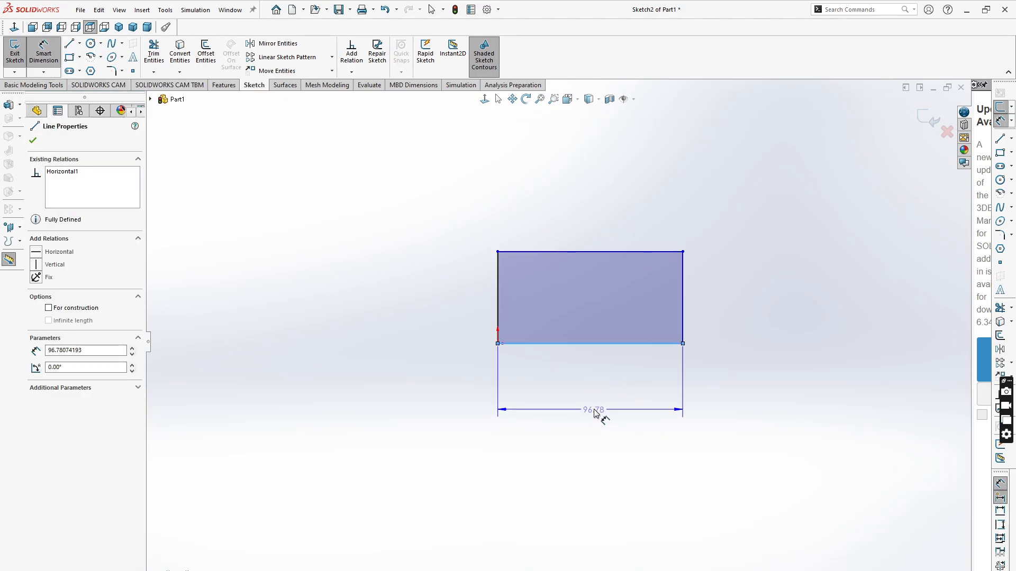
left_click(595, 411)
type("100")
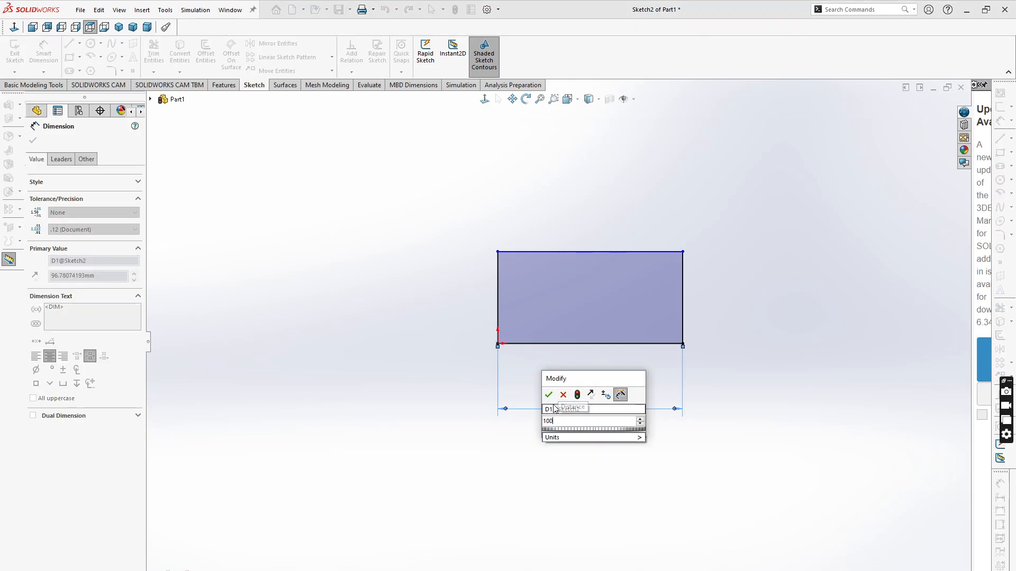
key("Return")
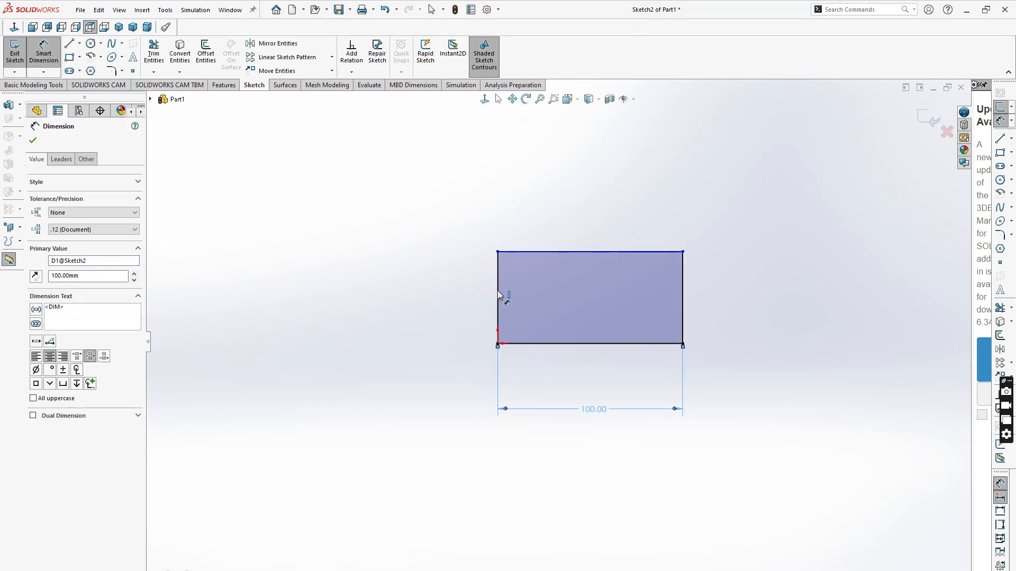
- Dimension the rectangle's left edge height as 50 mm
left_click(499, 295)
left_click(418, 305)
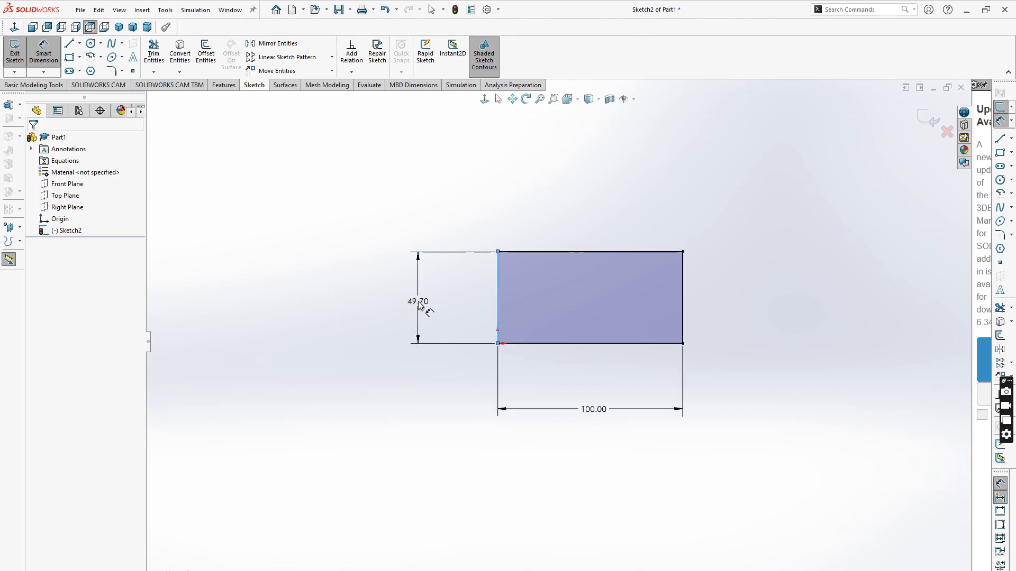
type("50")
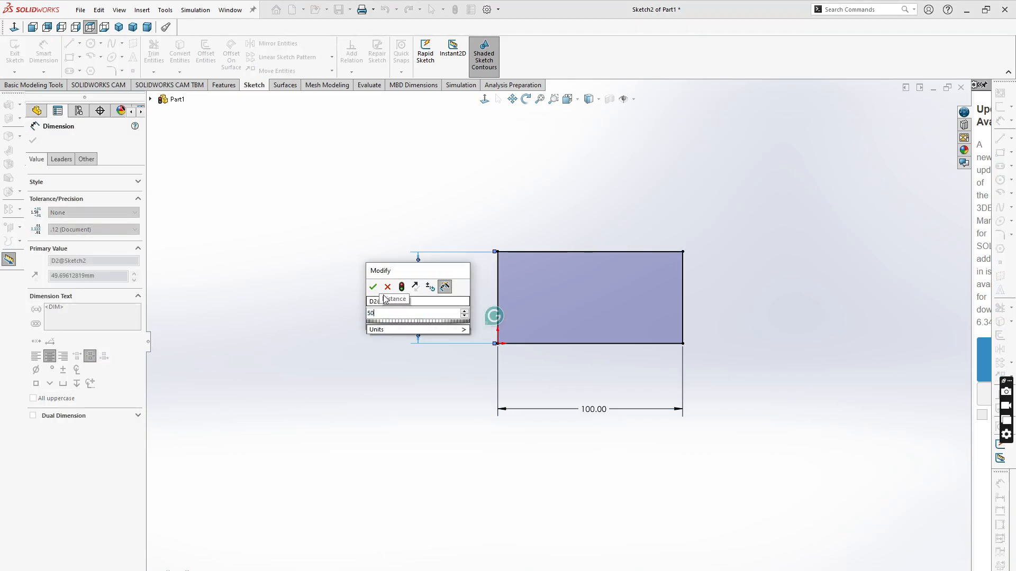
key("Escape")
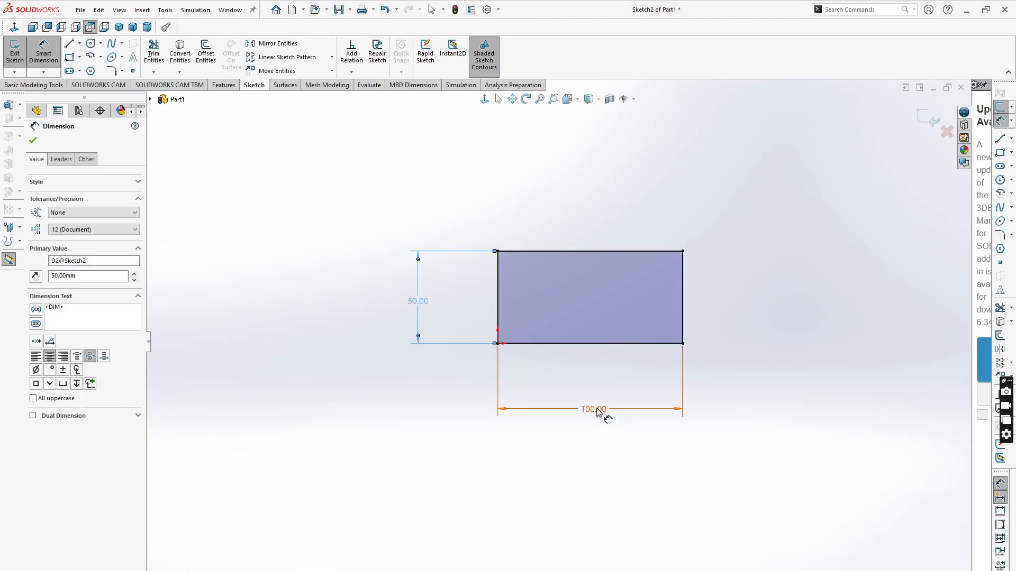
- Move the width and height dimension labels closer to the rectangle
left_click_drag(601, 411, 604, 384)
left_click_drag(428, 305, 465, 297)
left_click(770, 324)
scroll(713, 288, "down", 1)
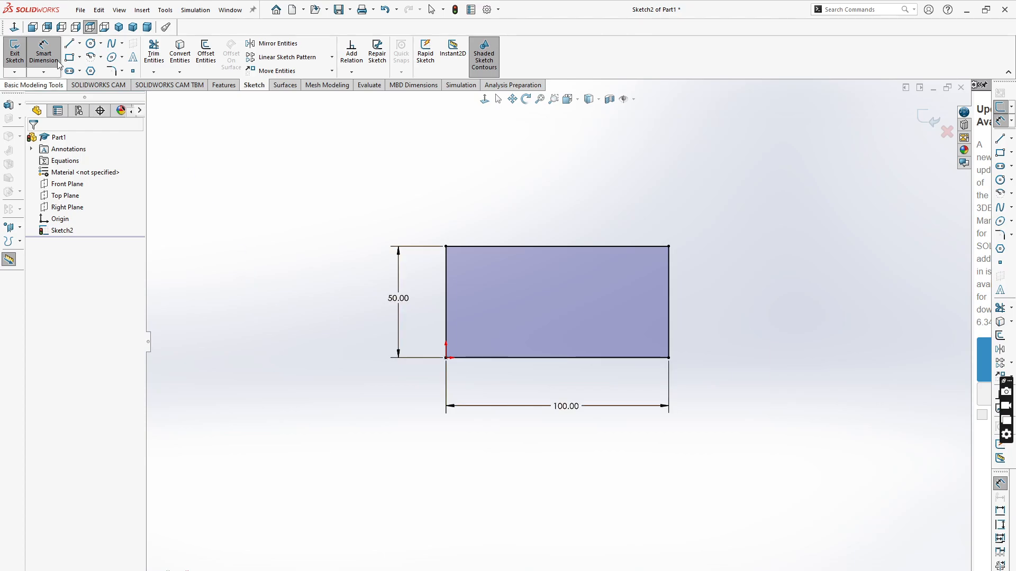
- Sketch an open three-line notch into the rectangle's top edge, about 11 mm deep
left_click(71, 43)
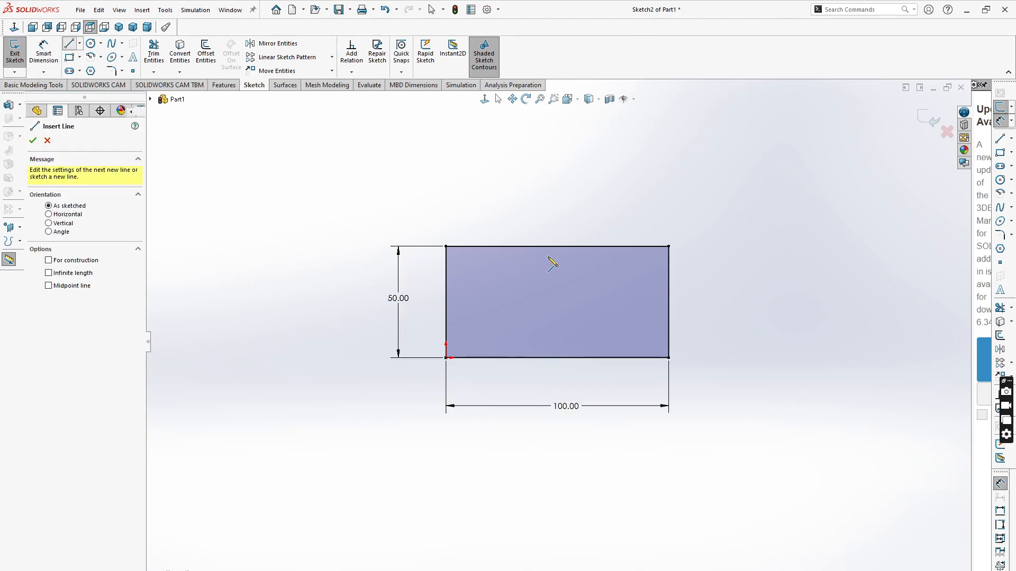
left_click(516, 246)
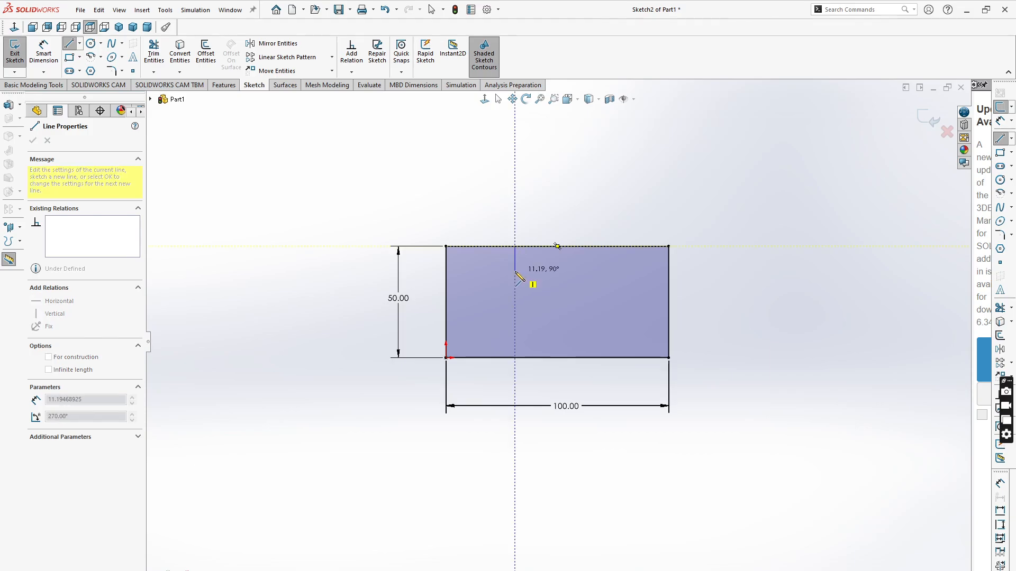
left_click(514, 271)
left_click(575, 271)
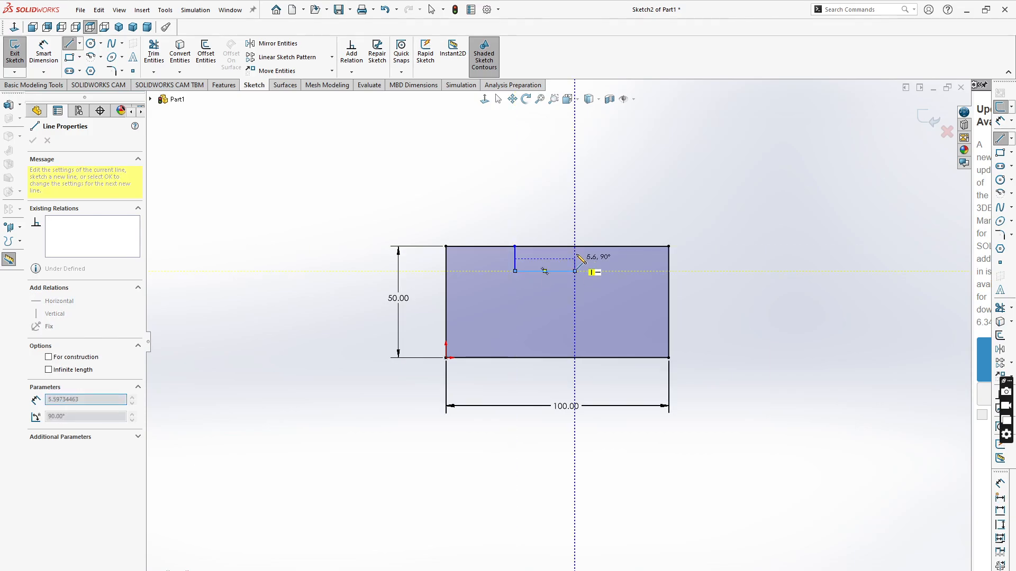
double_click(629, 207)
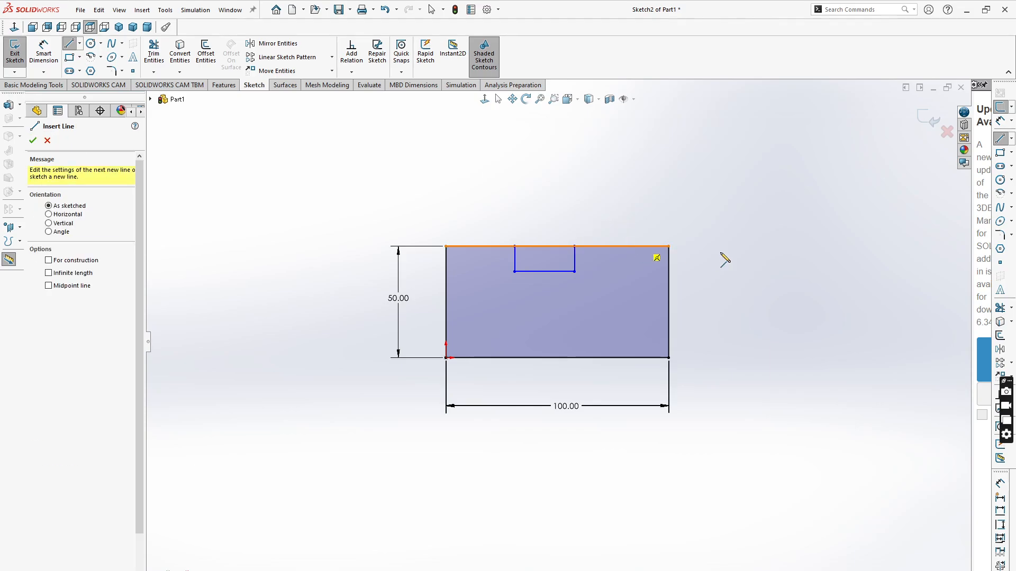
- Draw a centerline from the notch bottom's midpoint down to the rectangle's bottom edge
scroll(725, 266, "up", 1)
scroll(728, 271, "down", 1)
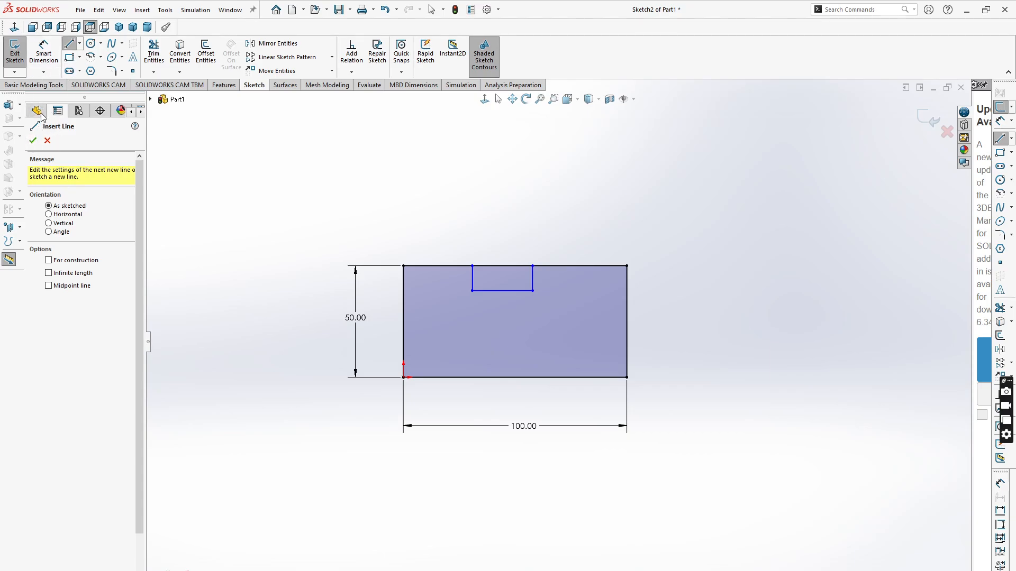
left_click(80, 43)
left_click(87, 67)
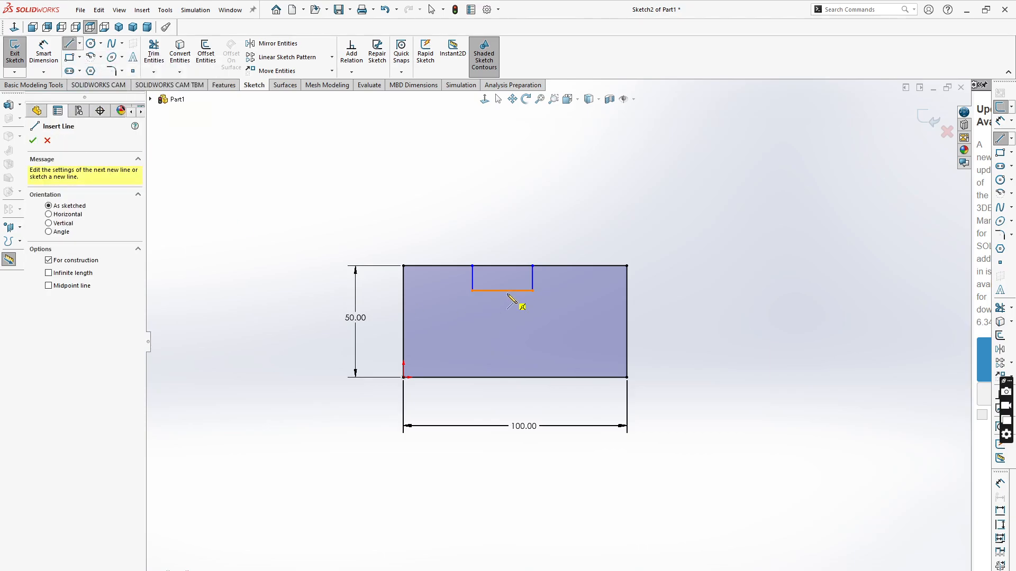
left_click(502, 290)
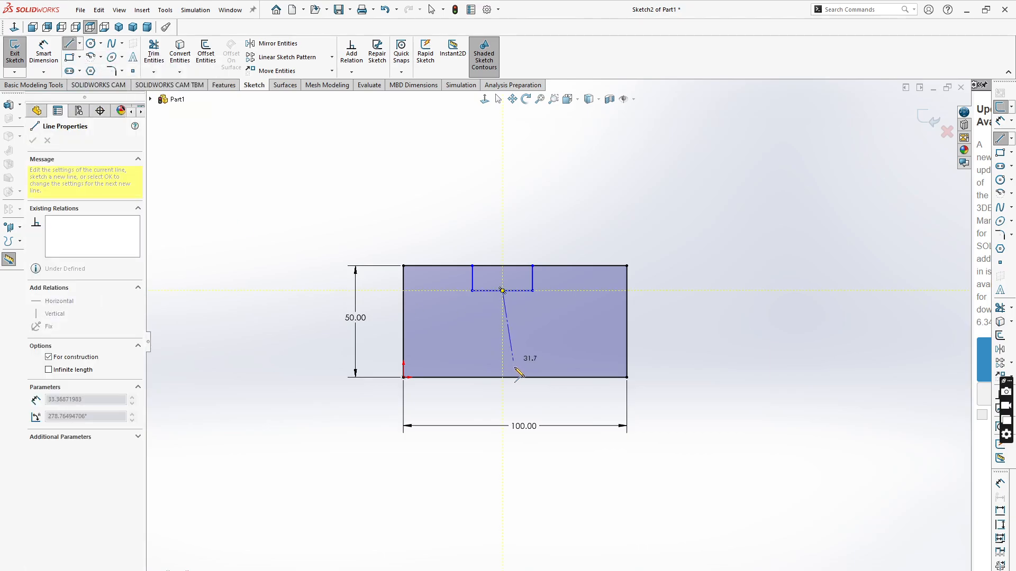
left_click(515, 377)
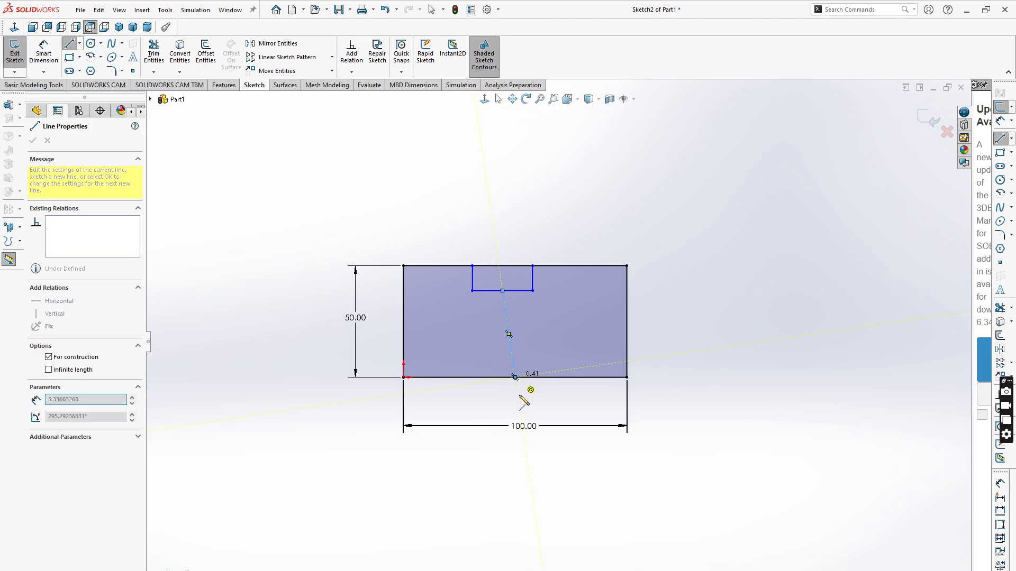
key("Escape")
key("Escape")
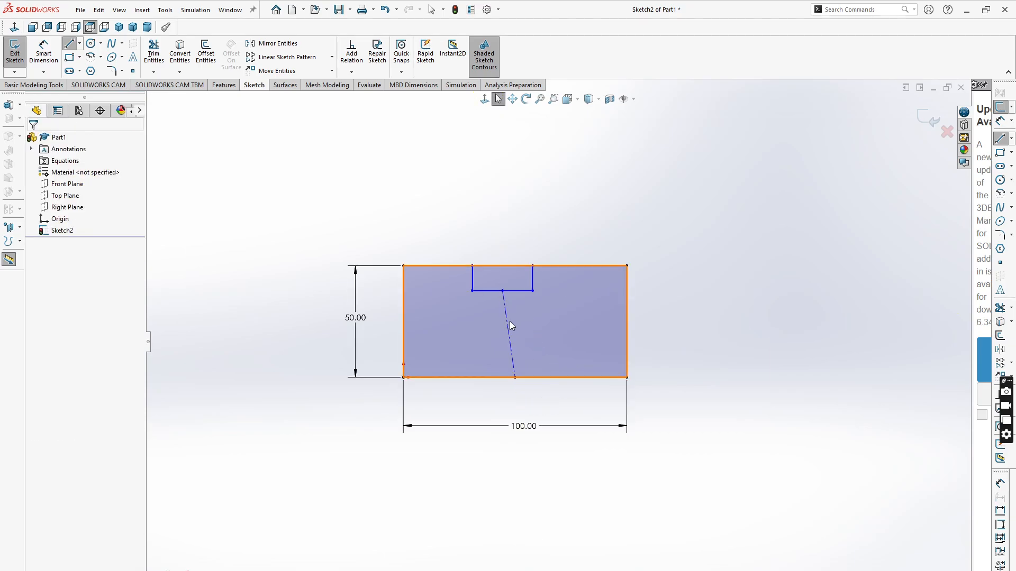
- Make the centerline vertical
left_click(506, 320)
left_click(556, 274)
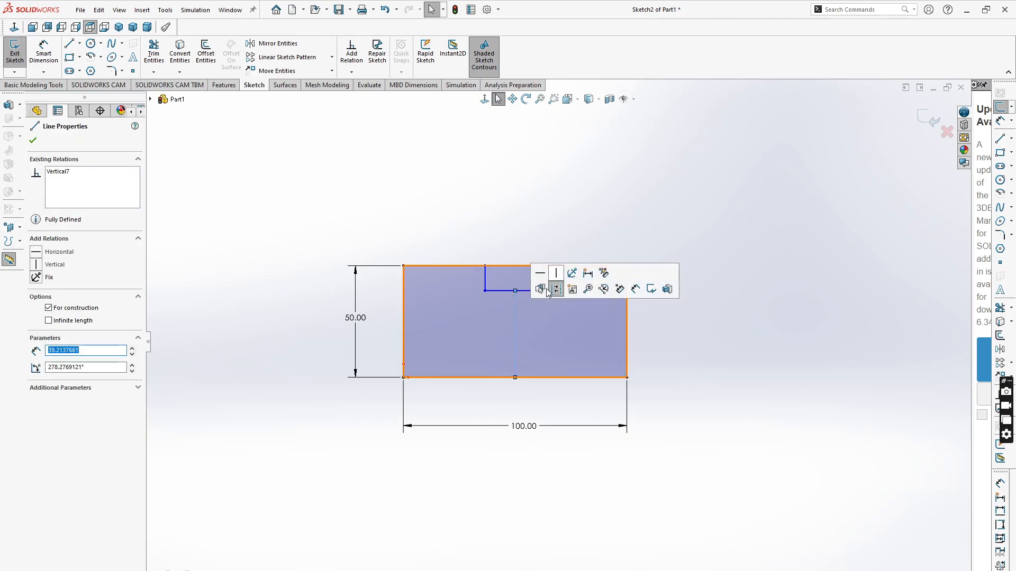
scroll(617, 339, "down", 1)
left_click(643, 373)
scroll(577, 294, "down", 1)
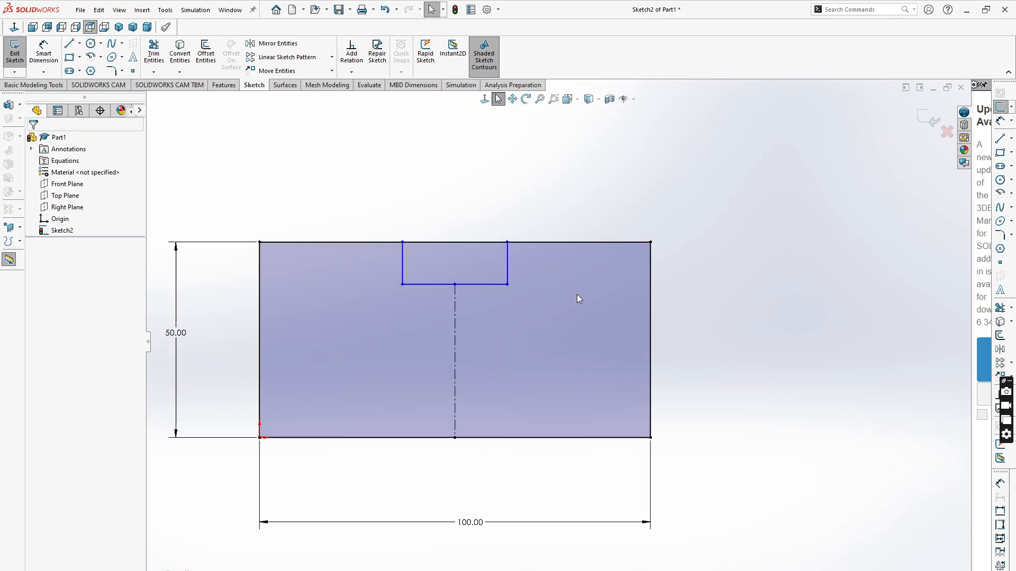
- Dimension the notch's depth from the rectangle's top edge as 10 mm
left_click(508, 262)
left_click(43, 53)
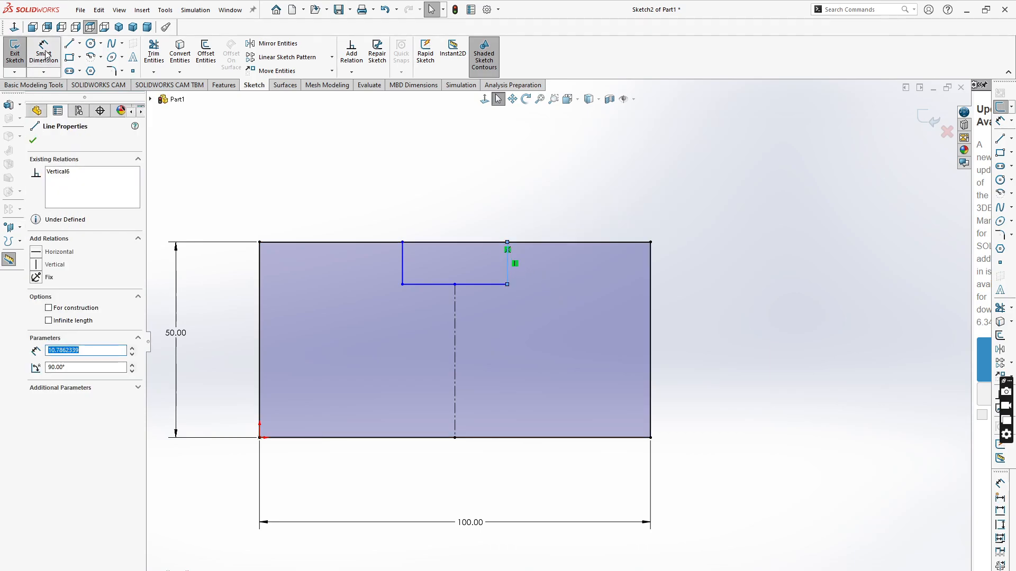
left_click(508, 274)
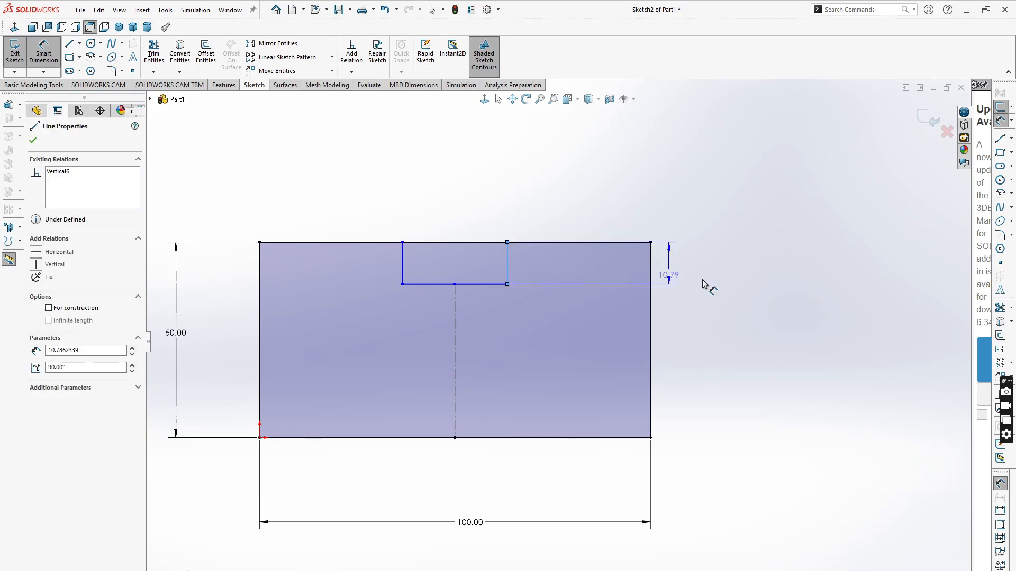
left_click(721, 275)
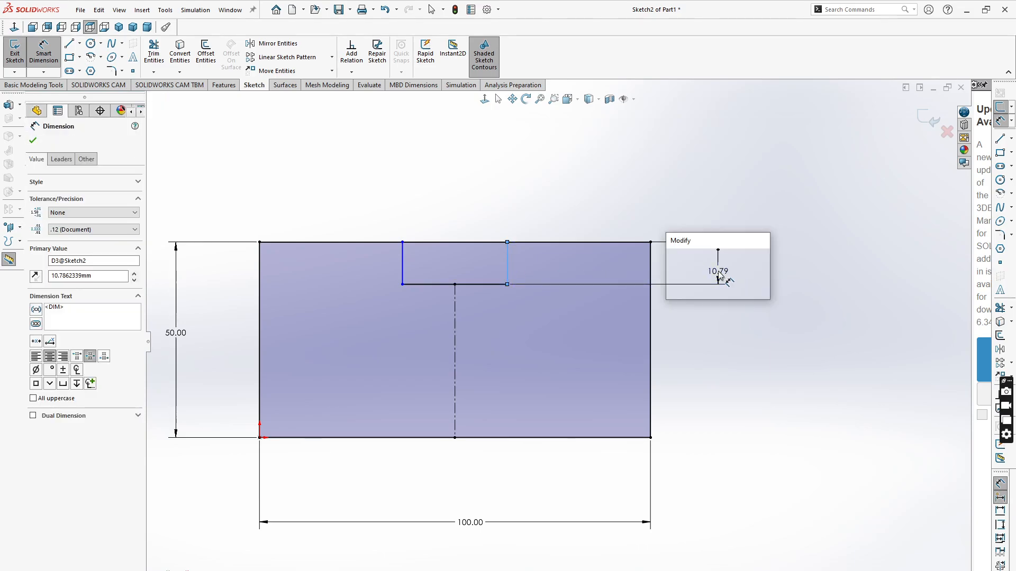
type("10")
left_click(674, 257)
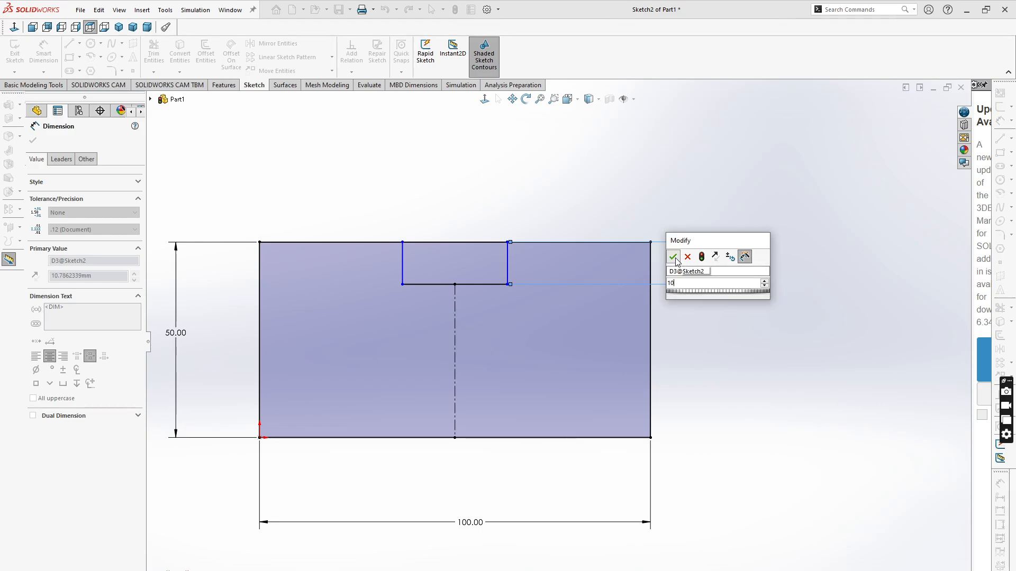
- Dimension the notch's bottom width as 20 mm
left_click(484, 282)
left_click(460, 487)
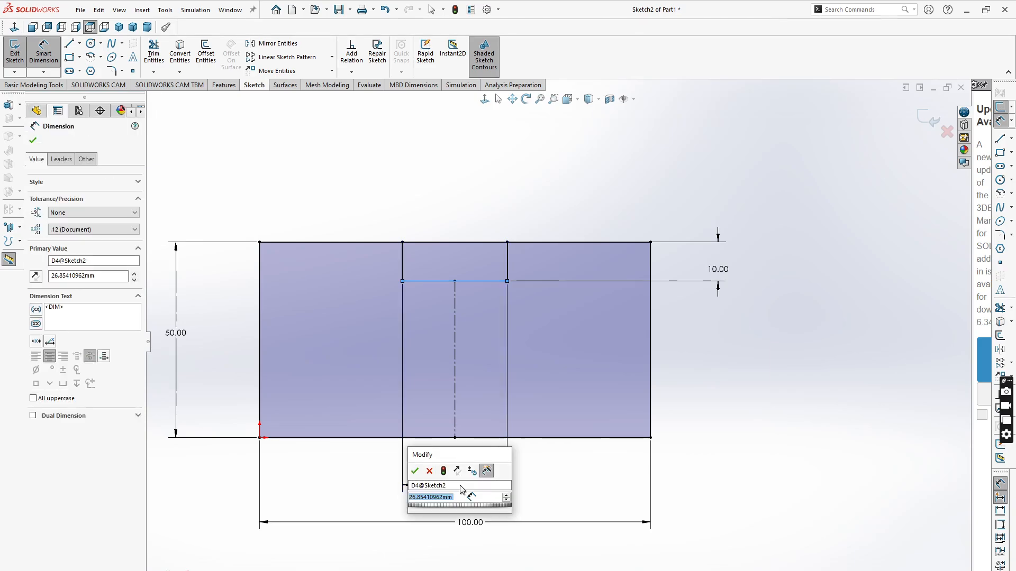
type("20")
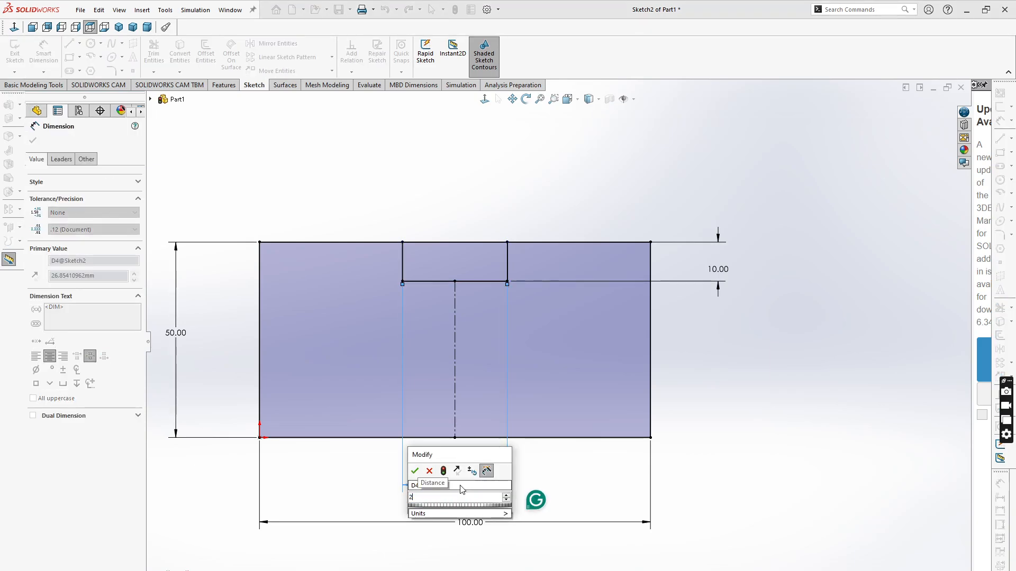
left_click(415, 472)
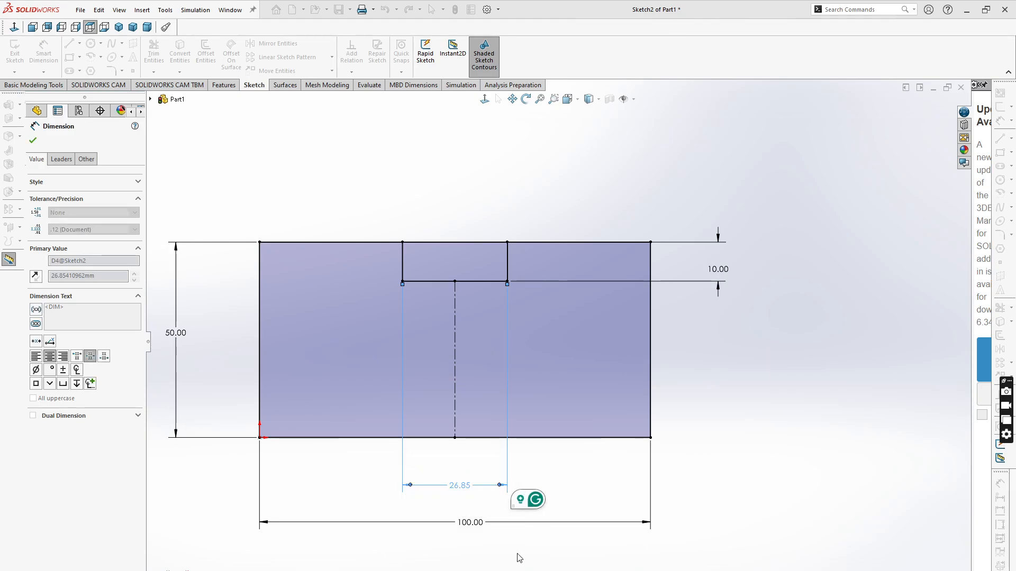
scroll(539, 559, "up", 2)
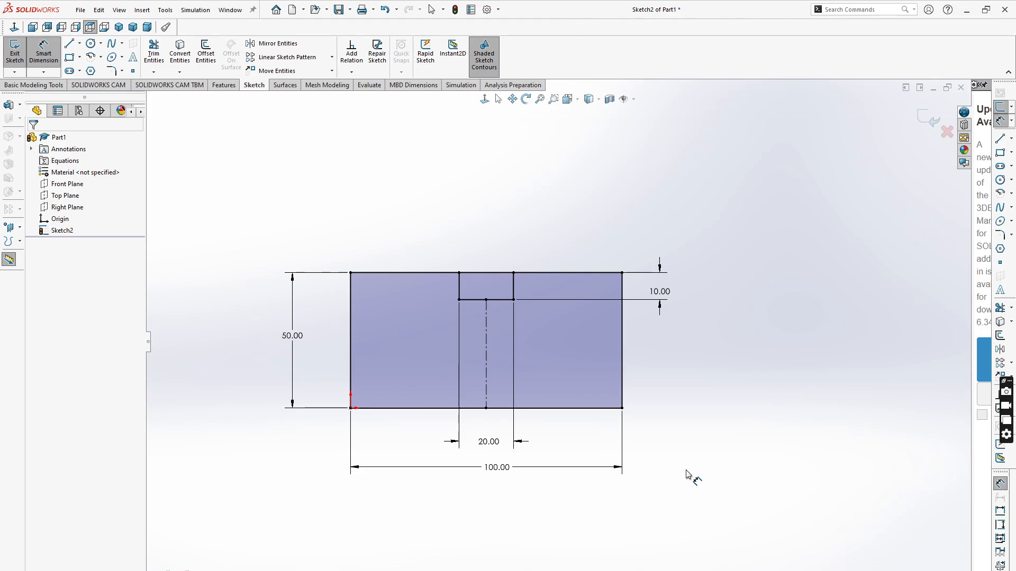
- Select all the sketch geometry and dimensions and delete them
key("Escape")
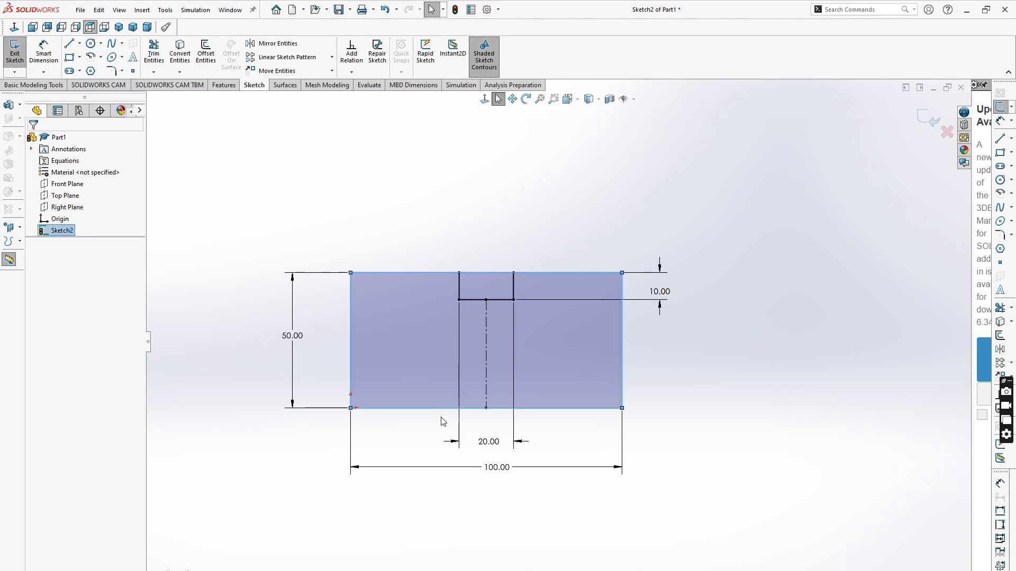
left_click(603, 293)
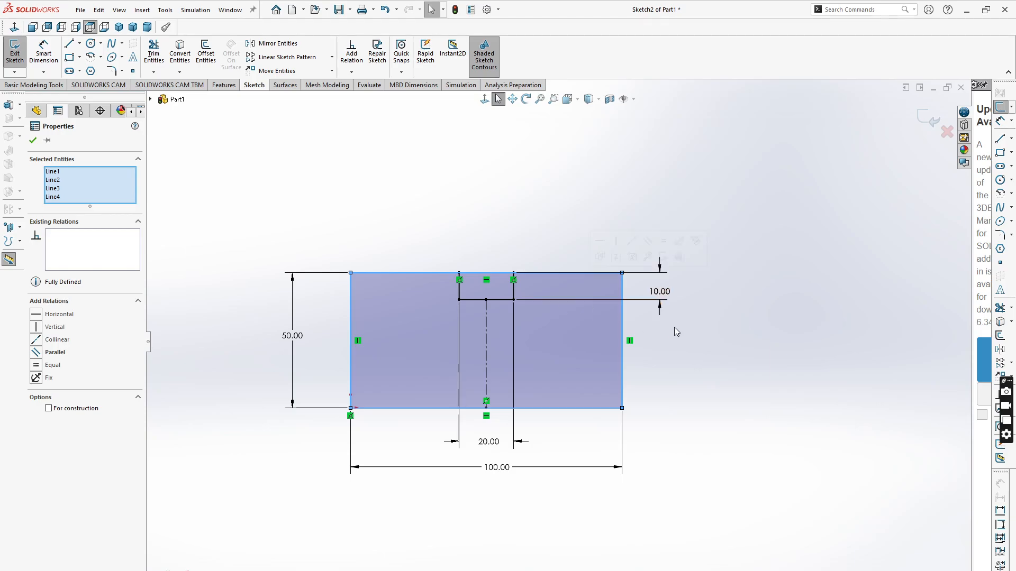
mouse_move(766, 213)
left_mouse_down()
mouse_move(652, 402)
mouse_move(343, 499)
mouse_move(268, 564)
mouse_move(571, 441)
mouse_move(799, 375)
mouse_move(407, 522)
mouse_move(185, 542)
mouse_move(216, 521)
left_mouse_up()
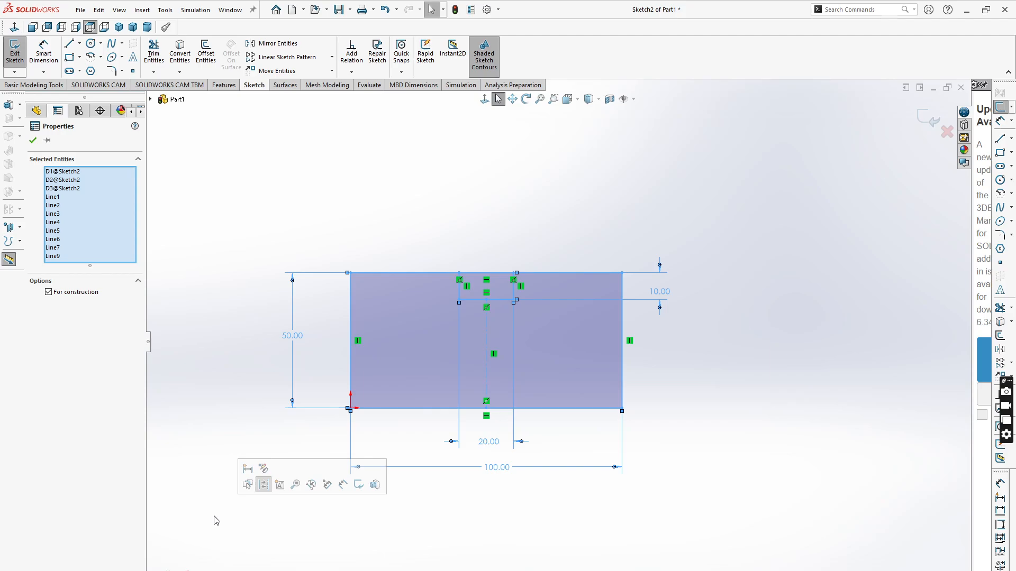
key("Delete")
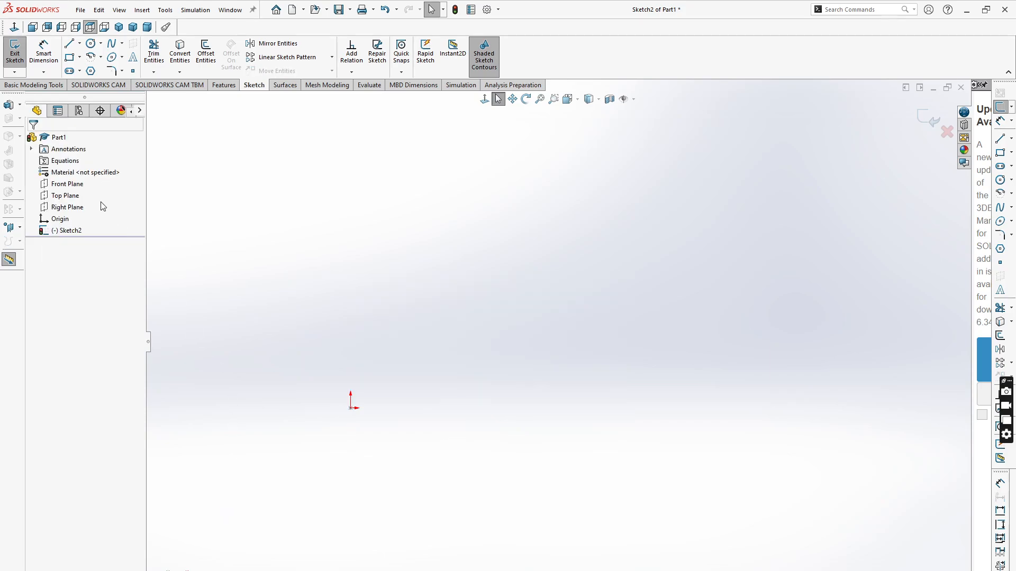
left_click(80, 10)
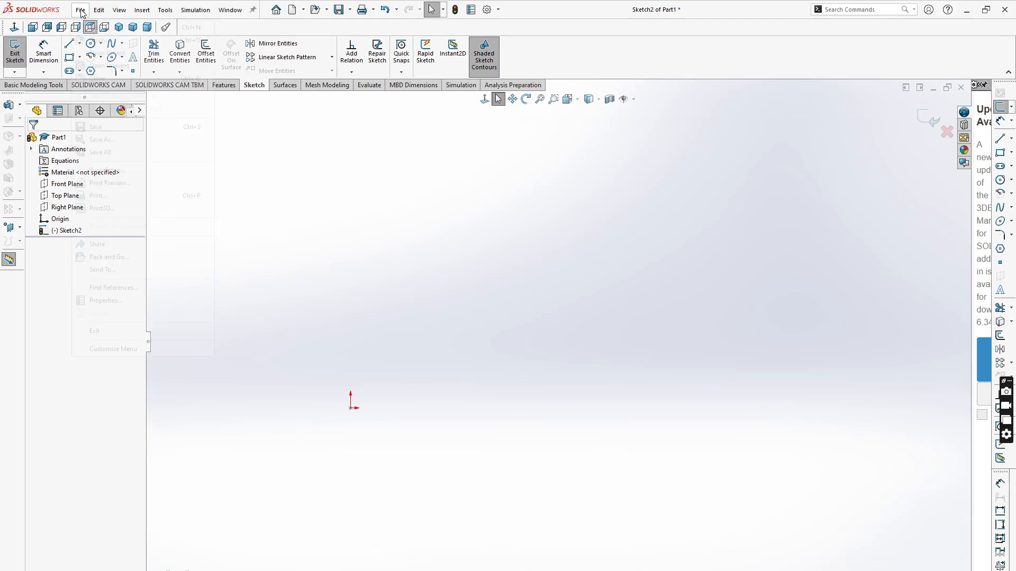
left_click(379, 194)
- Draw a corner rectangle from the origin, about 92 mm wide and 46 mm high
left_click(70, 58)
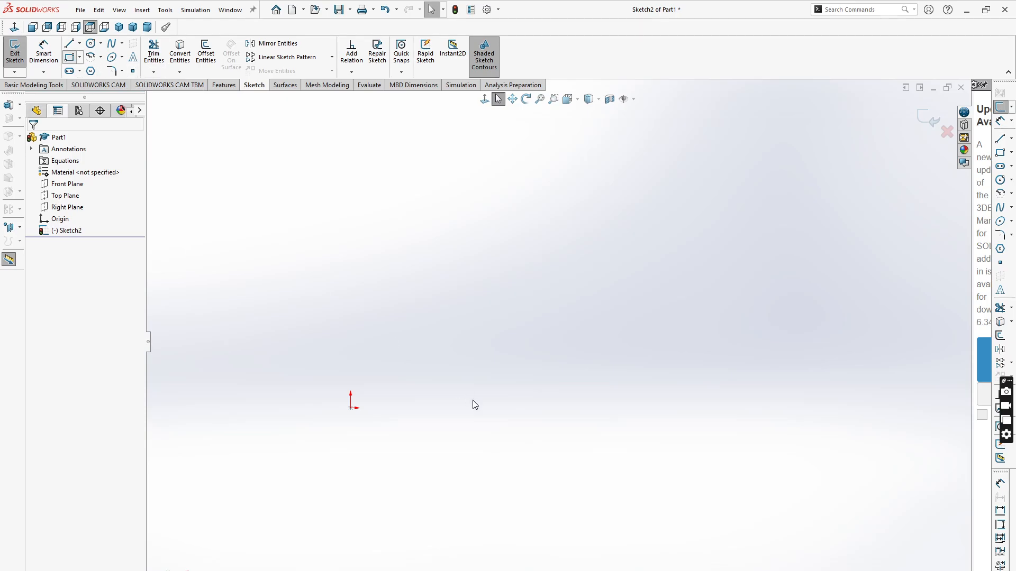
mouse_move(350, 408)
left_mouse_down()
mouse_move(578, 415)
mouse_move(591, 282)
mouse_move(600, 284)
left_mouse_up()
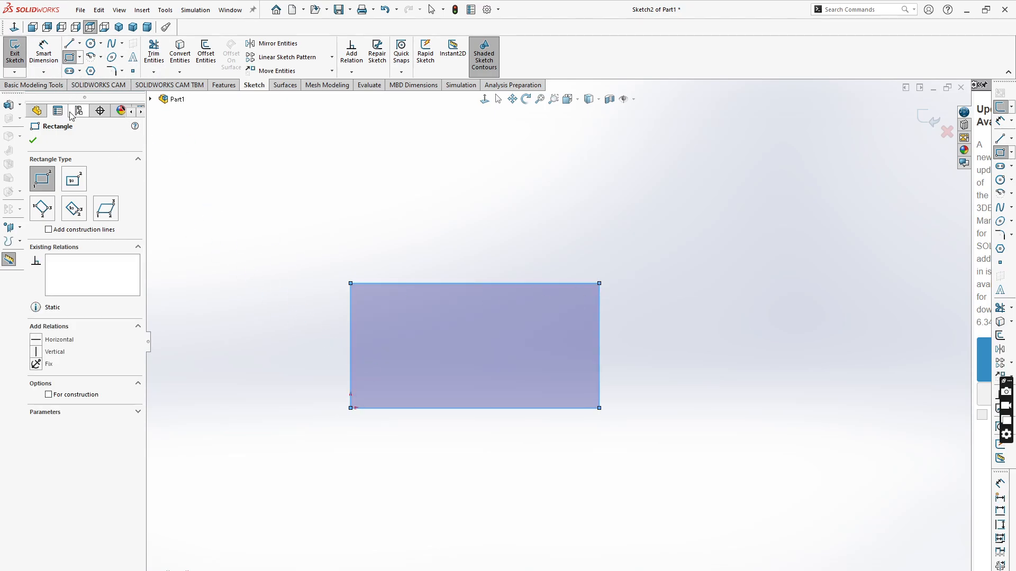
- Dimension the rectangle 100 mm wide and 50 mm high
left_click(44, 50)
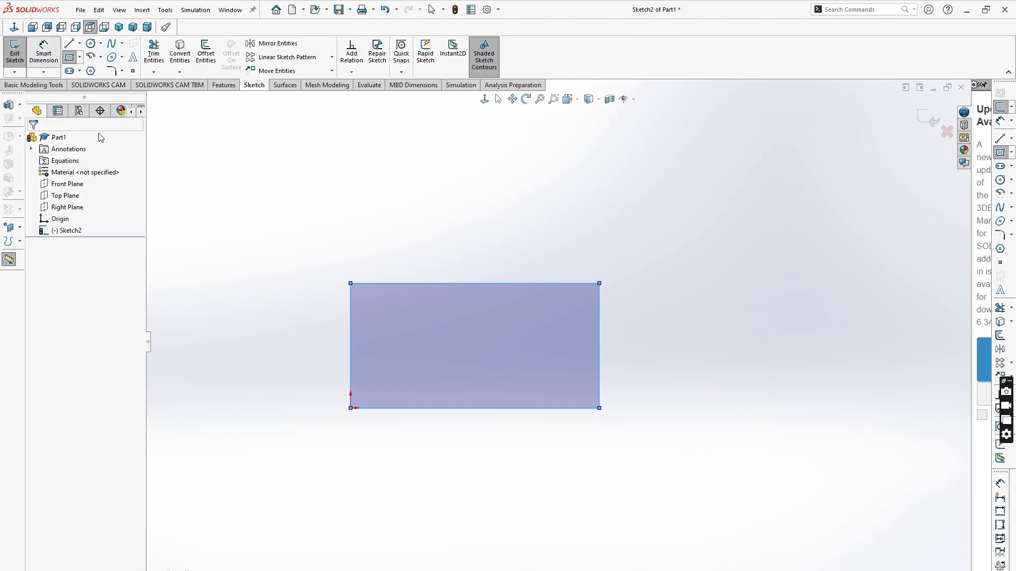
left_click(479, 407)
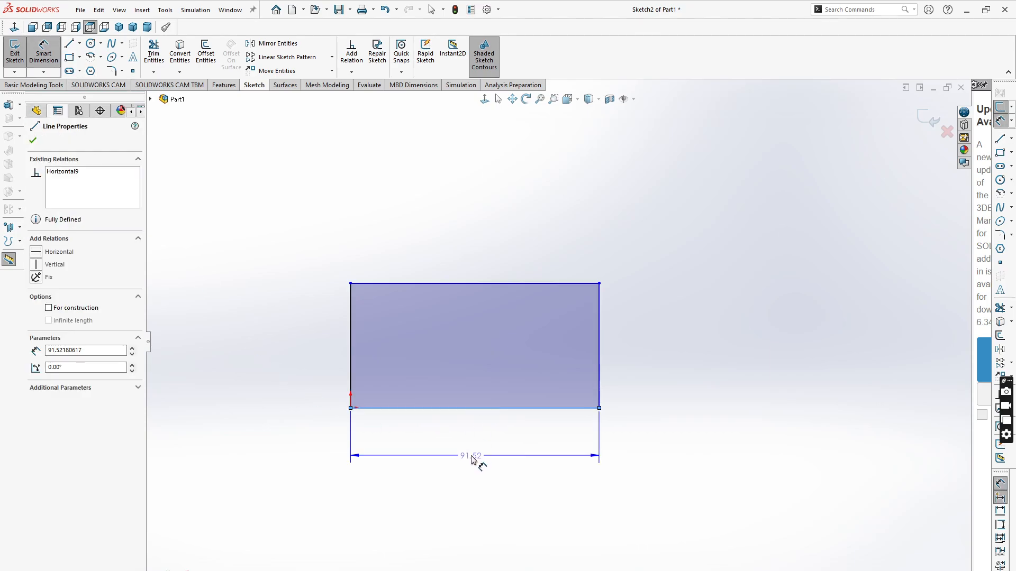
left_click(476, 461)
type("100")
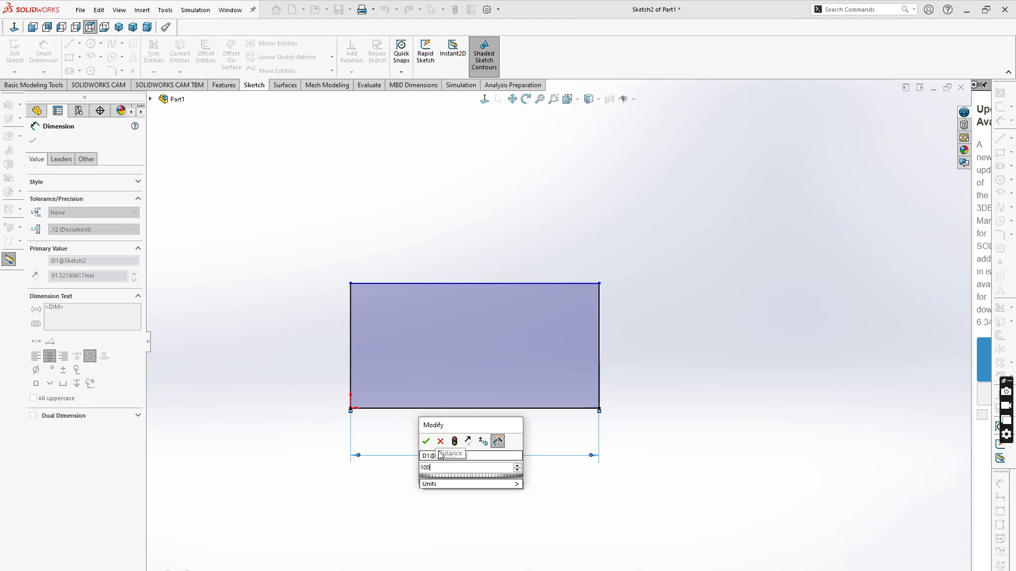
left_click(426, 442)
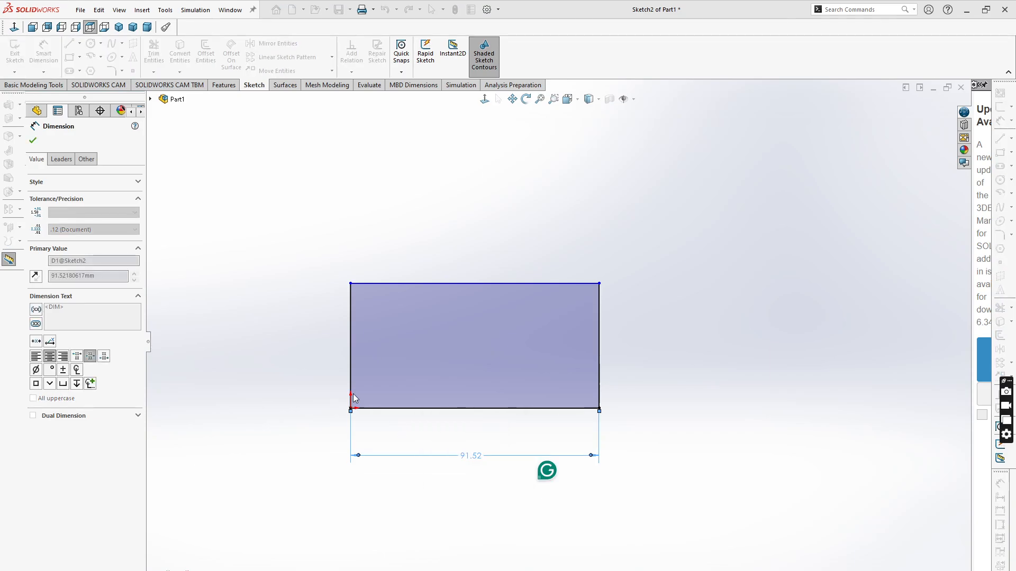
left_click(341, 335)
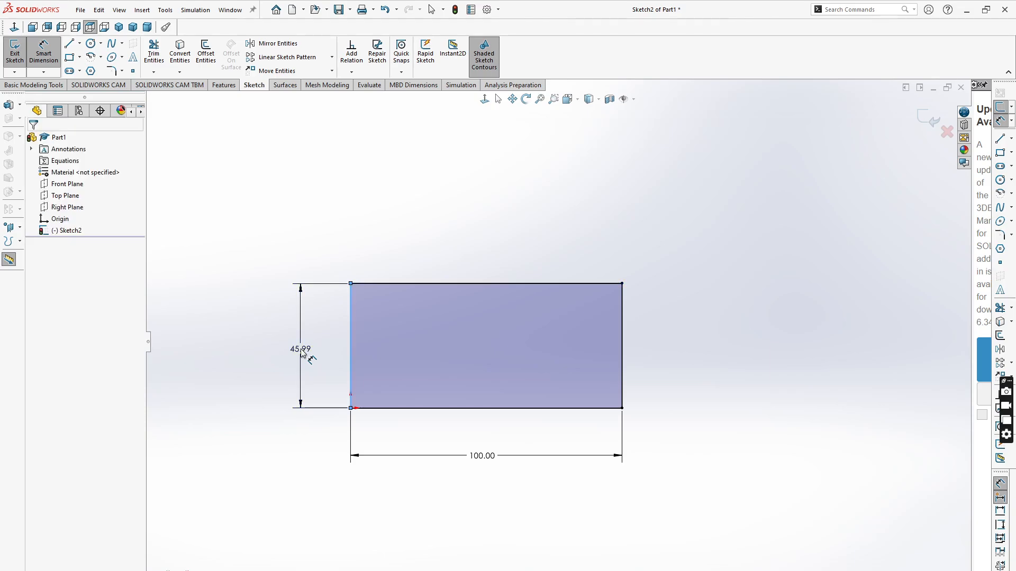
left_click(301, 353)
type("50")
left_click(256, 335)
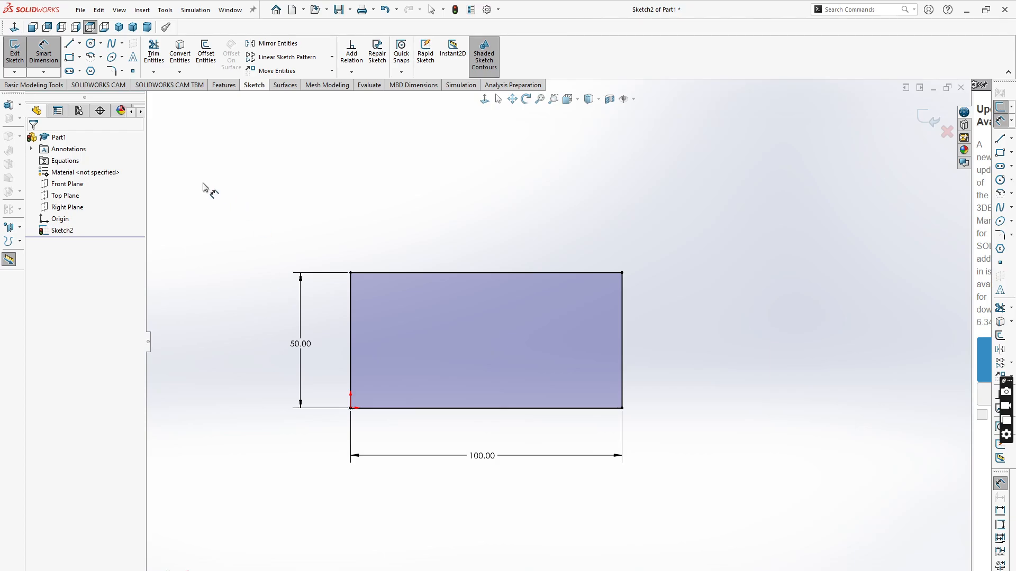
- Extrude the rectangle sketch 25 mm into a block
left_click(221, 86)
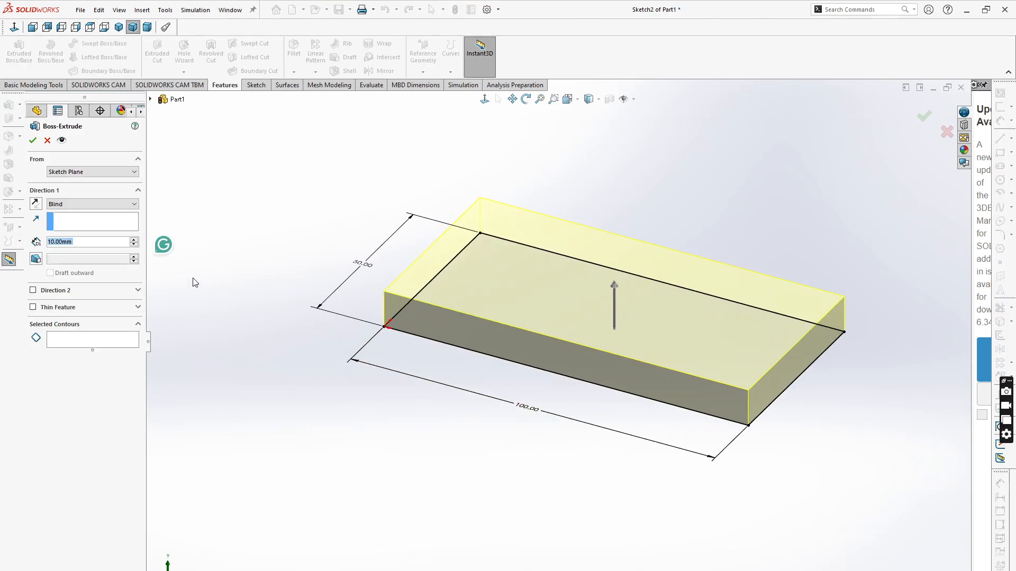
left_click(87, 242)
left_click_drag(88, 241, 59, 239)
type("25")
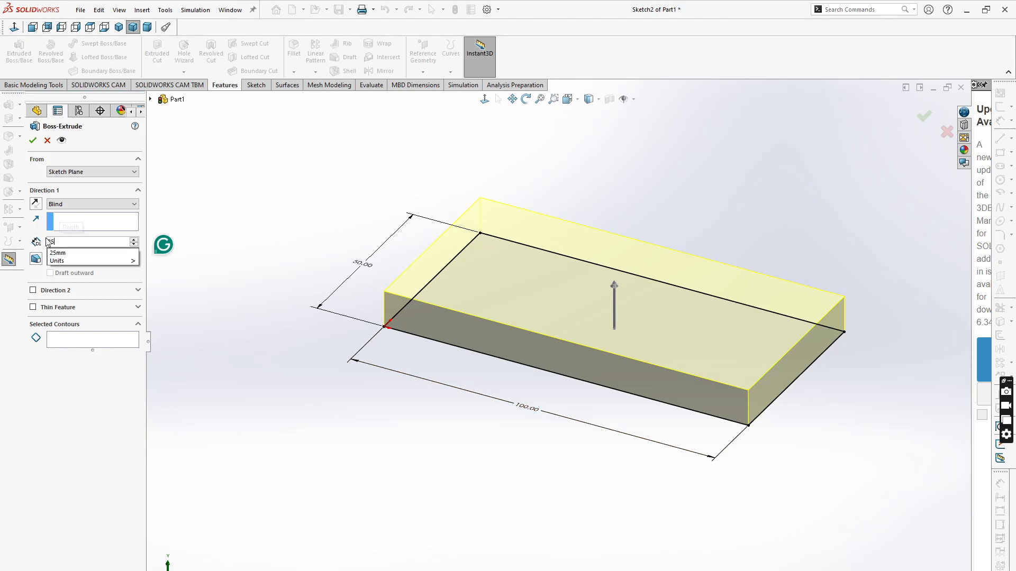
key("Return")
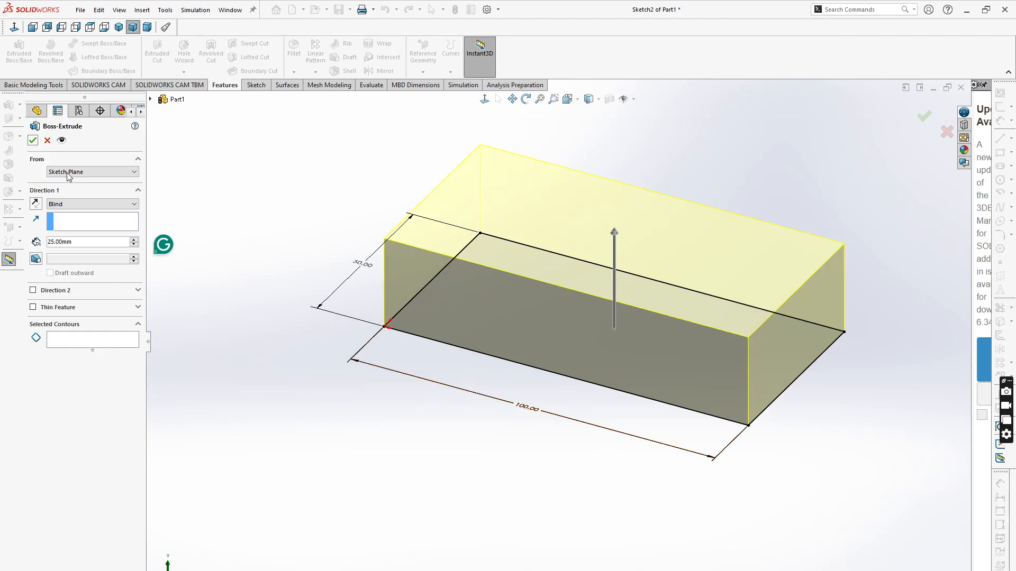
left_click(33, 140)
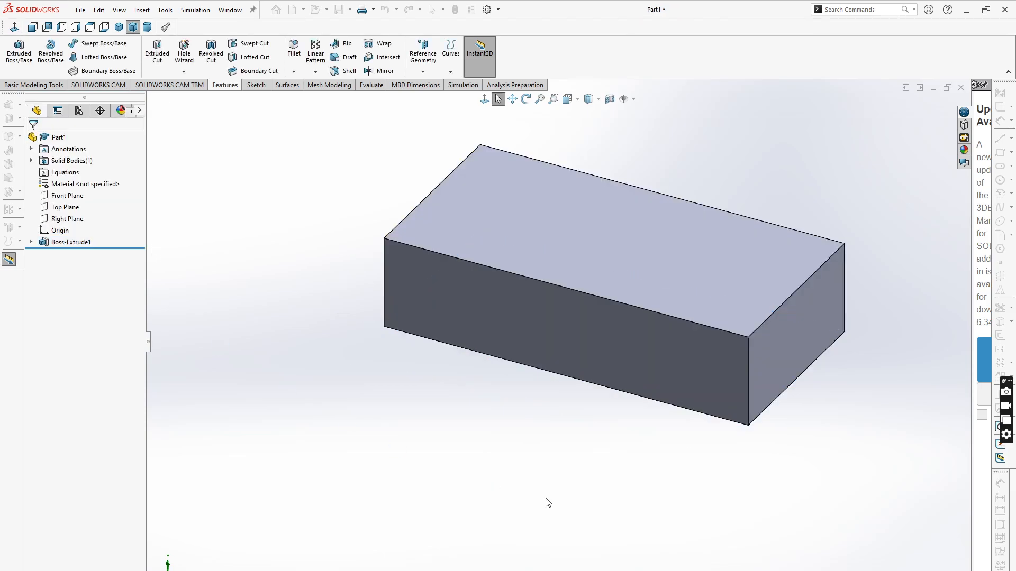
- Start a sketch on the block's end face and convert the face edges into sketch lines
scroll(639, 490, "up", 3)
scroll(772, 449, "down", 5)
left_click(695, 332)
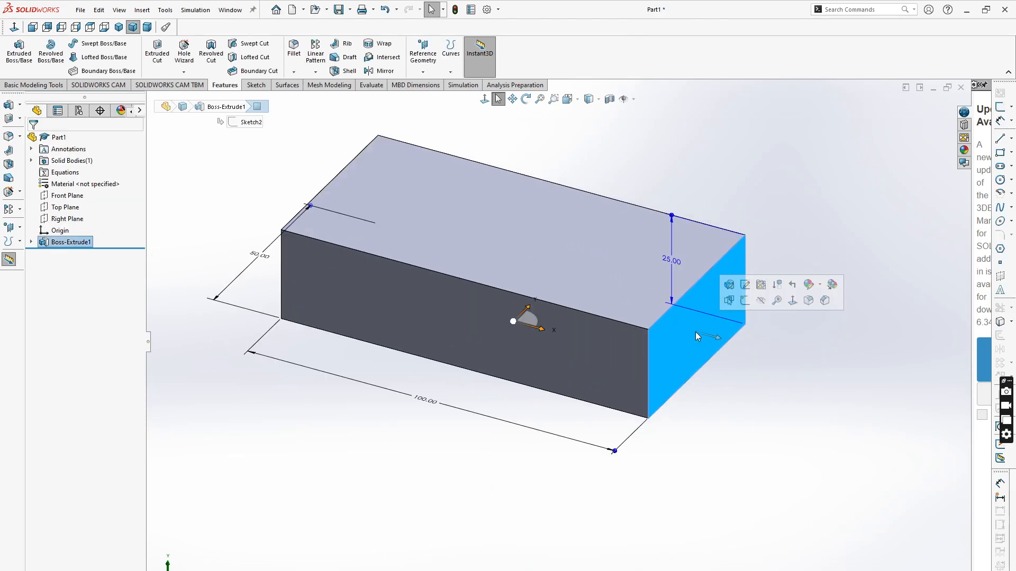
left_click(746, 316)
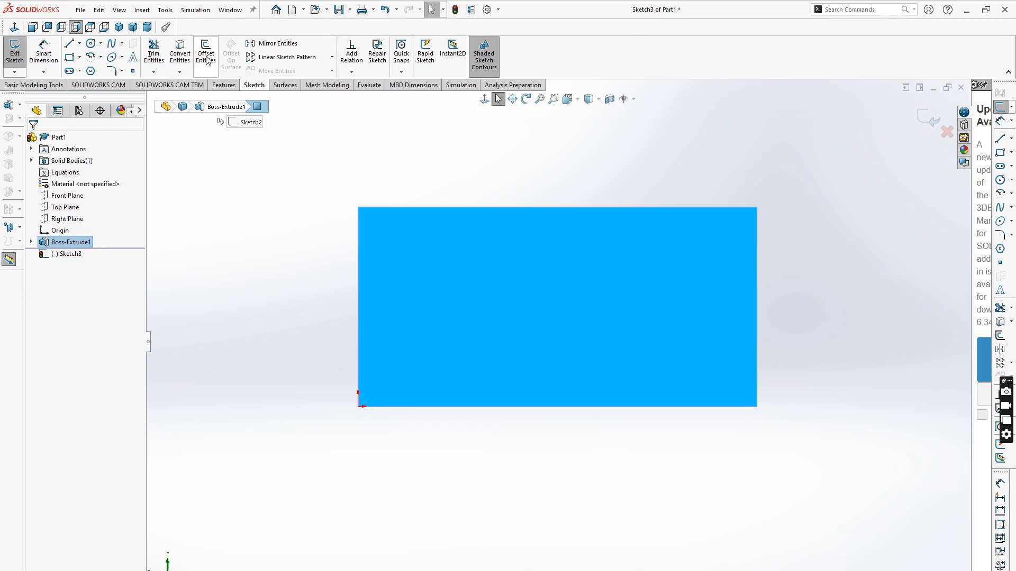
left_click(180, 53)
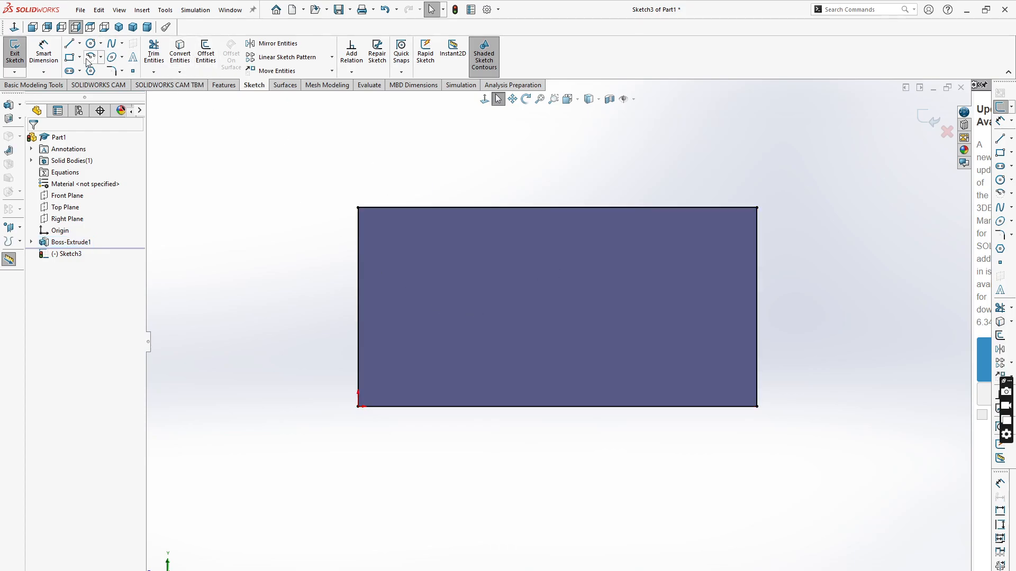
- Sketch an open three-line notch into the face's top edge, about 6 mm deep
left_click(68, 43)
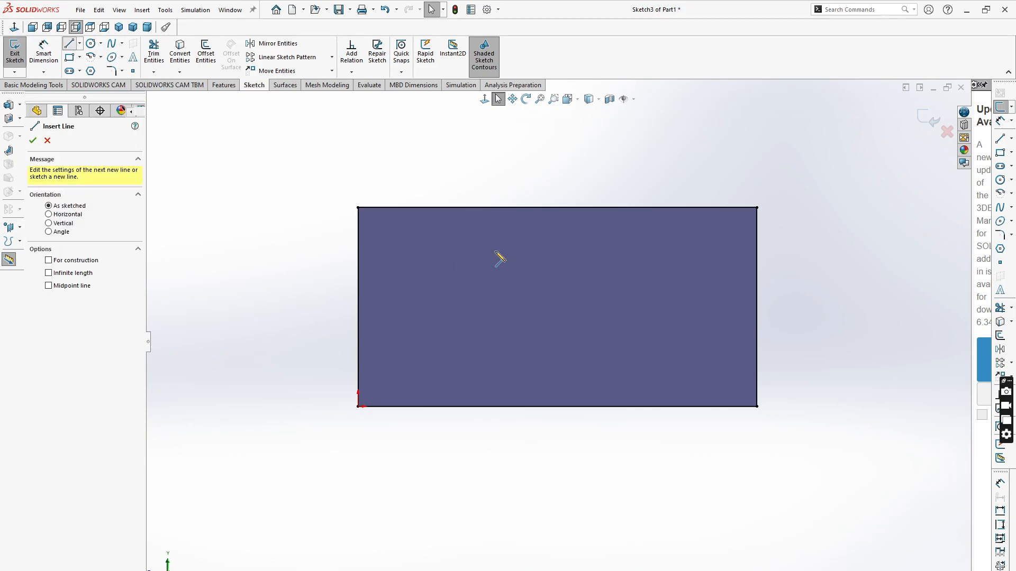
left_click(511, 208)
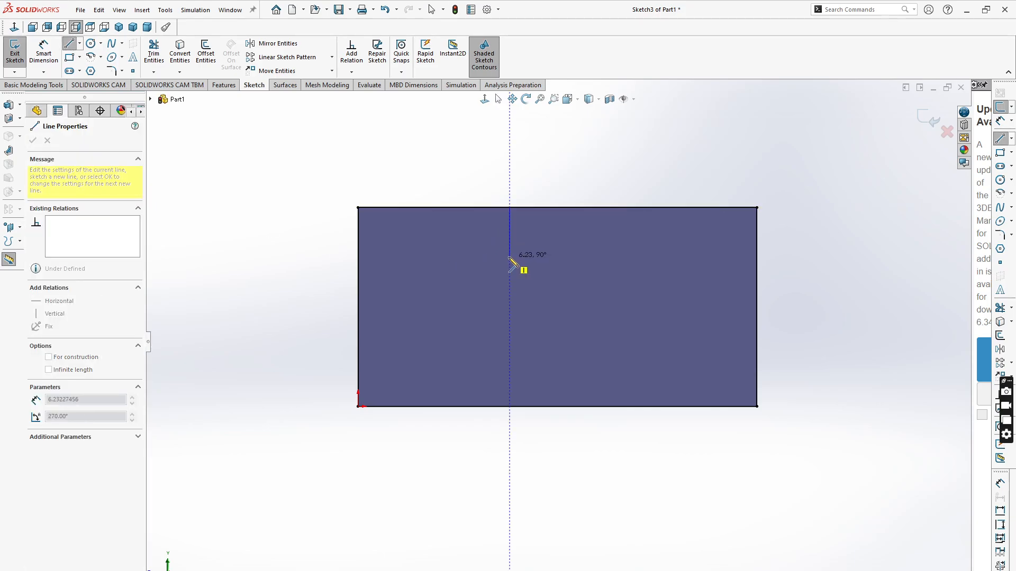
left_click(509, 257)
left_click(628, 257)
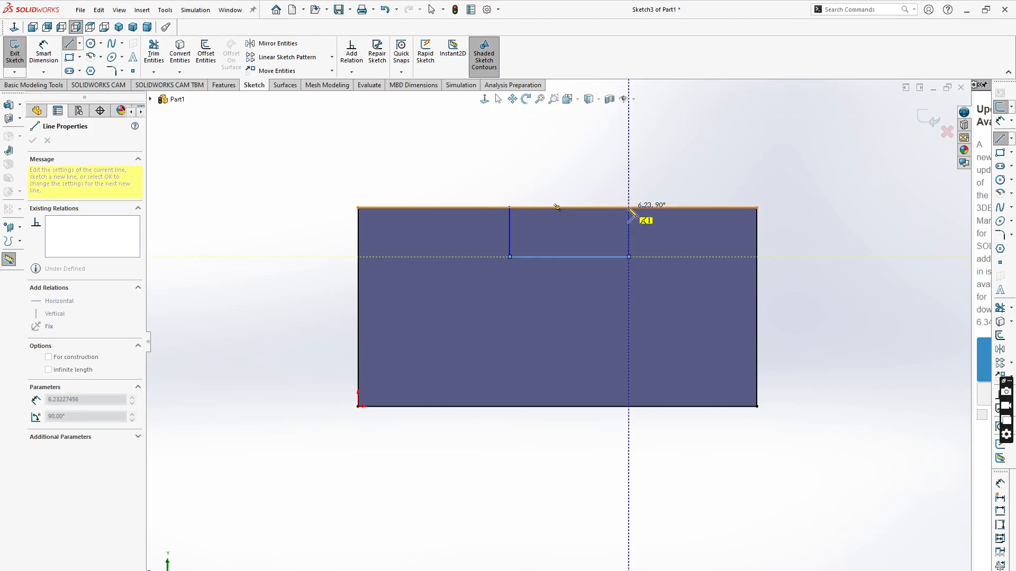
left_click(628, 208)
key("Escape")
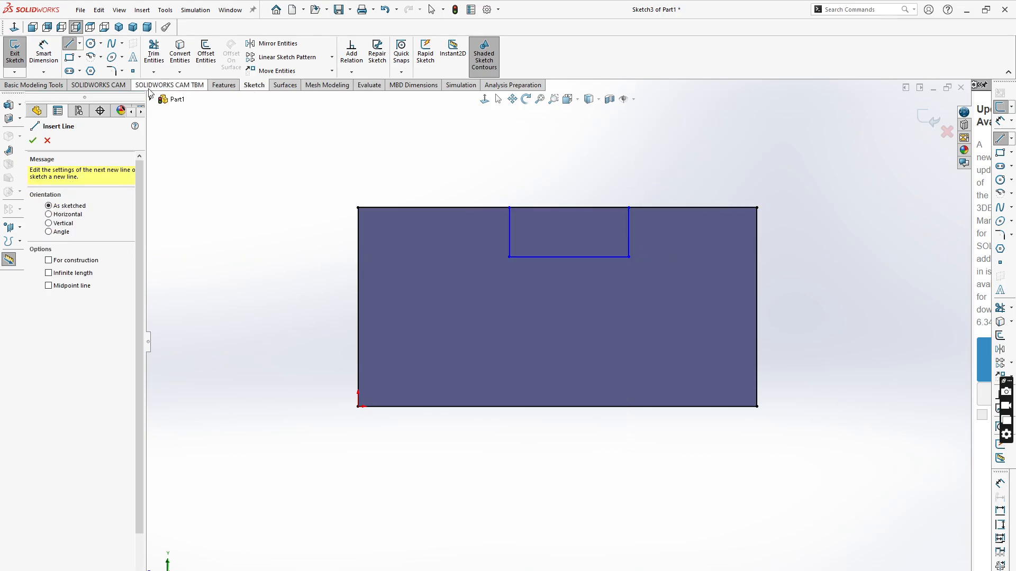
- Try to power-trim the notch lines with a trim stroke across the notch
left_click(153, 53)
mouse_move(451, 248)
left_mouse_down()
mouse_move(407, 221)
mouse_move(457, 382)
mouse_move(762, 345)
mouse_move(703, 205)
mouse_move(656, 256)
left_mouse_up()
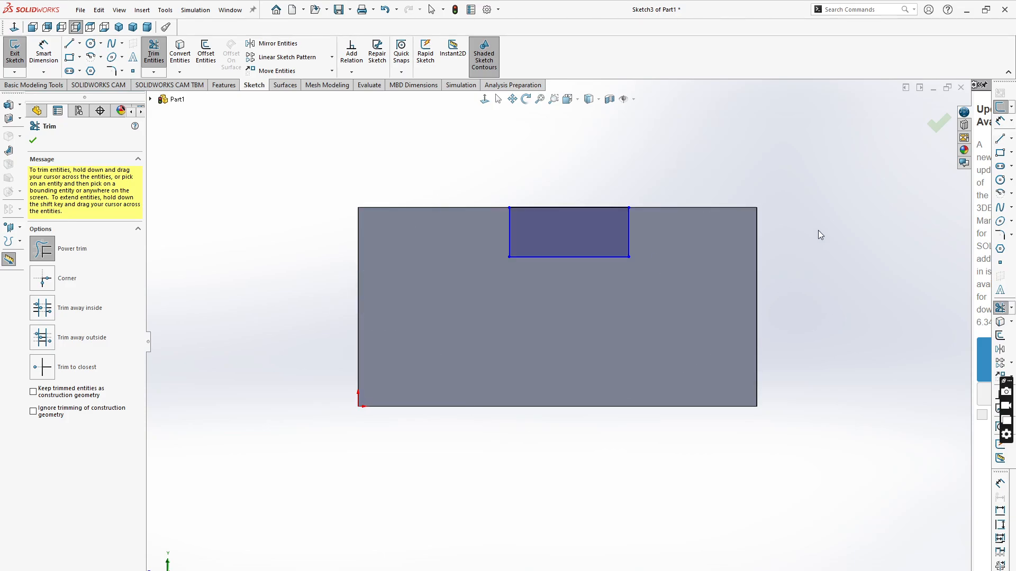
- Draw a construction centerline from the midpoint of the notch's bottom line down to the block's bottom edge
scroll(818, 230, "down", 2)
scroll(386, 368, "up", 2)
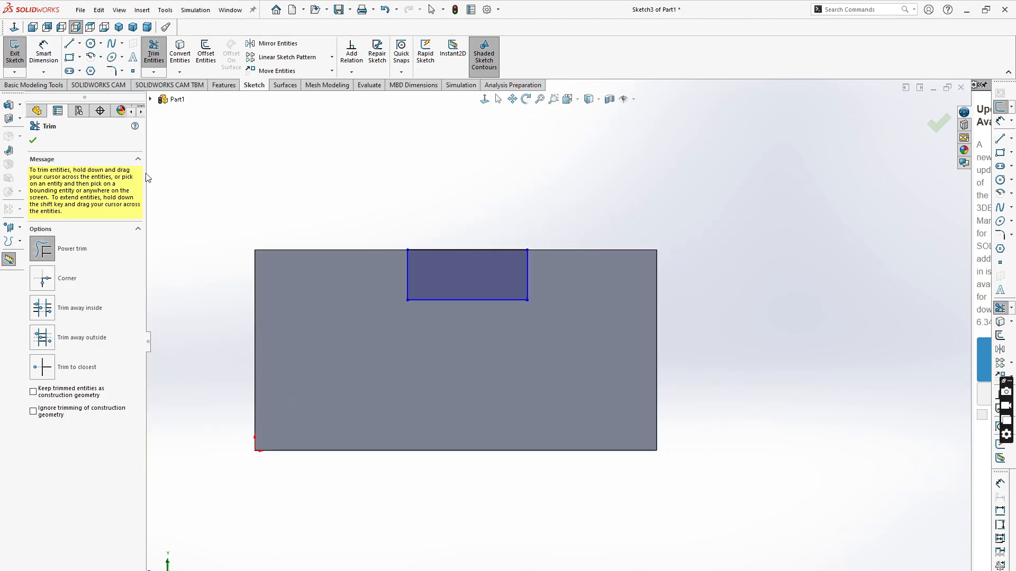
left_click(80, 44)
left_click(94, 69)
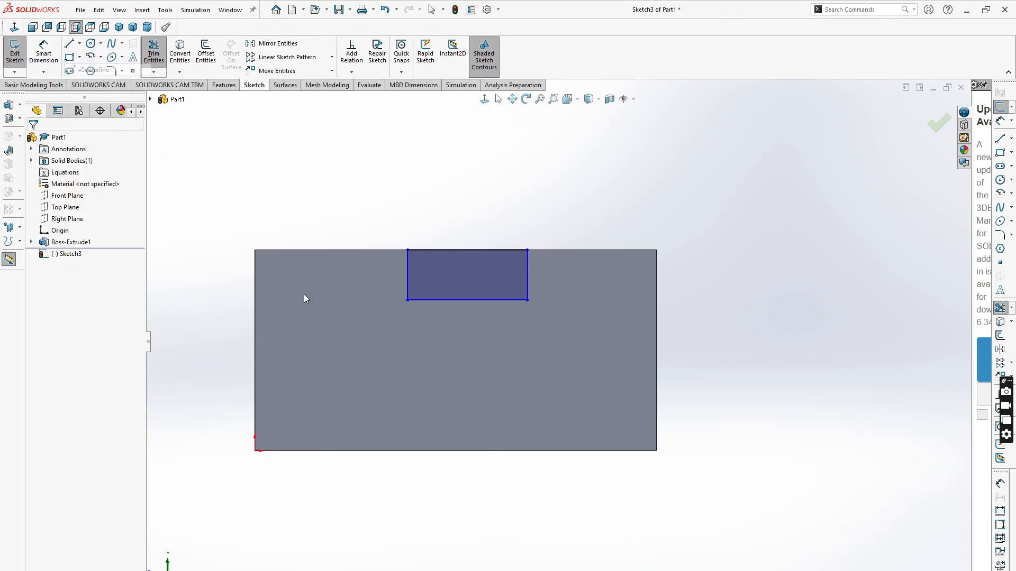
left_click(467, 300)
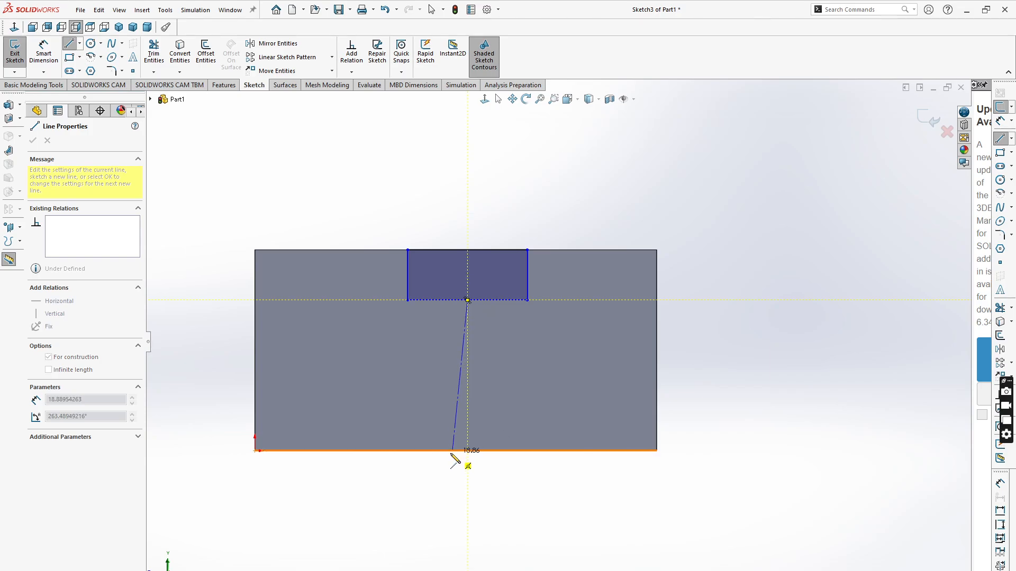
scroll(466, 456, "down", 2)
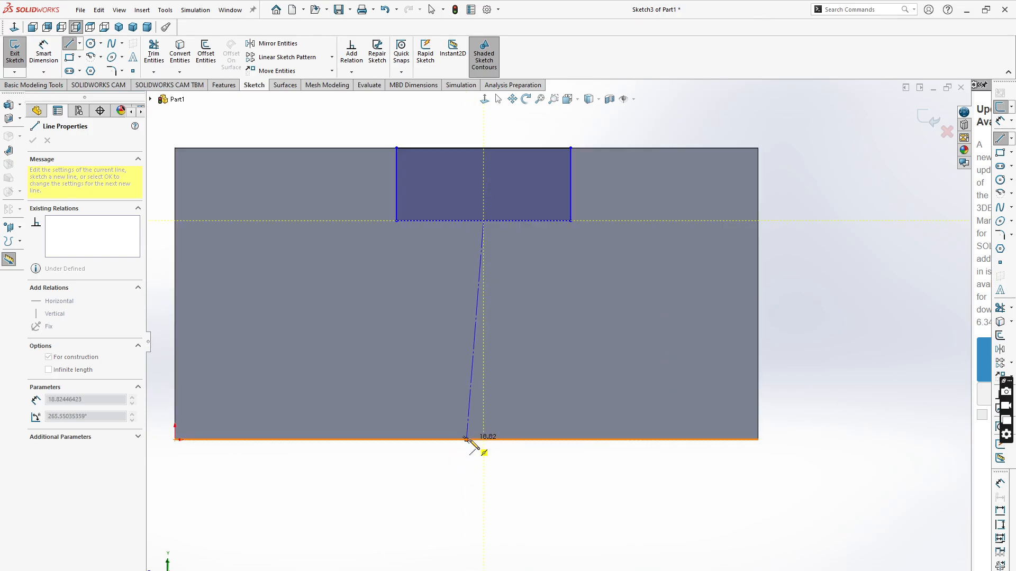
left_click(466, 440)
key("Escape")
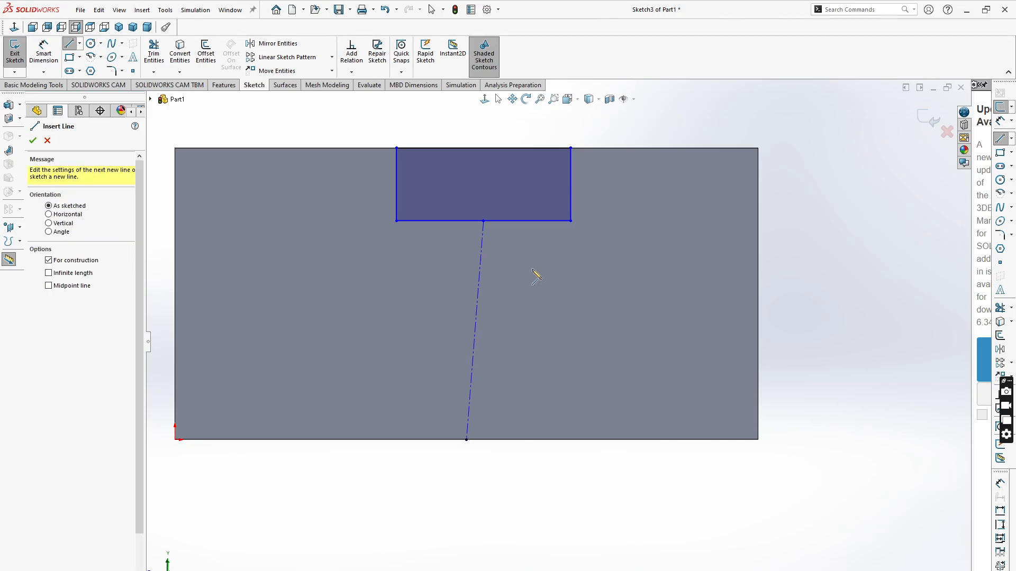
key("Escape")
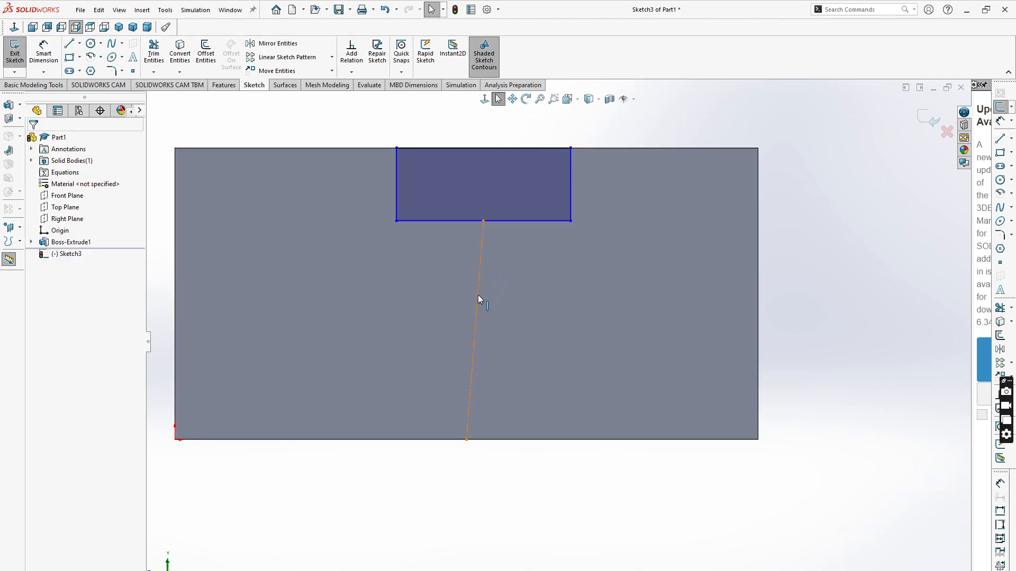
- Add a vertical relation to the construction centerline
left_click(478, 294)
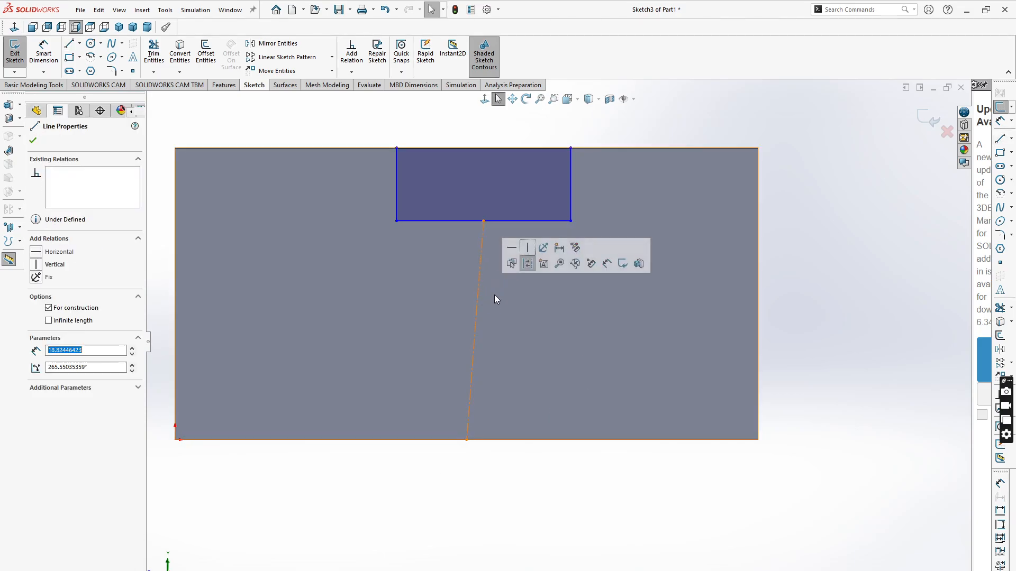
left_click(528, 252)
scroll(540, 428, "up", 3)
scroll(560, 304, "down", 1)
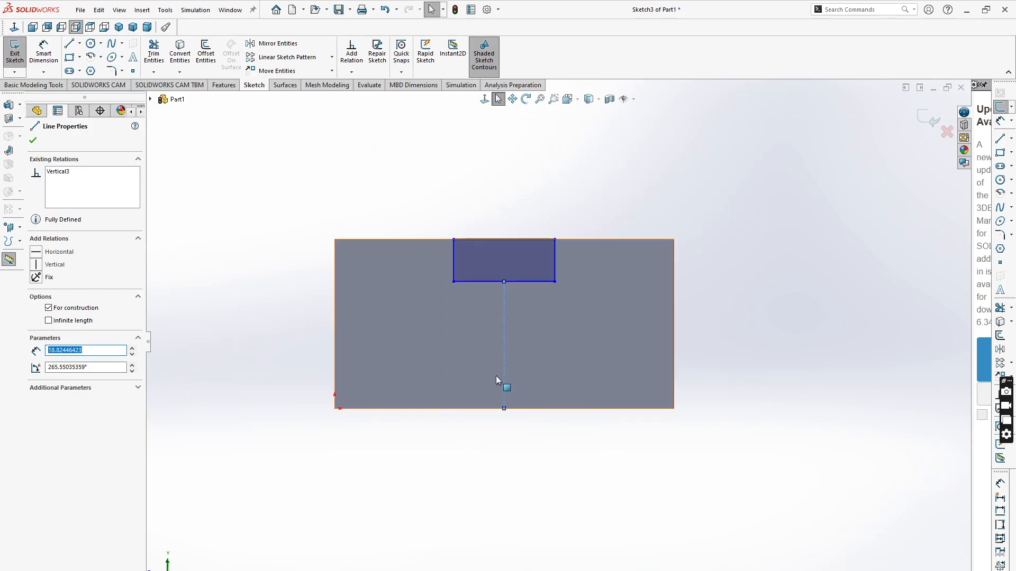
scroll(663, 353, "down", 1)
key("Escape")
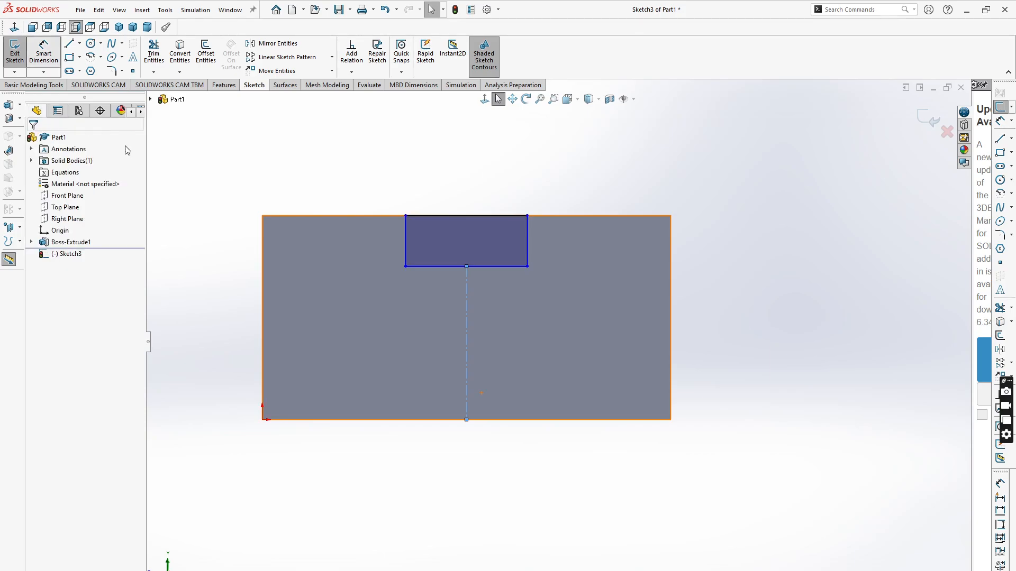
- Dimension the notch's depth along its side line and set it to 10 mm
left_click(43, 53)
left_click(526, 241)
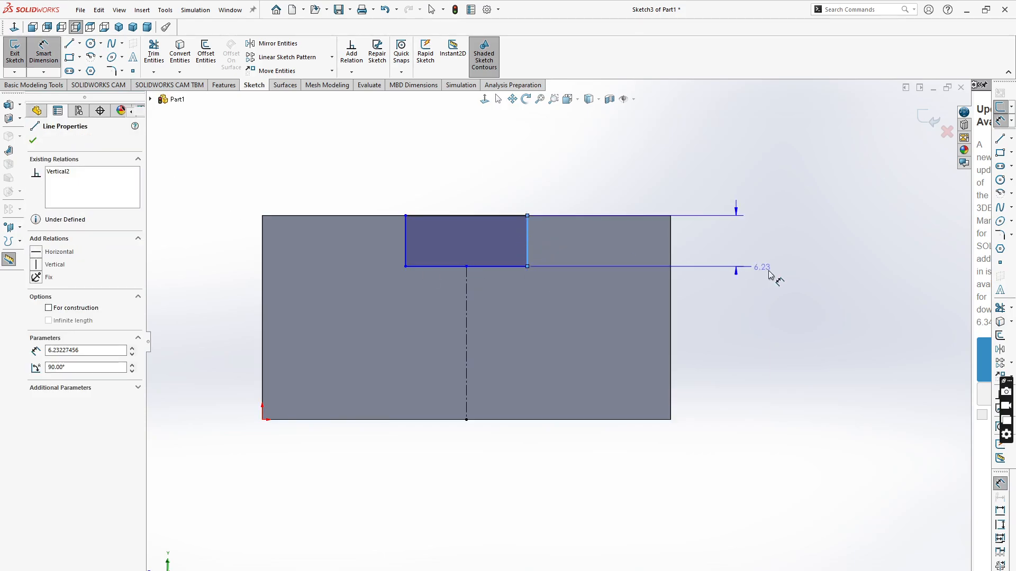
left_click(753, 249)
left_click(753, 248)
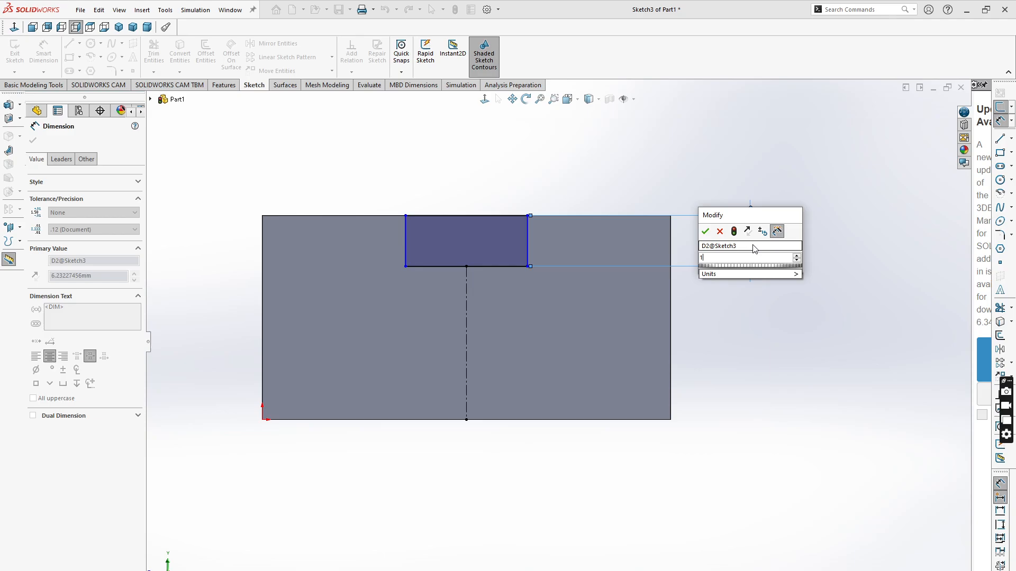
key("Return")
type("10")
key("Return")
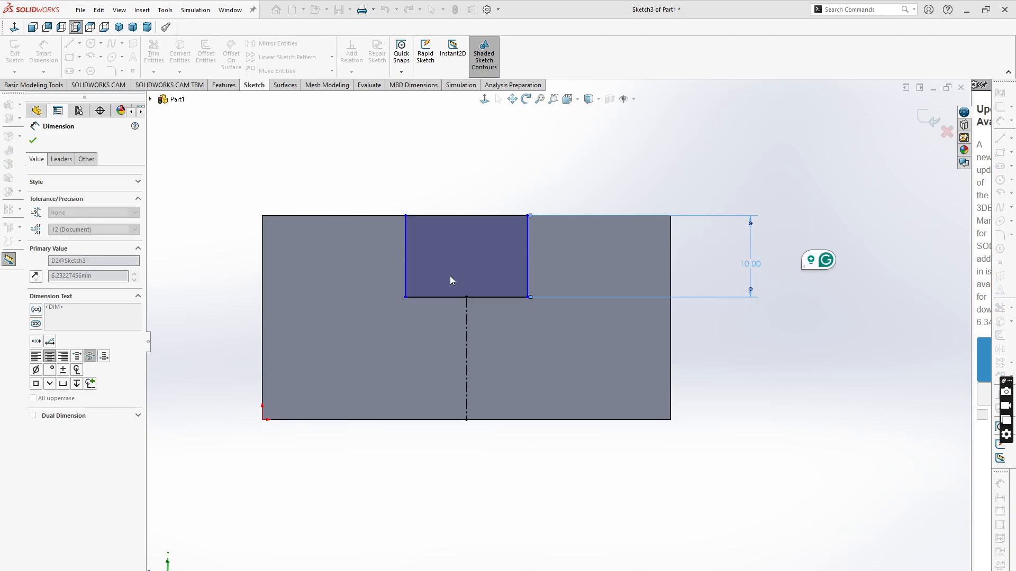
- Dimension the notch's bottom line and set its width to 20 mm
left_click(503, 300)
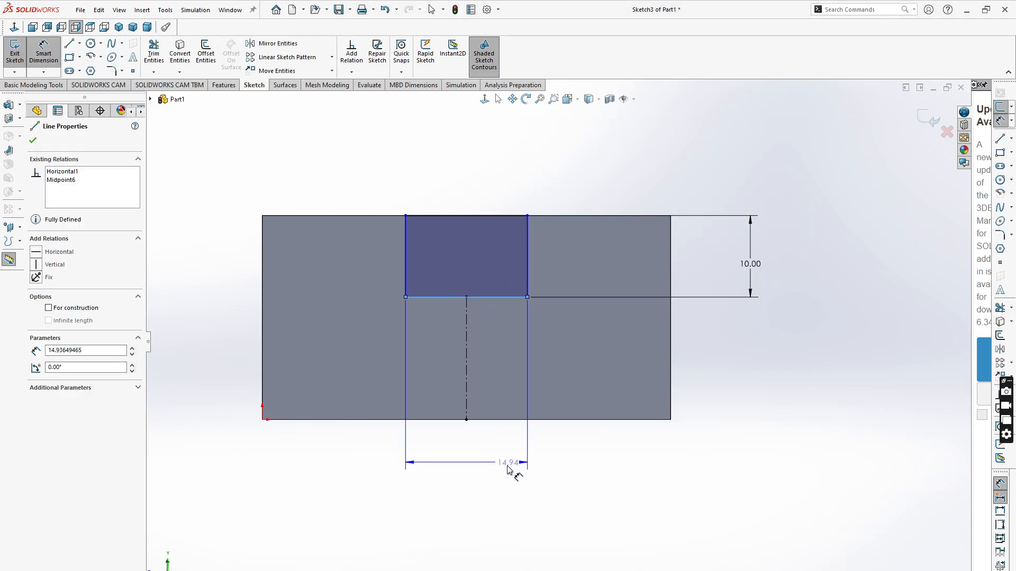
left_click(488, 471)
type("20")
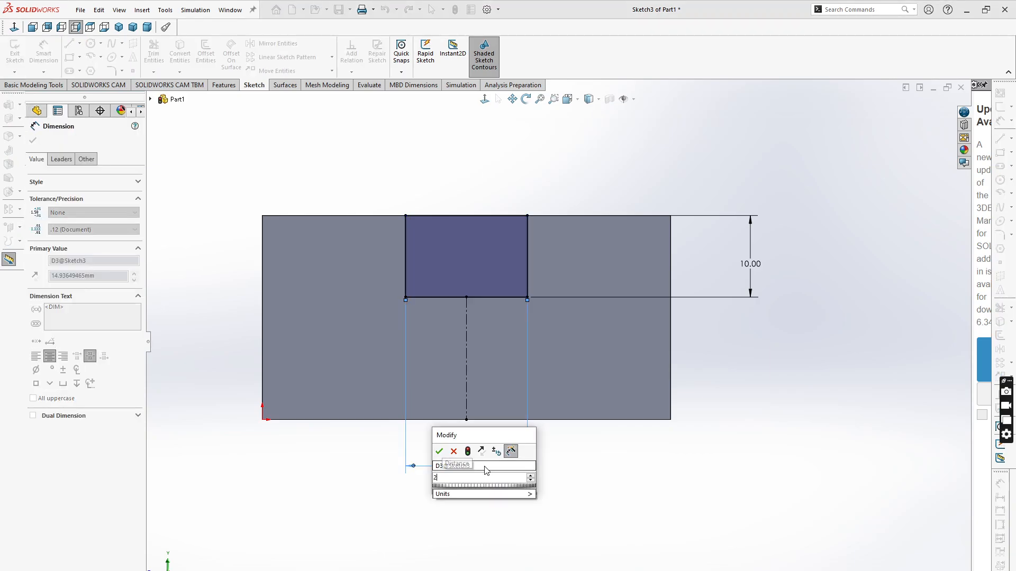
left_click(440, 452)
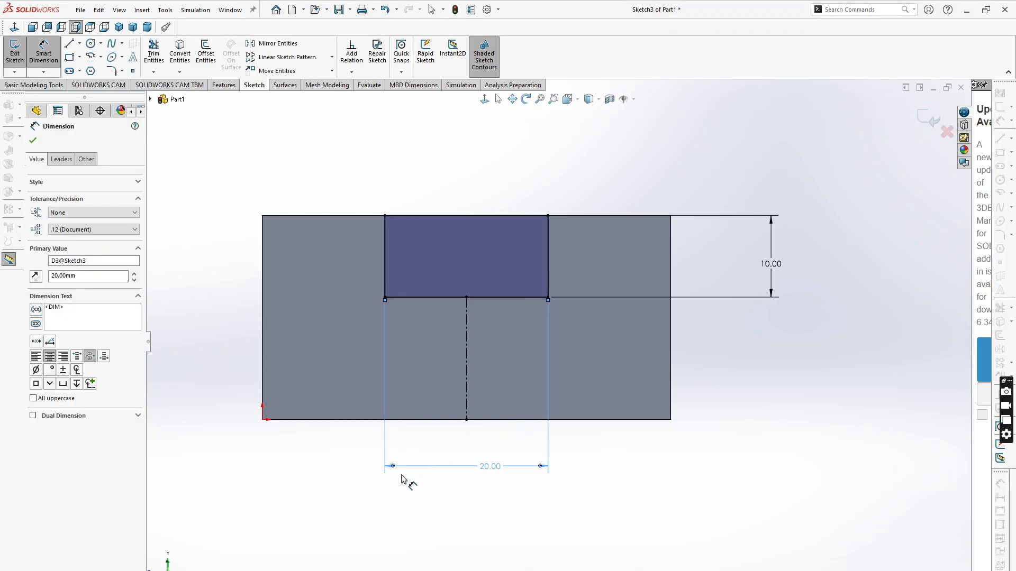
left_click(681, 490)
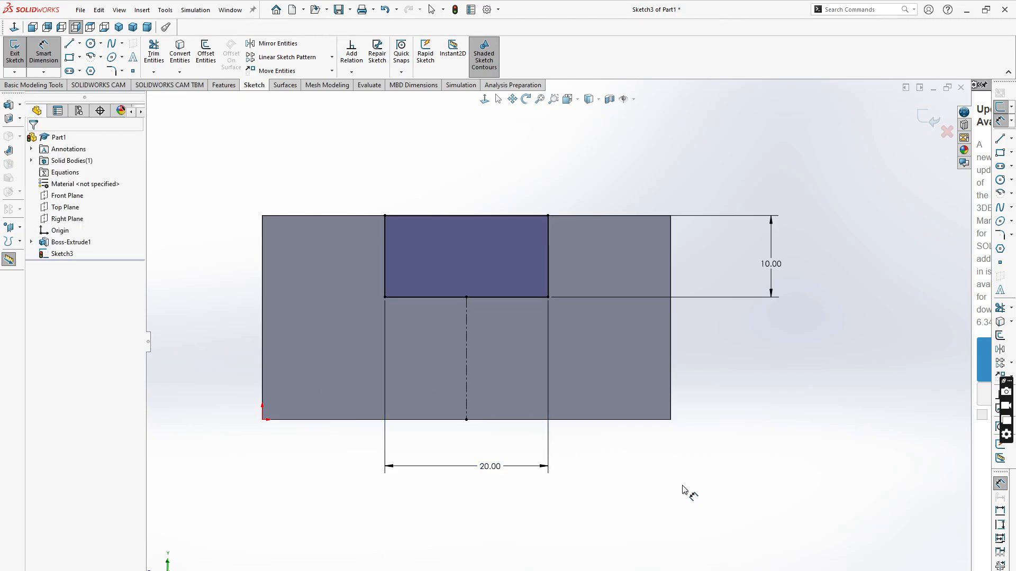
- Extruded Cut the notch sketch Up To Surface, choosing the block's opposite end face as the limit
scroll(651, 436, "up", 3)
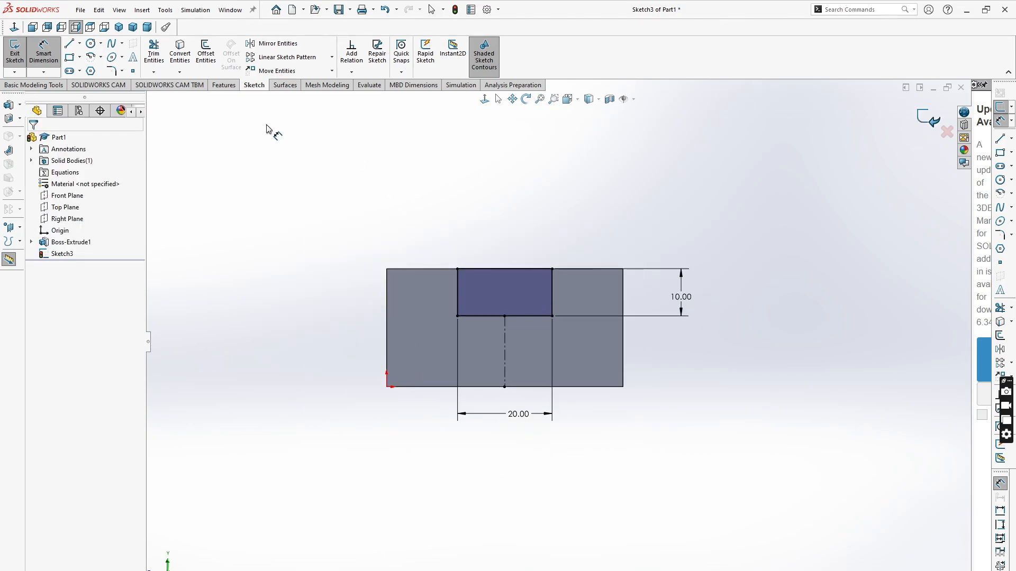
left_click(225, 85)
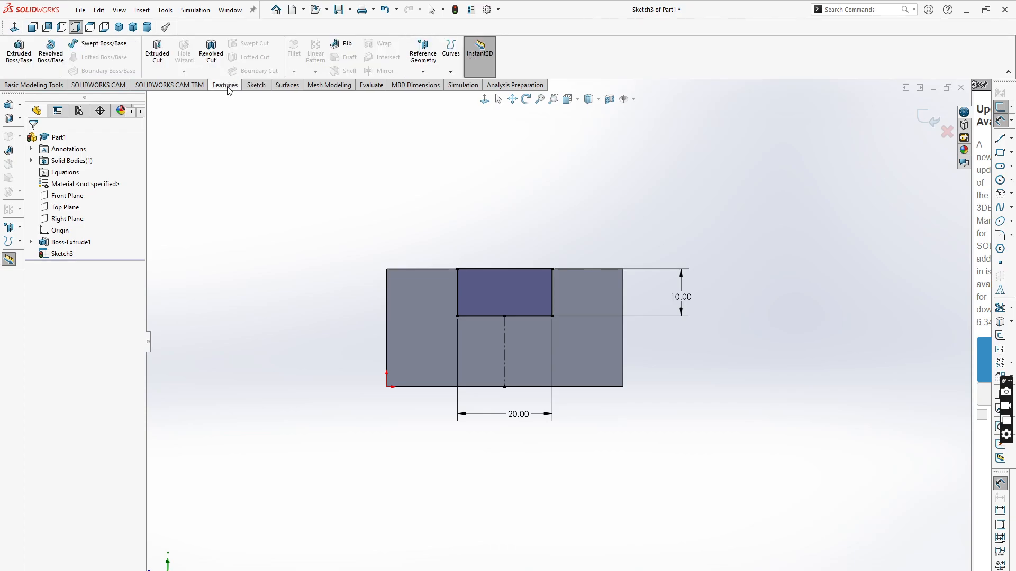
left_click(157, 59)
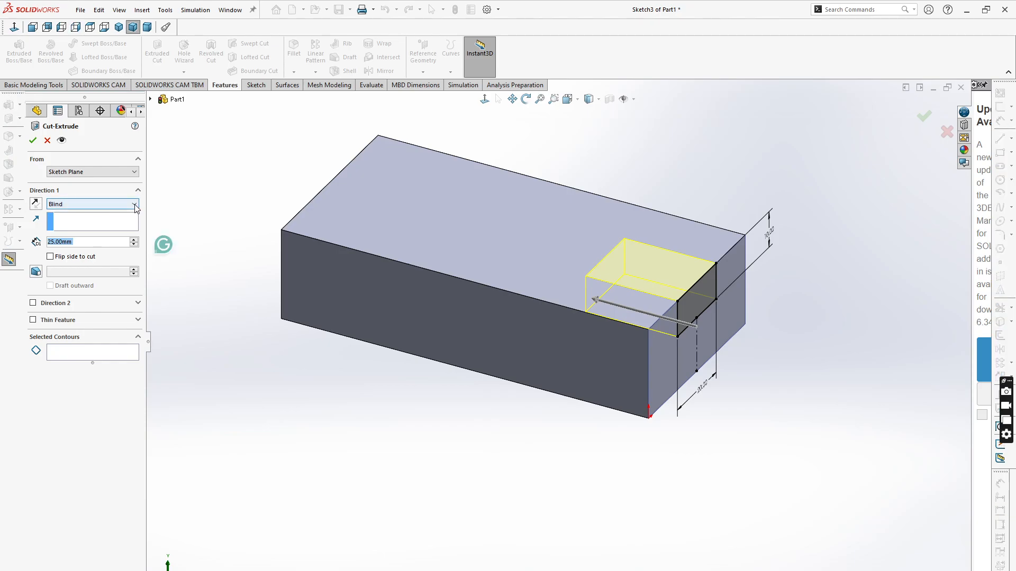
left_click(135, 209)
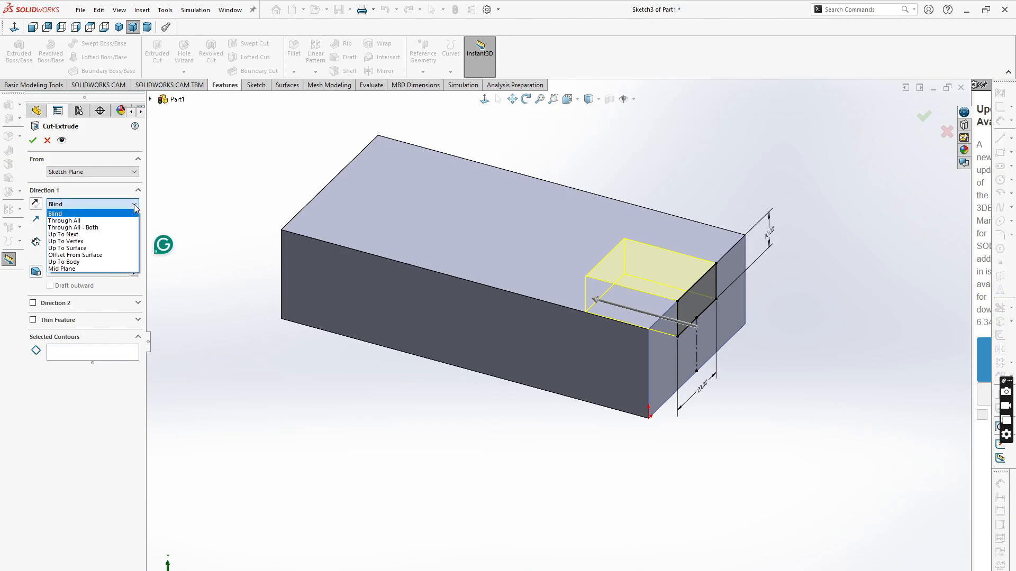
left_click(80, 248)
middle_click_drag(326, 410, 381, 311)
left_click(408, 235)
middle_click_drag(338, 354, 295, 372)
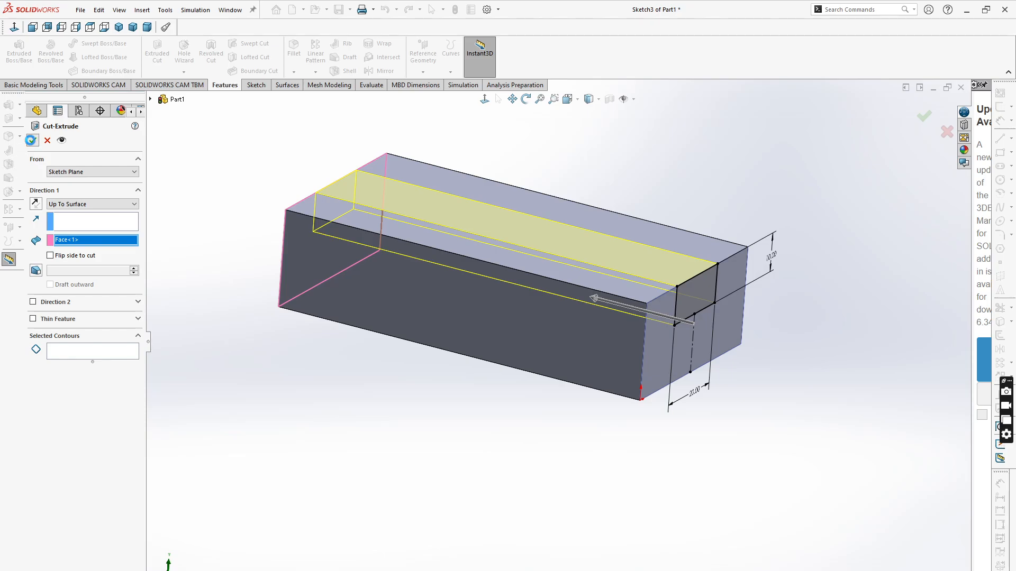
key("Return")
- Save the part as Part1.SLDPRT in the 000SW-Ass-Para folder
scroll(571, 494, "down", 4)
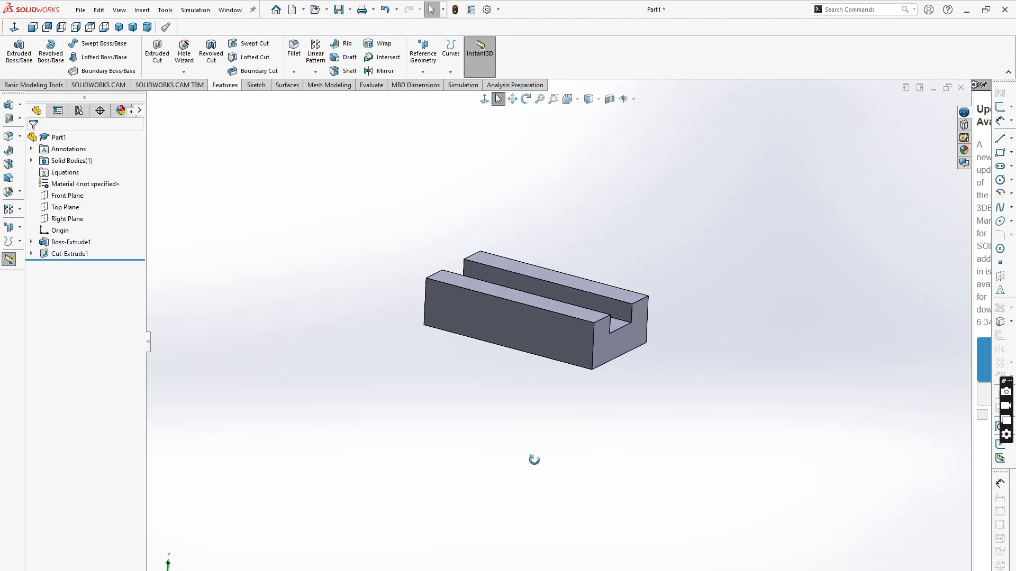
middle_click_drag(534, 460, 608, 475)
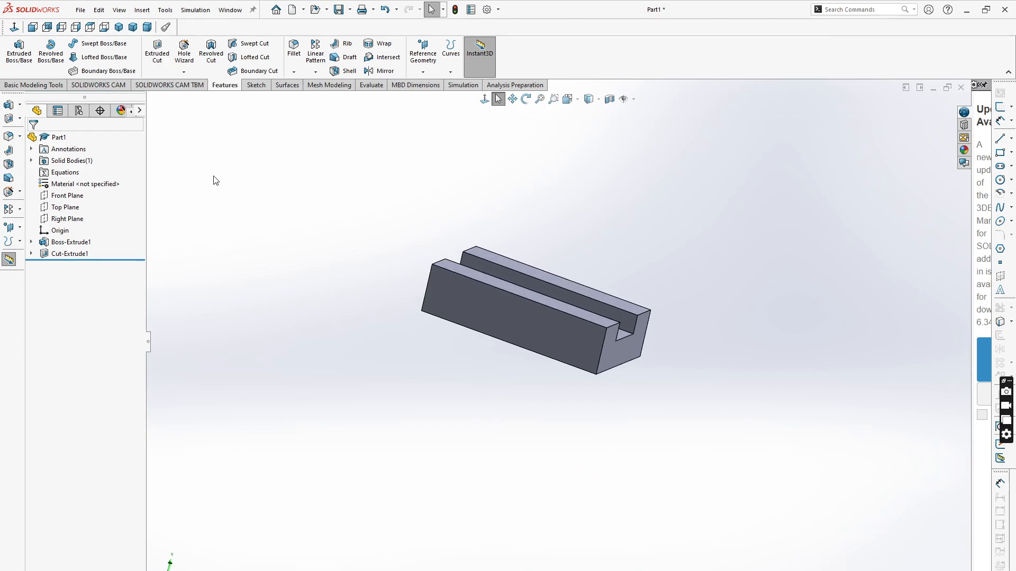
left_click(339, 10)
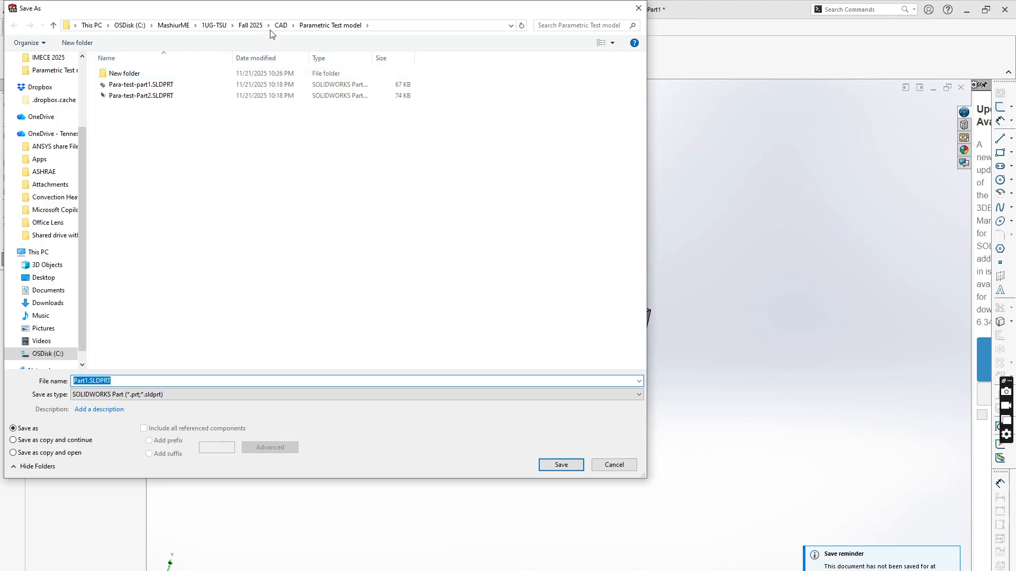
left_click(213, 25)
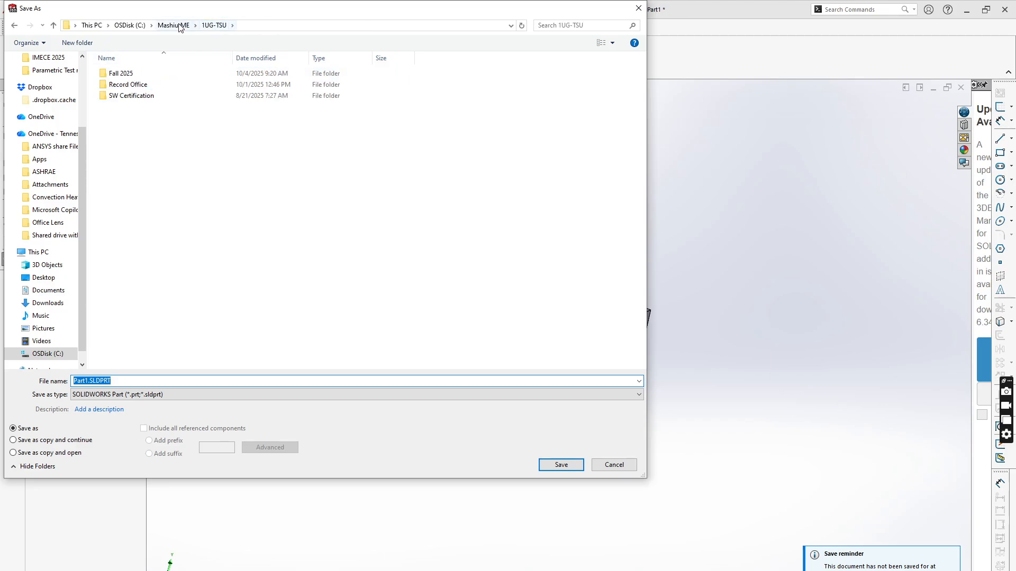
left_click(174, 26)
double_click(125, 74)
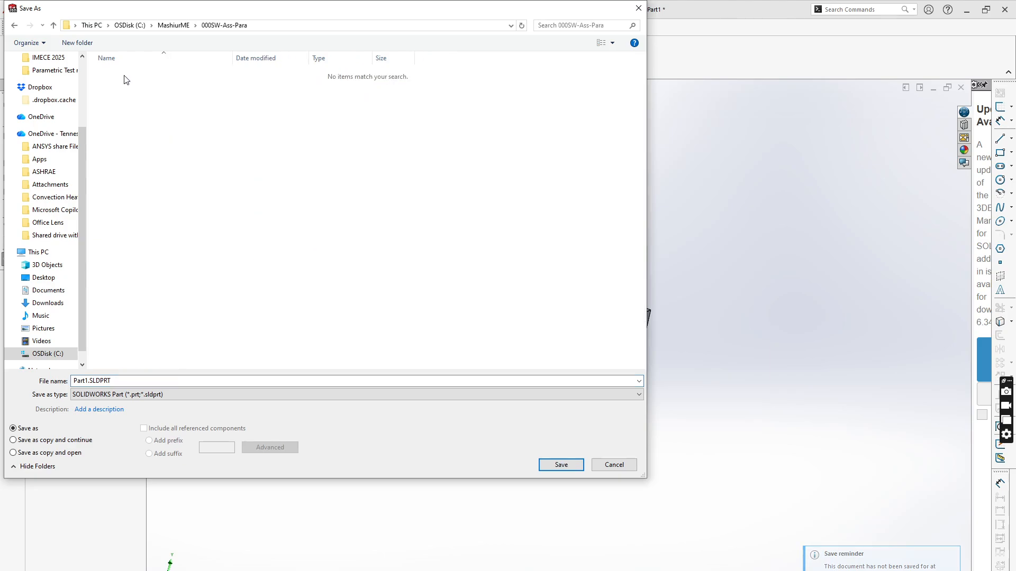
left_click(85, 381)
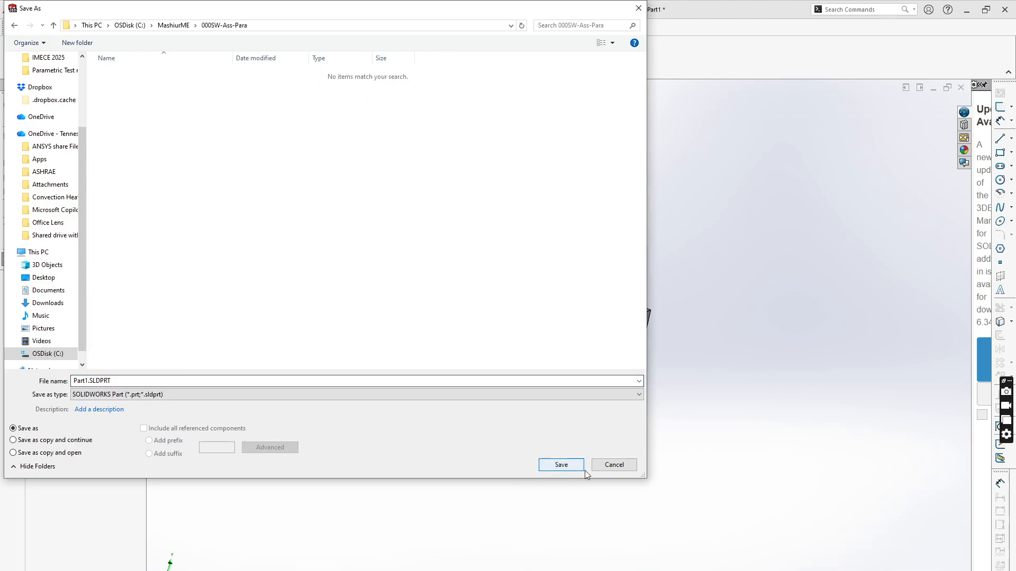
left_click(559, 465)
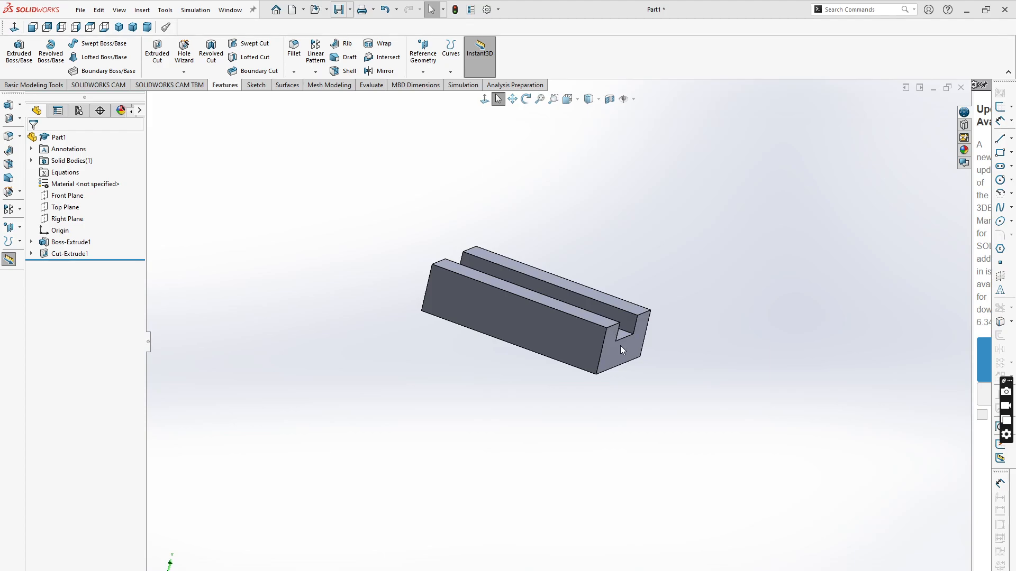
- Turn on display of the part's feature dimensions through the Annotations item
middle_click_drag(540, 383, 629, 324)
scroll(615, 304, "down", 2)
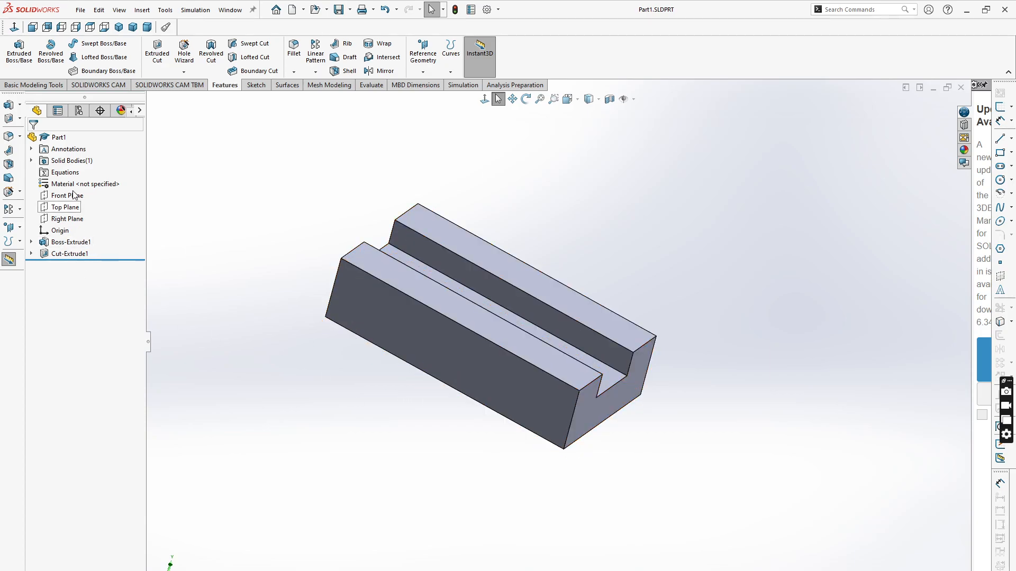
right_click(55, 153)
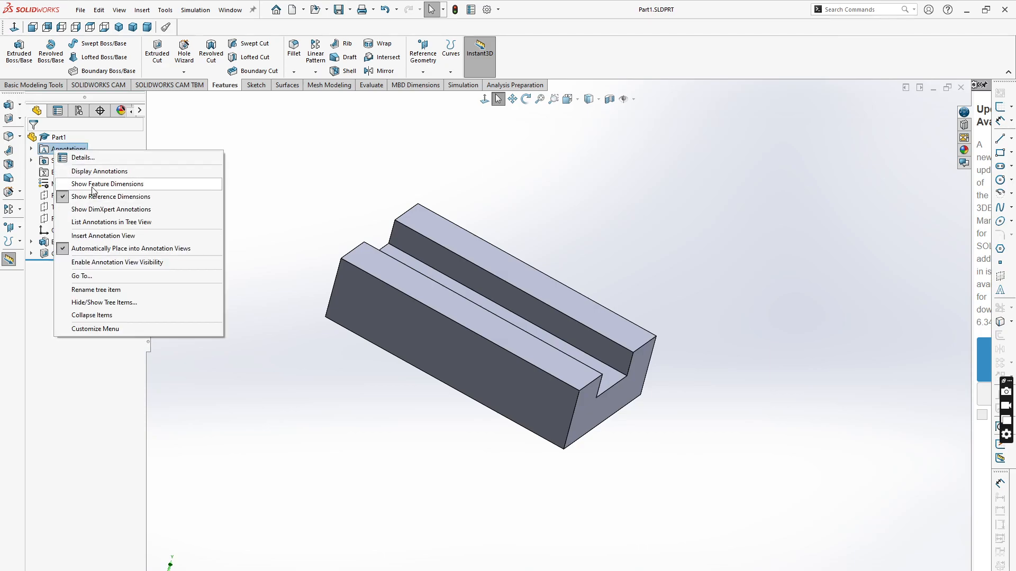
left_click(94, 186)
- Link the block's 50 mm width dimension to the length with the equation "D1@Sketch2"*0.5
middle_click_drag(423, 455, 584, 405)
scroll(584, 405, "down", 2)
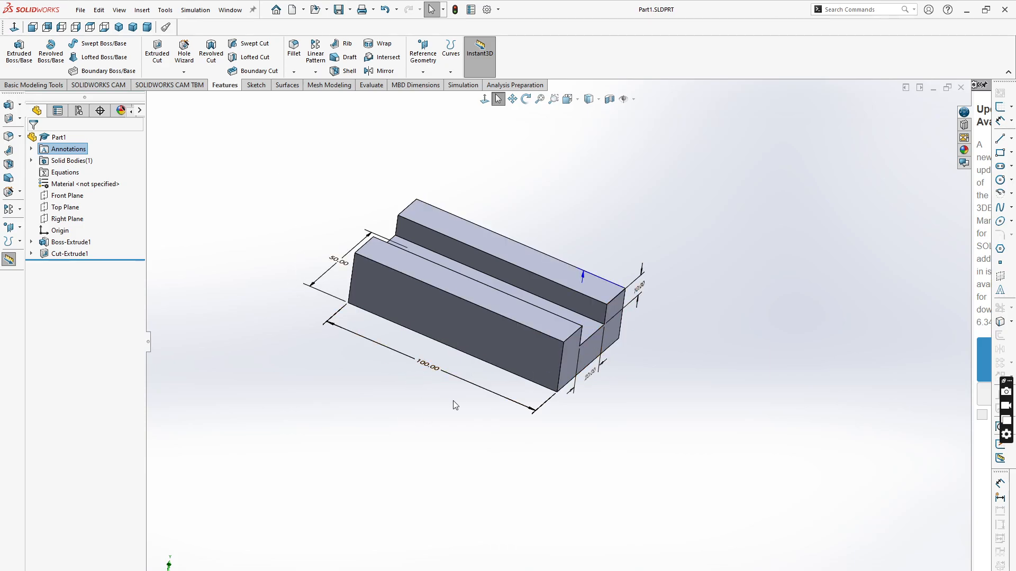
middle_click_drag(653, 432, 629, 419)
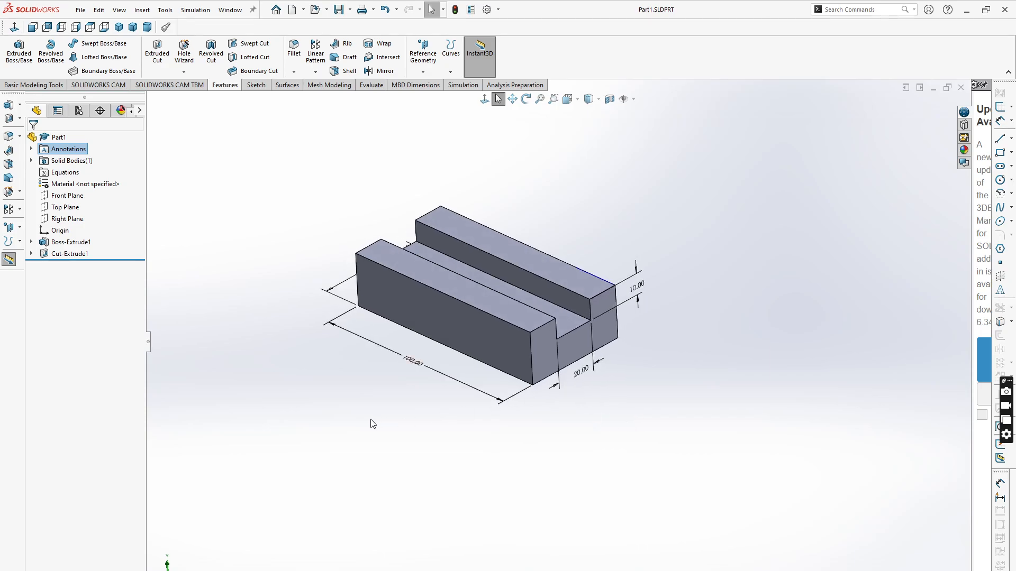
middle_click_drag(373, 423, 426, 469)
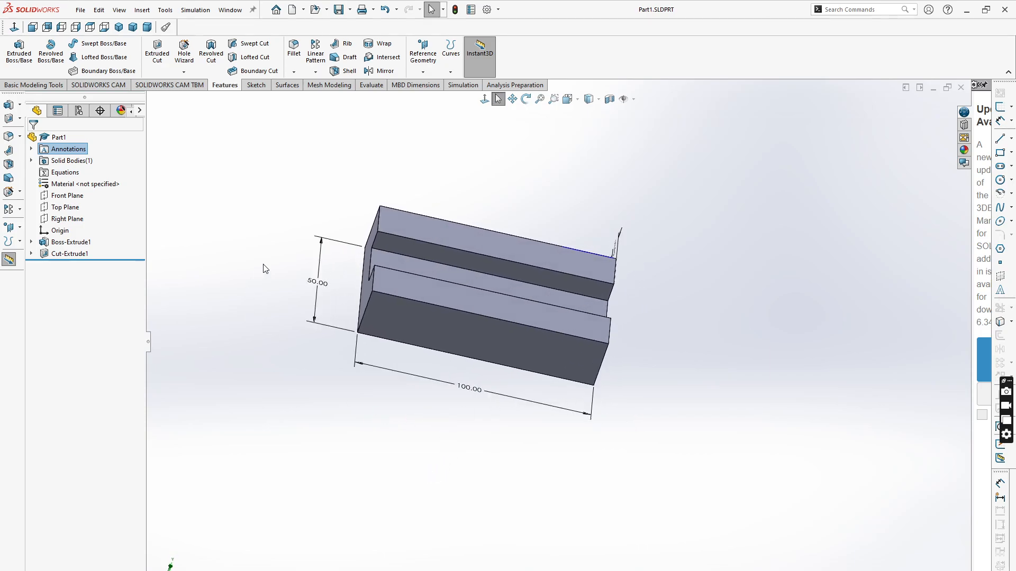
double_click(320, 286)
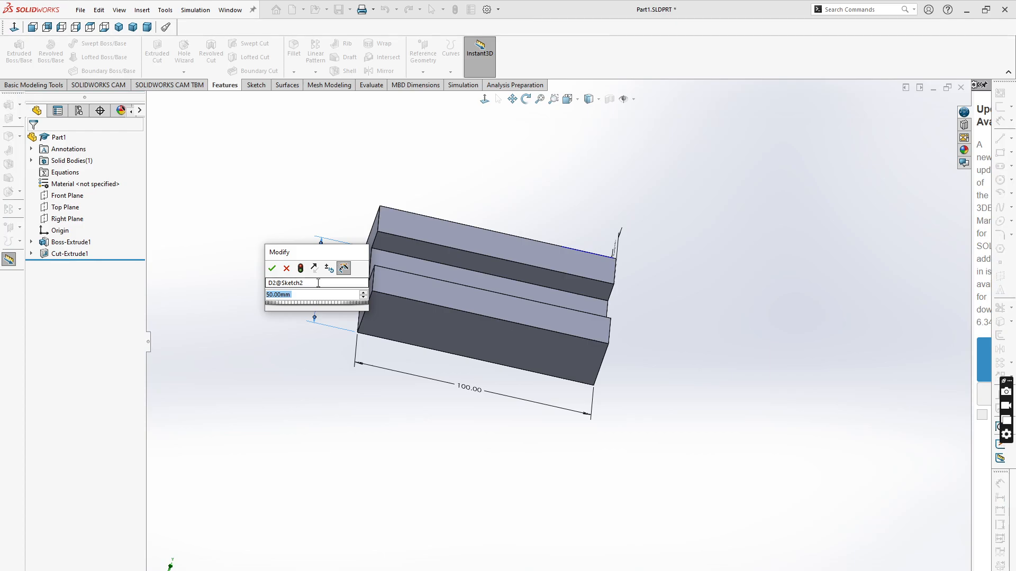
type("=")
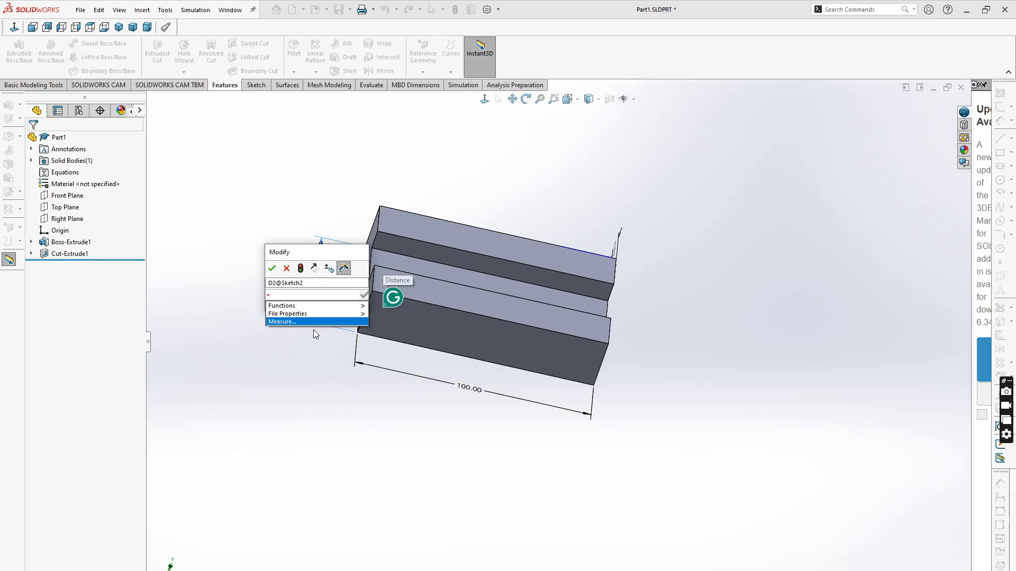
left_click(473, 394)
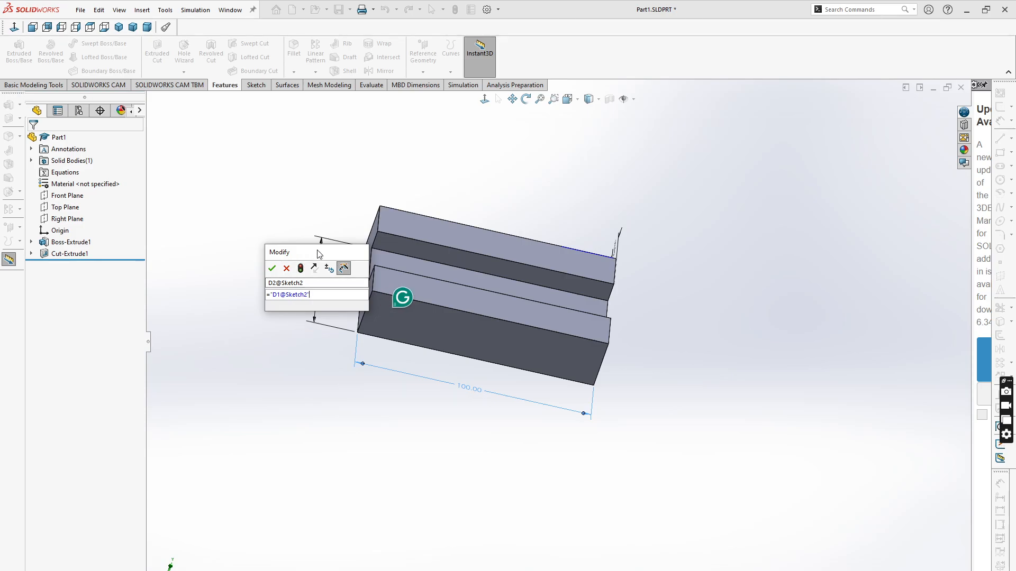
left_click_drag(319, 254, 312, 327)
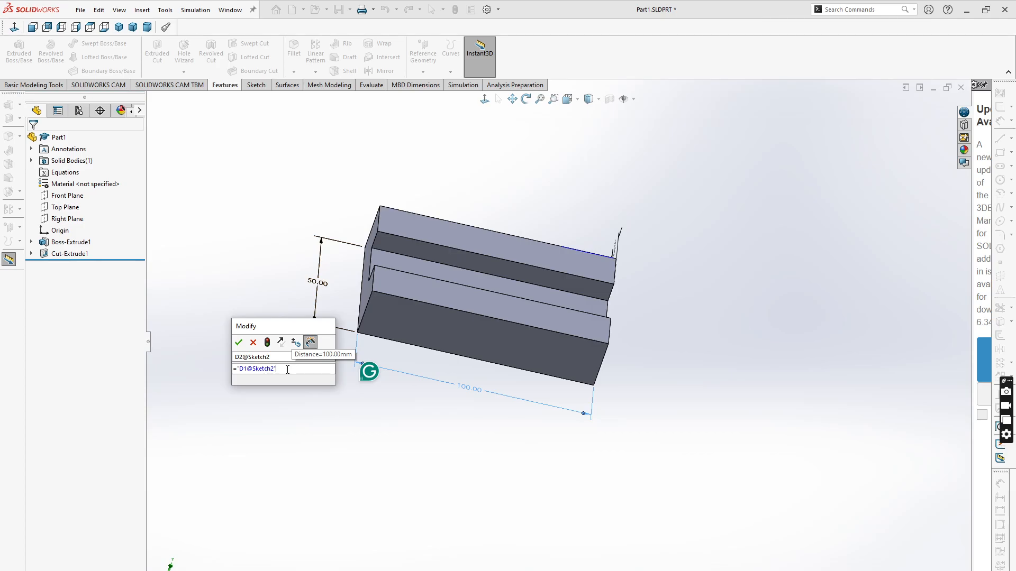
type("*")
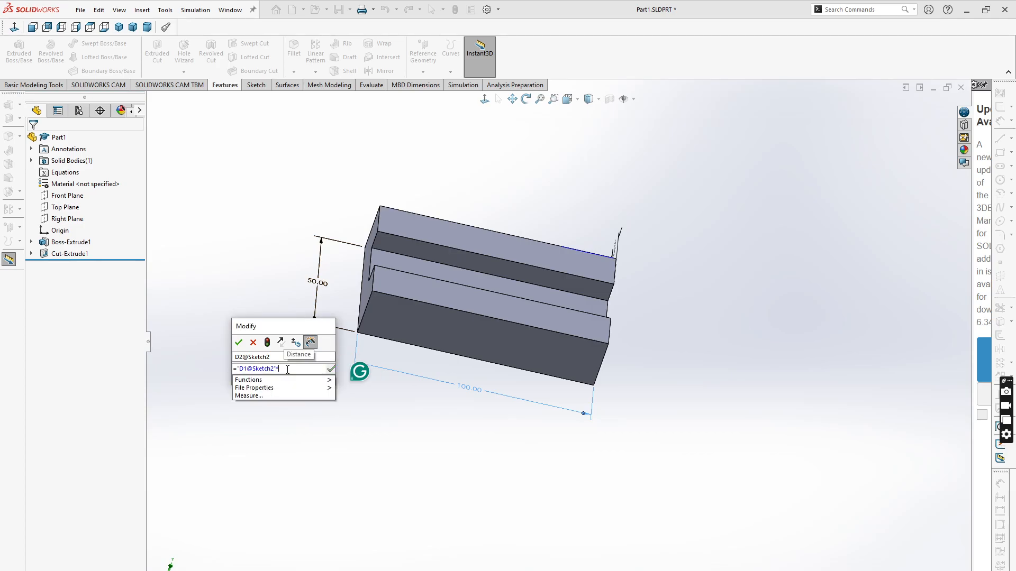
type("0.5")
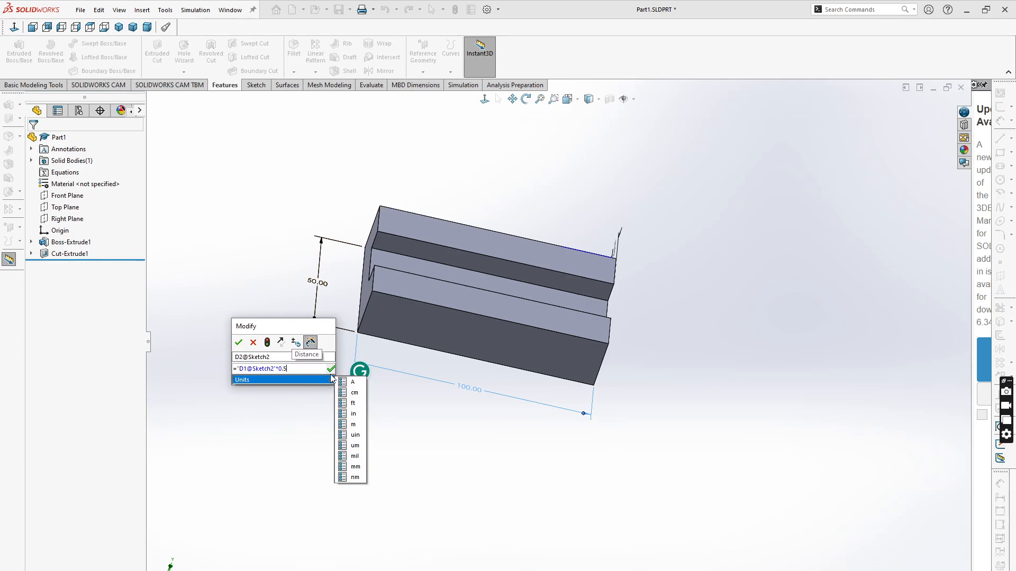
left_click(329, 369)
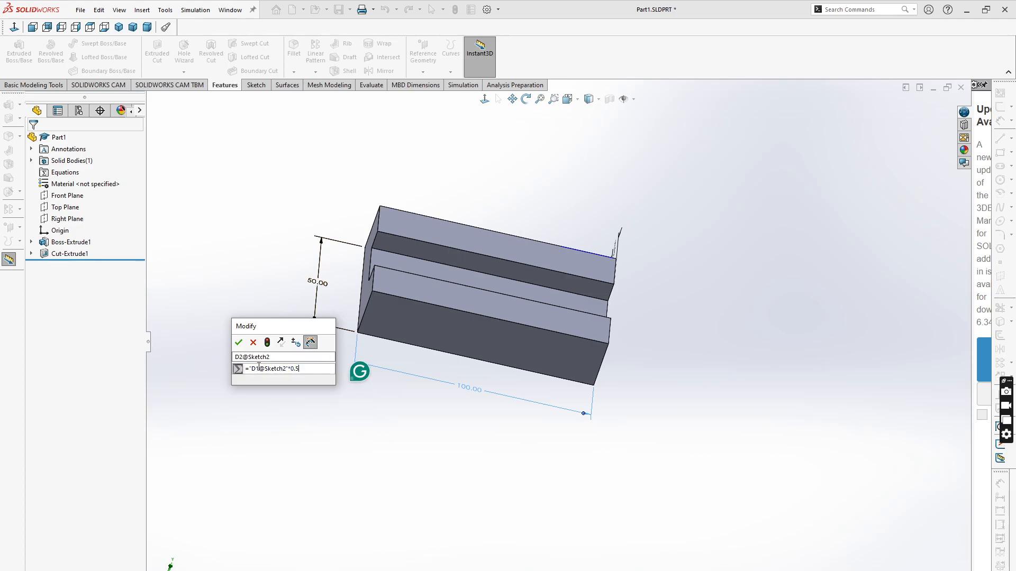
left_click(238, 343)
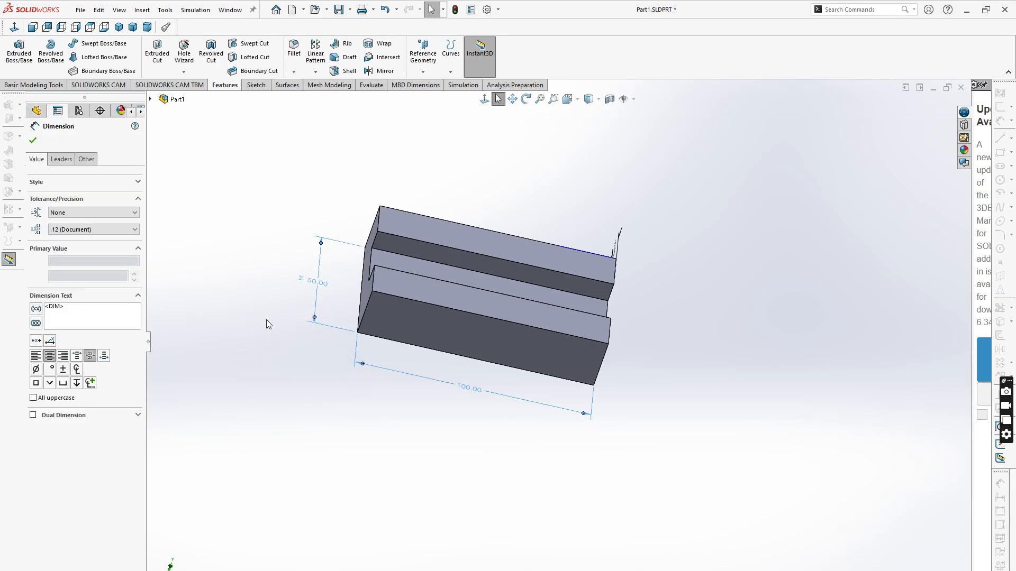
left_click(280, 297)
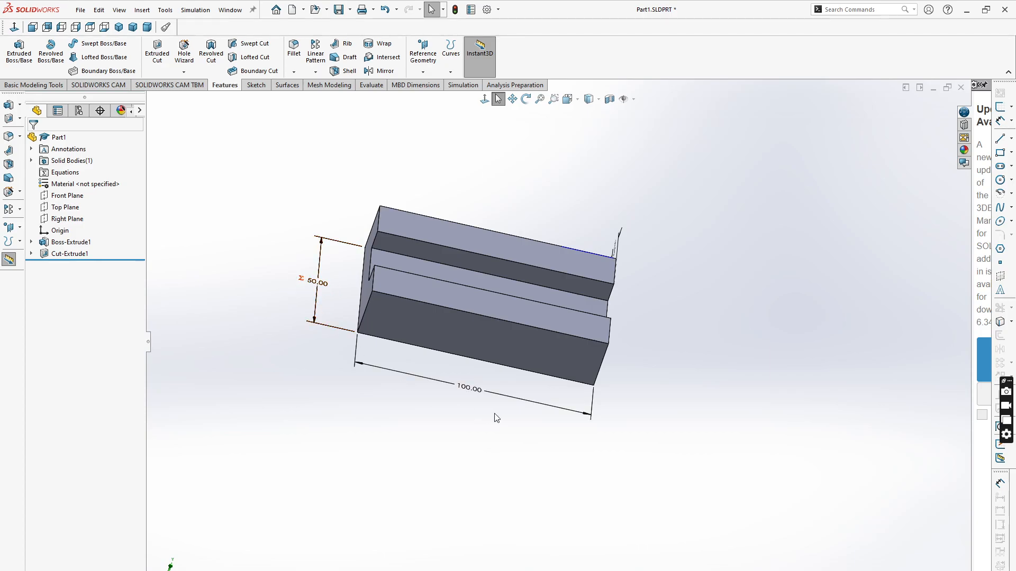
- Set the notch's 20 mm width dimension to the equation "D1@Sketch2"*0.2, referencing the block length
middle_click_drag(604, 438, 637, 360)
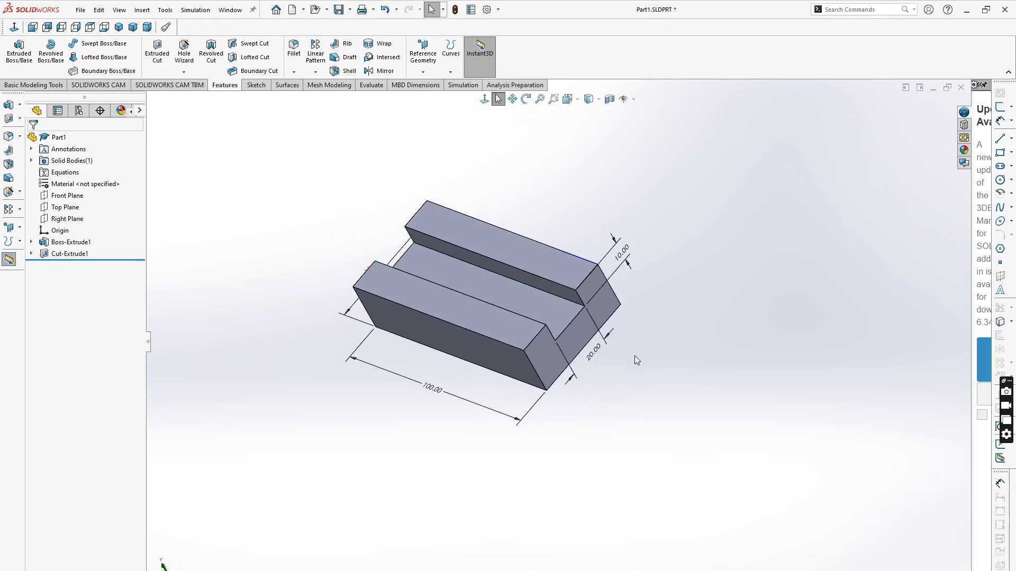
double_click(595, 353)
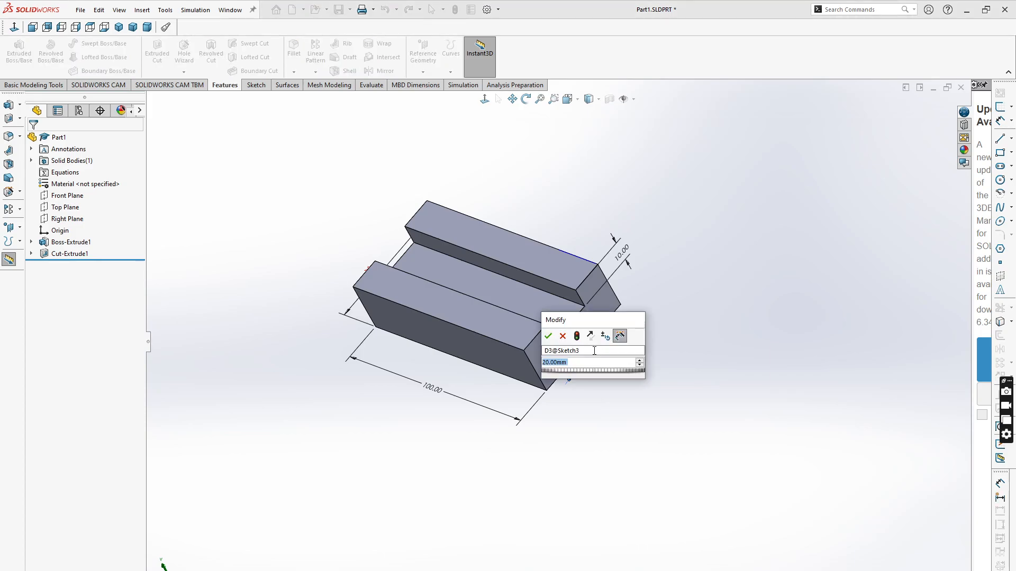
type("=")
mouse_move(557, 374)
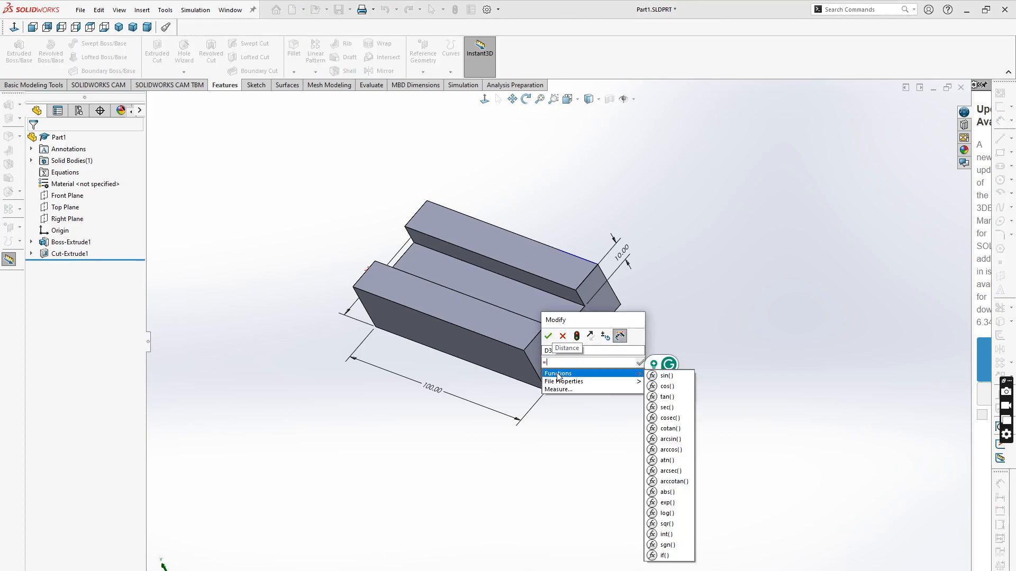
left_click(433, 391)
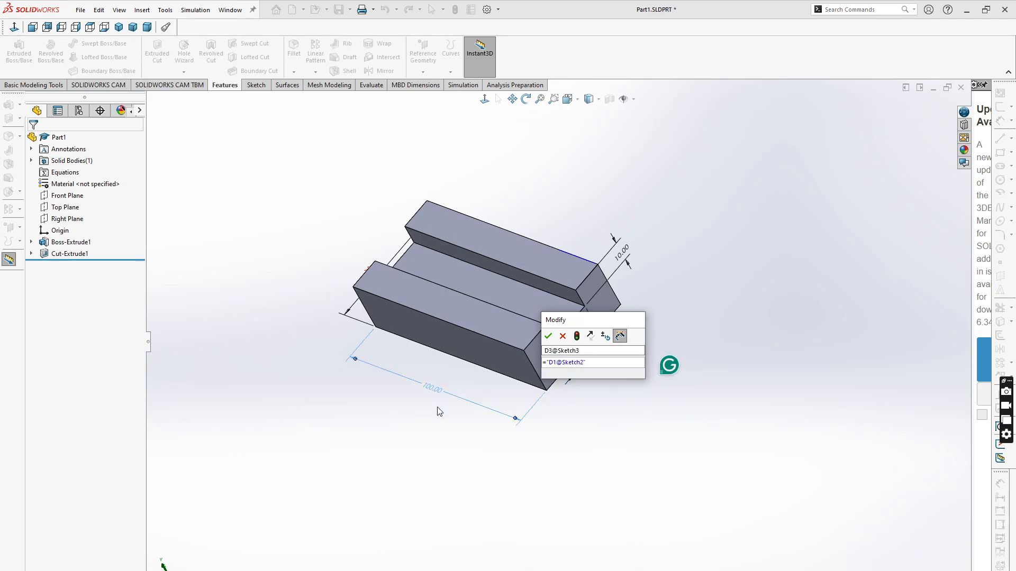
type("*")
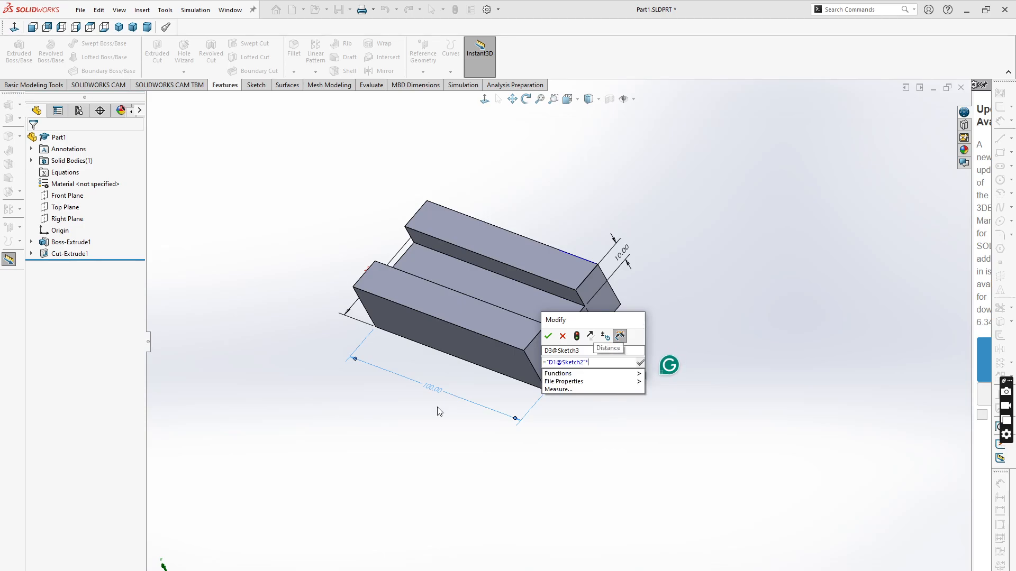
type("0.2")
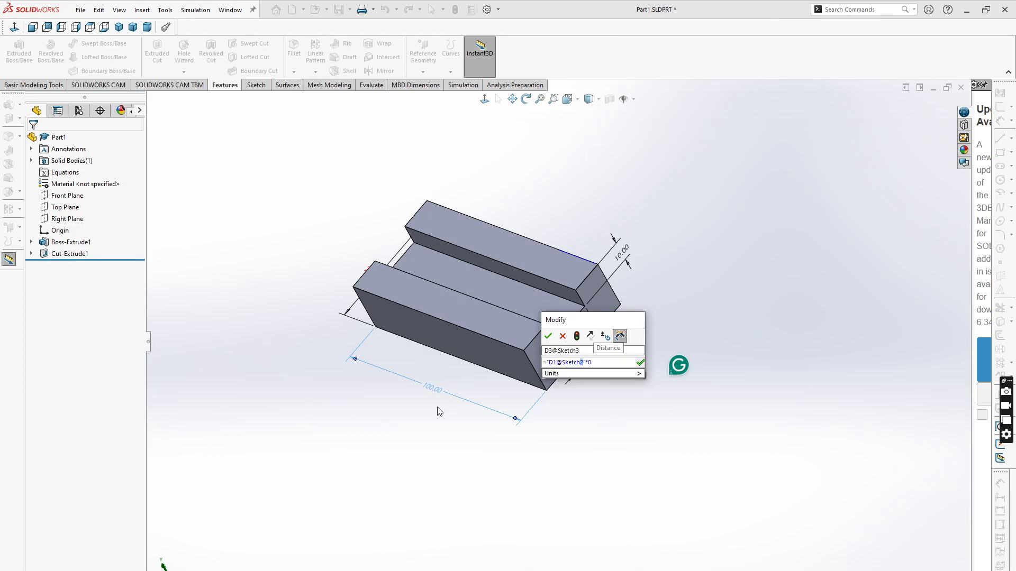
left_click(640, 363)
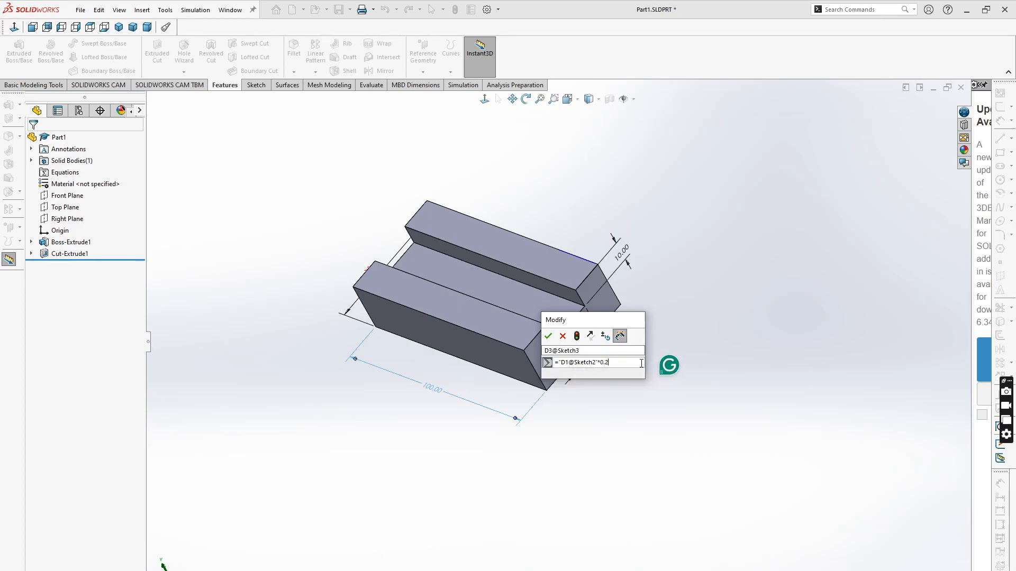
left_click(548, 336)
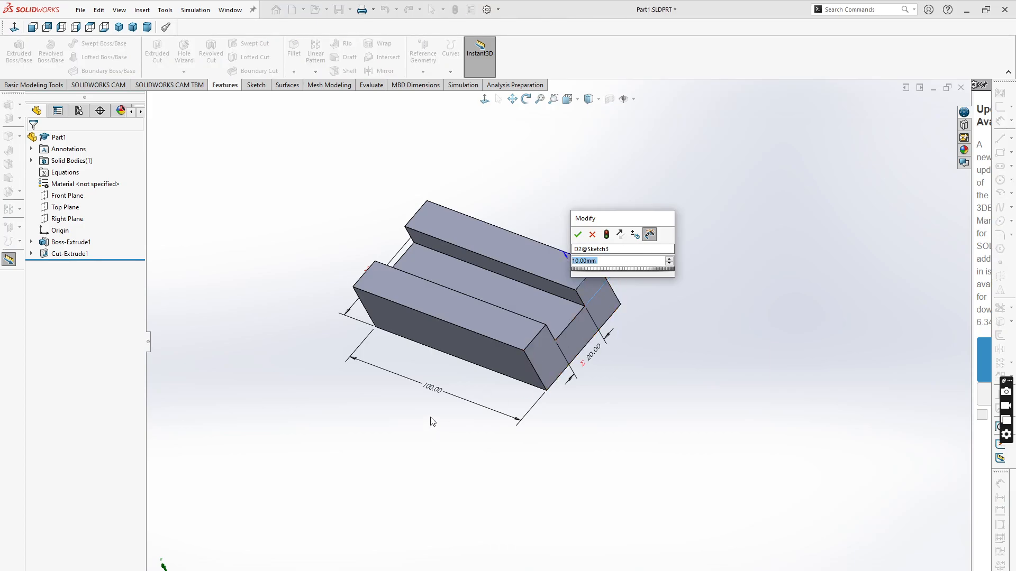
- Set the notch's 10 mm depth dimension to the equation "D1@Sketch2"*0.1
type("=")
left_click(433, 389)
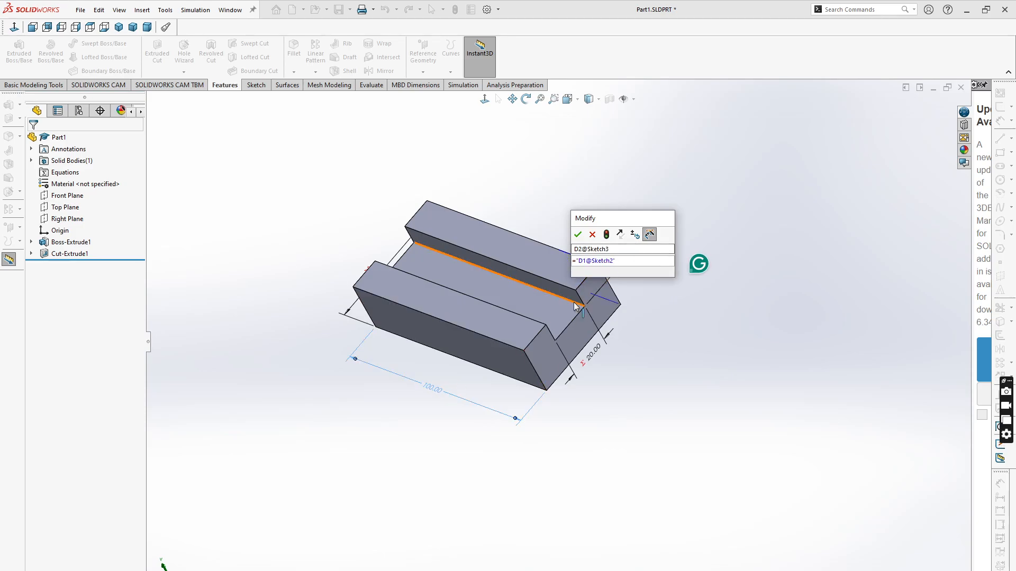
type("*")
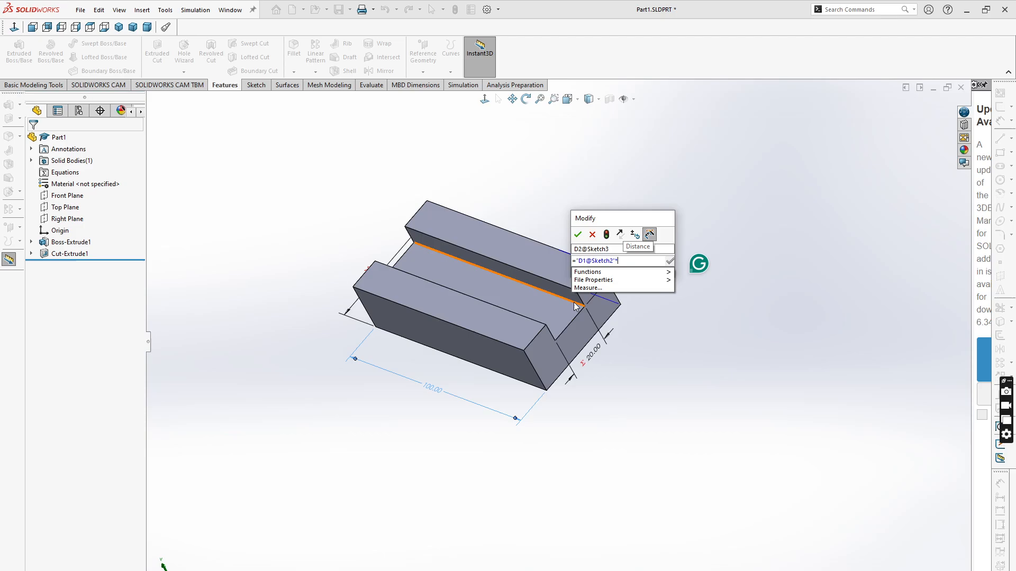
type("0.1")
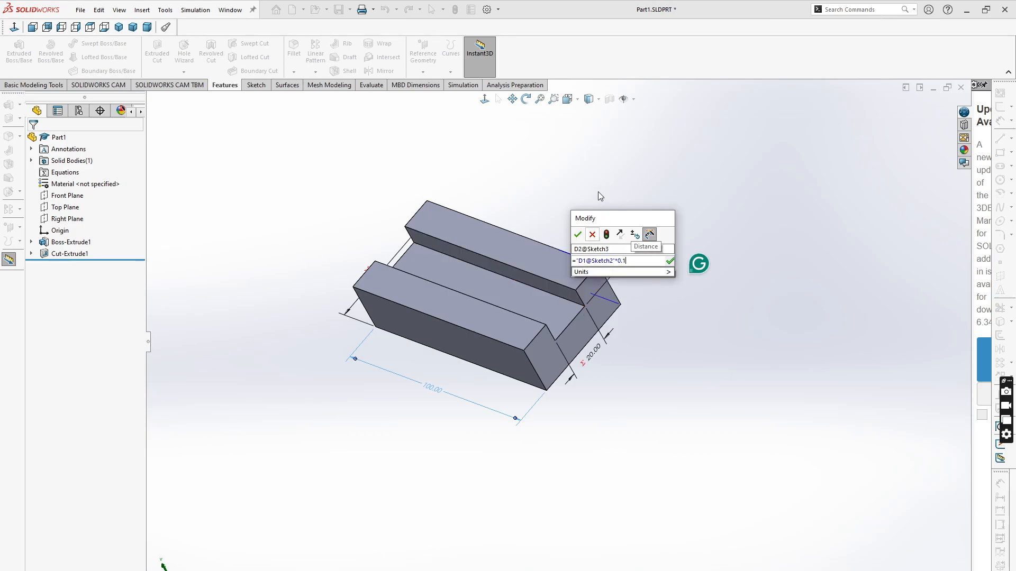
left_click(669, 260)
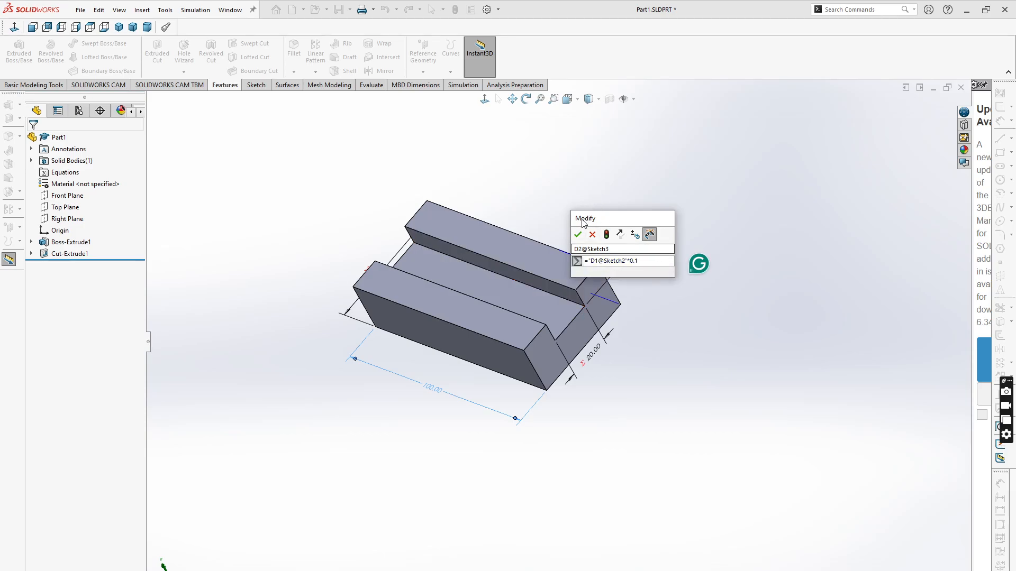
left_click(579, 235)
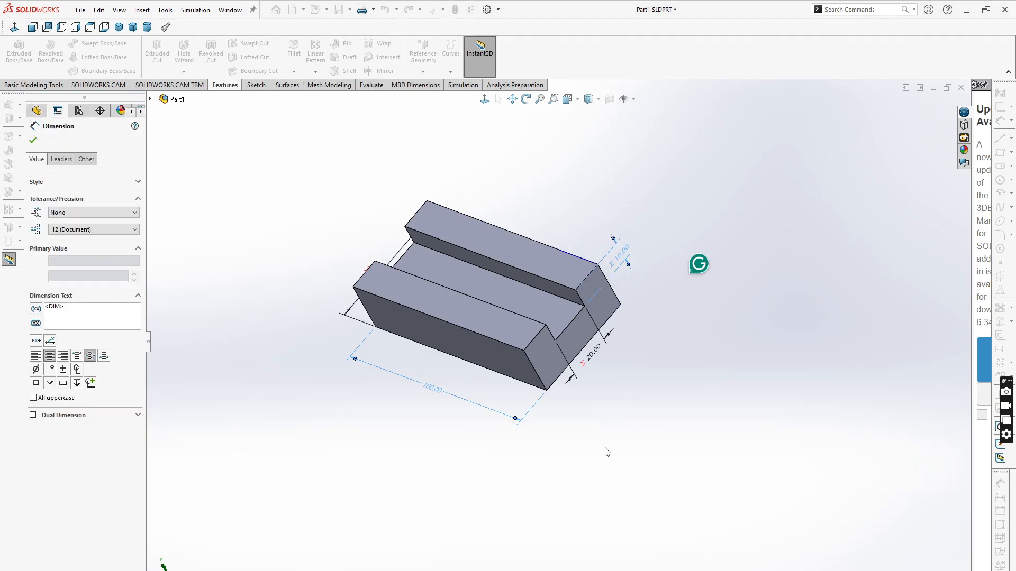
- Set the block's extrusion thickness dimension D1@Boss-Extrude1 to the equation "D1@Sketch2"*0.2
left_click(510, 519)
middle_click_drag(511, 519, 413, 492)
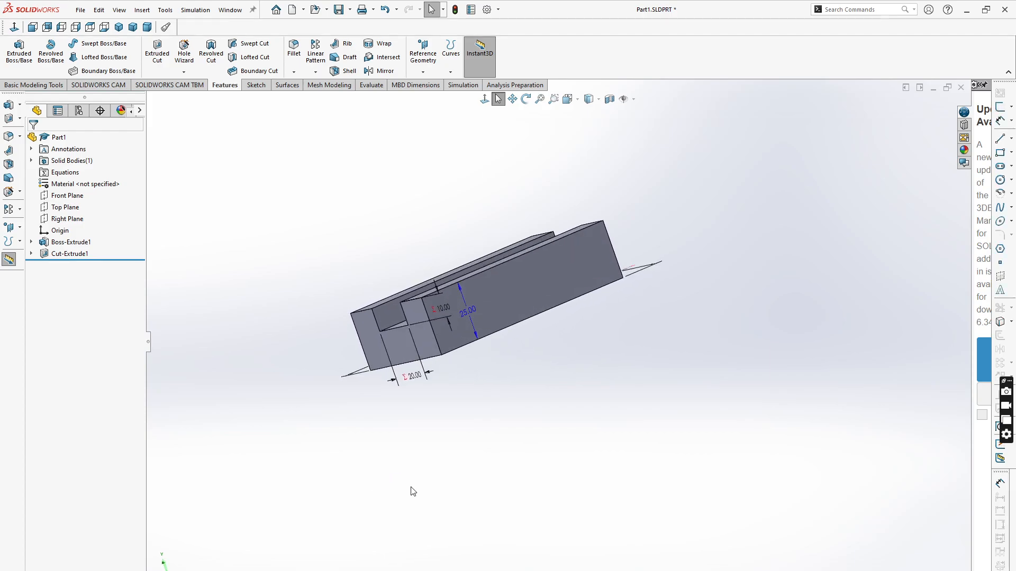
double_click(471, 316)
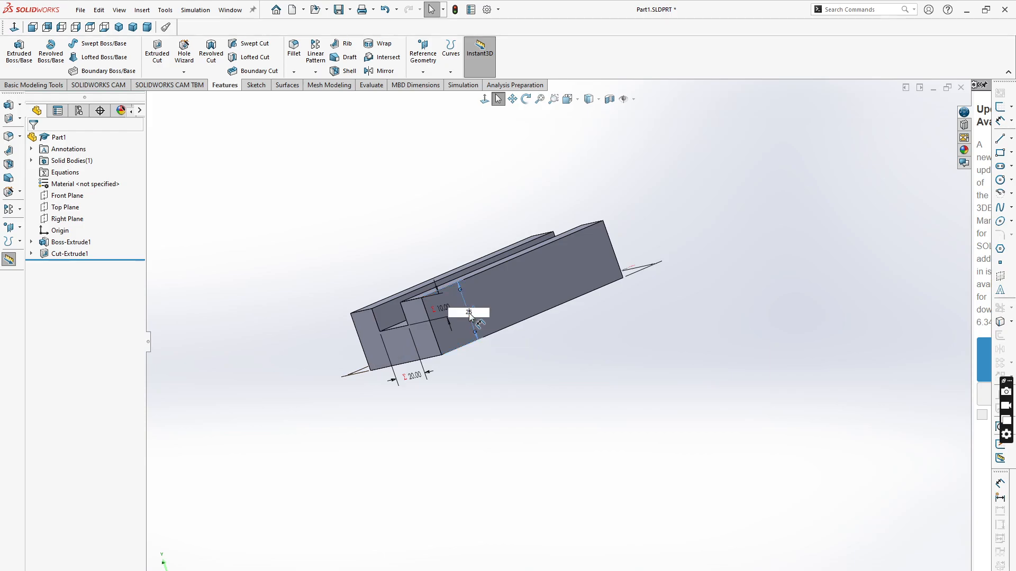
key("Return")
double_click(468, 316)
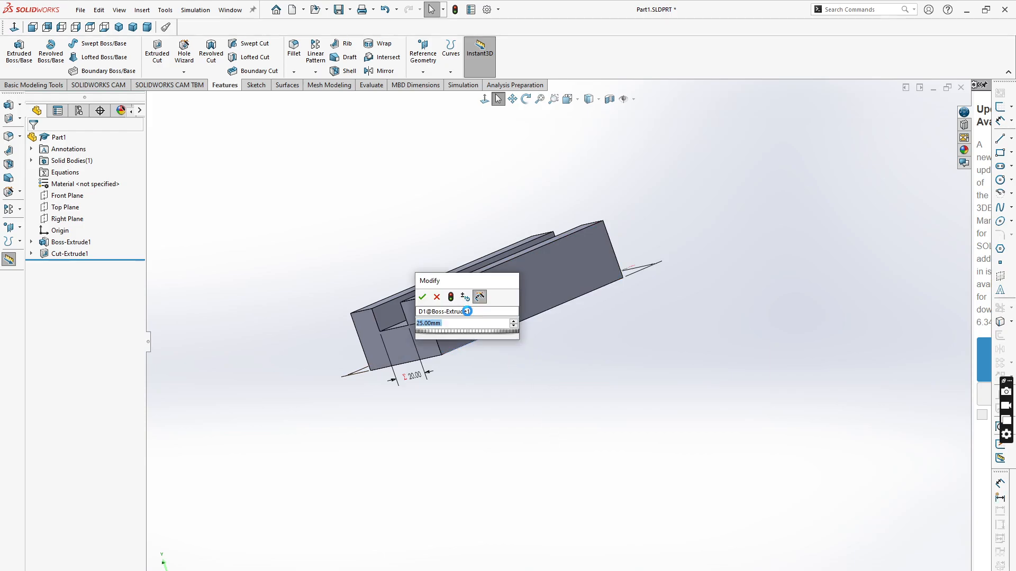
type("=")
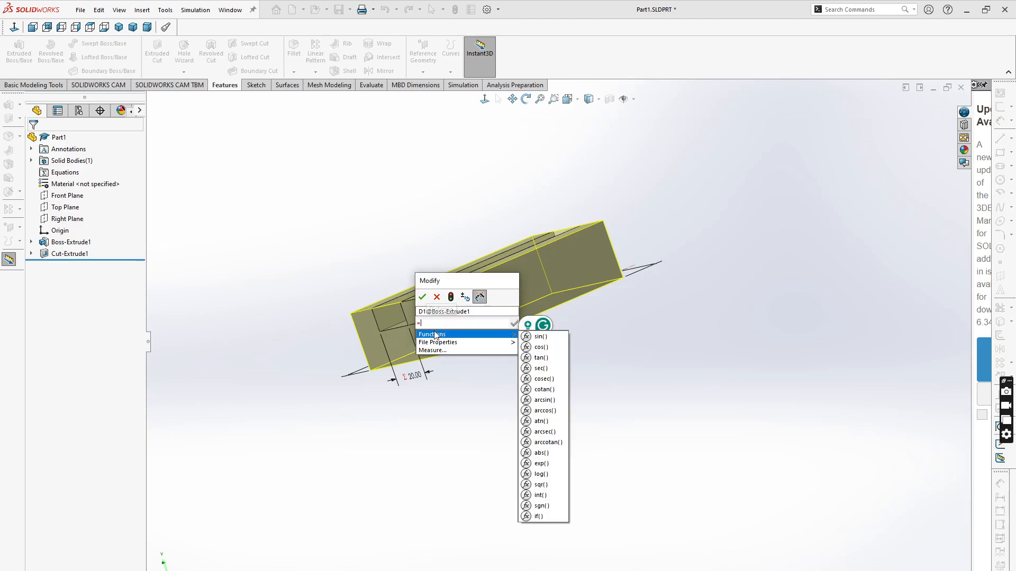
middle_click_drag(294, 413, 369, 471)
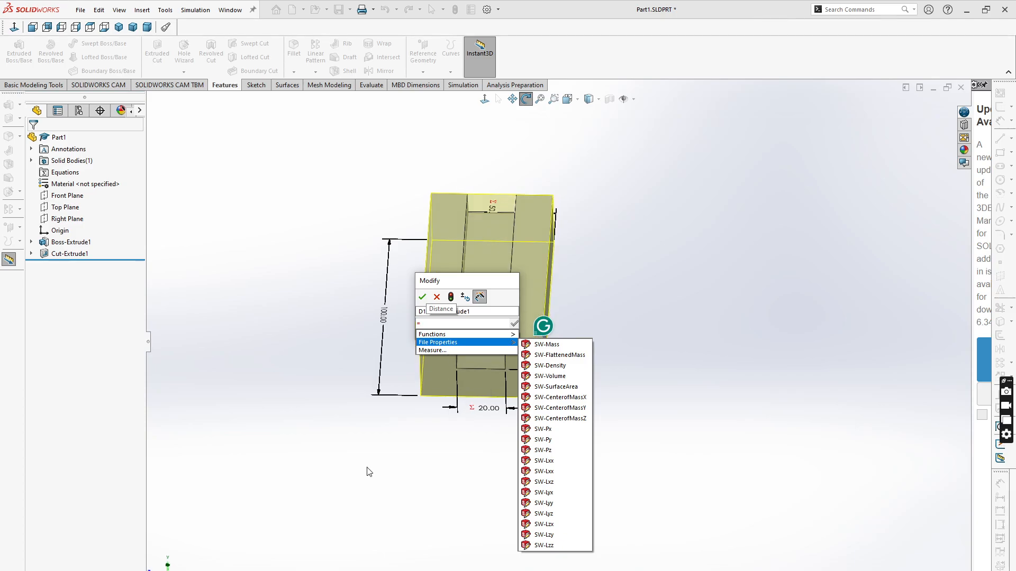
left_click(384, 316)
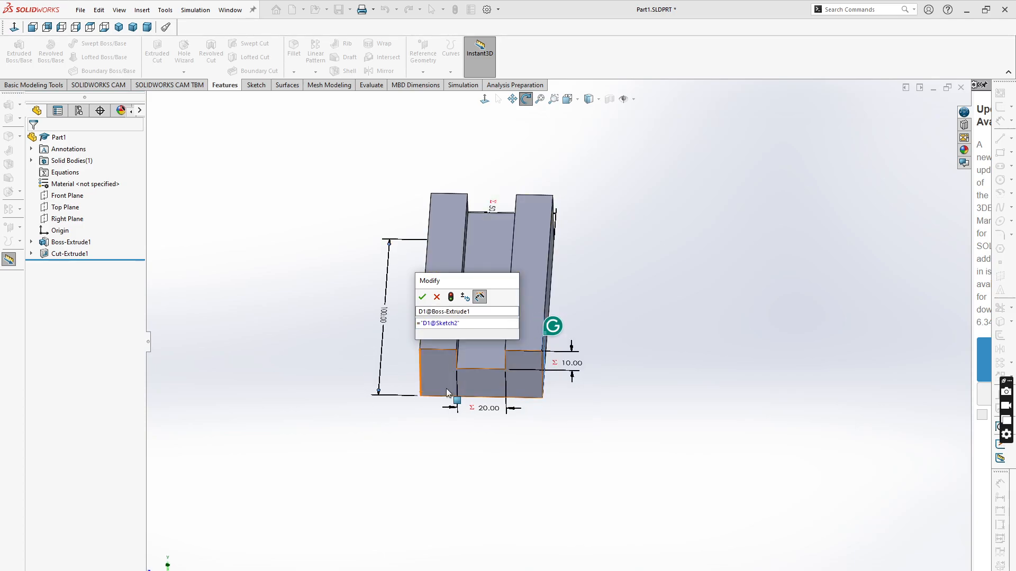
type("*0")
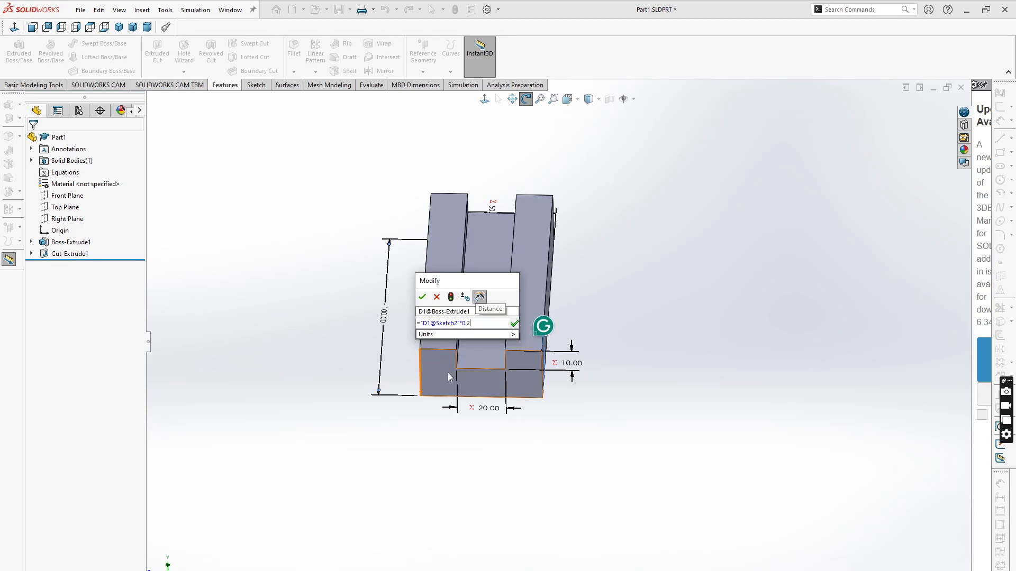
type(".2")
left_click(514, 322)
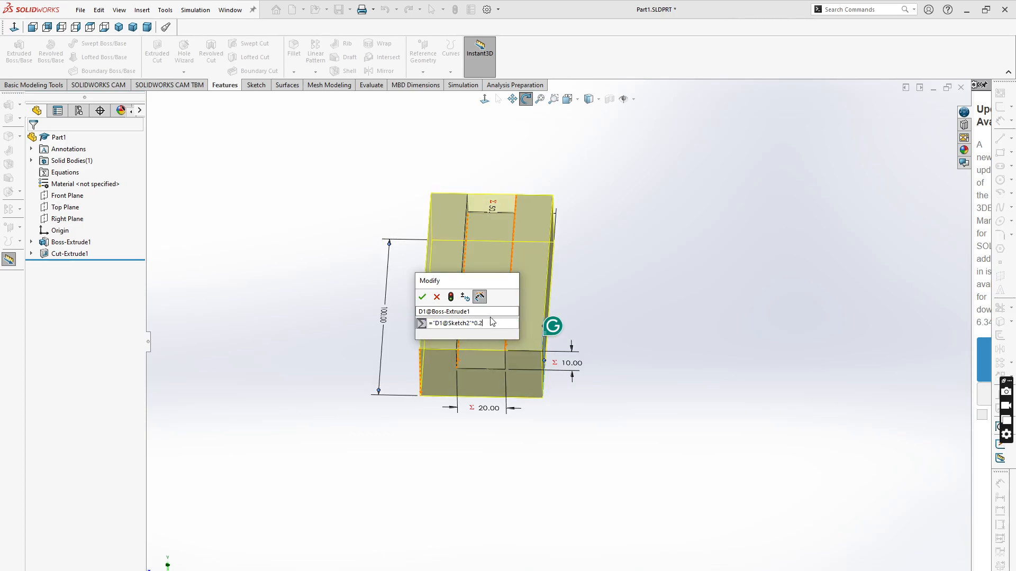
left_click(422, 297)
left_click(457, 479)
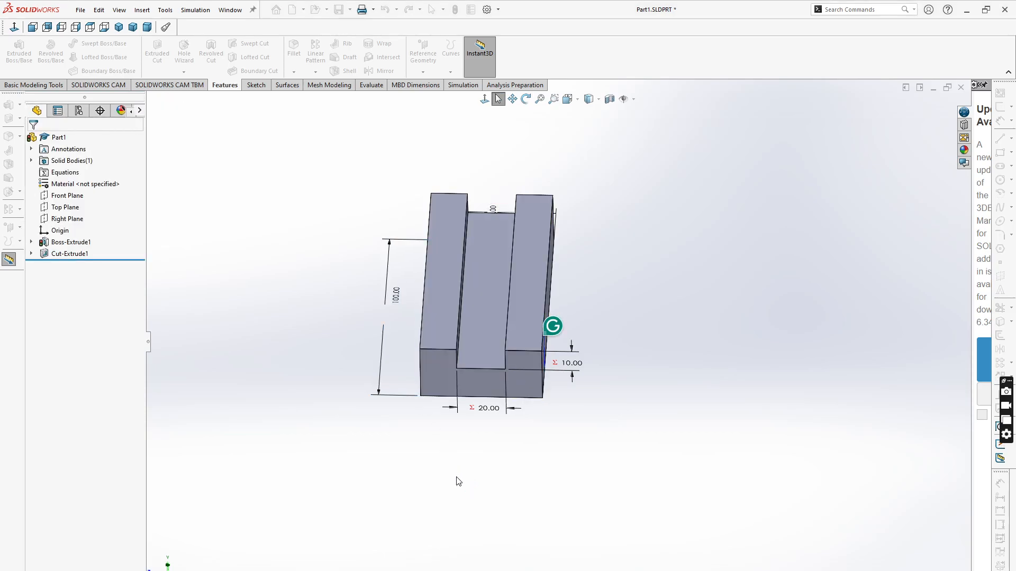
middle_click_drag(478, 505, 556, 530)
scroll(422, 413, "down", 2)
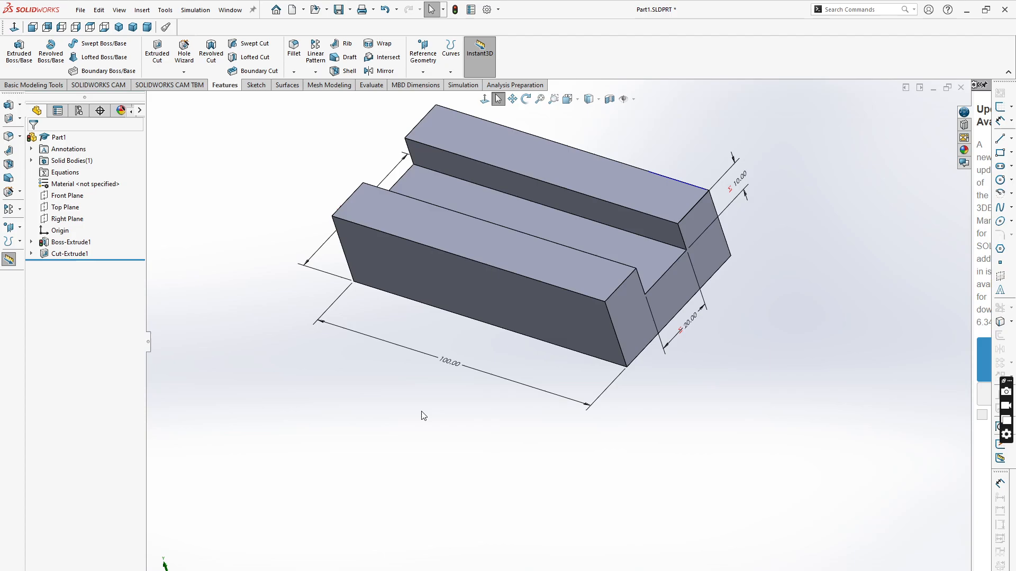
- Set the block's length dimension to 200 mm and rebuild the part
left_click(453, 365)
double_click(450, 363)
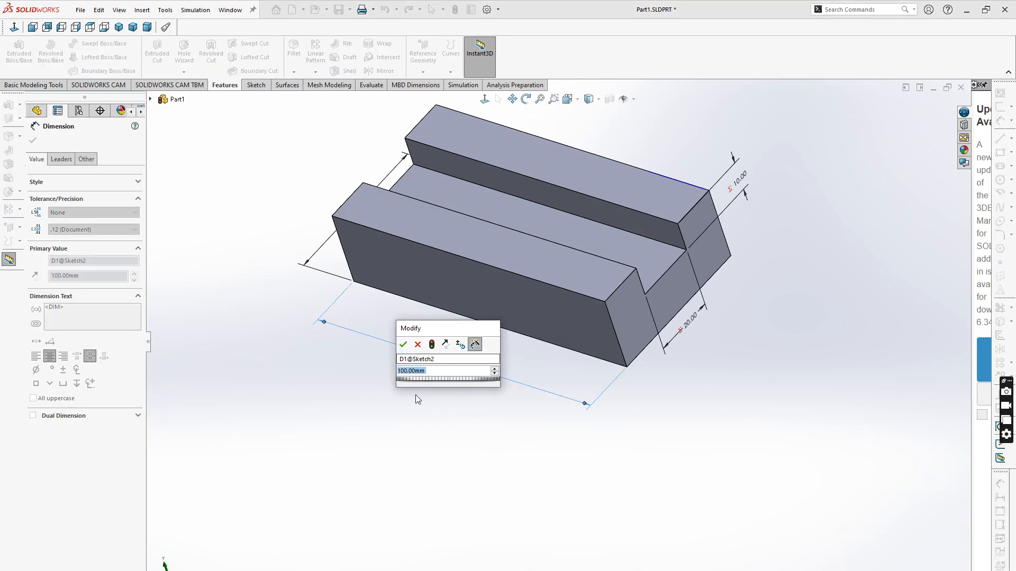
type("2")
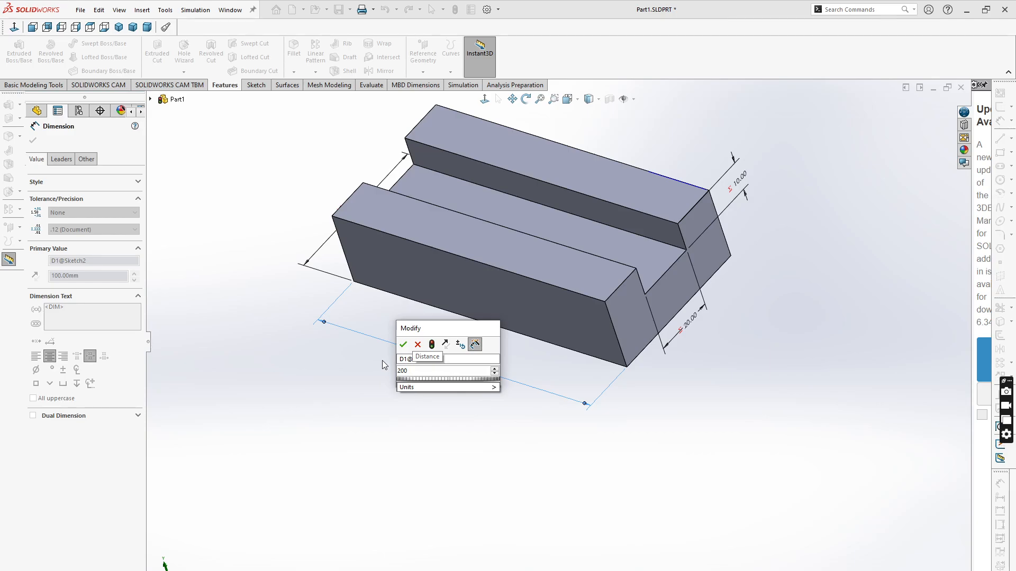
type("00")
key("Return")
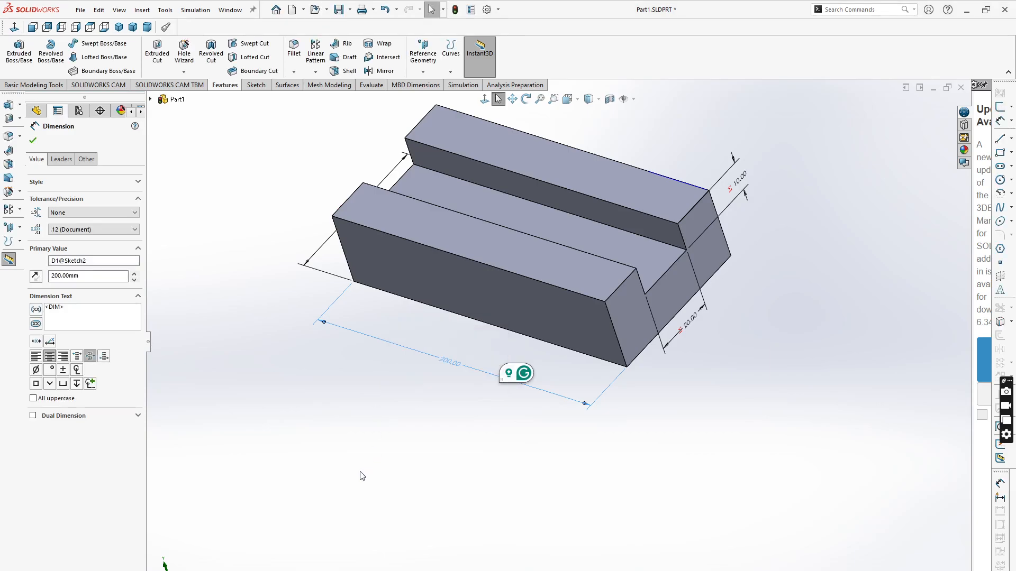
left_click(455, 9)
scroll(540, 373, "down", 4)
scroll(488, 433, "up", 6)
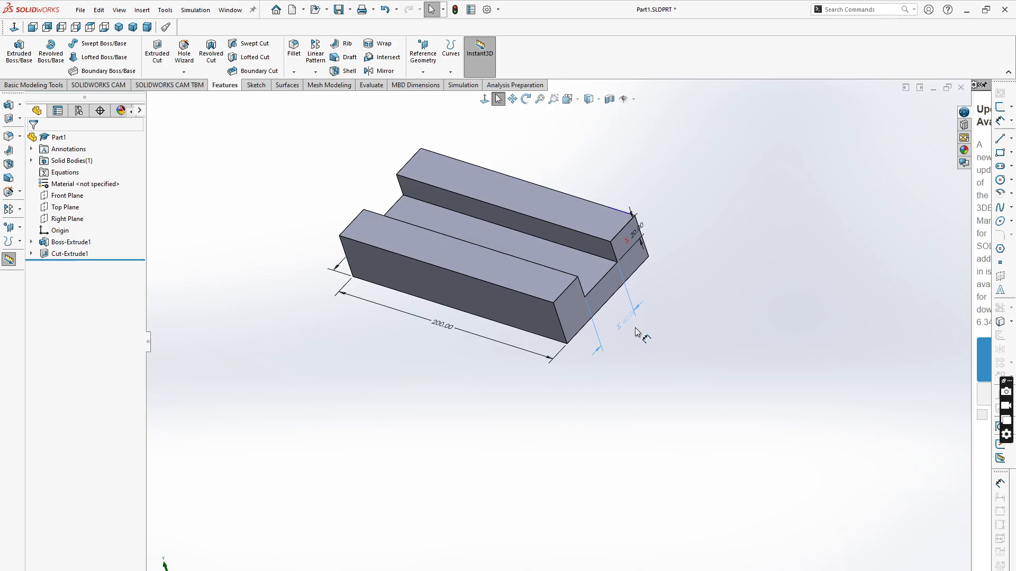
- Reposition the notch dimension labels so they sit clear of the block
left_click(632, 335)
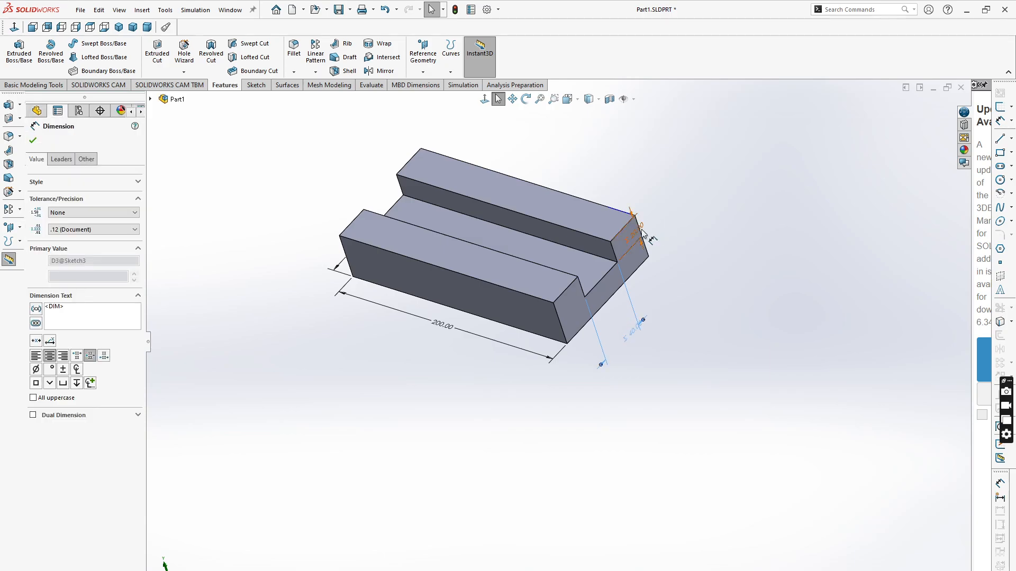
left_click_drag(642, 231, 673, 207)
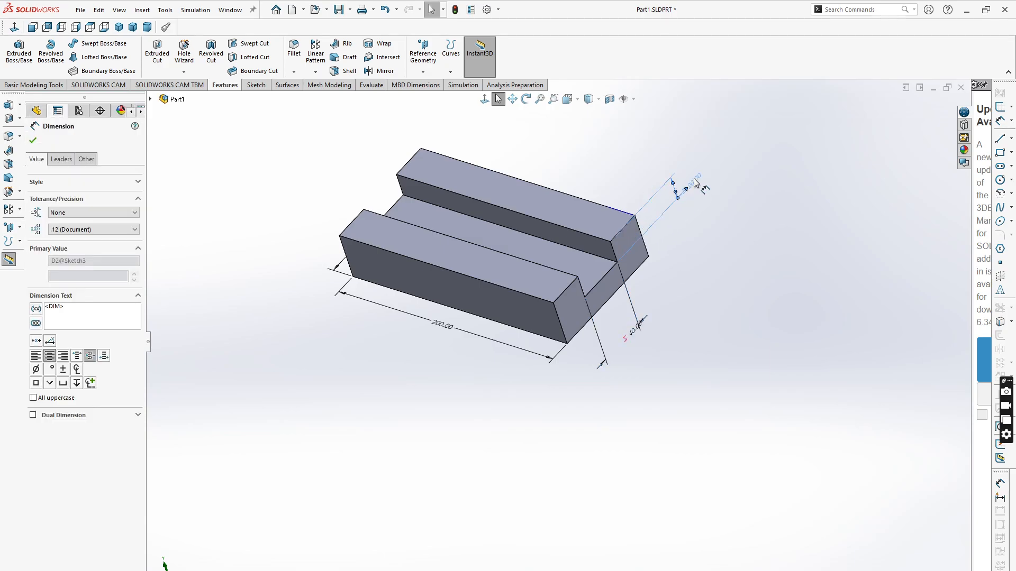
left_click(714, 306)
middle_click_drag(310, 408, 320, 438)
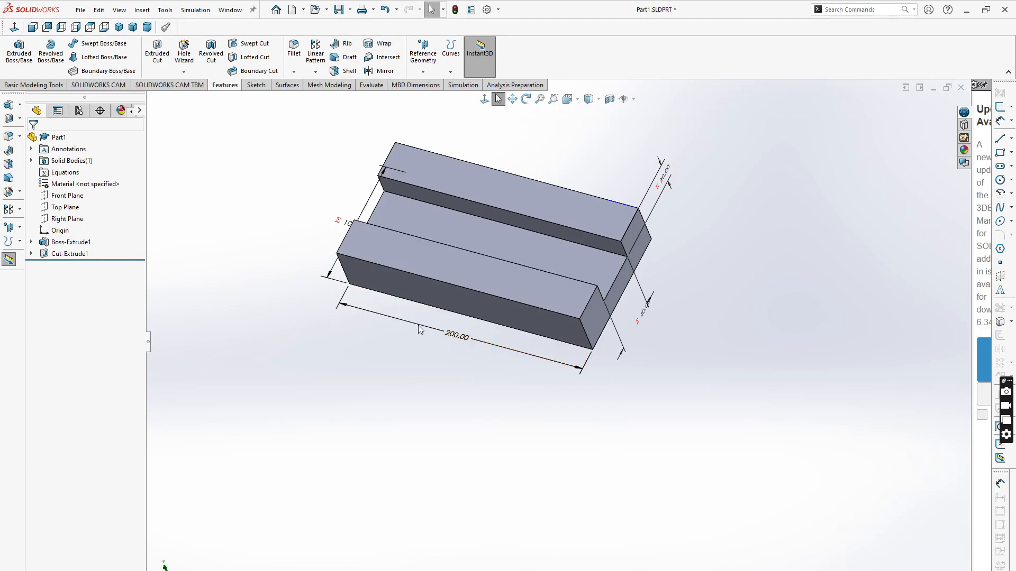
- Set the block's length dimension back to 100 mm
double_click(455, 336)
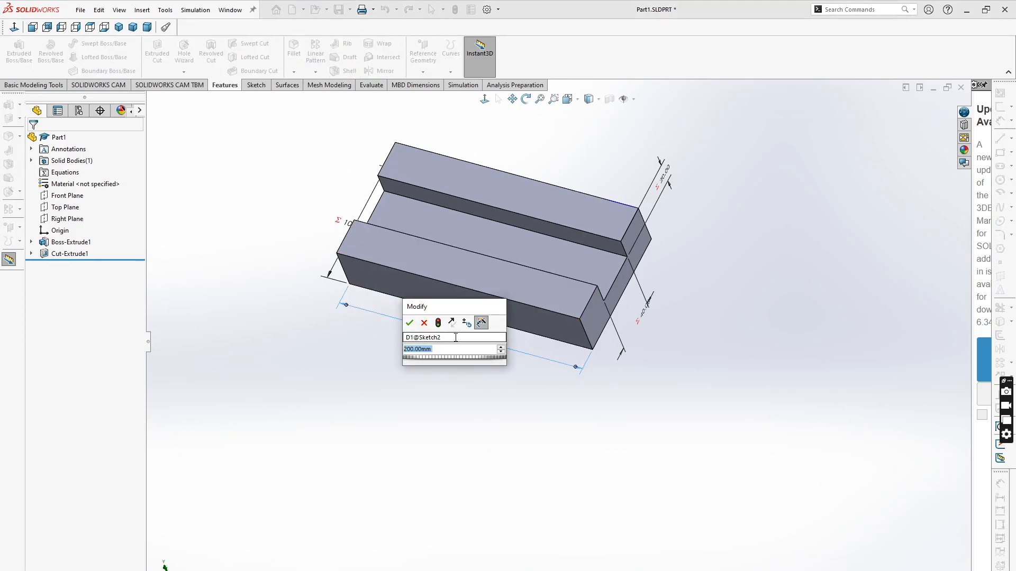
type("100")
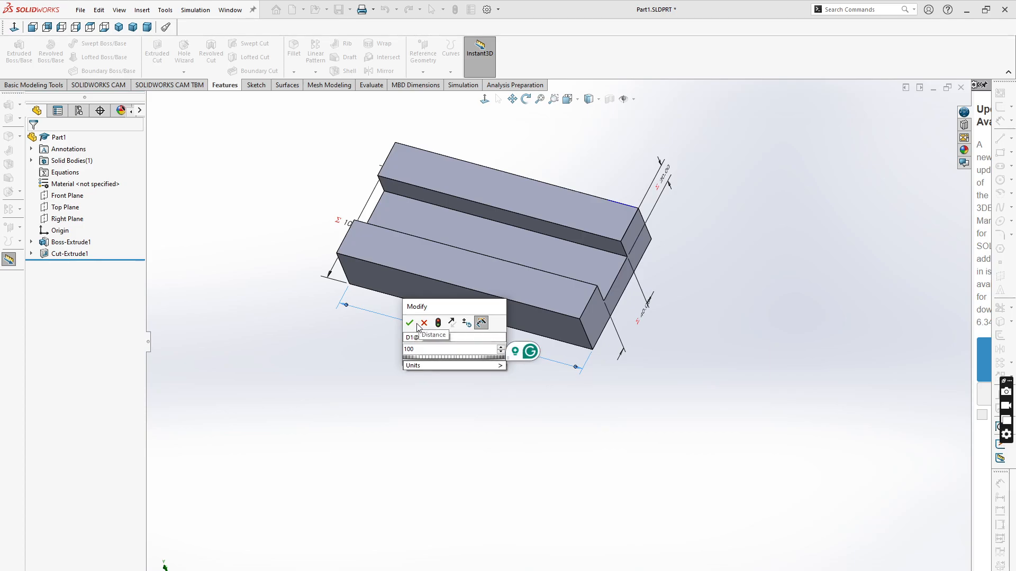
left_click(409, 323)
key("Escape")
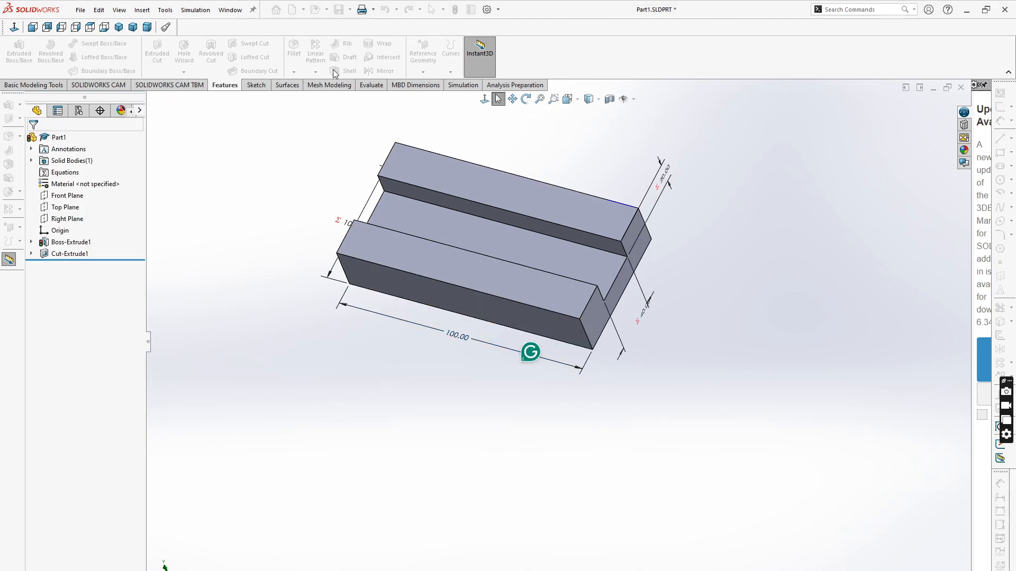
- Save the part, rebuilding it before saving
left_click(338, 12)
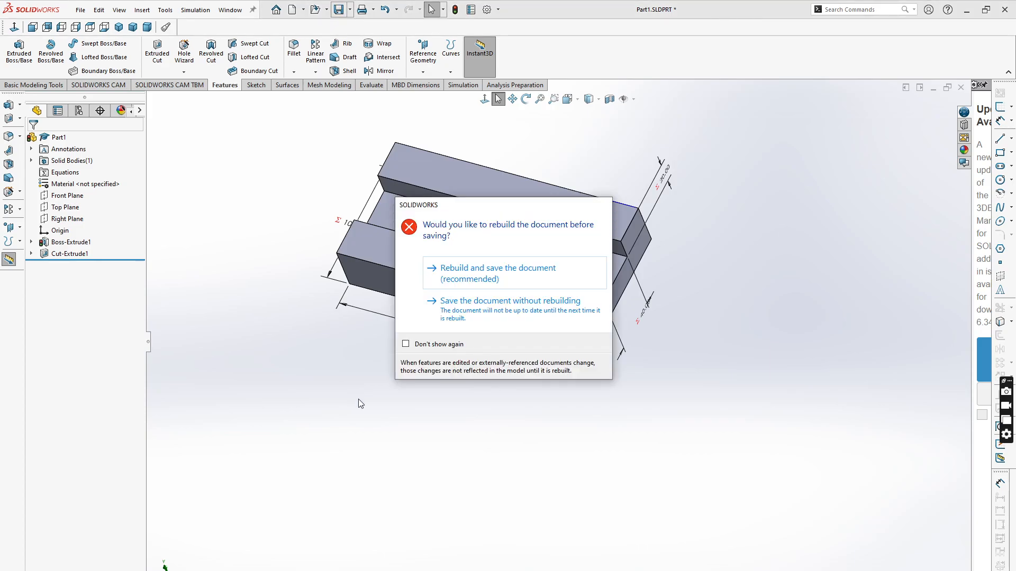
left_click(463, 274)
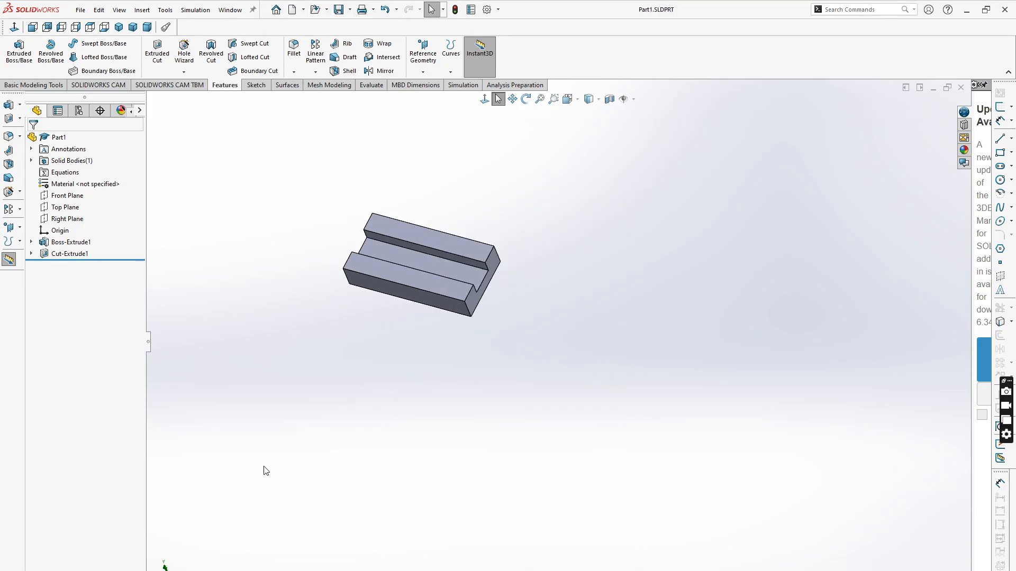
scroll(382, 272, "down", 2)
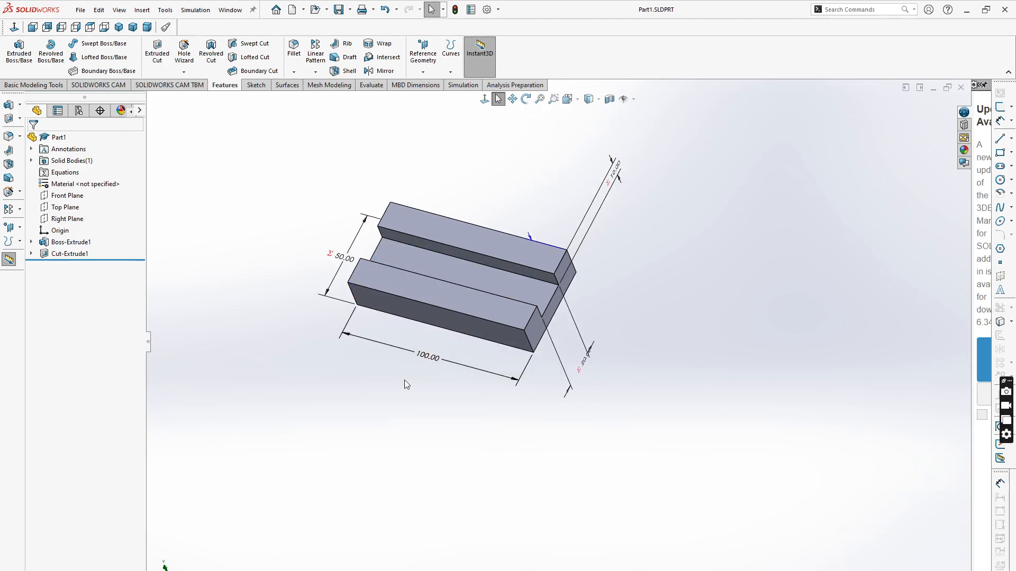
middle_click_drag(378, 380, 359, 363)
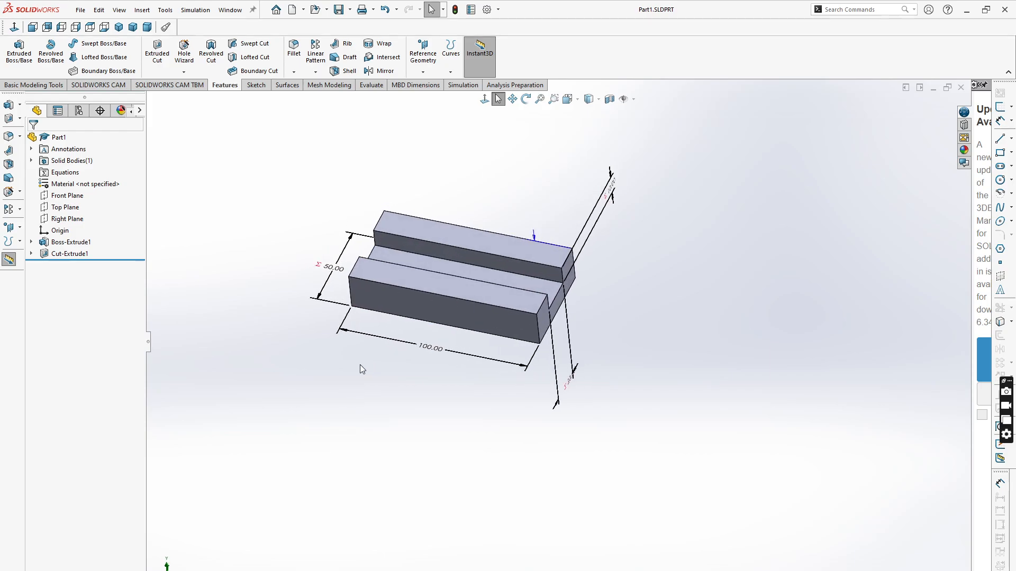
- Create a new part document and start a sketch on its Front Plane
left_click(81, 10)
left_click(98, 28)
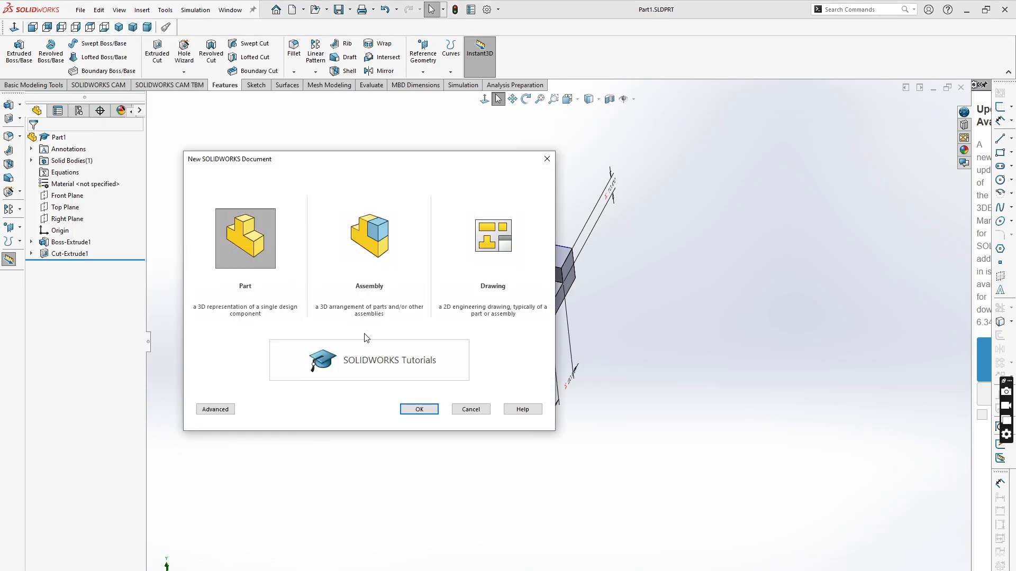
left_click(425, 410)
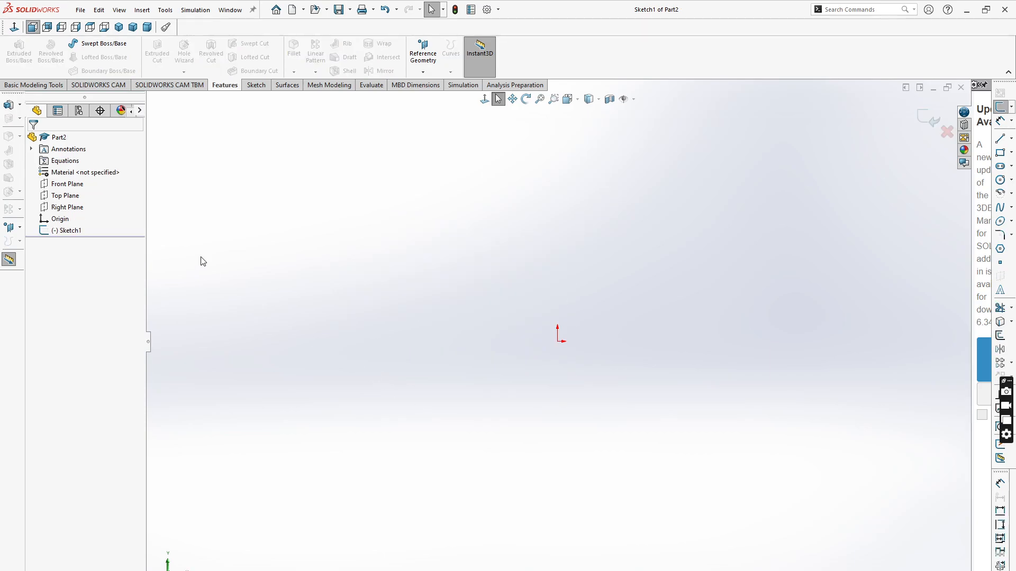
left_click(922, 117)
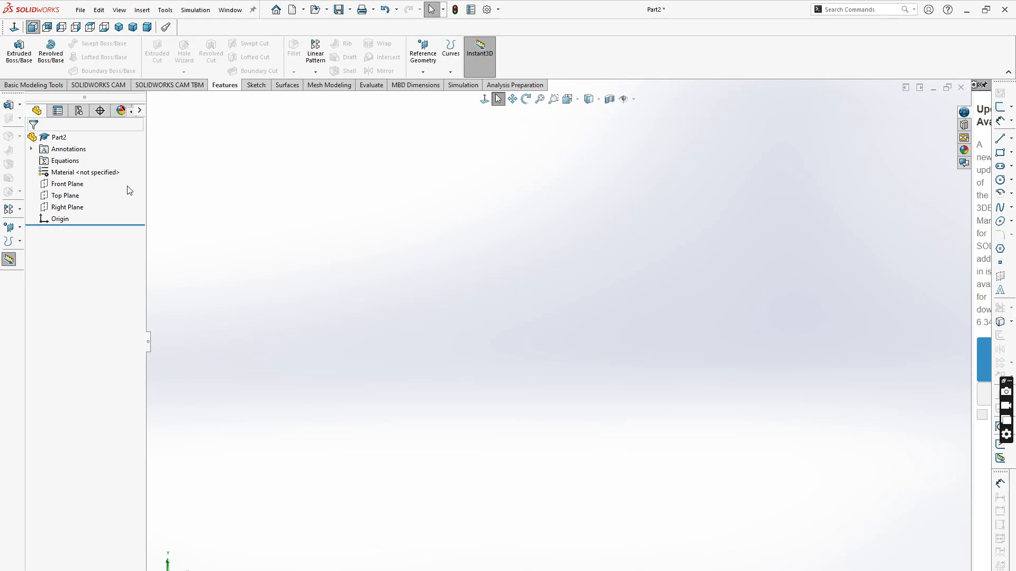
left_click(61, 184)
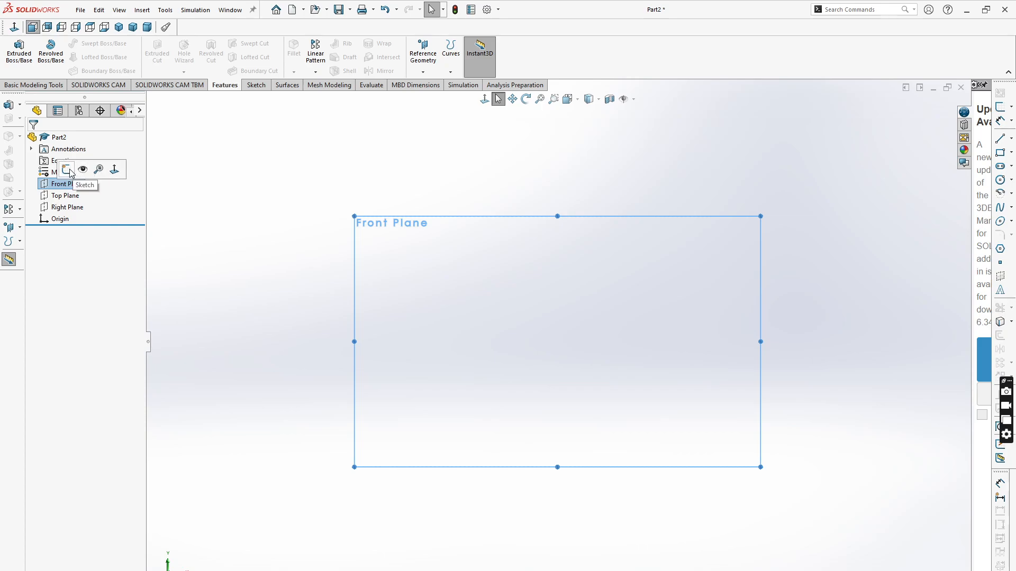
left_click(71, 172)
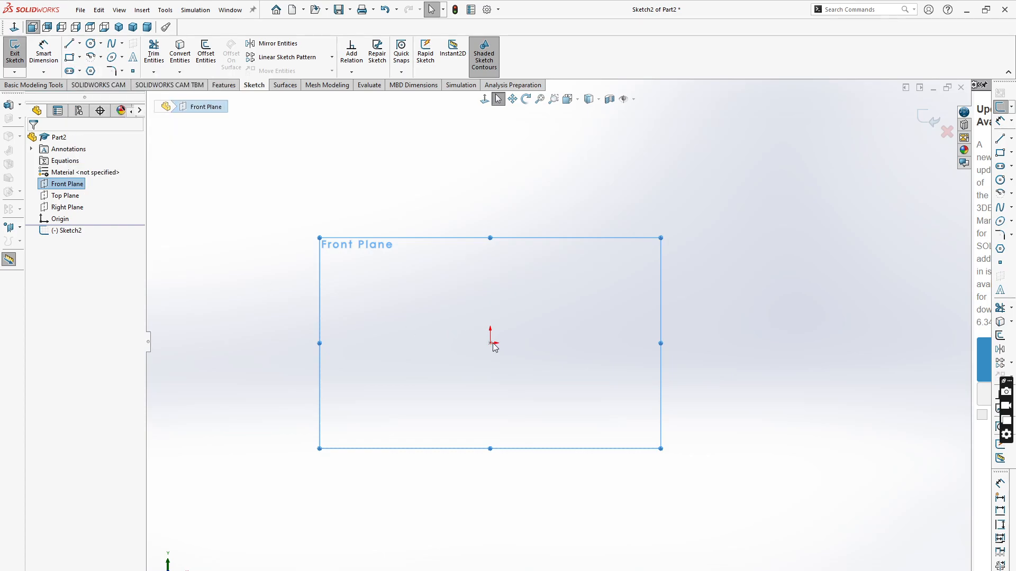
- Draw a corner rectangle from the origin, about 100 mm wide and 50 mm tall, and fit it to the view
left_click(70, 58)
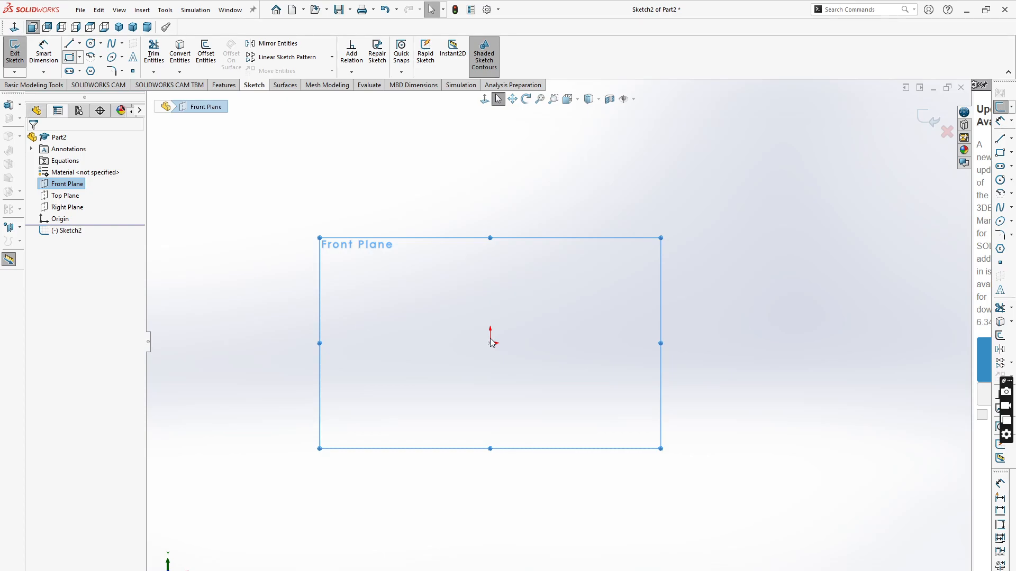
left_click(489, 343)
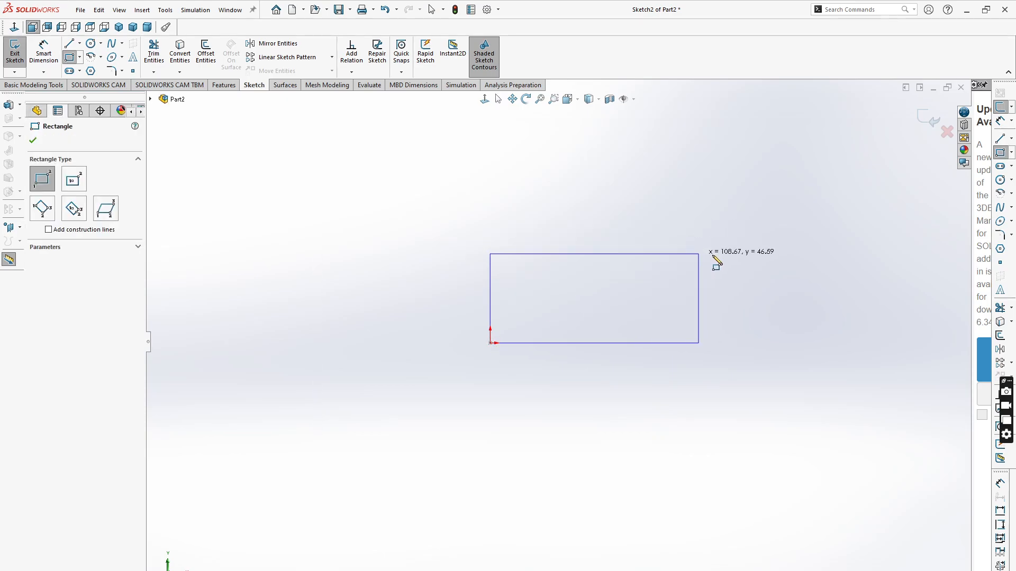
left_click(701, 236)
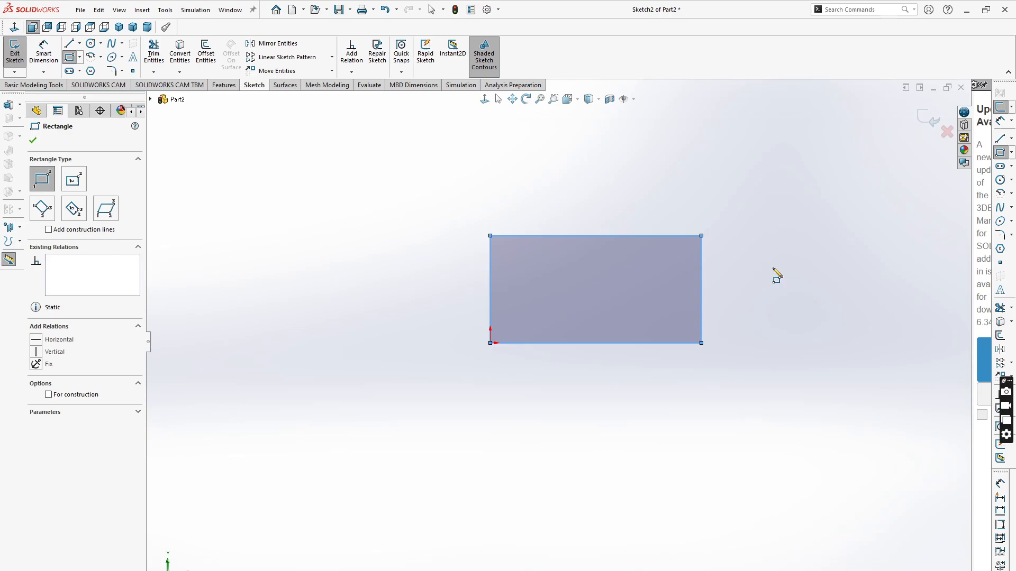
key("f")
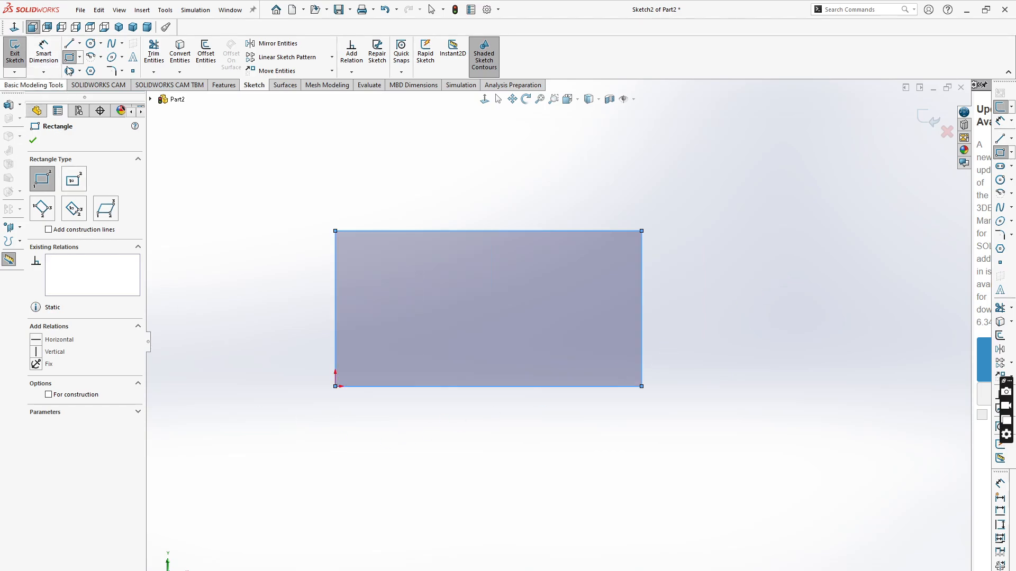
key("Escape")
- Draw a rectangular tab about 17 mm deep and 32 mm wide below the rectangle's bottom edge using lines
key("l")
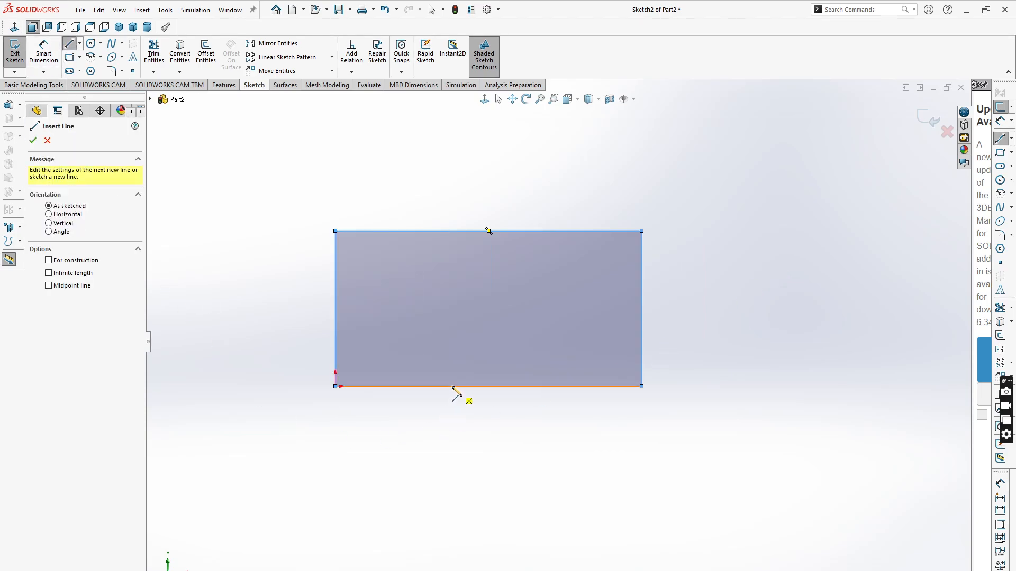
left_click(446, 387)
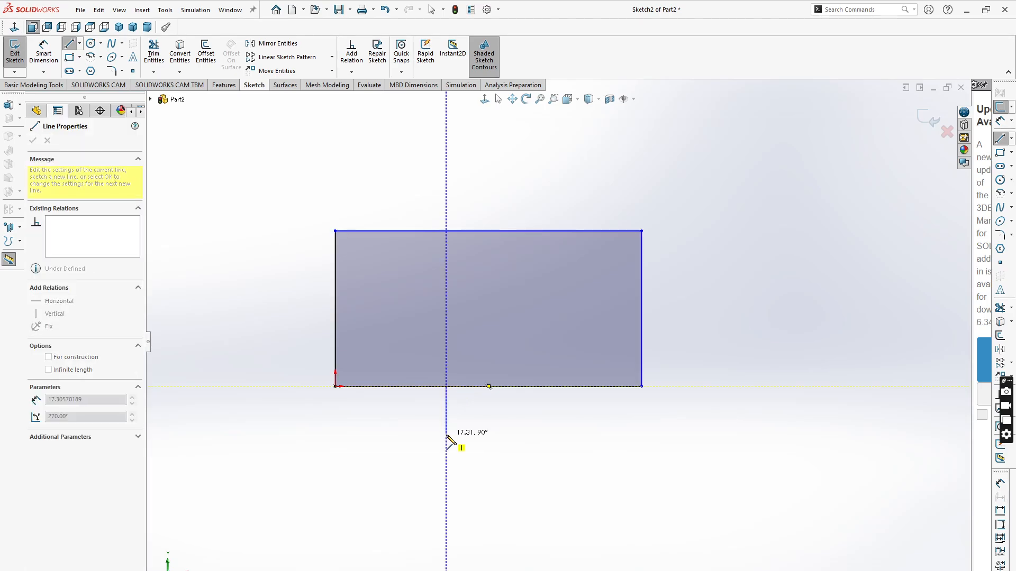
left_click(446, 433)
left_click(544, 434)
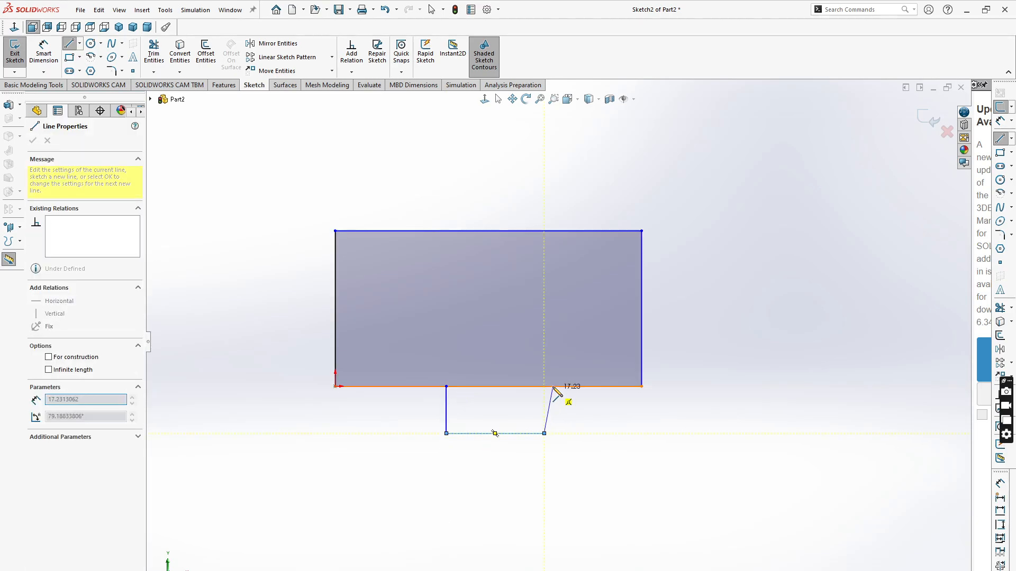
left_click(544, 386)
key("Escape")
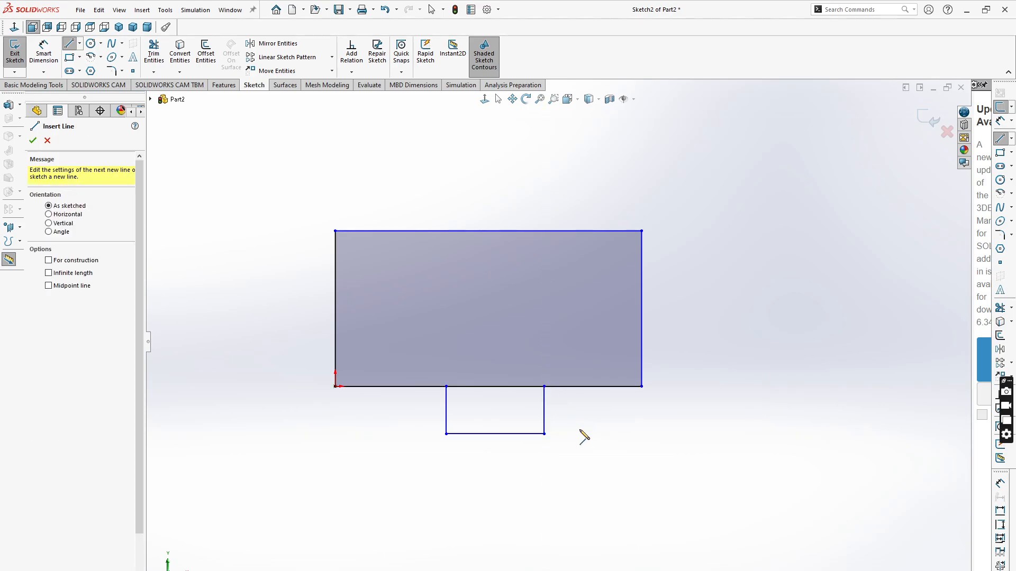
- Trim away the rectangle's bottom edge segment between the tab's sides
left_click(153, 53)
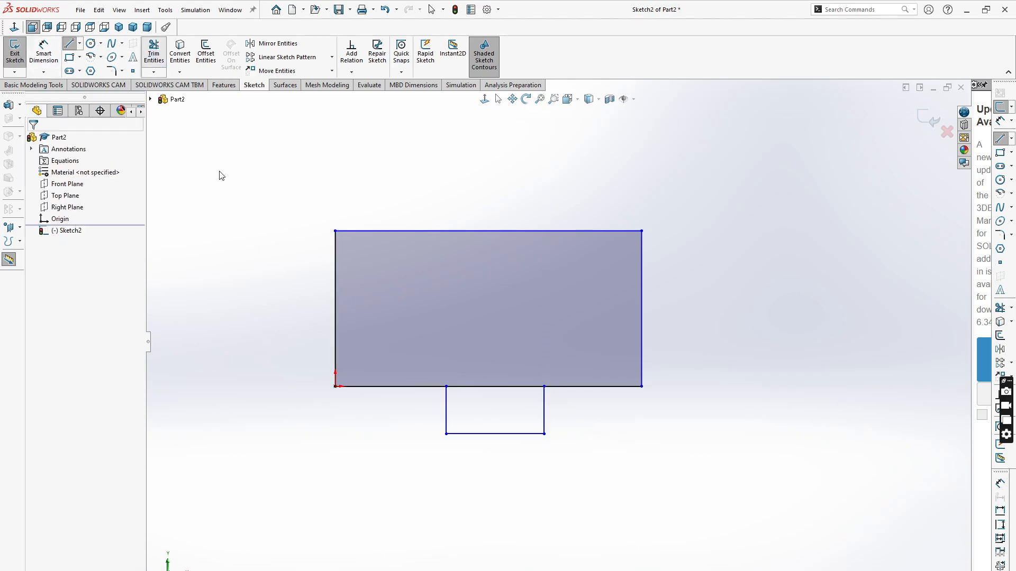
left_click_drag(491, 408, 505, 342)
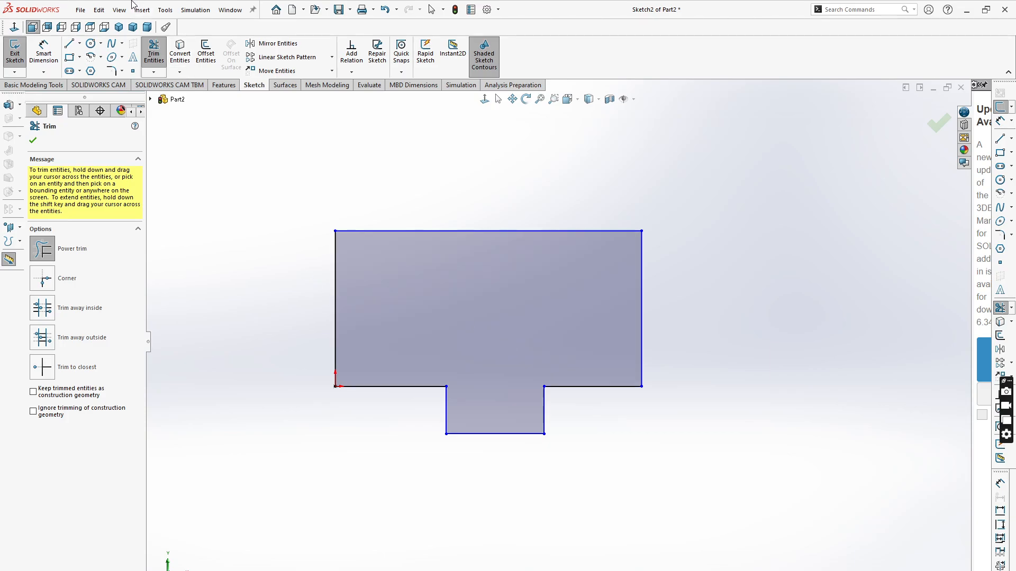
- Draw a centerline from the tab's bottom edge midpoint up to the rectangle's top edge
left_click(79, 44)
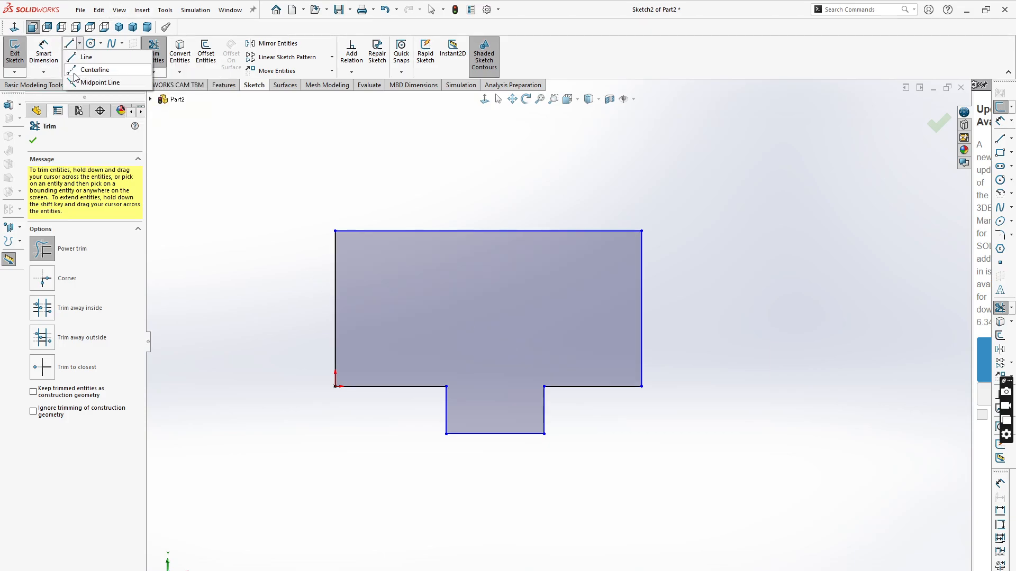
left_click(75, 72)
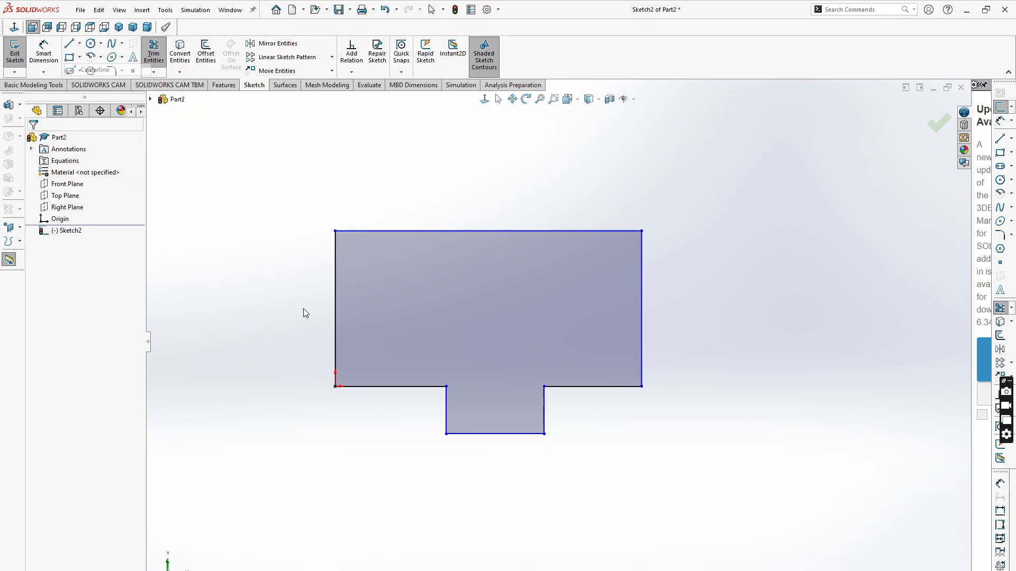
left_click(495, 433)
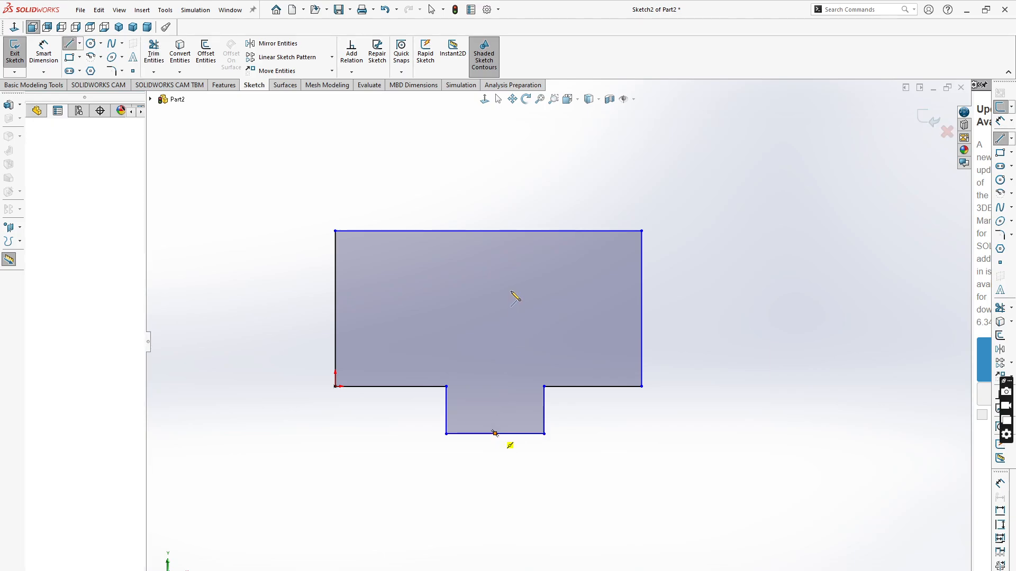
left_click(488, 231)
key("Escape")
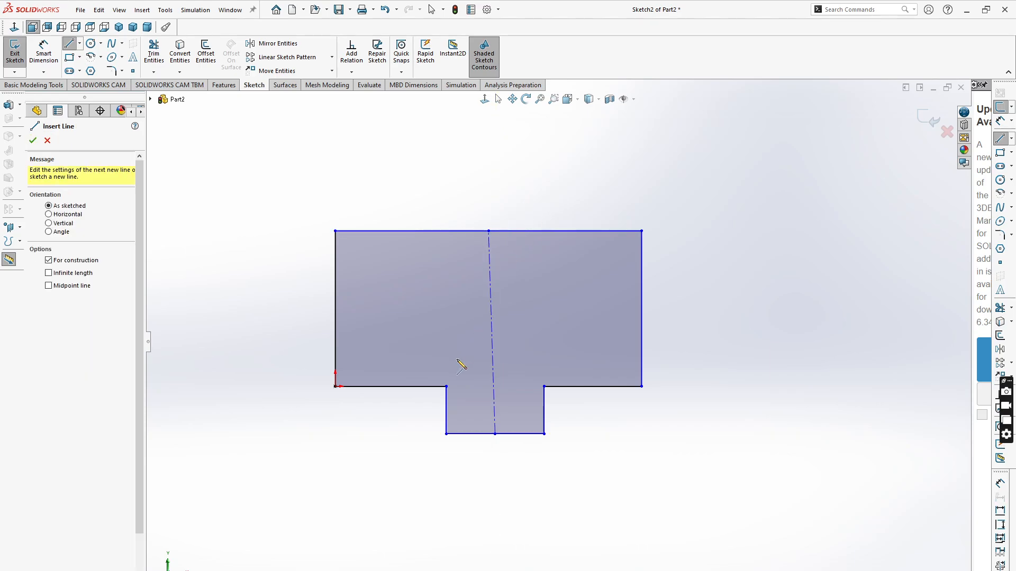
- Make the centerline vertical
scroll(458, 363, "down", 4)
key("Escape")
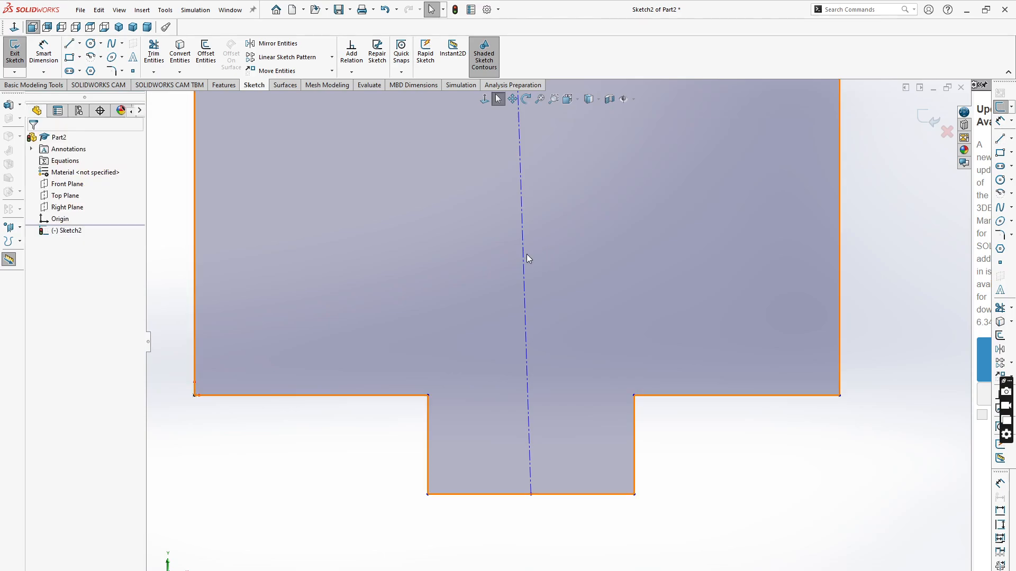
left_click(524, 253)
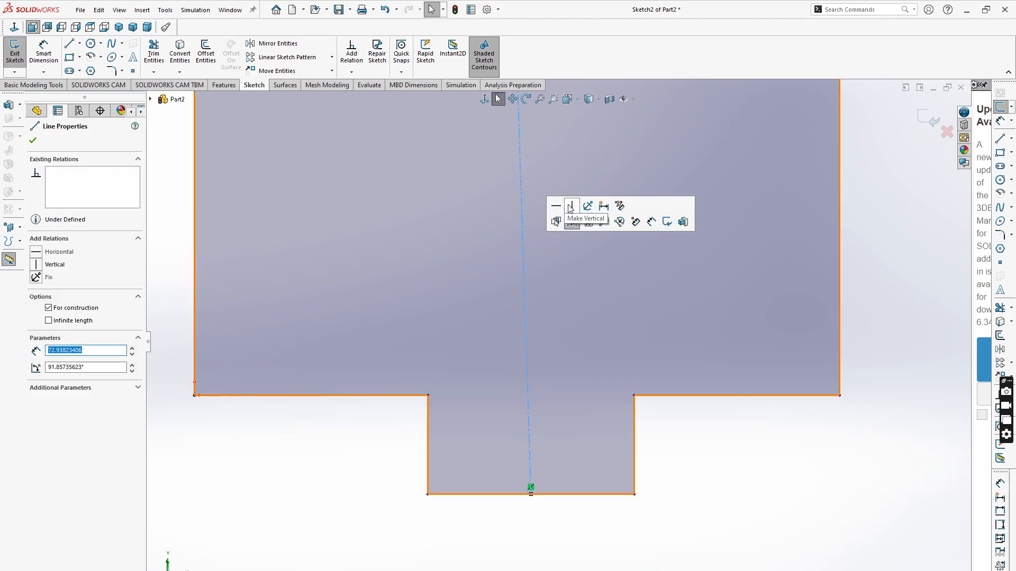
left_click(575, 209)
scroll(559, 492, "up", 3)
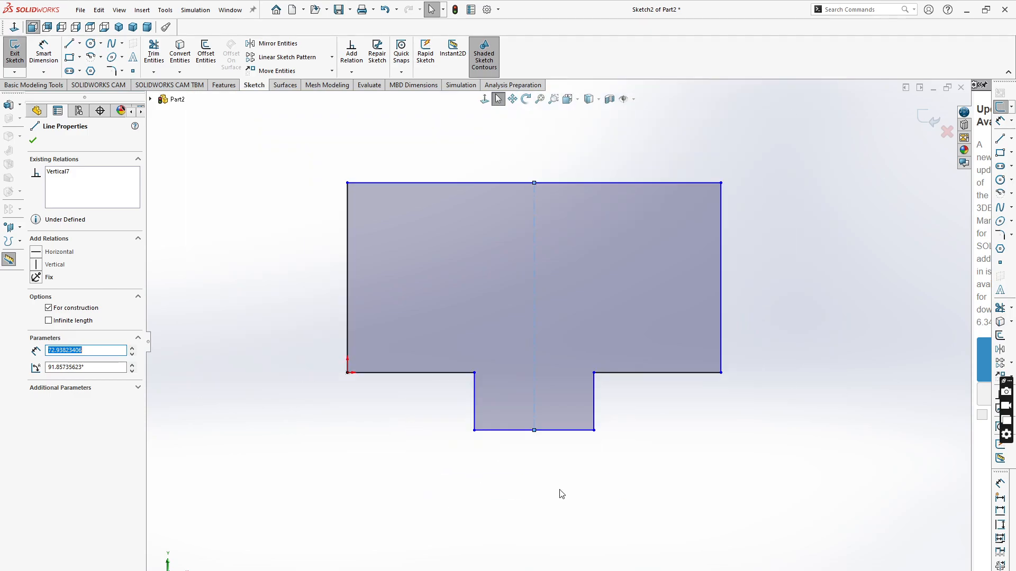
key("Escape")
- Dimension the tab's bottom edge width as 20 mm
left_click(44, 53)
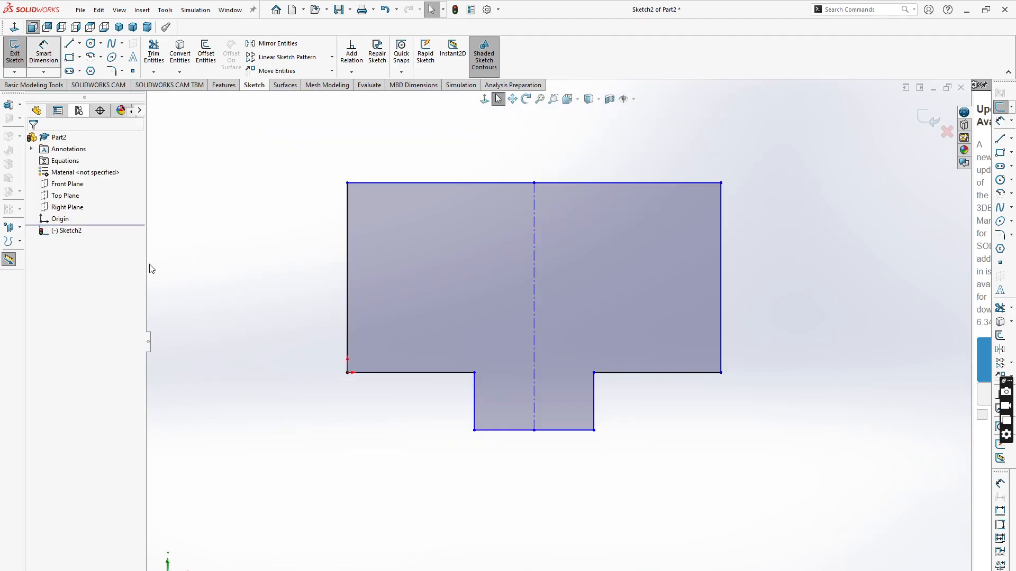
left_click(556, 464)
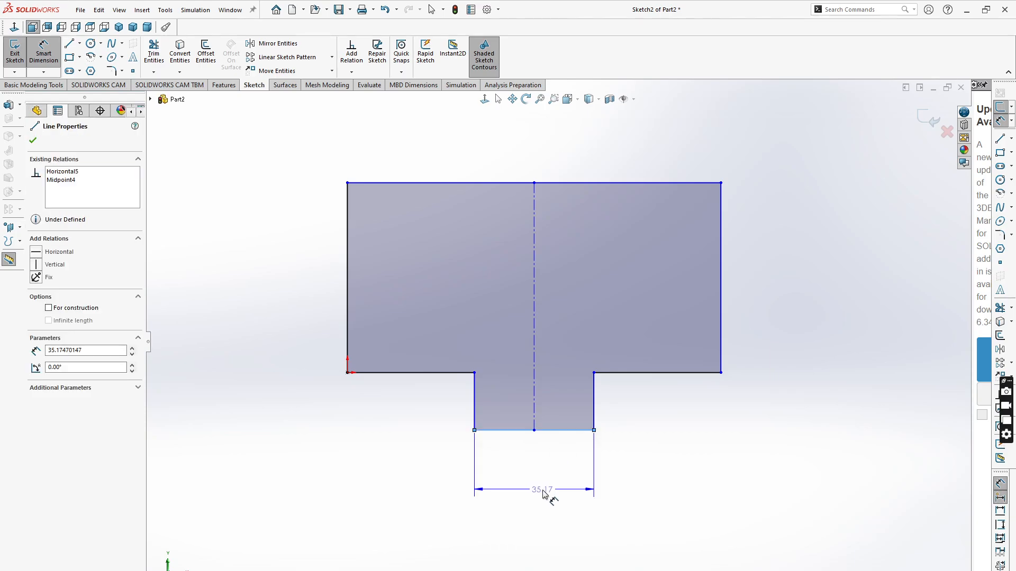
left_click(538, 493)
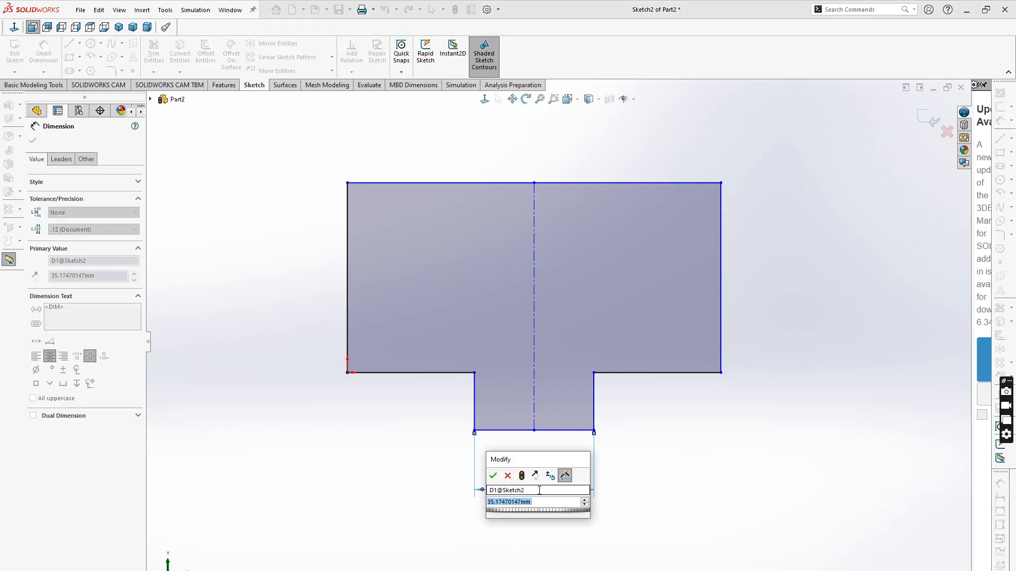
type("20")
left_click(494, 477)
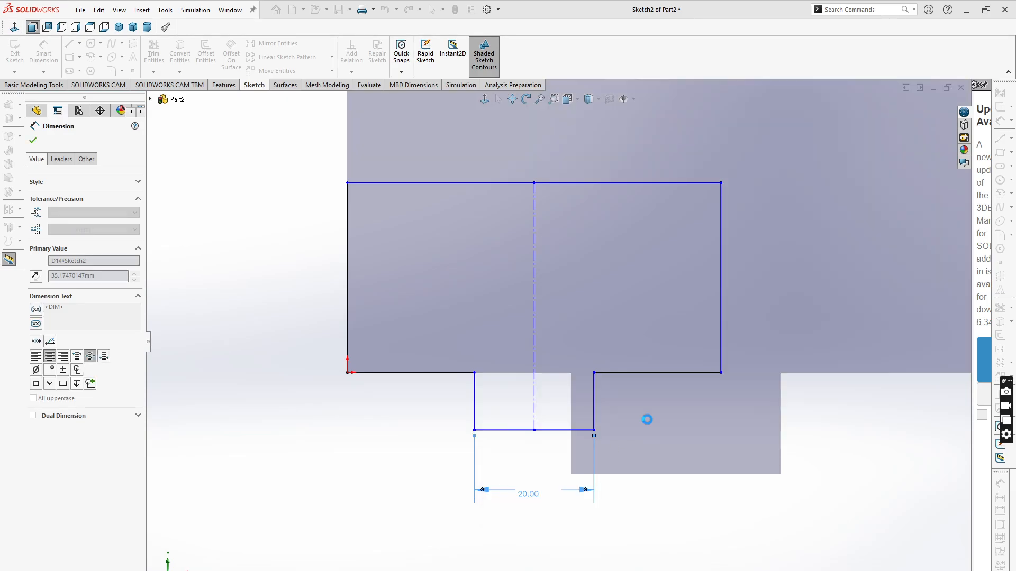
- Dimension the tab's depth below the rectangle as 10 mm
left_click(595, 407)
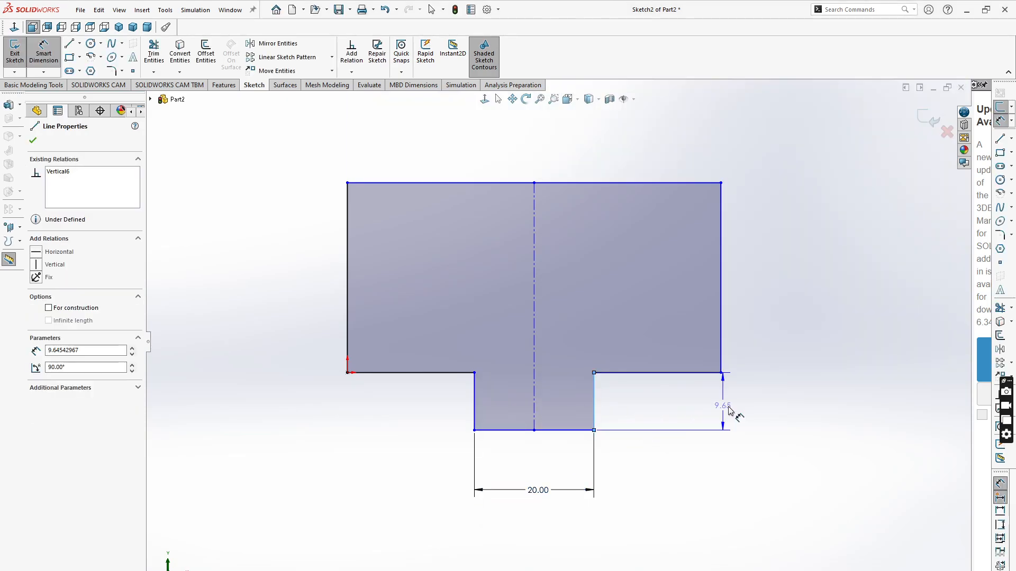
left_click(747, 411)
type("10")
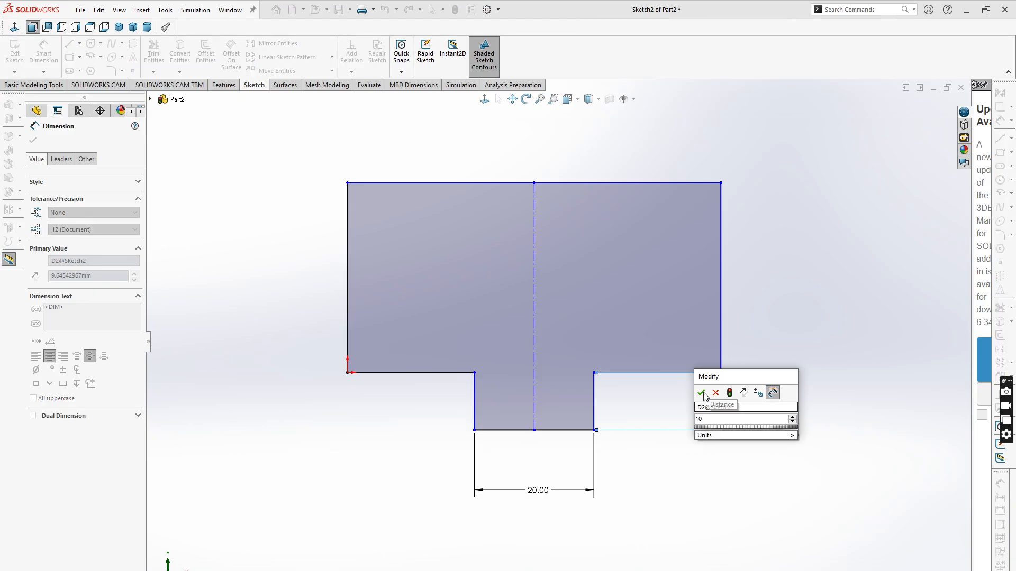
key("Return")
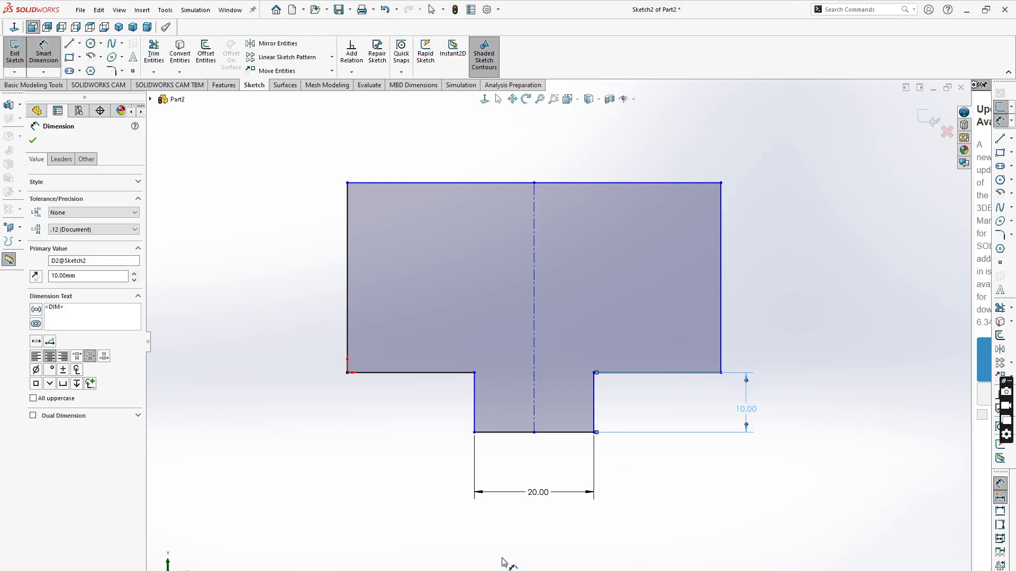
left_click(502, 560)
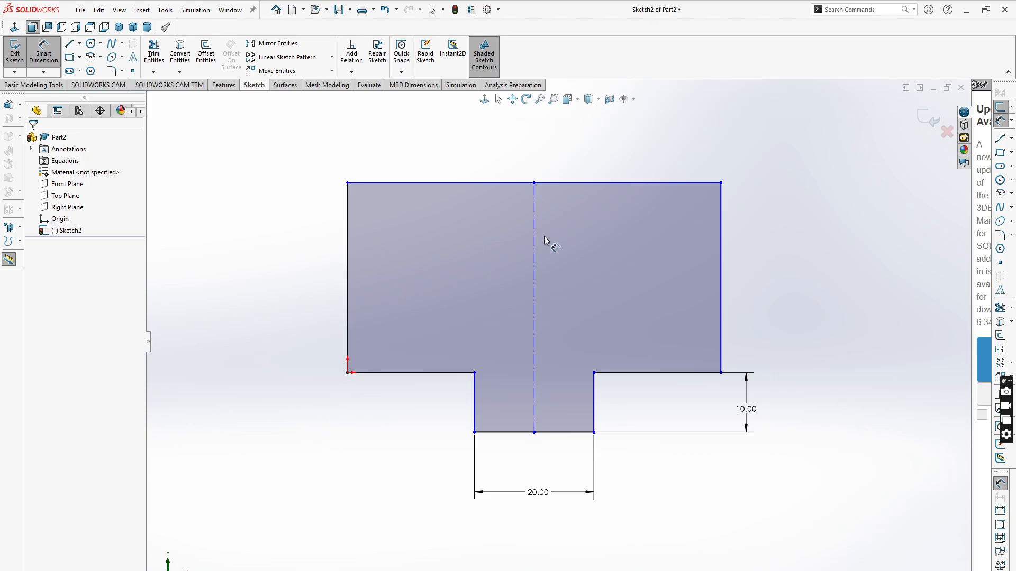
- Dimension the rectangle's top edge width as 50 mm
left_click(588, 183)
scroll(569, 151, "up", 3)
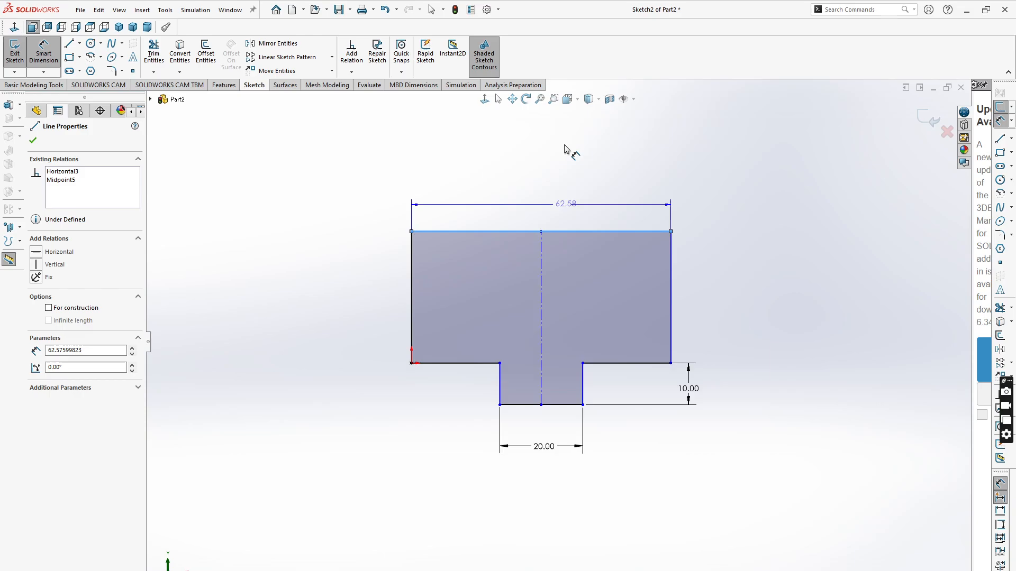
left_click(535, 200)
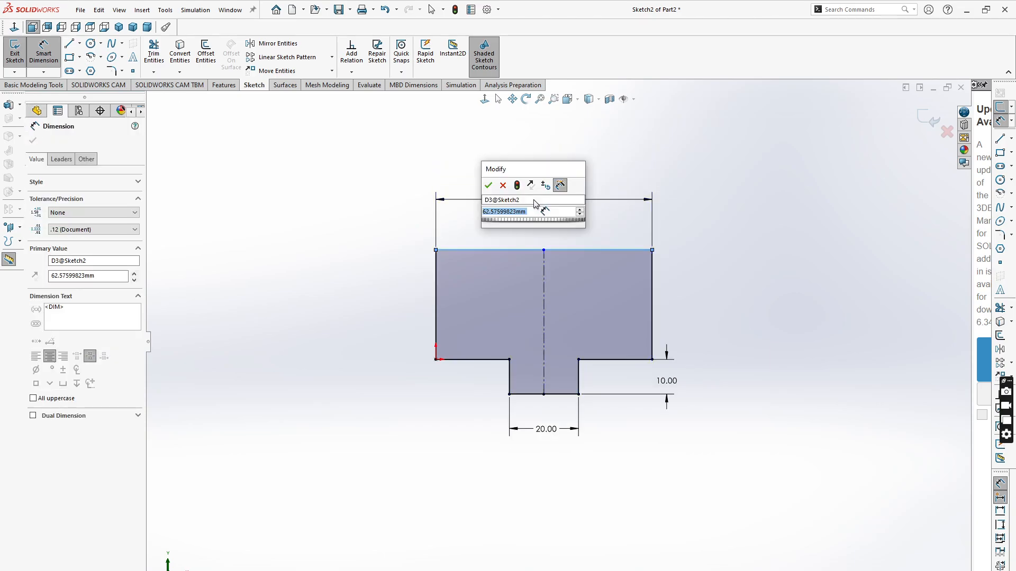
type("50")
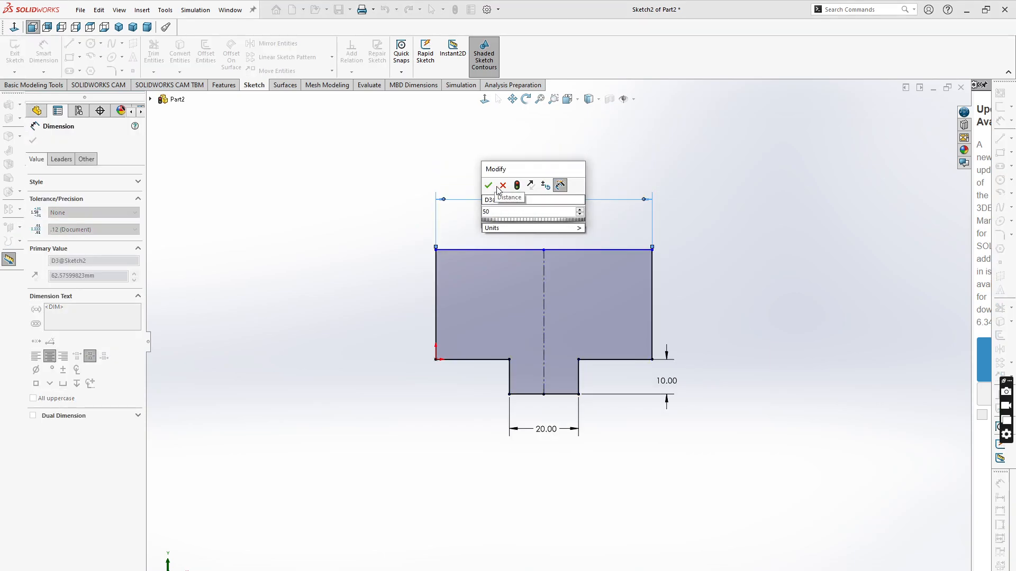
key("Return")
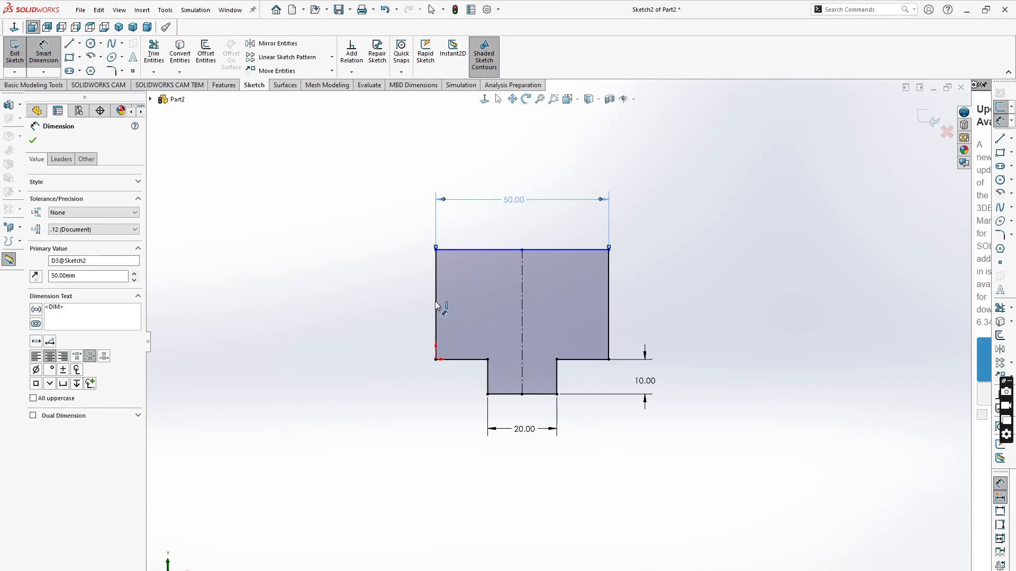
- Dimension the rectangle's left edge height as 25 mm
left_click(436, 313)
left_click(299, 316)
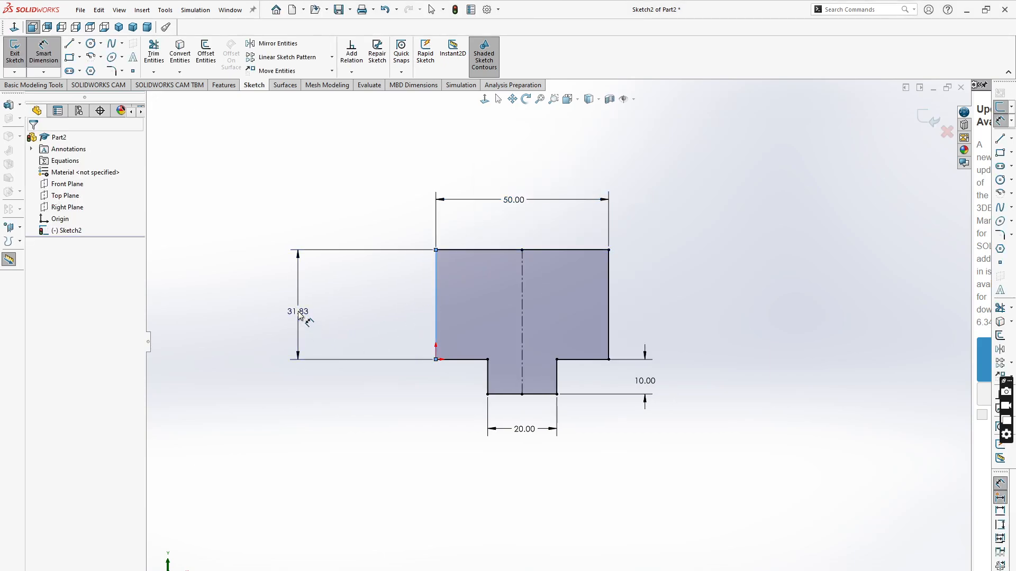
type("2")
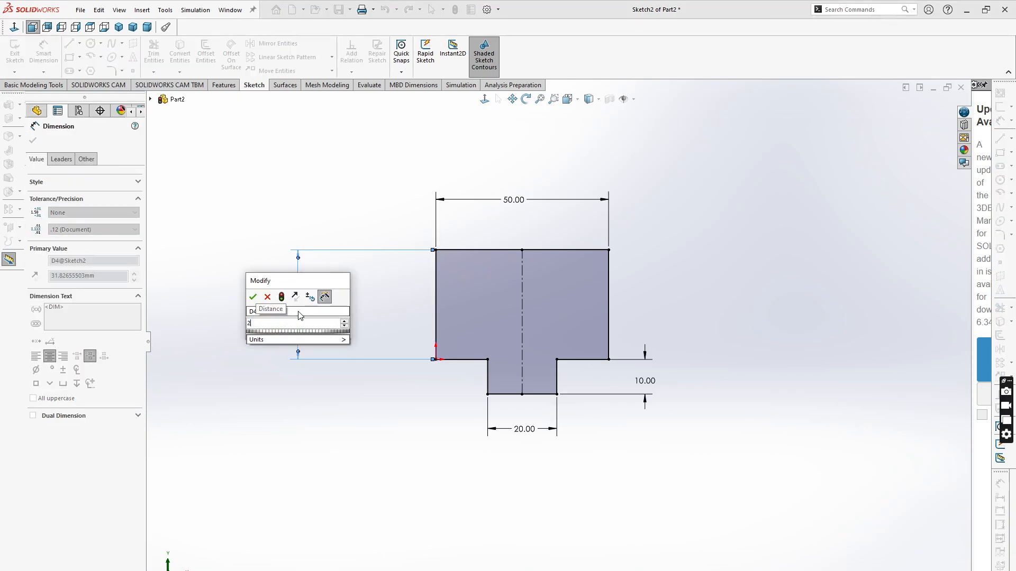
type("5")
key("Return")
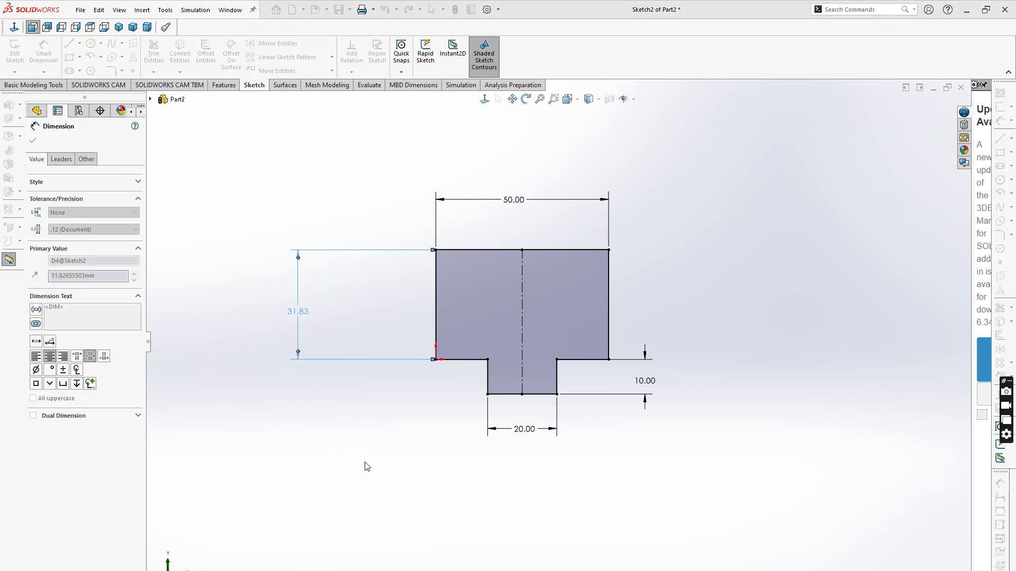
left_click(379, 478)
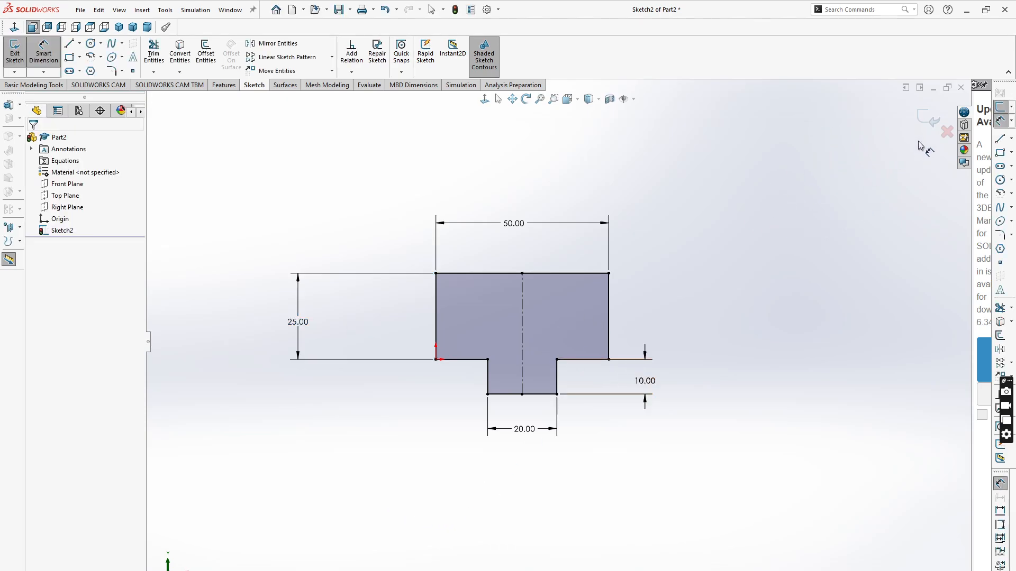
- Extrude the sketch as a boss 20 mm deep
left_click(223, 85)
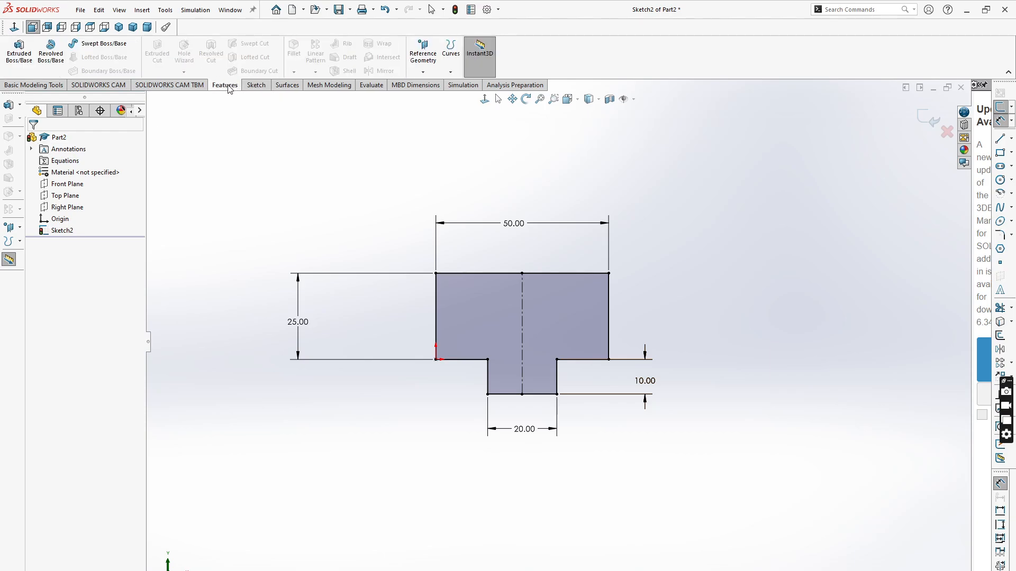
left_click(19, 53)
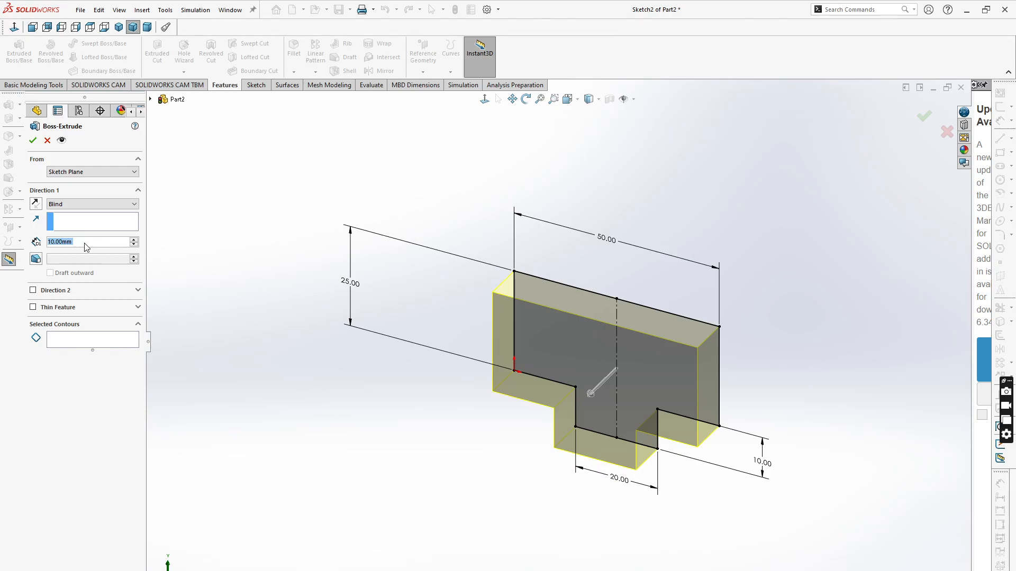
type("20")
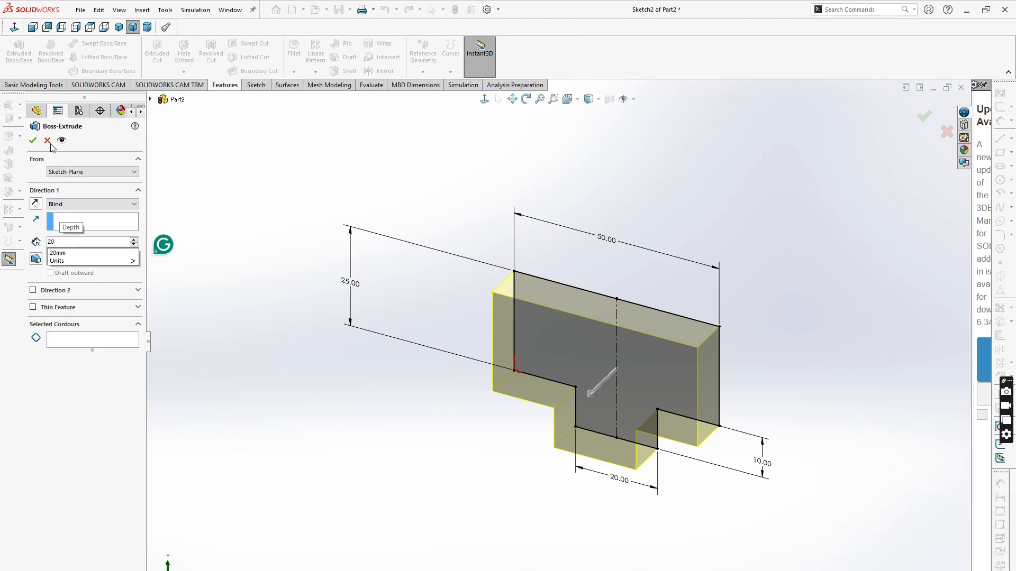
key("Return")
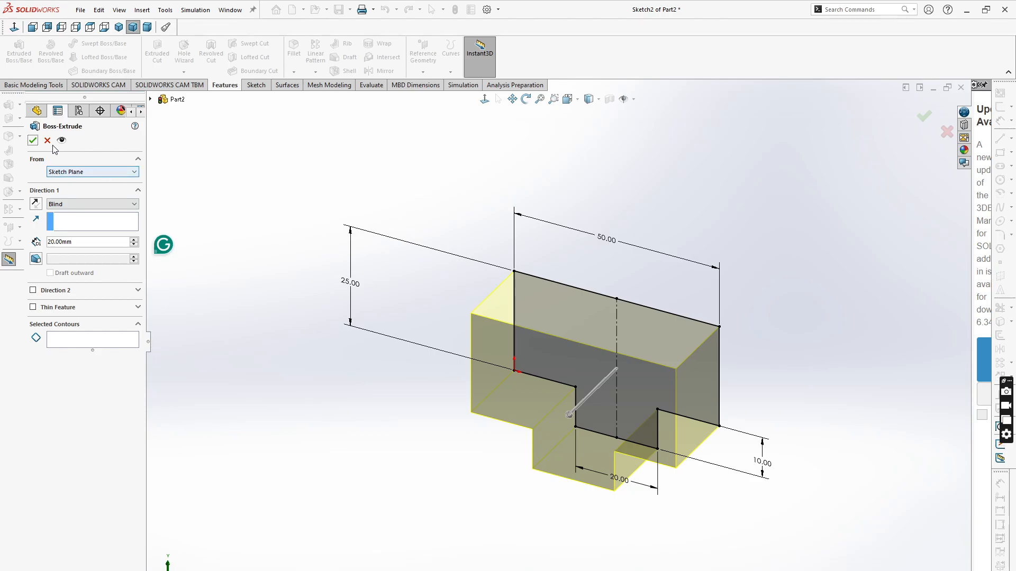
left_click(33, 140)
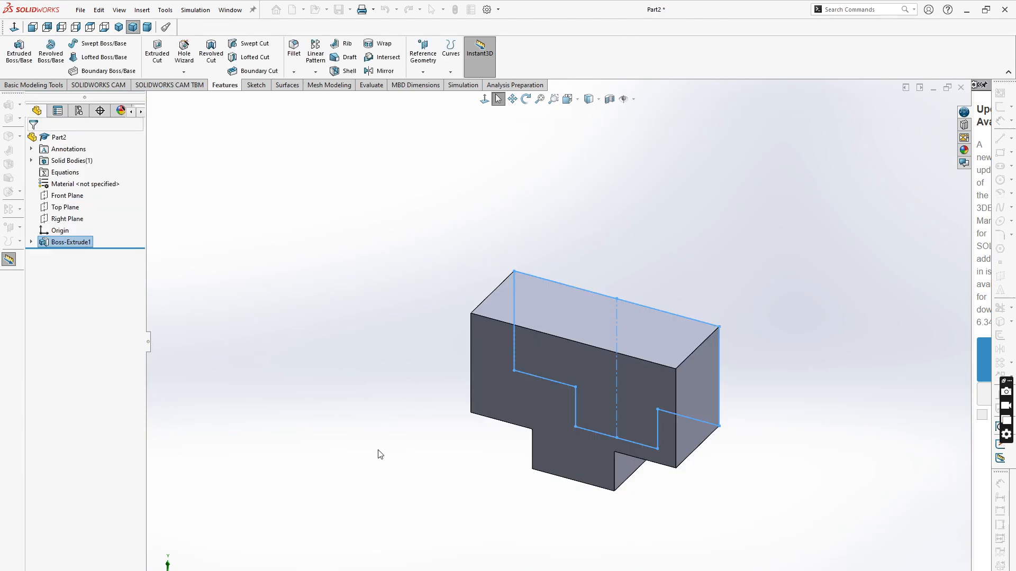
- Show the feature dimensions on the part and orient it to the front view
middle_click_drag(476, 501, 674, 376)
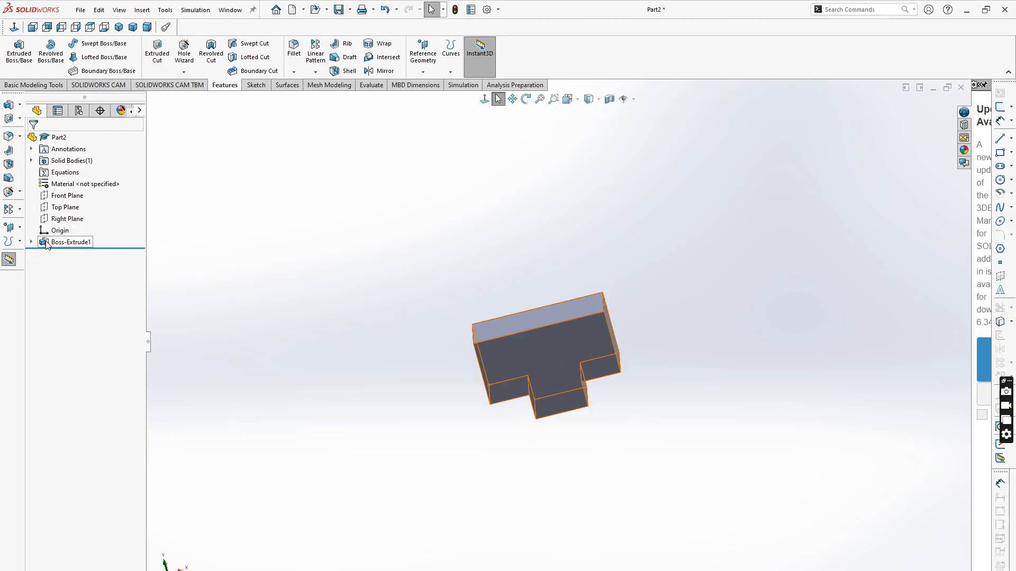
right_click(56, 152)
left_click(92, 182)
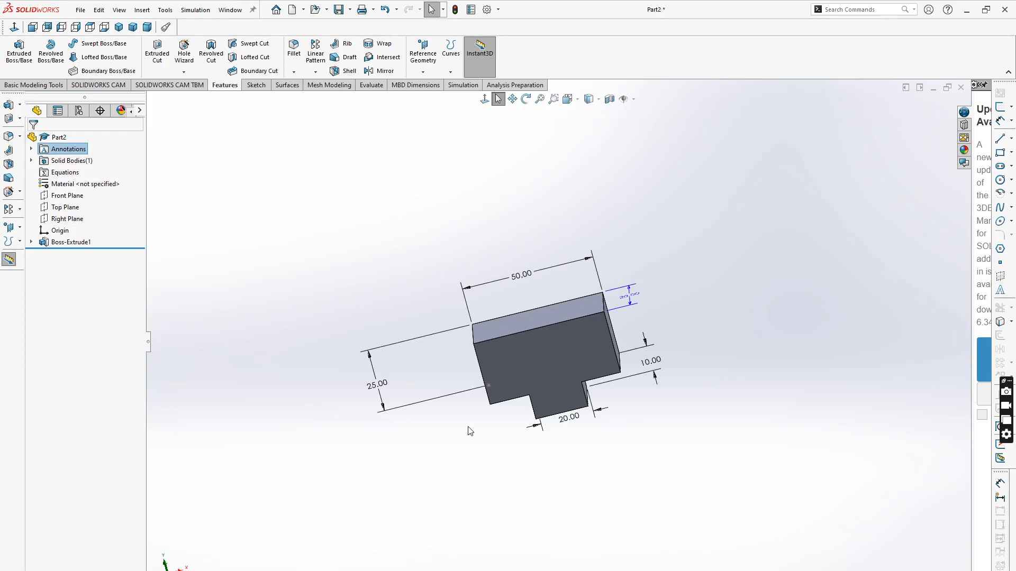
key("ctrl+1")
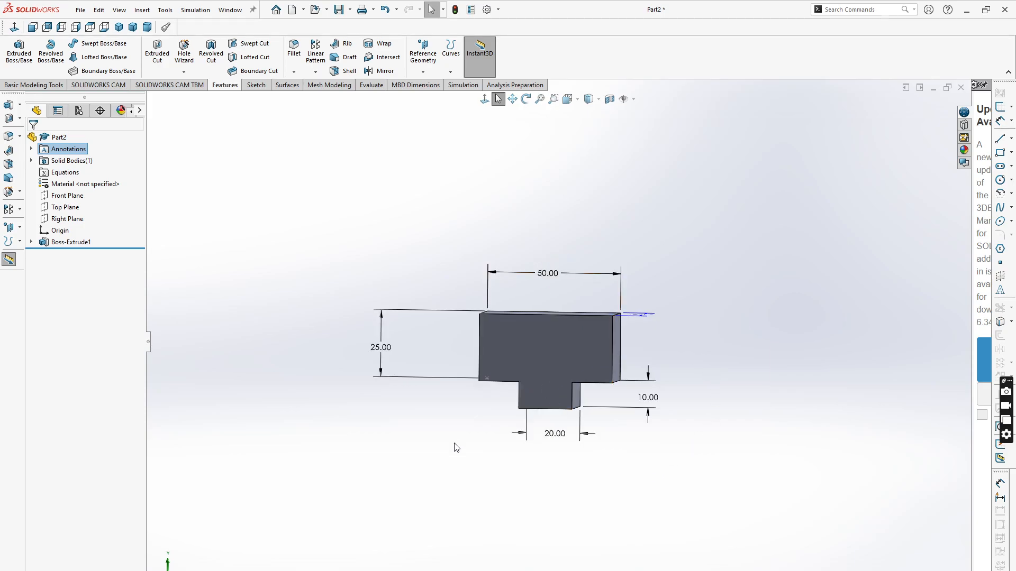
middle_click_drag(447, 423, 452, 468)
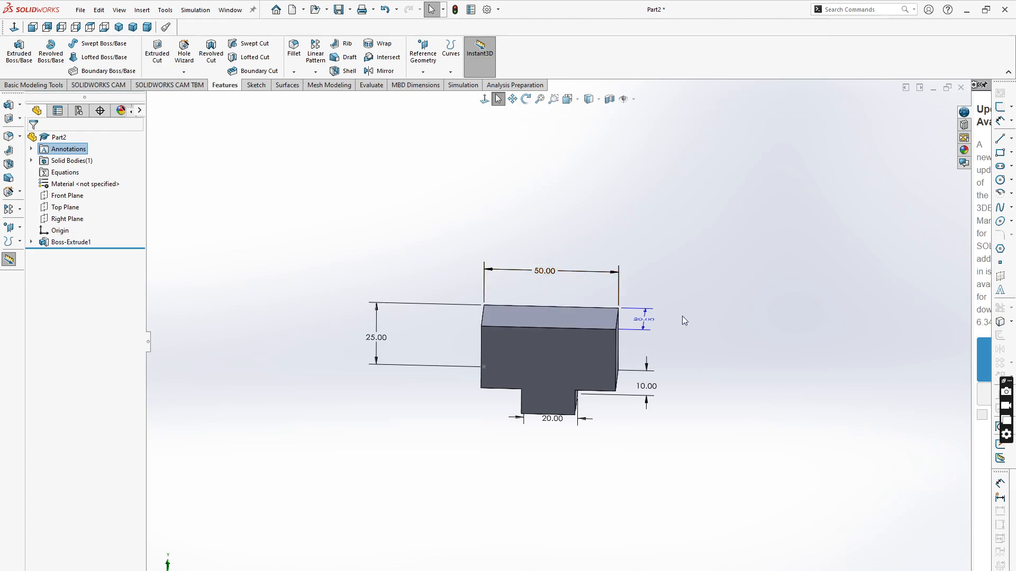
middle_click_drag(446, 423, 460, 386)
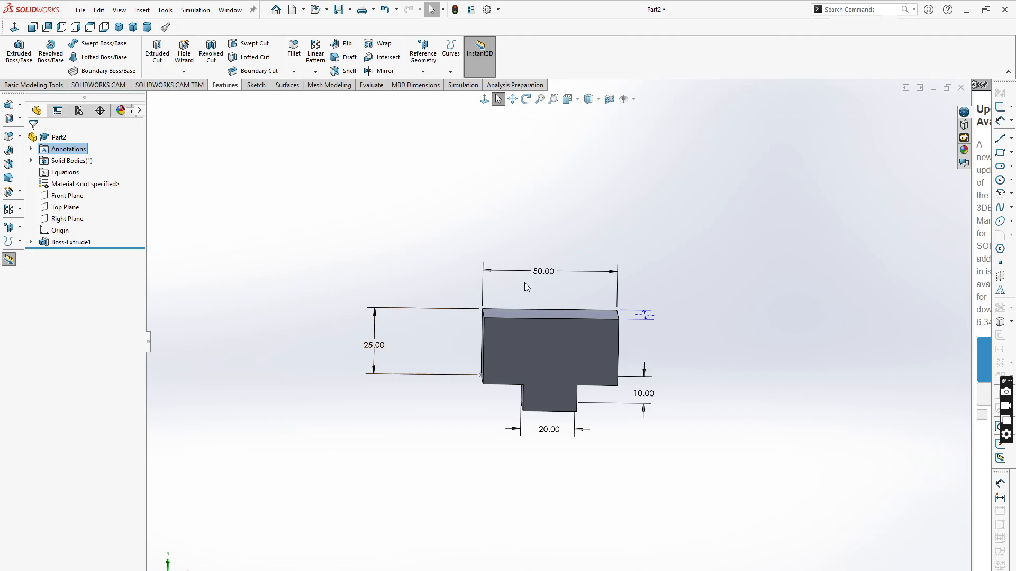
- Link the 25 mm height dimension by an equation to the 50 mm width dimension times 0.5
double_click(374, 347)
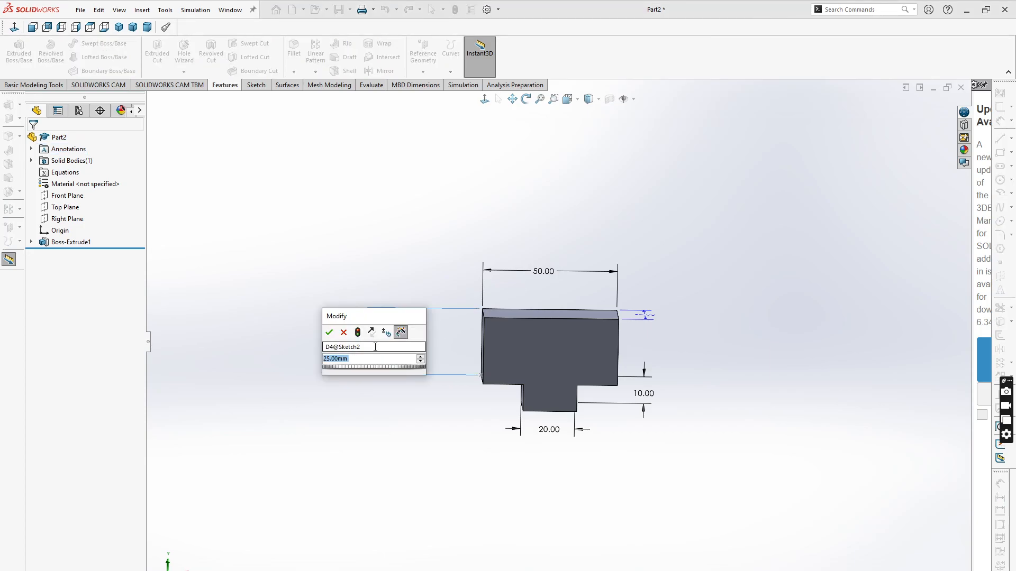
type("=")
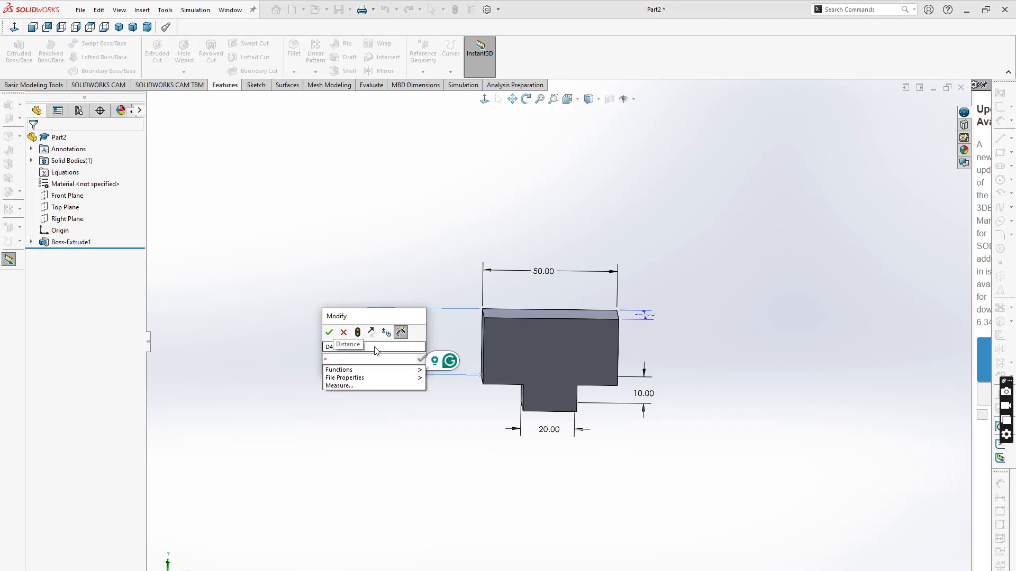
left_click(544, 274)
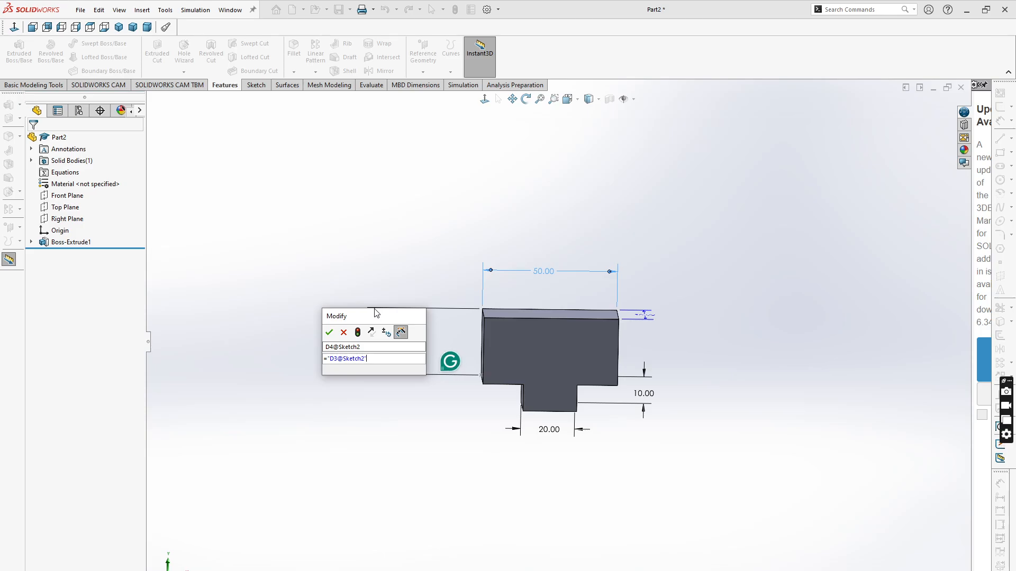
type("*")
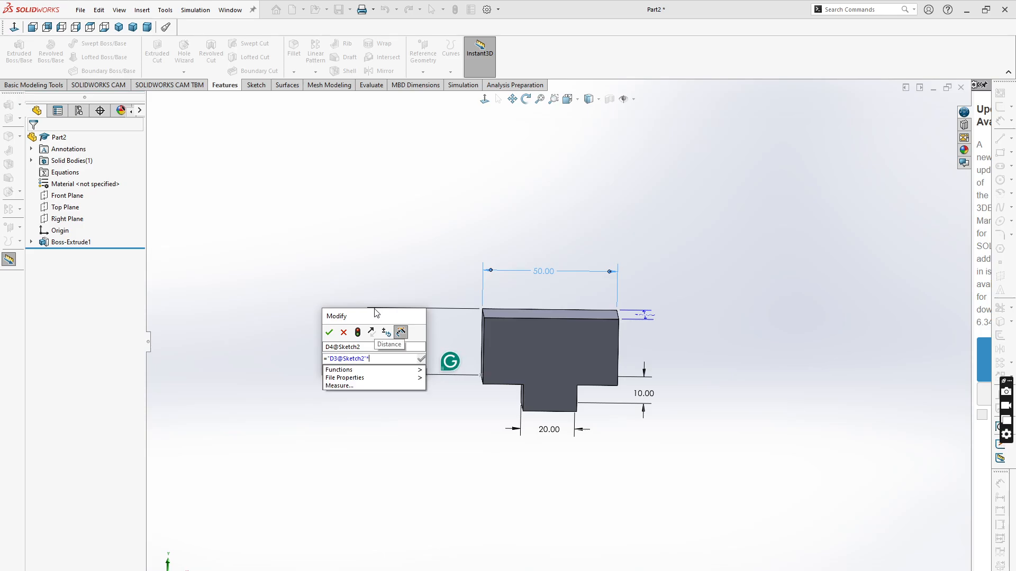
type("0.5")
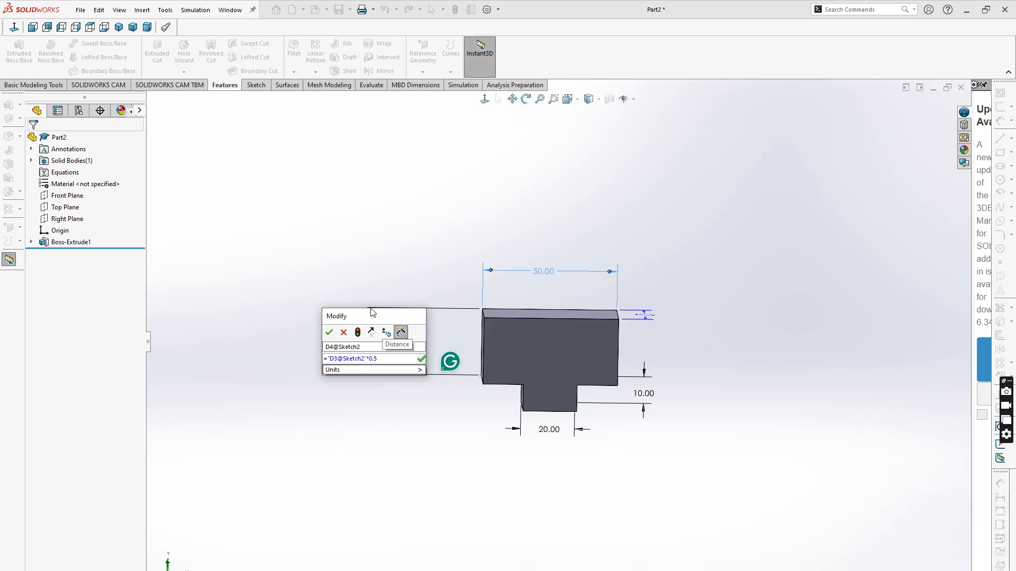
left_click(362, 371)
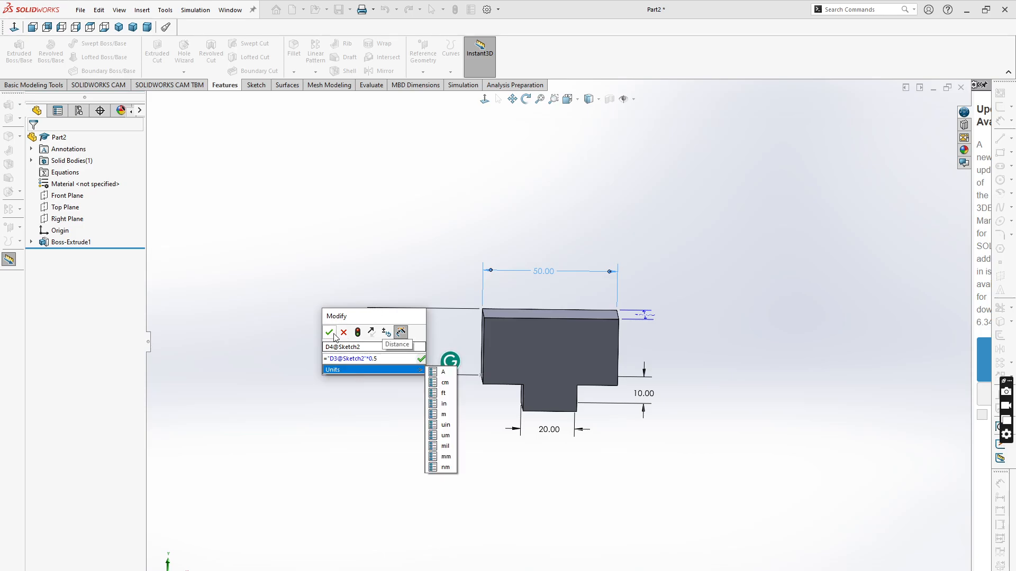
left_click(421, 361)
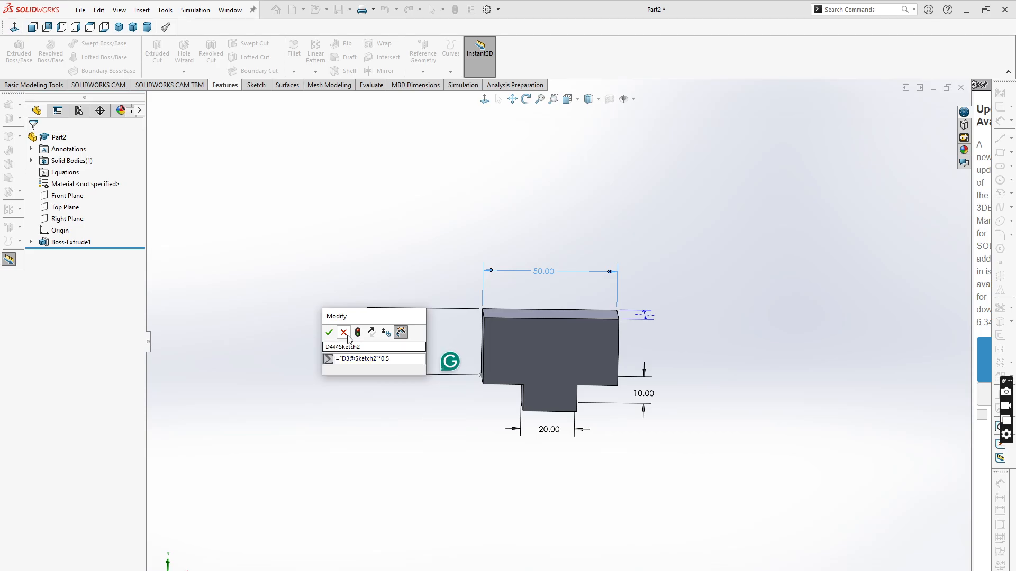
left_click(329, 333)
left_click(379, 354)
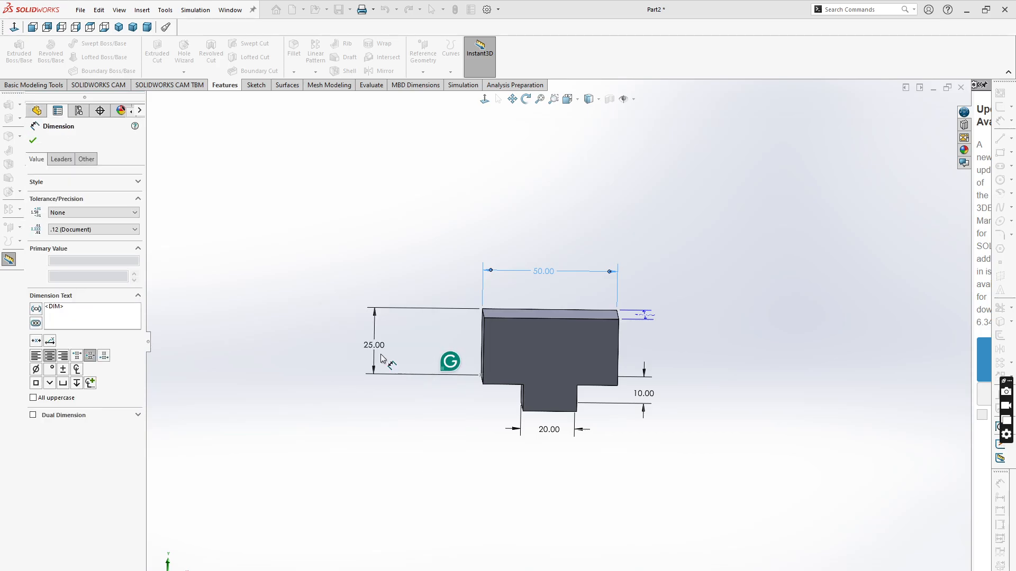
left_click(547, 428)
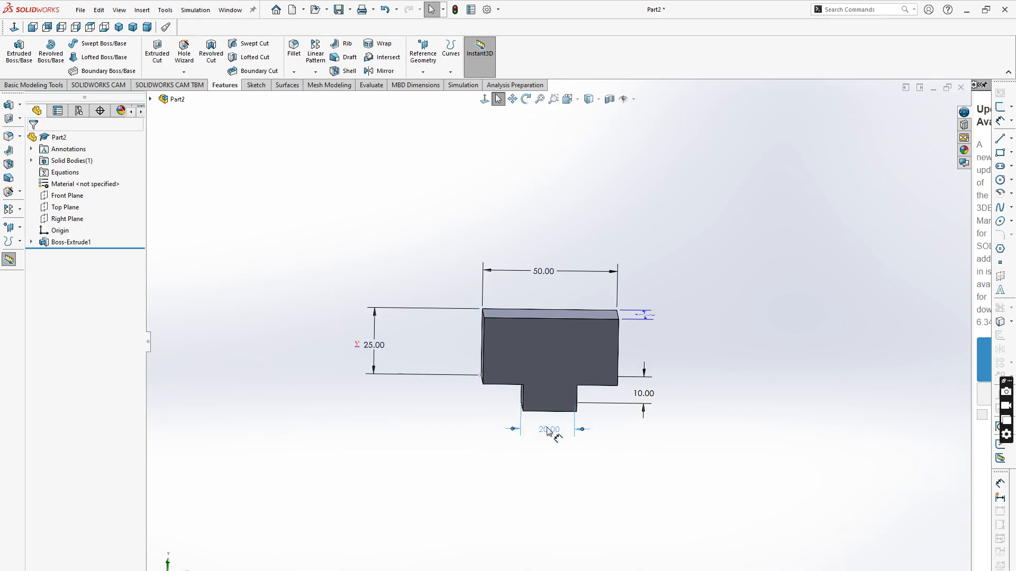
left_click(551, 475)
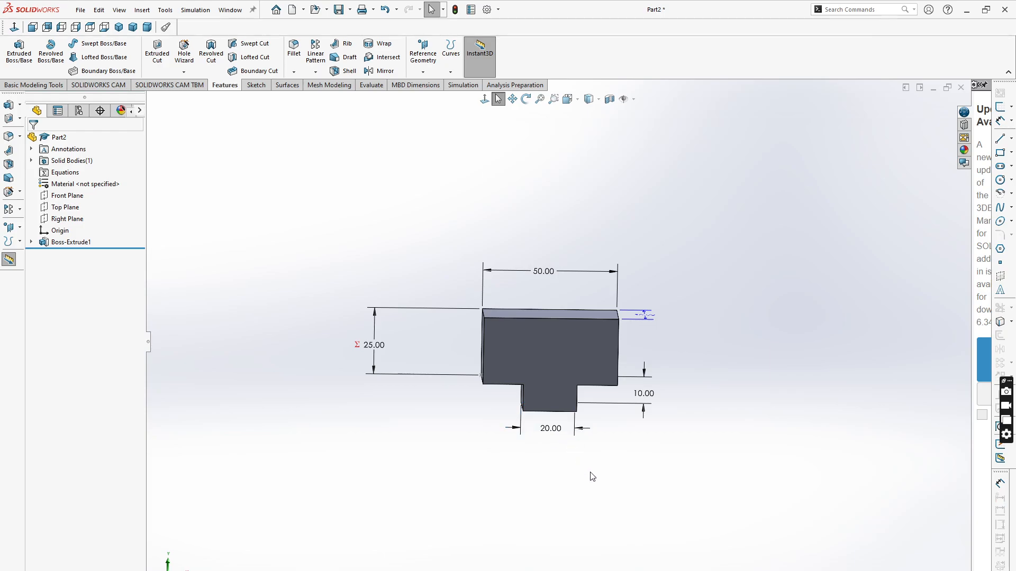
- Link the 20 mm tab width dimension by an equation to the 50 mm width dimension times 0.4
scroll(582, 436, "down", 2)
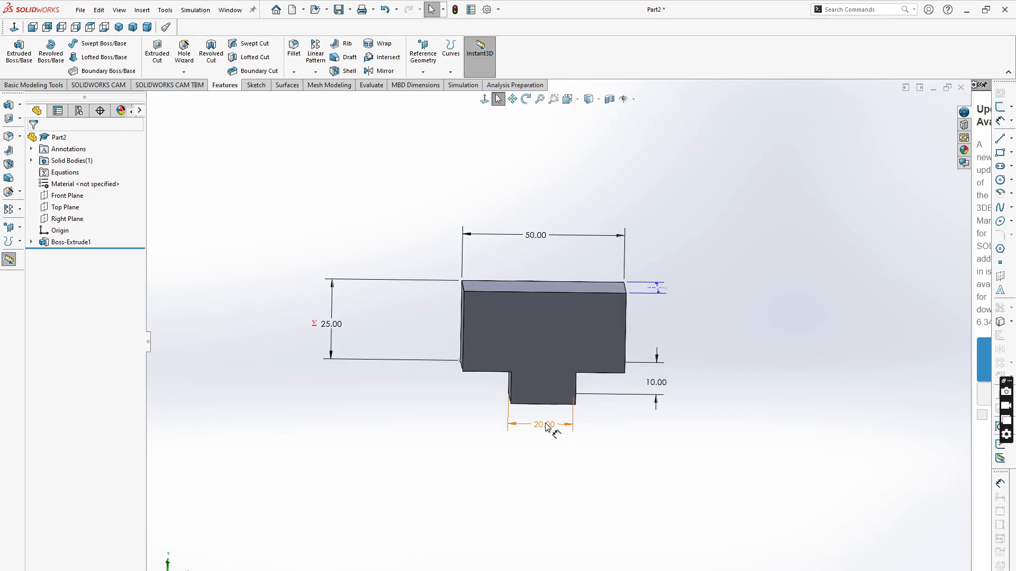
double_click(546, 424)
type("=")
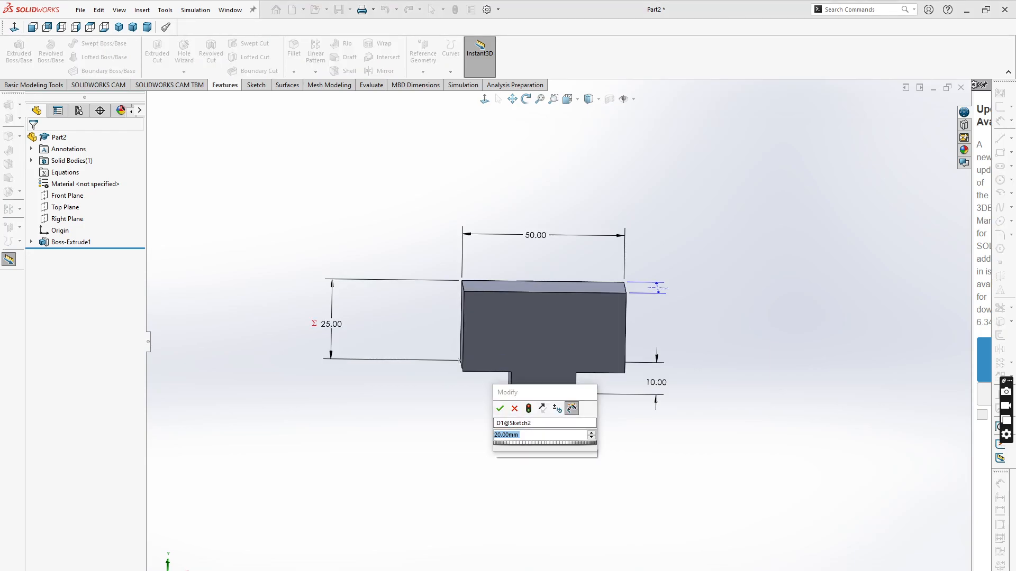
left_click(536, 236)
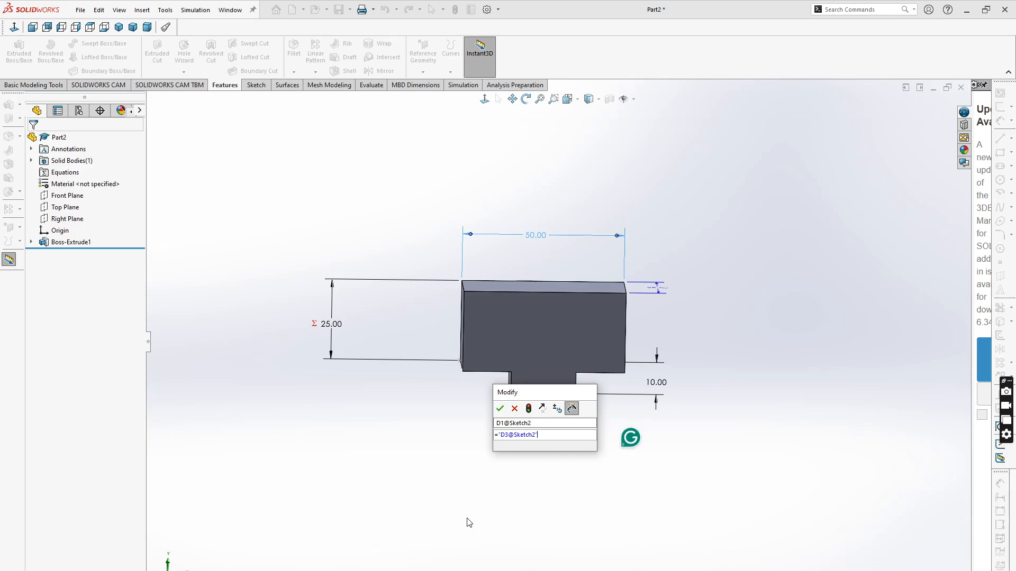
type("*")
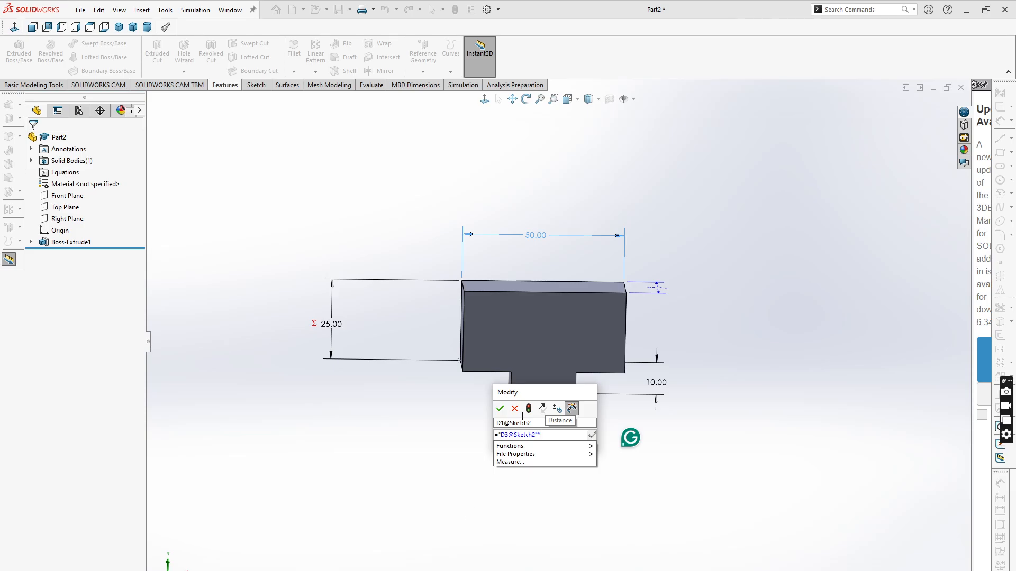
left_click(556, 391)
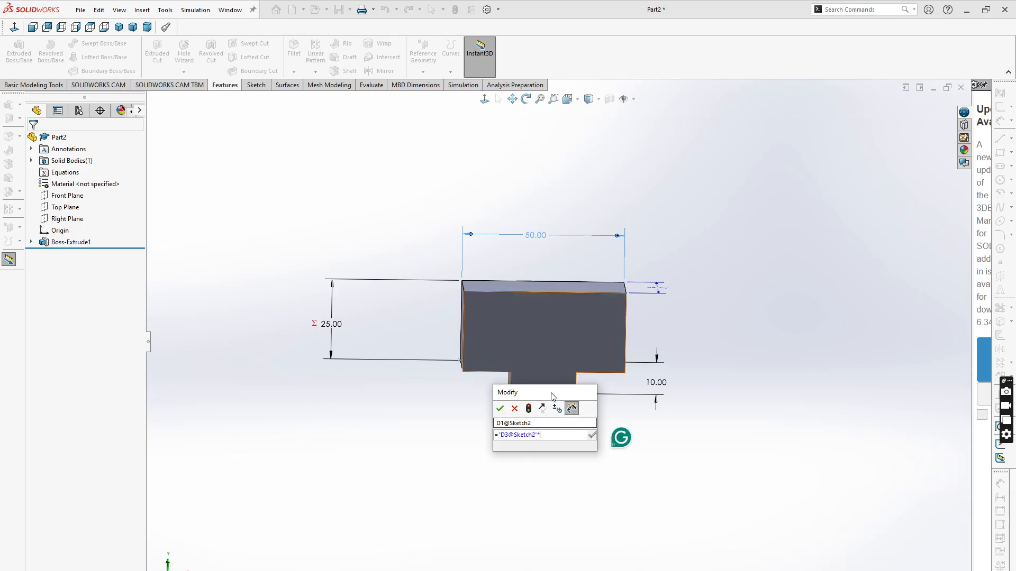
left_click_drag(551, 396, 426, 418)
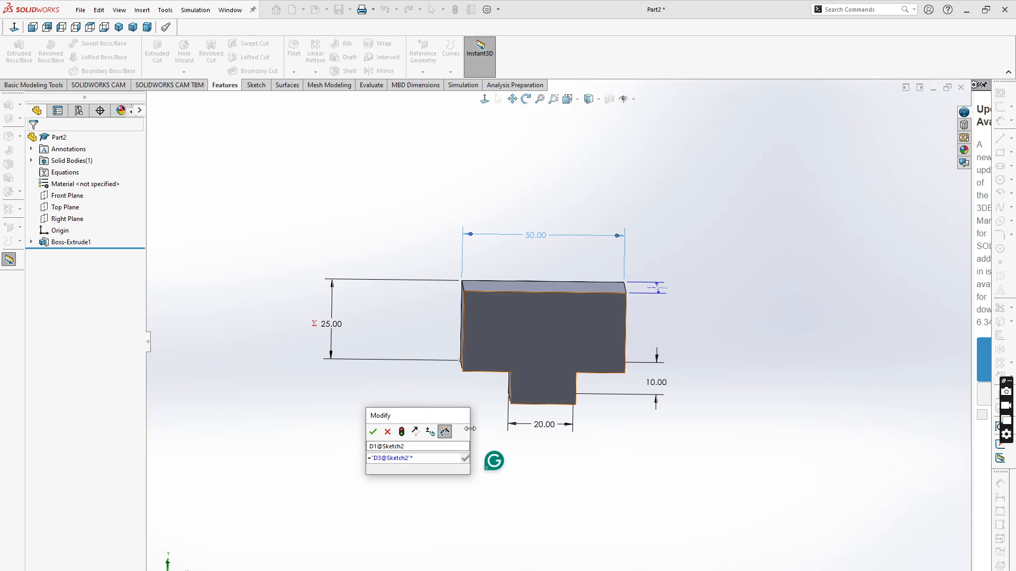
type("0")
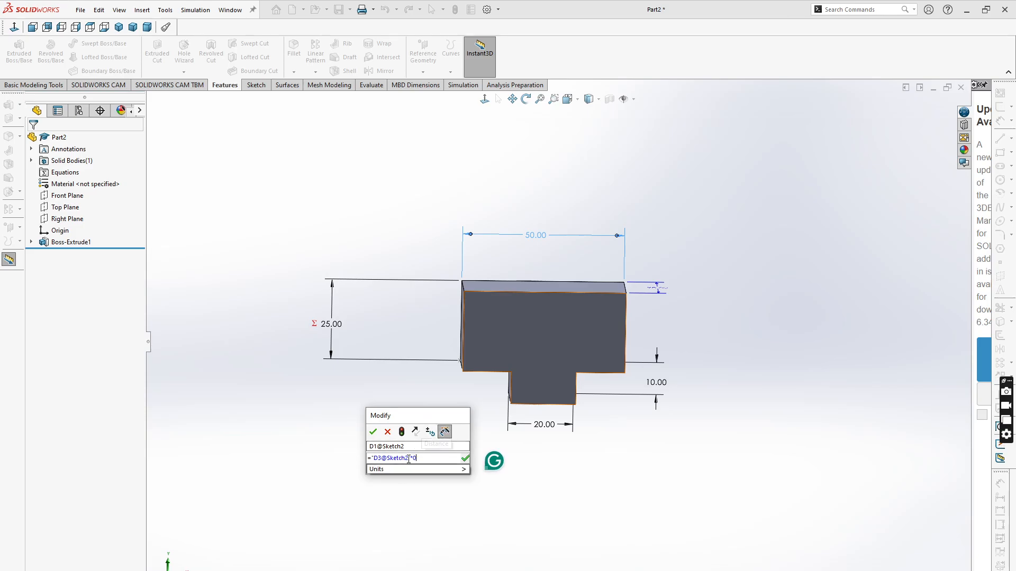
type(".4")
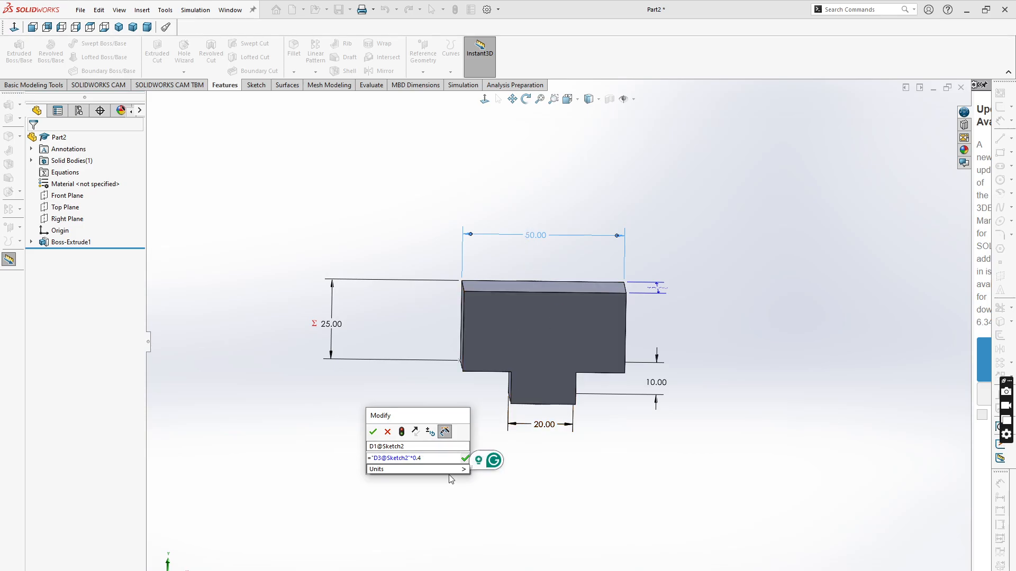
mouse_move(430, 475)
left_click(464, 459)
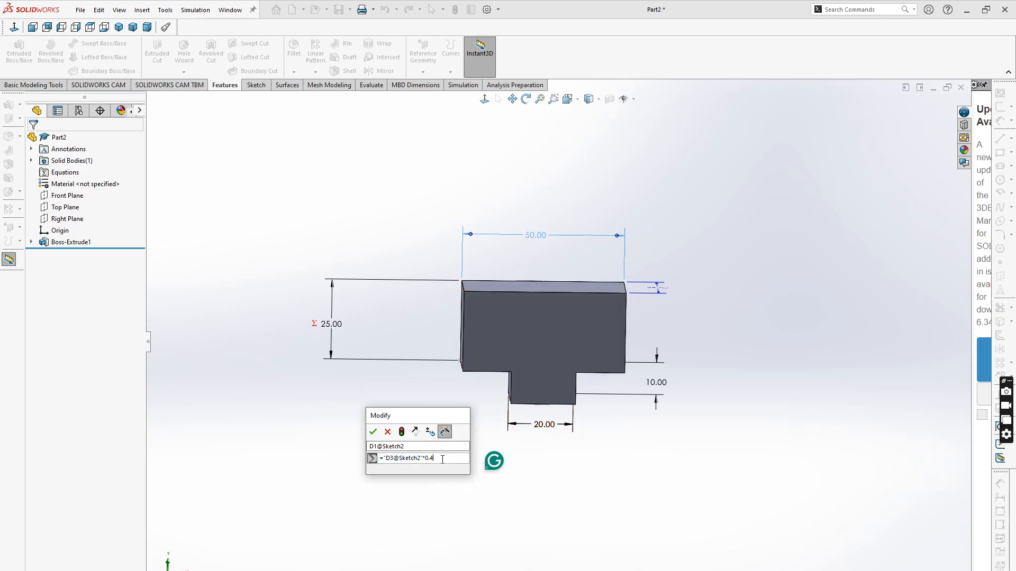
left_click(373, 433)
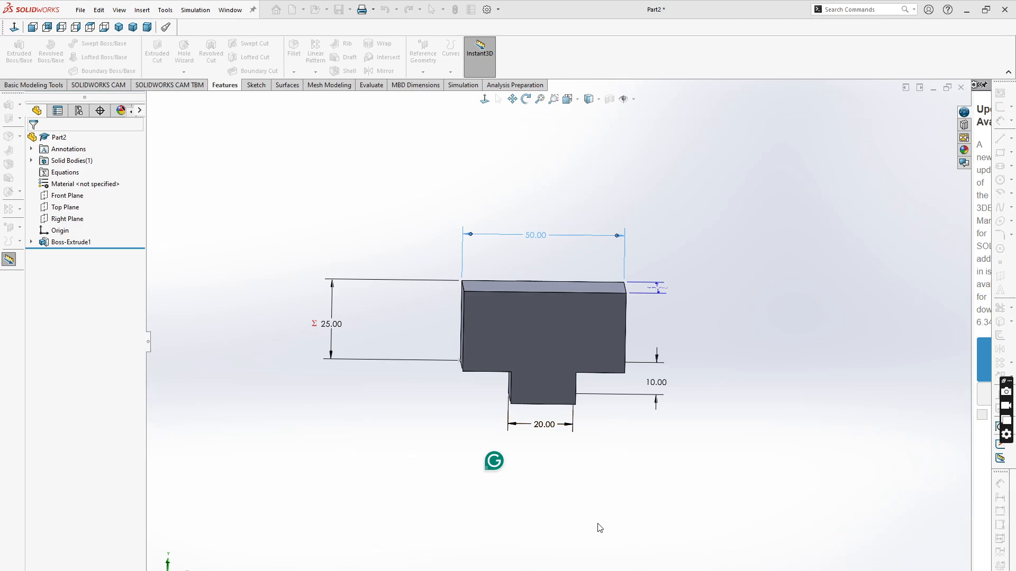
left_click(547, 456)
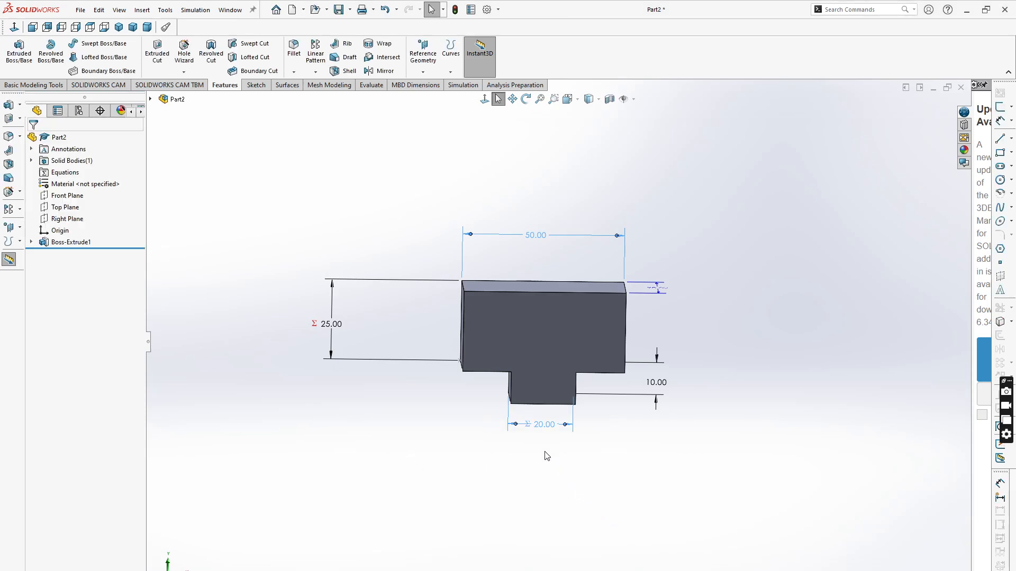
- Link the 10 mm tab height dimension by an equation to the 50 mm width dimension times 0.2
double_click(656, 382)
type("=")
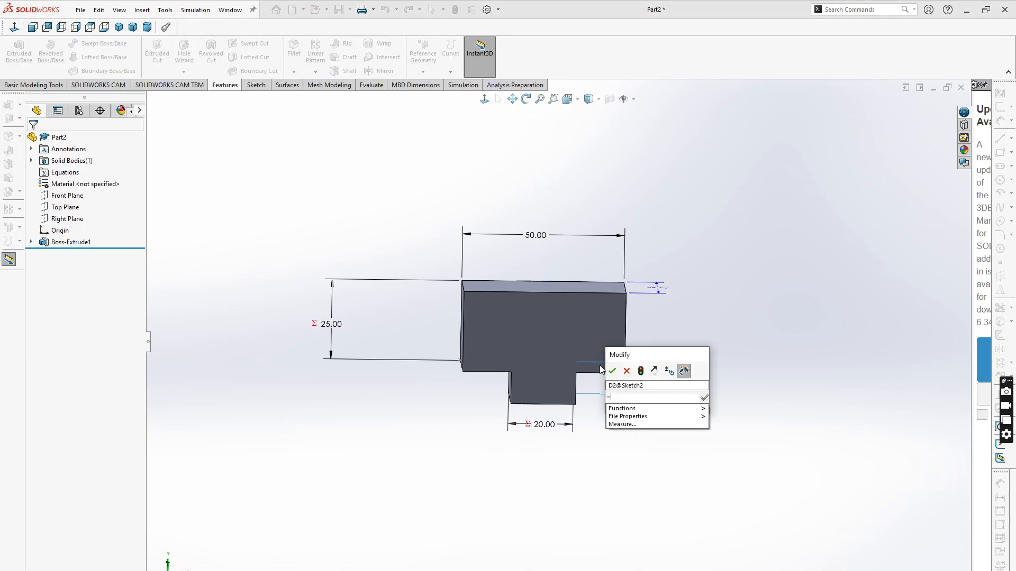
left_click(538, 239)
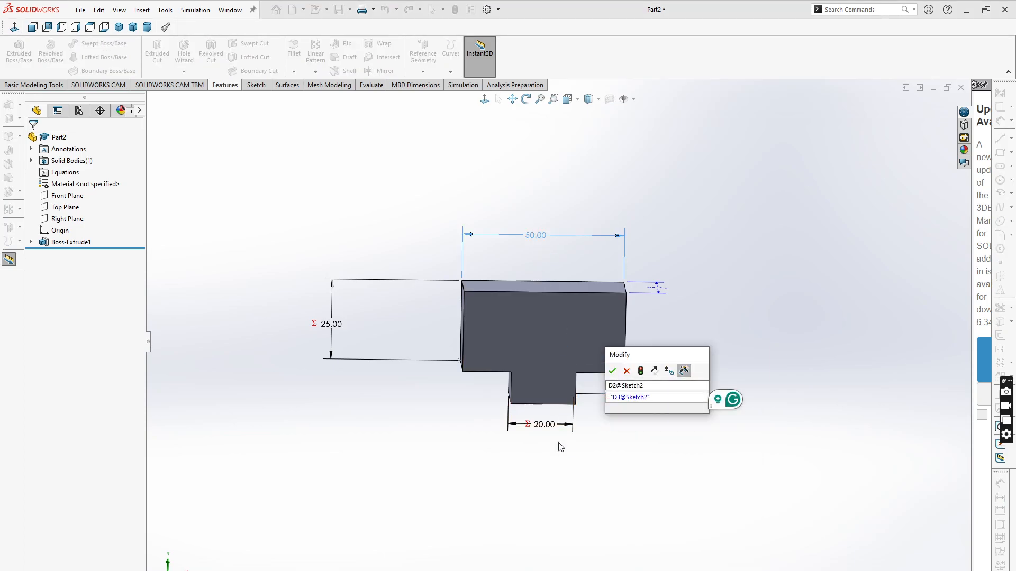
type("*")
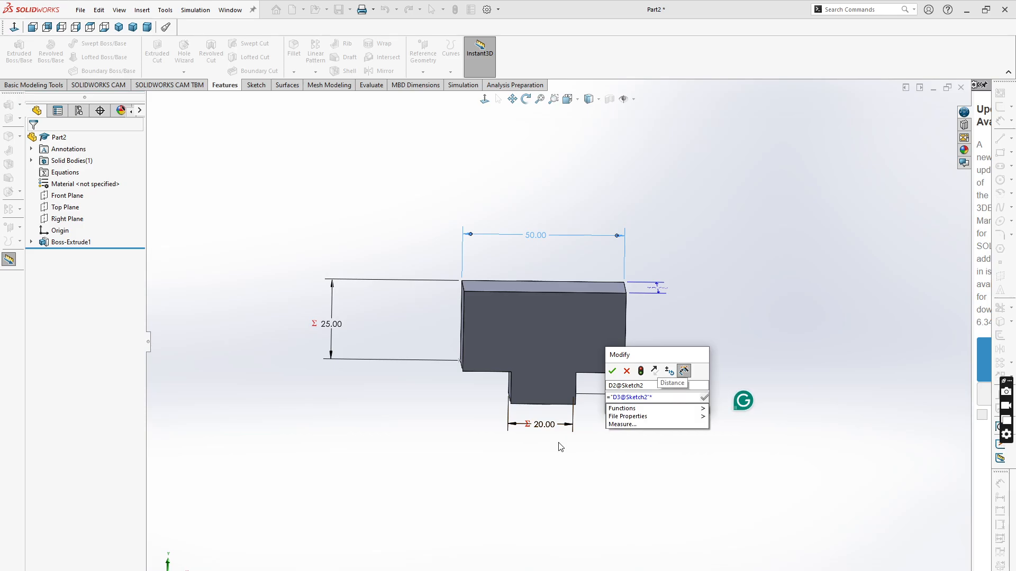
type("0.2")
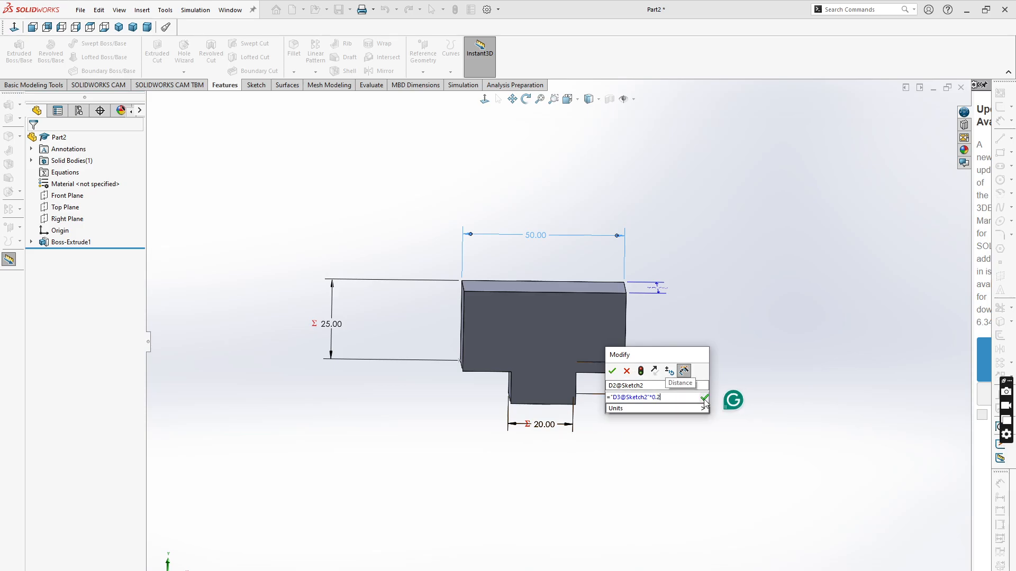
key("Return")
left_click(625, 371)
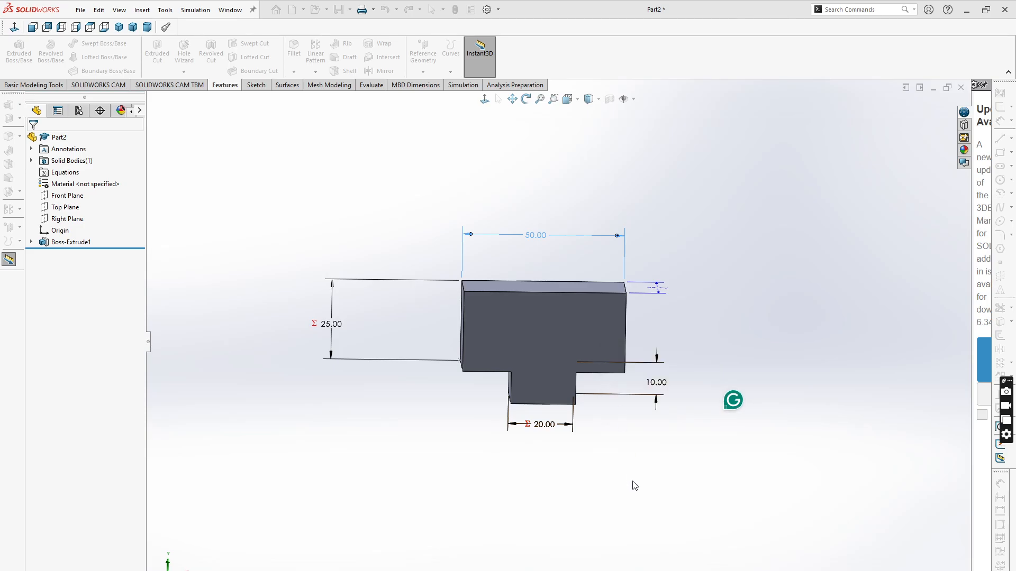
- Link the 20 mm extrusion depth by an equation to the 50 mm width dimension times 0.4
scroll(700, 228, "down", 1)
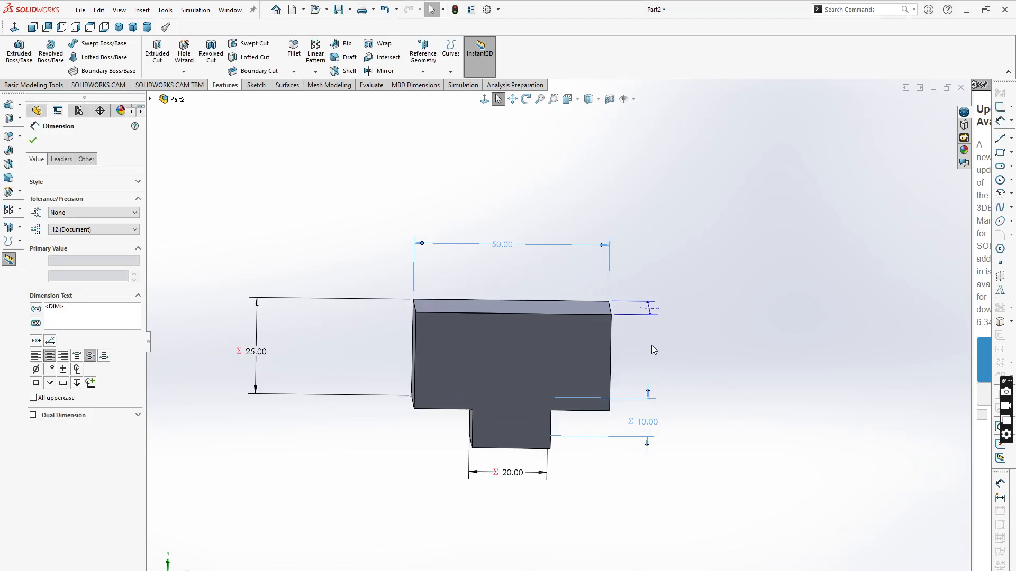
middle_click_drag(695, 357, 675, 350)
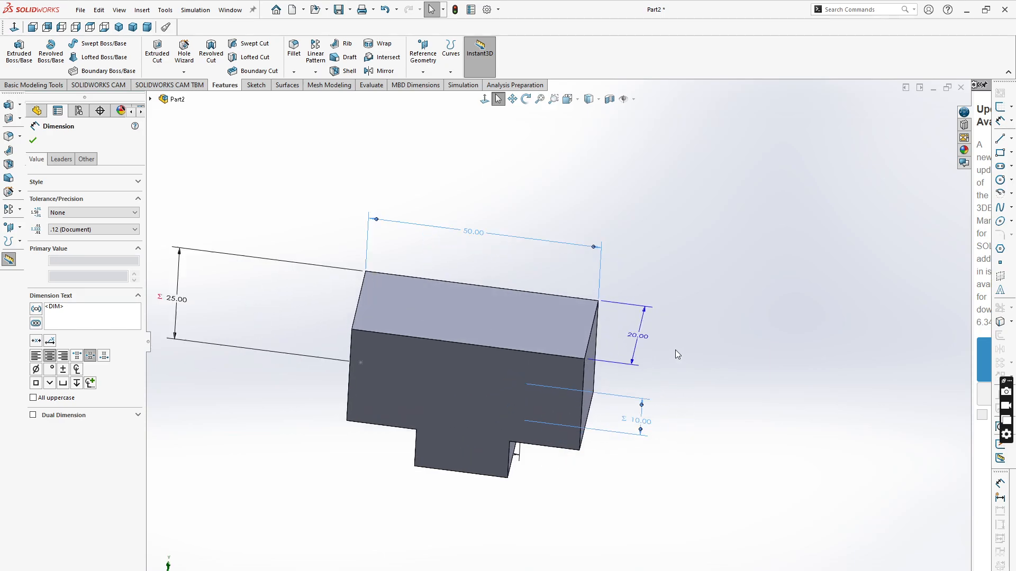
double_click(638, 338)
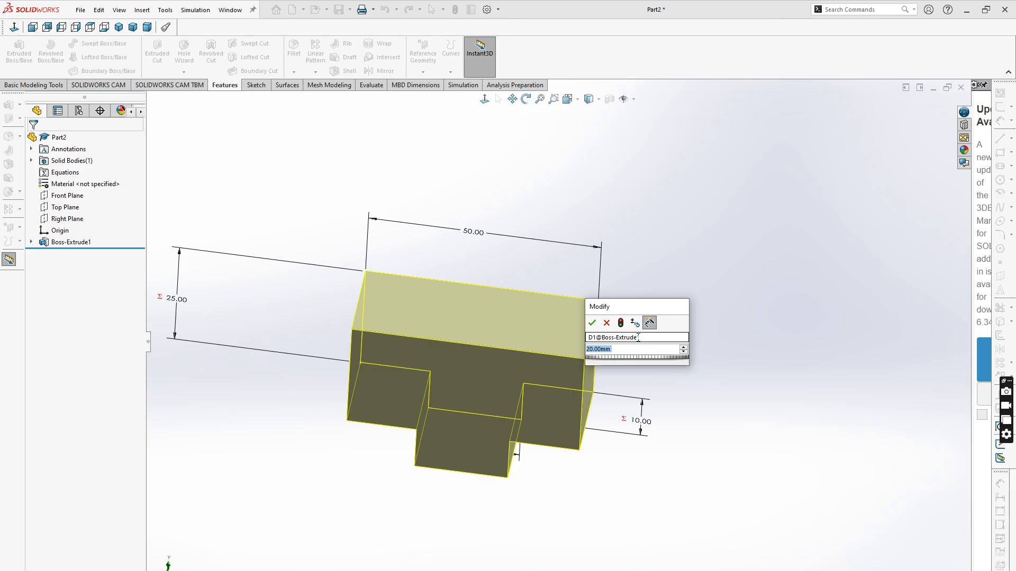
type("=")
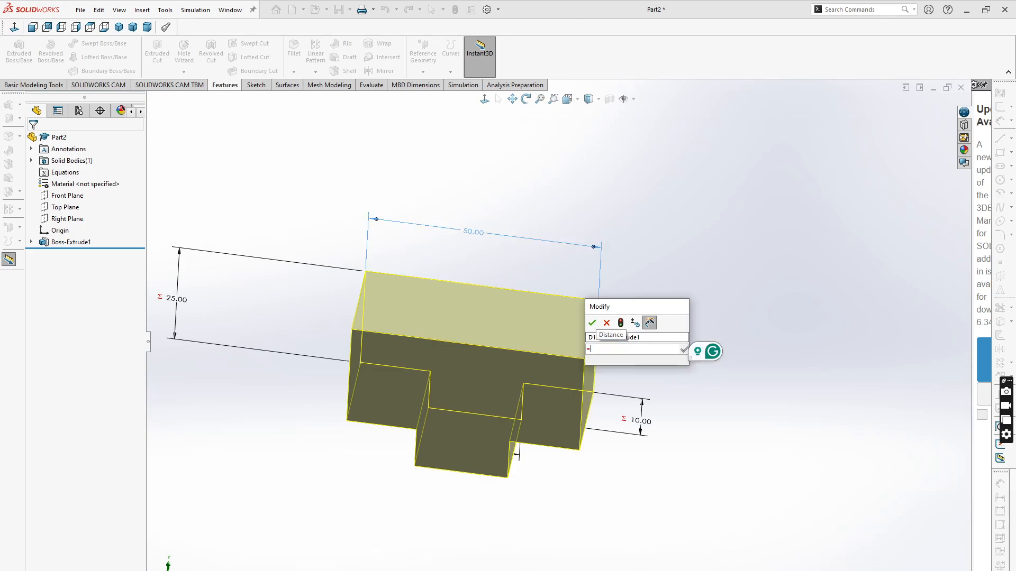
left_click(480, 233)
mouse_move(654, 308)
left_mouse_down()
mouse_move(700, 343)
mouse_move(738, 334)
left_mouse_up()
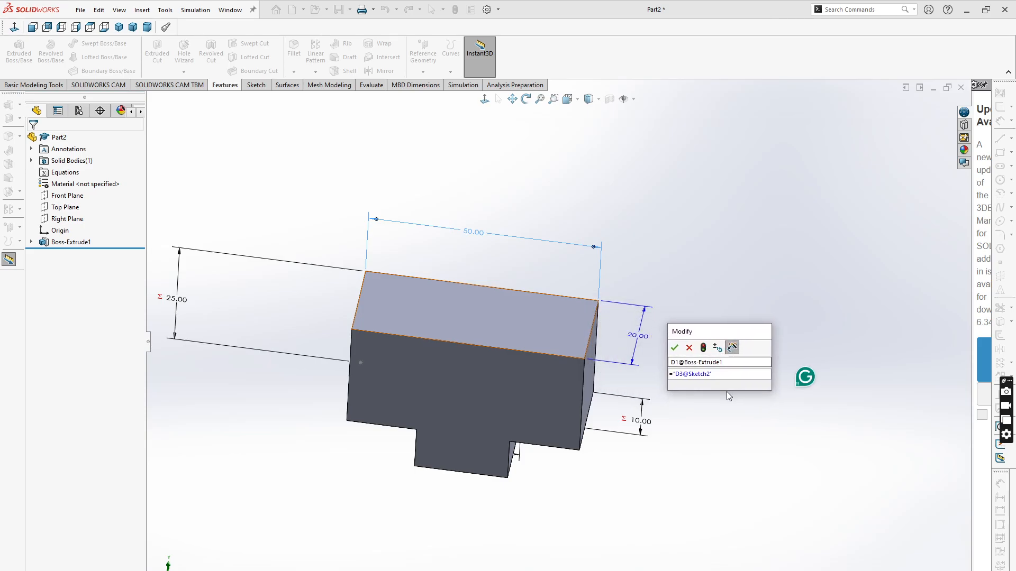
type("*0.")
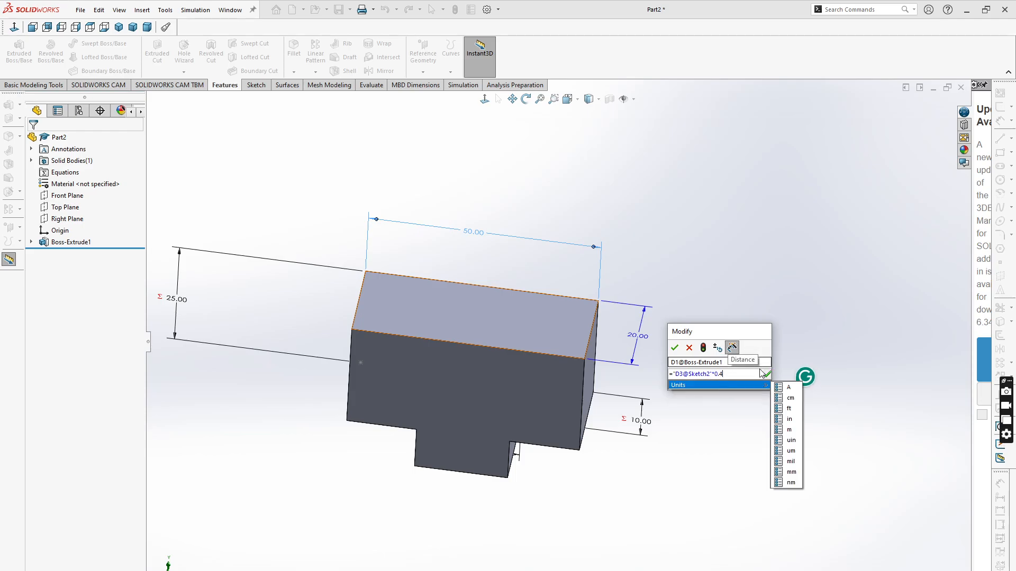
type("4")
left_click(674, 347)
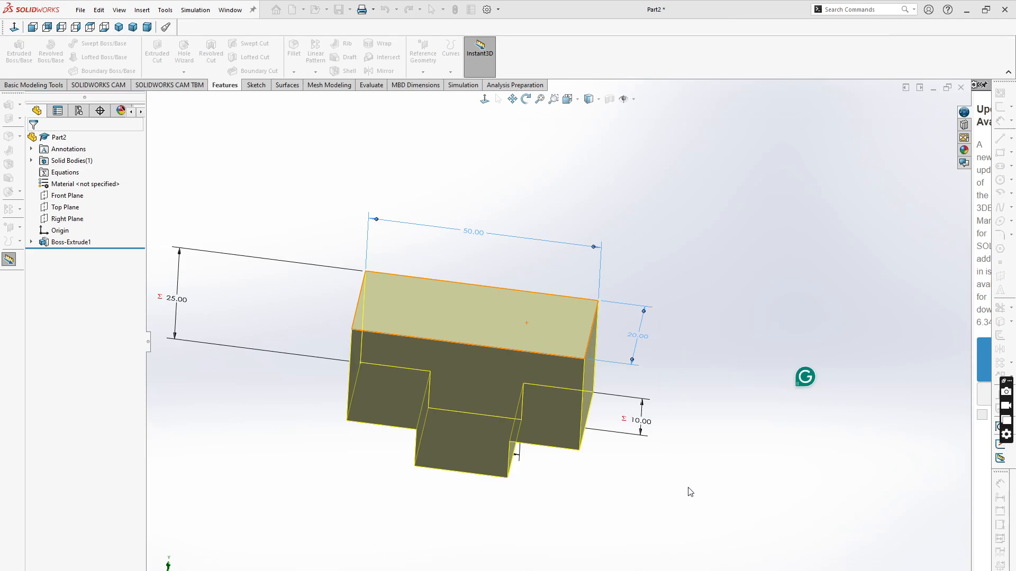
key("z")
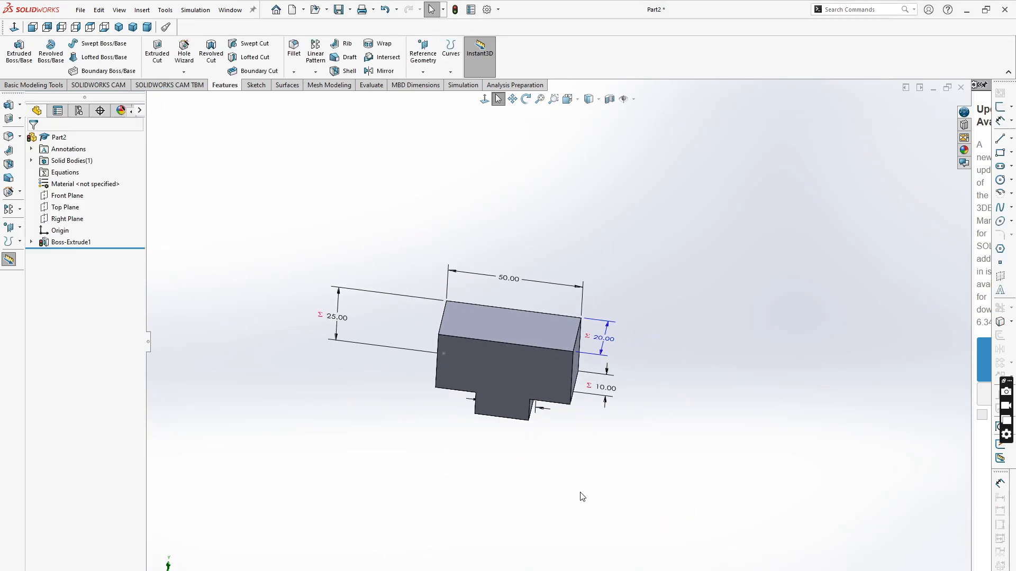
- Set the tab part's 50 mm width dimension to 100 mm and rebuild to test the linked equations
double_click(510, 280)
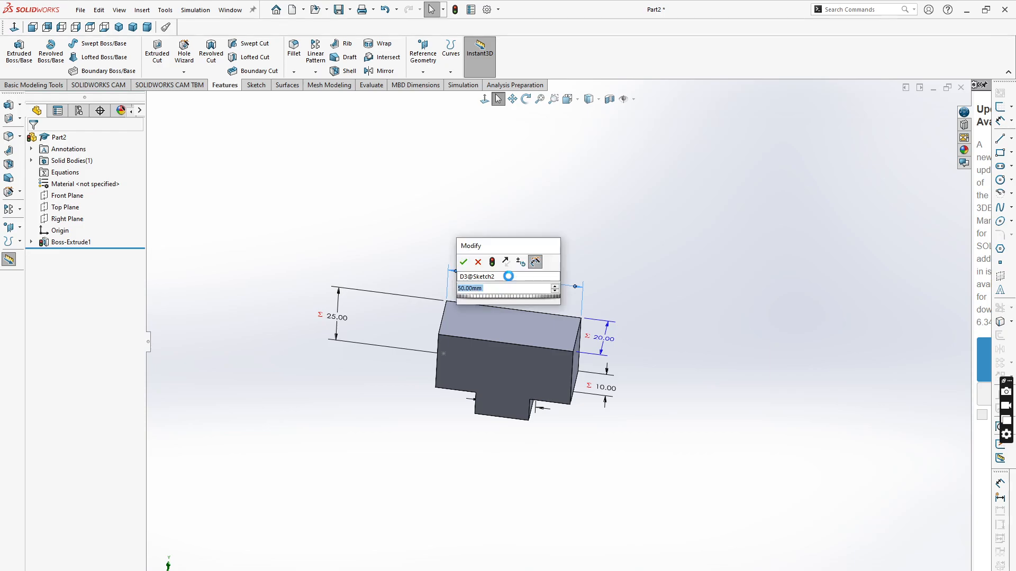
type("100")
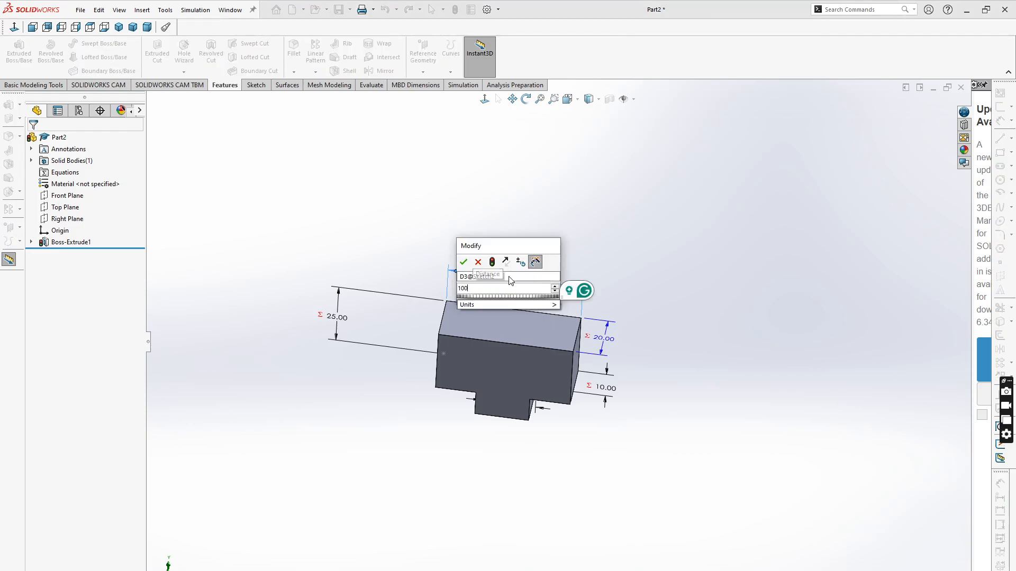
left_click(463, 263)
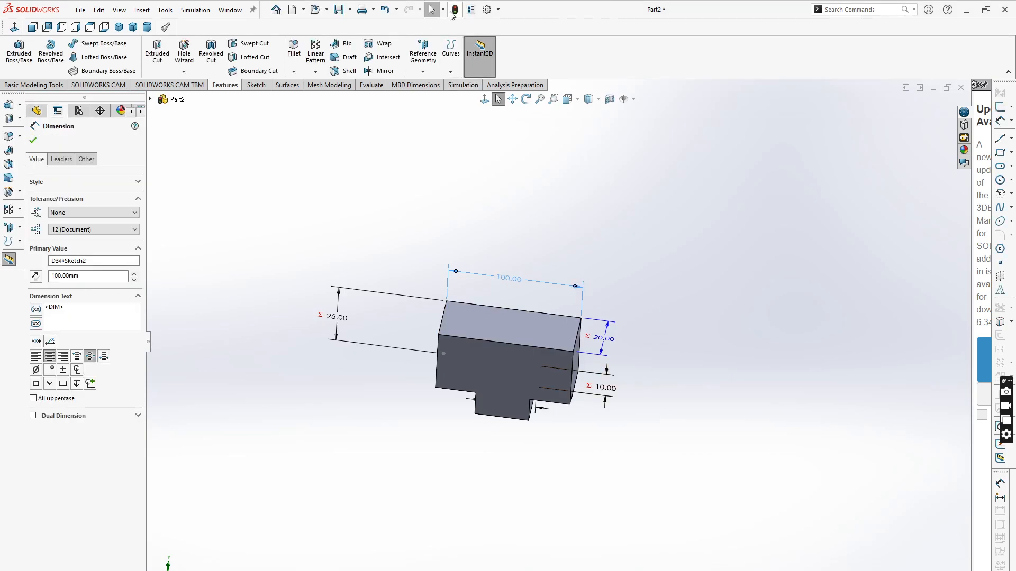
left_click(455, 10)
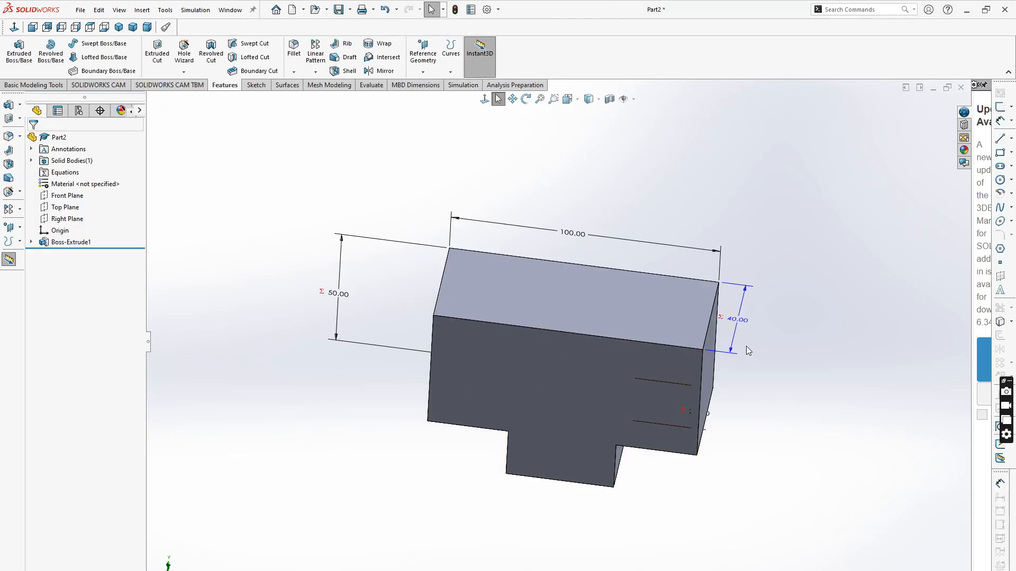
- Set the tab part's width dimension to 50 mm and rebuild the part
middle_click_drag(576, 550, 587, 469)
scroll(741, 455, "up", 3)
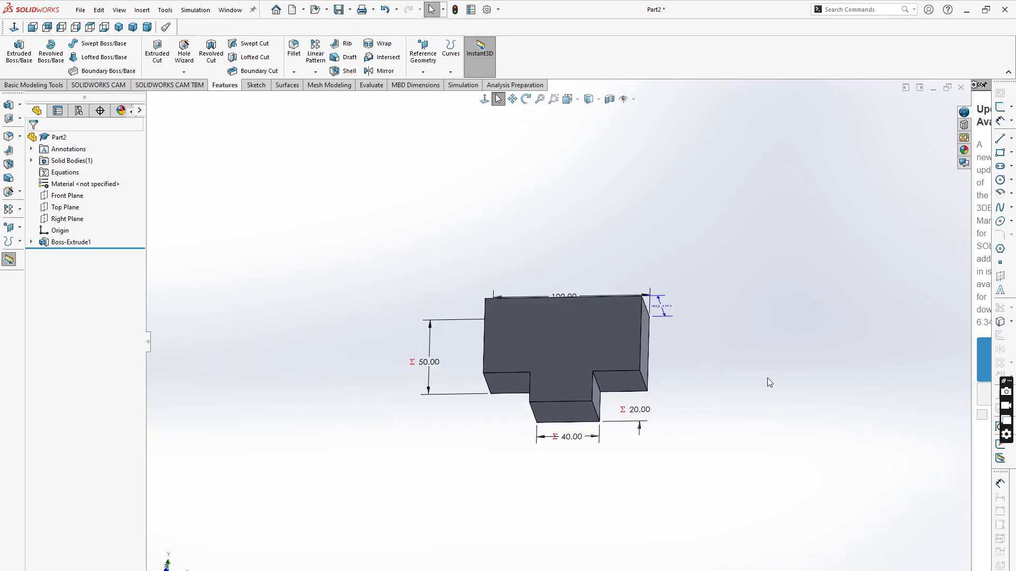
middle_click_drag(767, 378, 736, 428)
scroll(563, 294, "down", 2)
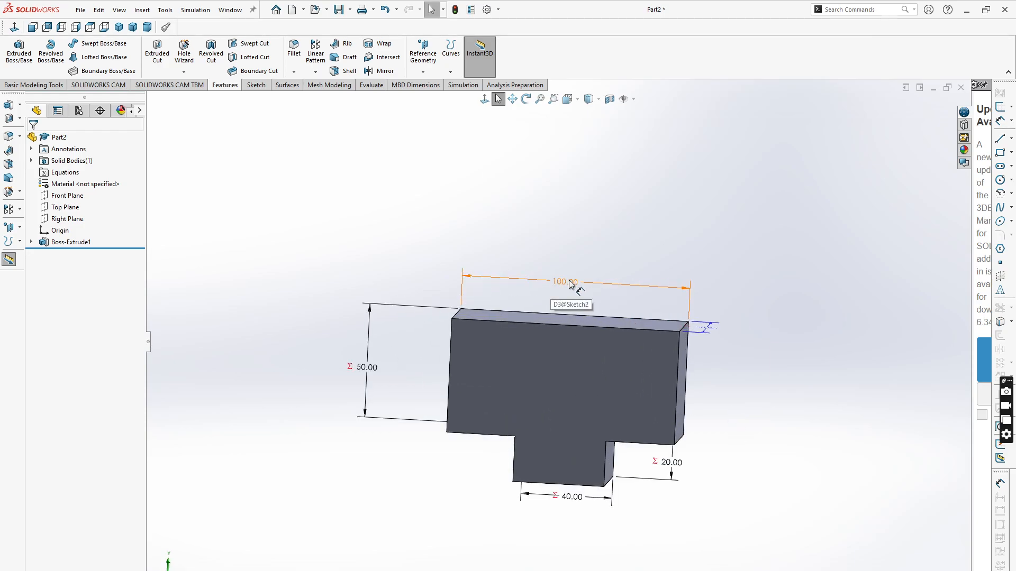
double_click(572, 281)
type("50")
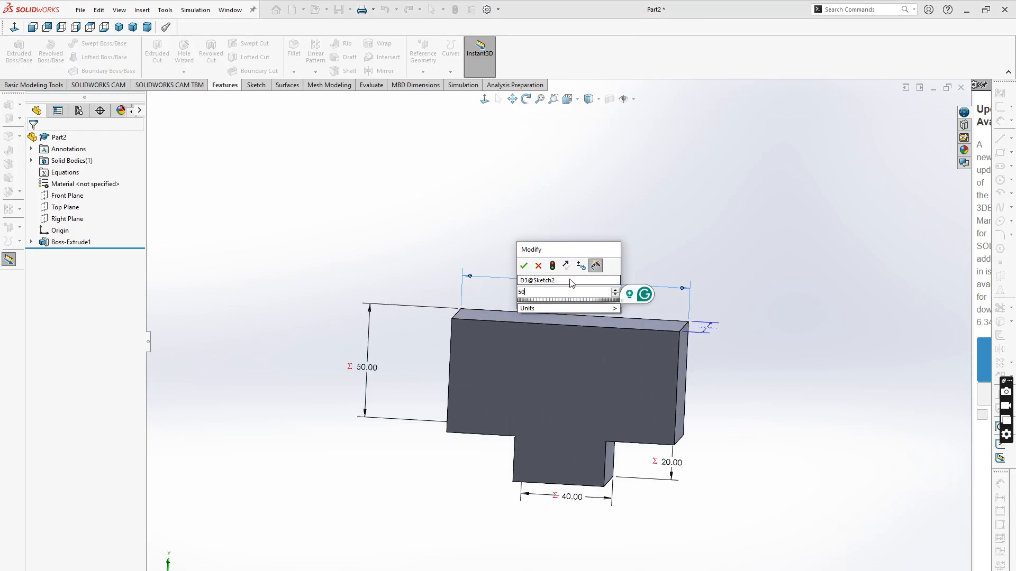
left_click(524, 267)
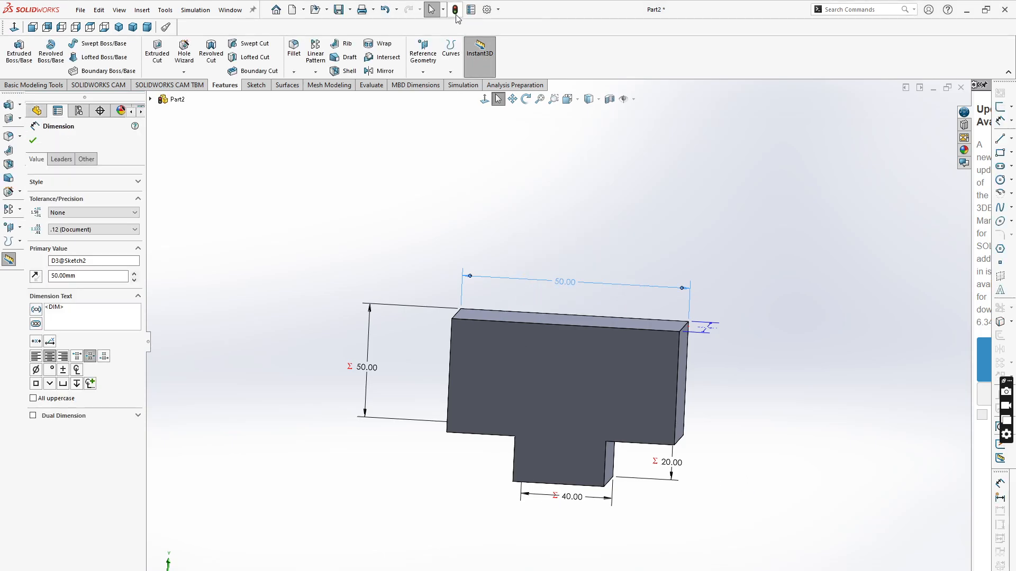
left_click(456, 12)
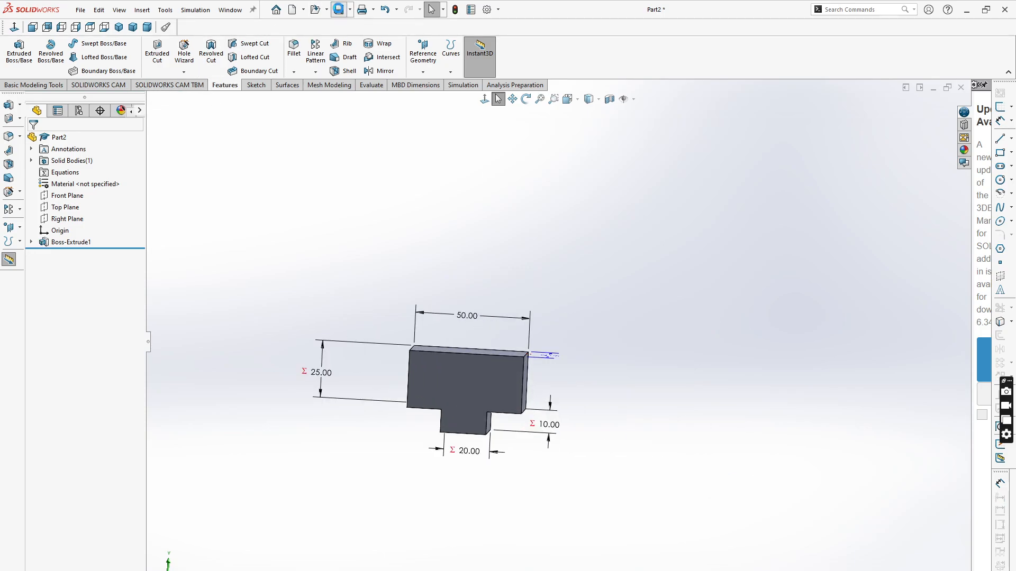
- Save the part as Part2.SLDPRT and make a new assembly from it
left_click(339, 9)
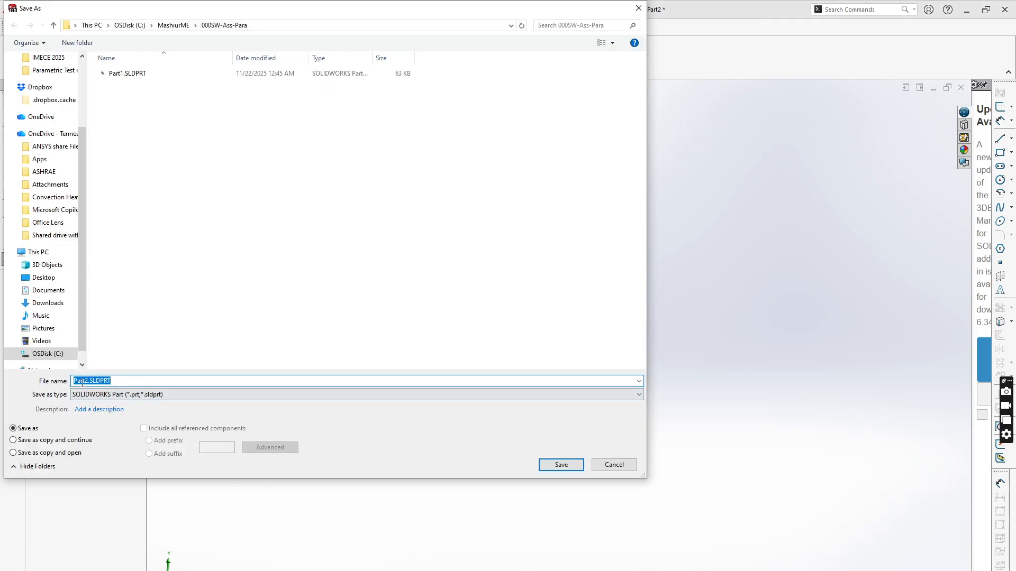
left_click(561, 466)
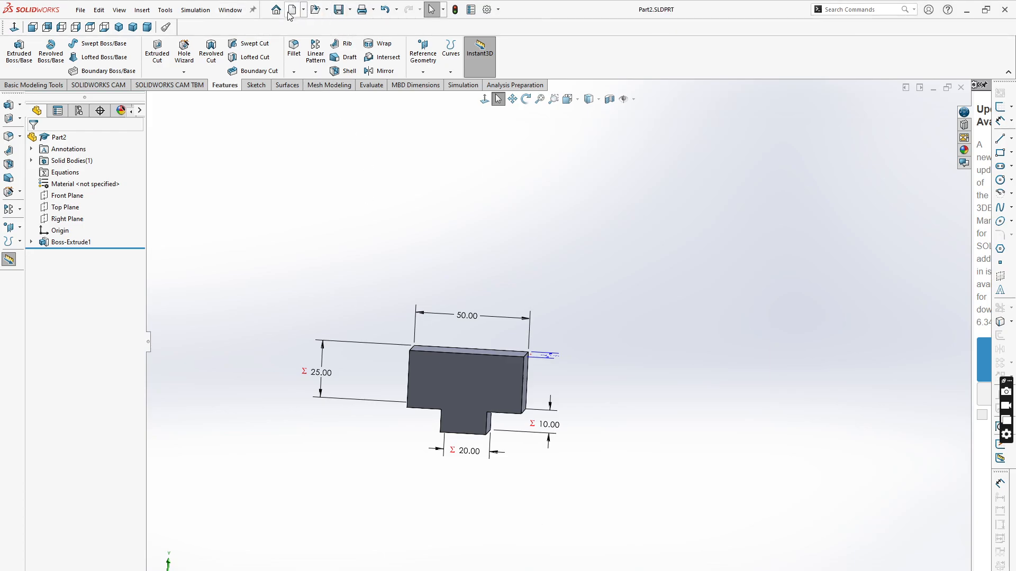
left_click(81, 10)
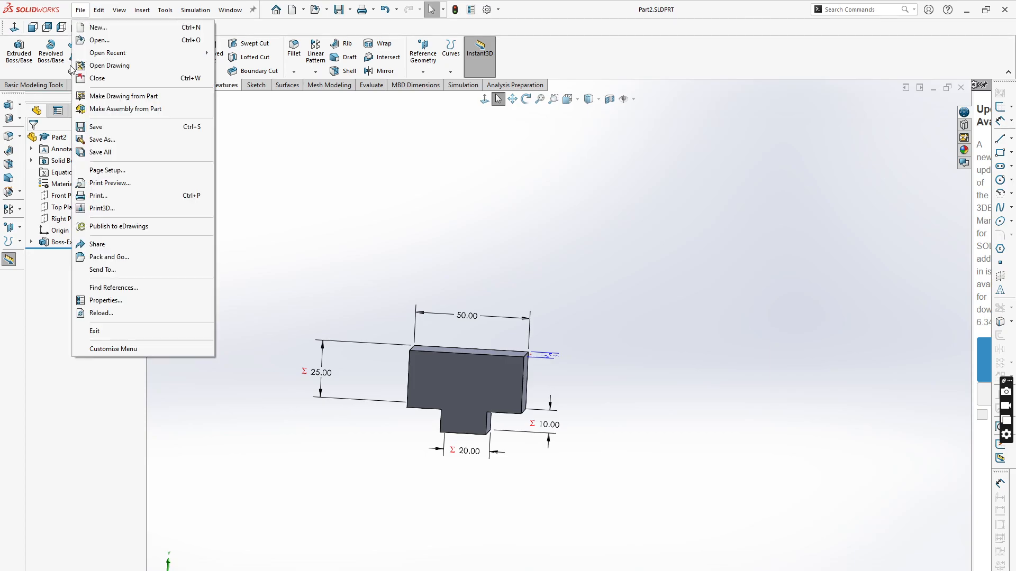
left_click(304, 9)
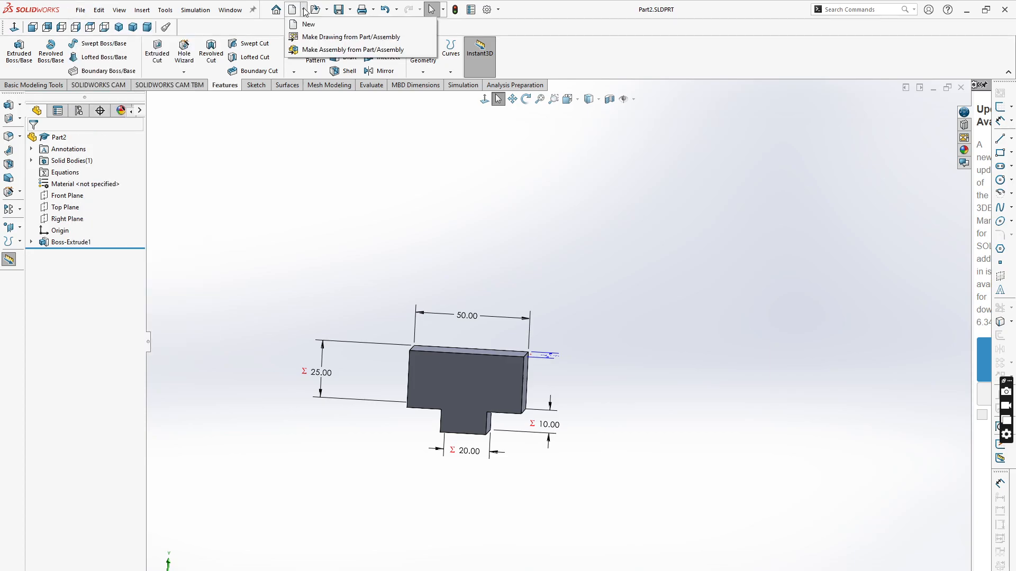
left_click(316, 53)
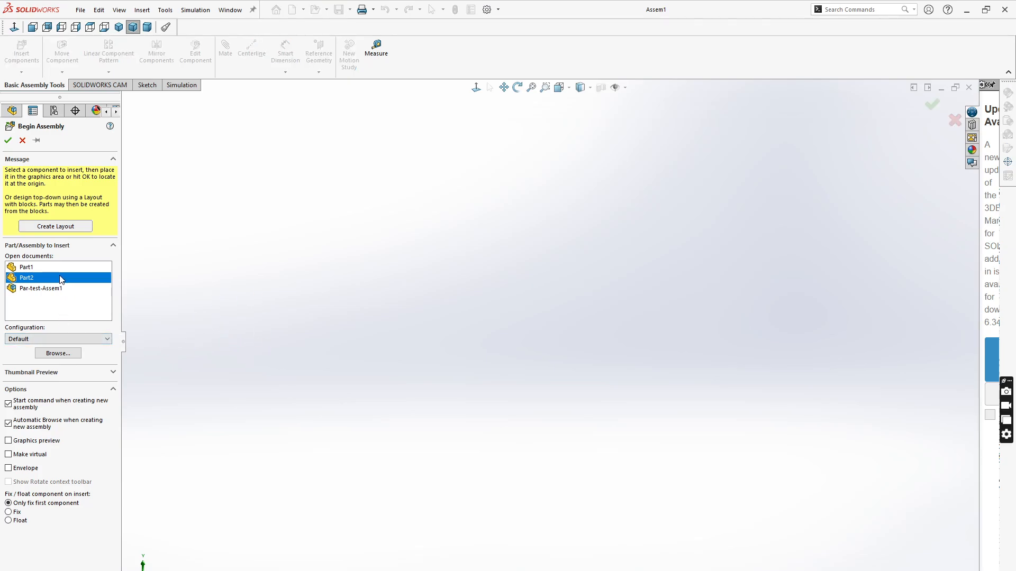
- Insert Part1 and Part2 into the new assembly, placing the tab part above the notched block
left_click(36, 140)
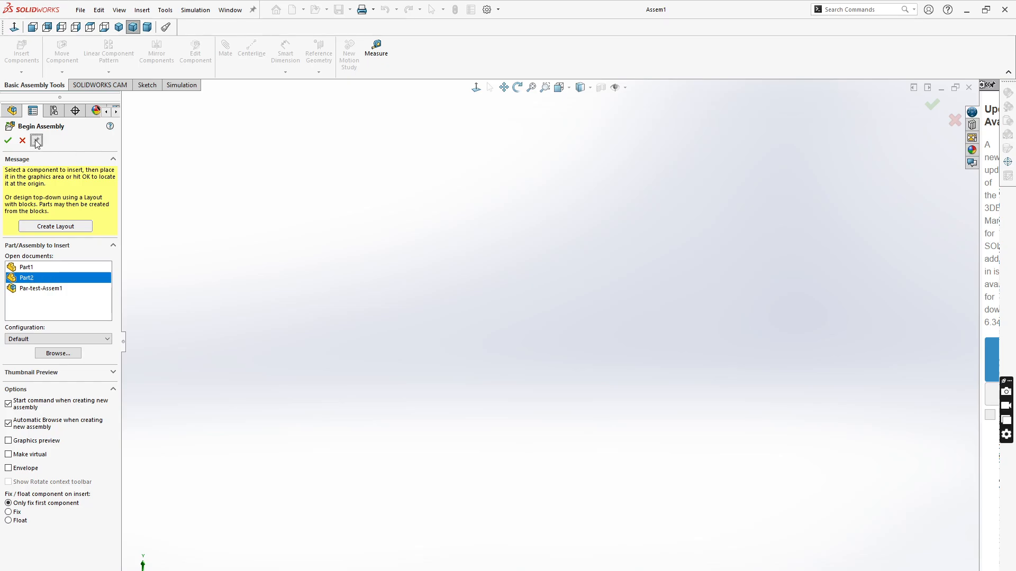
left_click(29, 268)
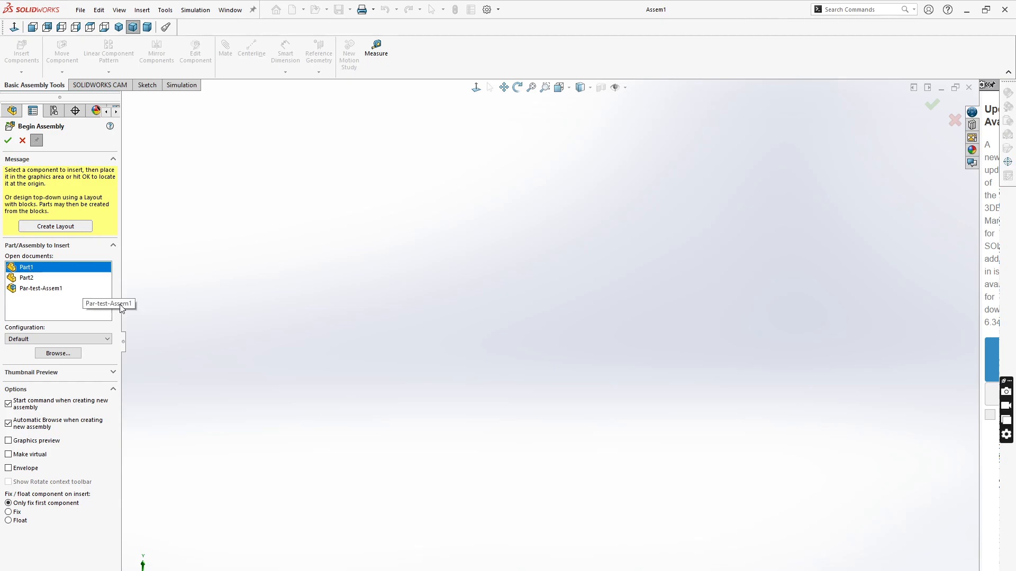
left_click(406, 344)
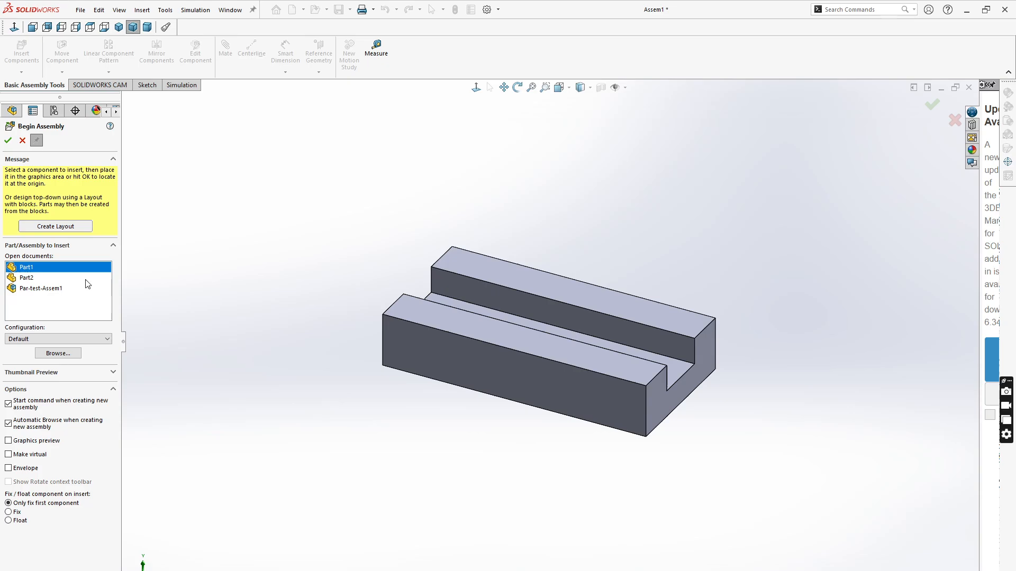
left_click(26, 278)
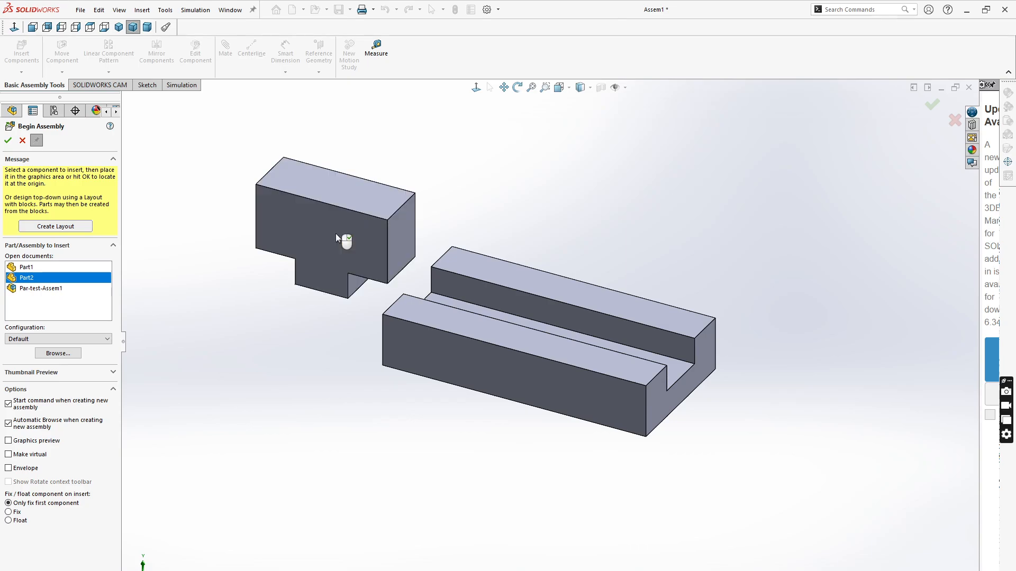
left_click(336, 233)
- Mate the tab's bottom face coincident with the slot floor of the notched block
scroll(642, 322, "down", 8)
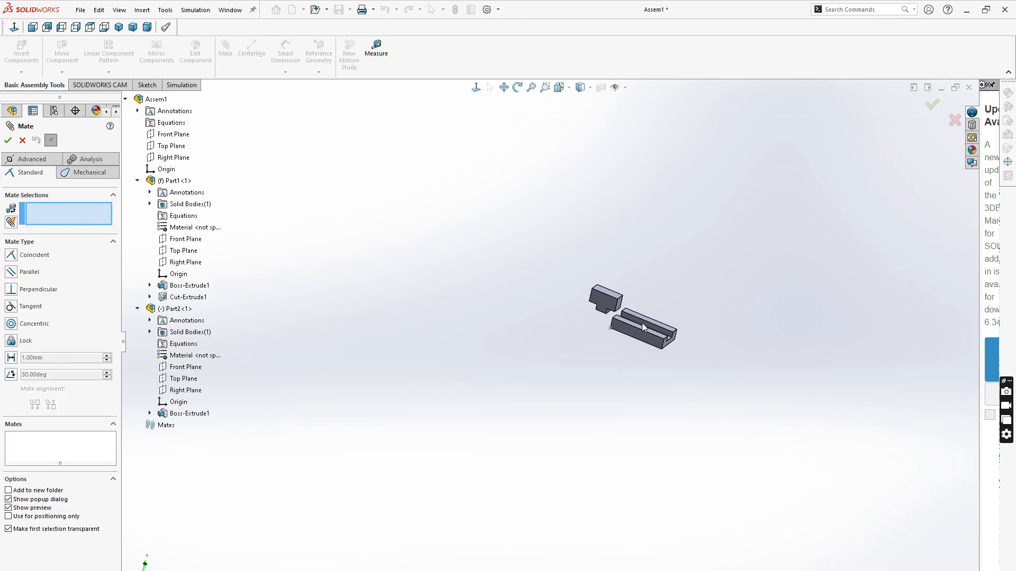
middle_click_drag(503, 346, 591, 290)
left_click(389, 223)
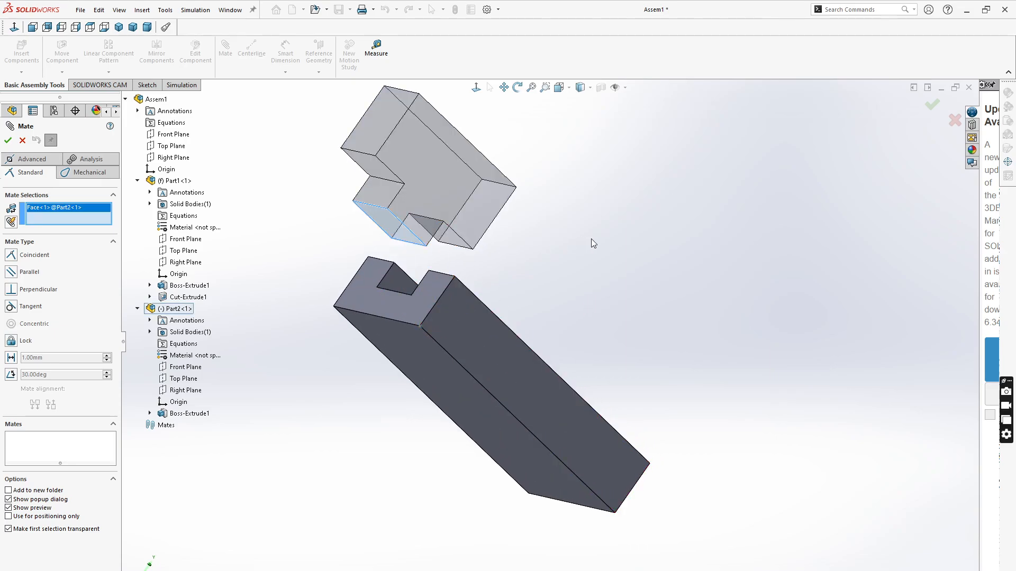
middle_click_drag(591, 240, 537, 301)
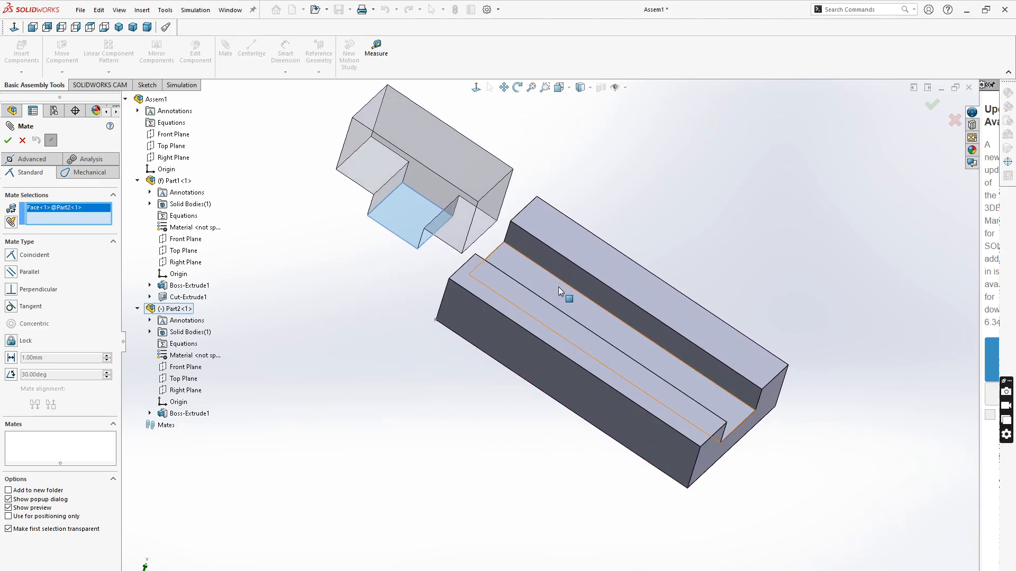
left_click(557, 287)
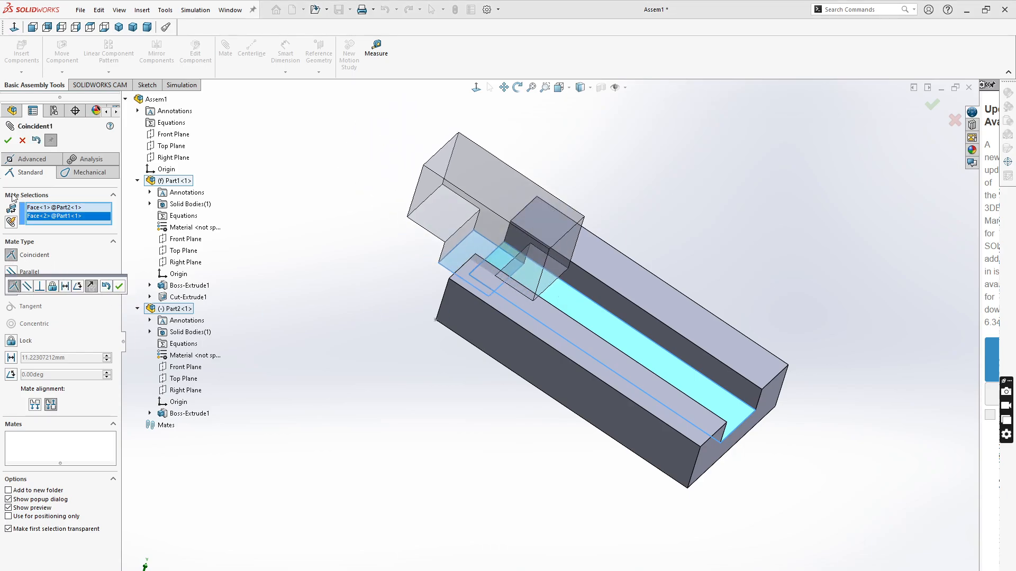
left_click(118, 287)
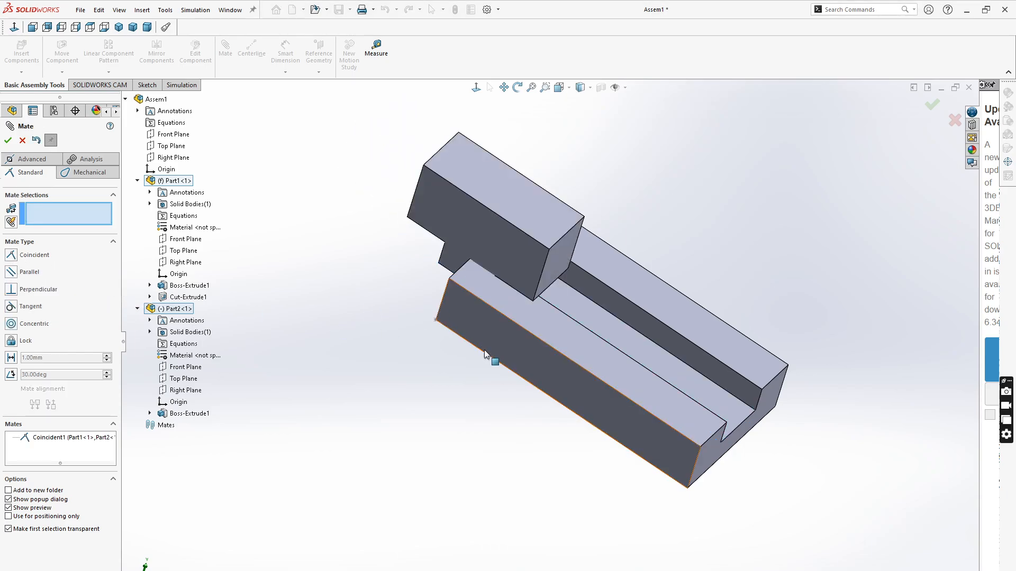
- Mate the tab's side face coincident with the matching side wall of the block's slot
middle_click_drag(436, 351, 510, 377)
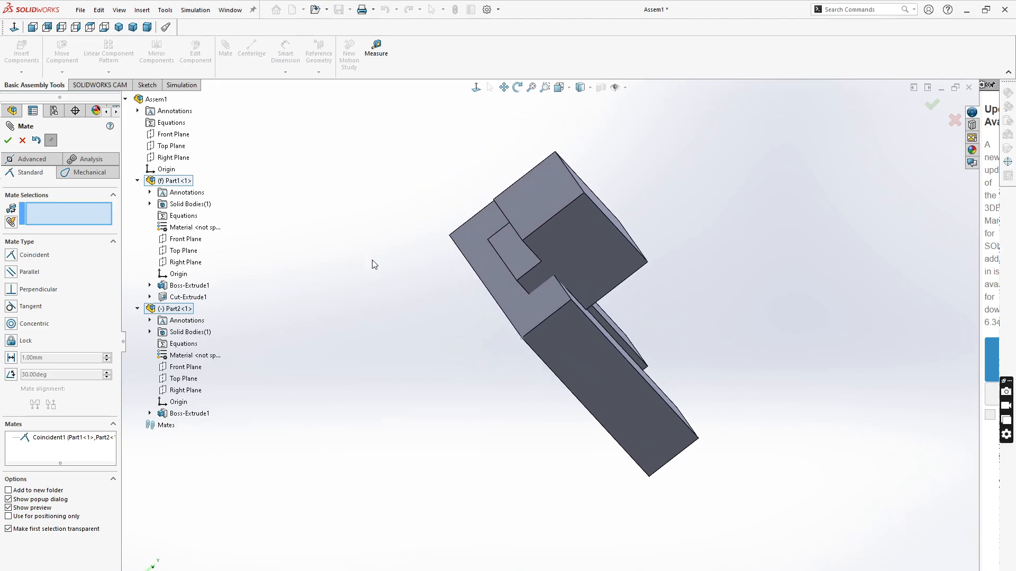
left_click(515, 254)
middle_click_drag(809, 301, 583, 322)
left_click(582, 327)
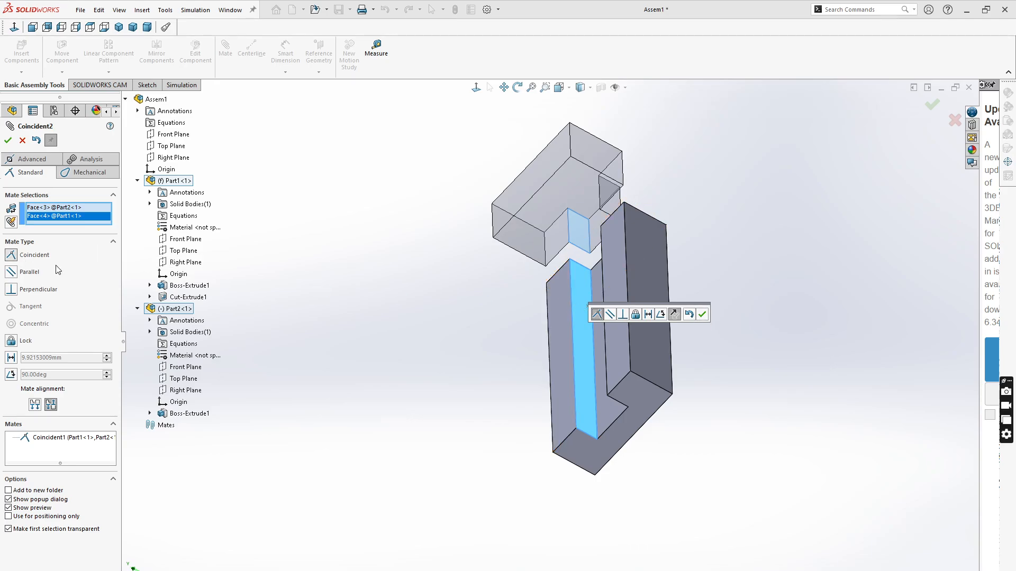
left_click(702, 316)
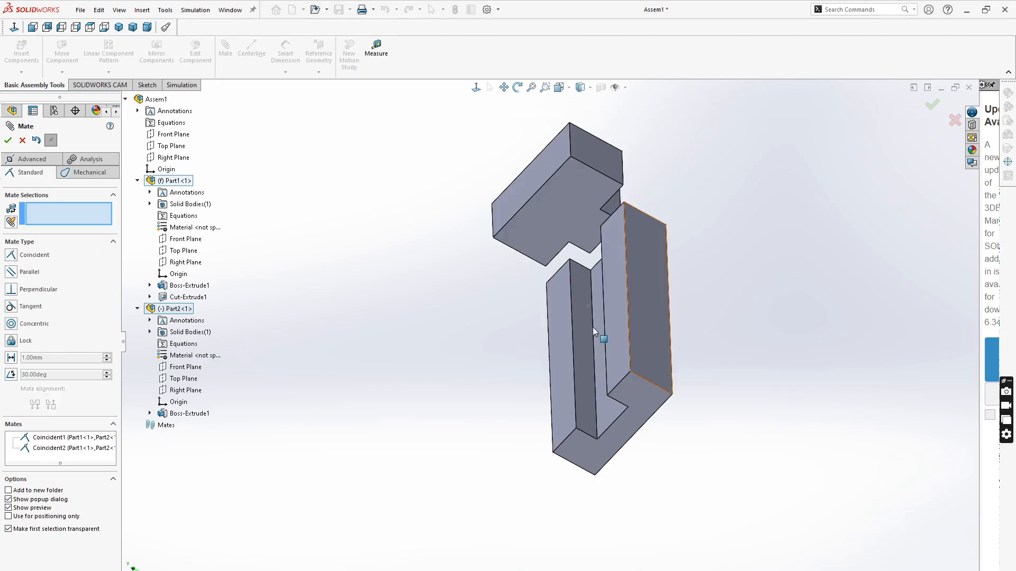
- Add a limit distance mate between the tab's end face and the block's end face, minimum 0 mm, maximum 80 mm
middle_click_drag(433, 318, 488, 243)
left_click_drag(463, 255, 598, 349)
middle_click_drag(598, 349, 488, 321)
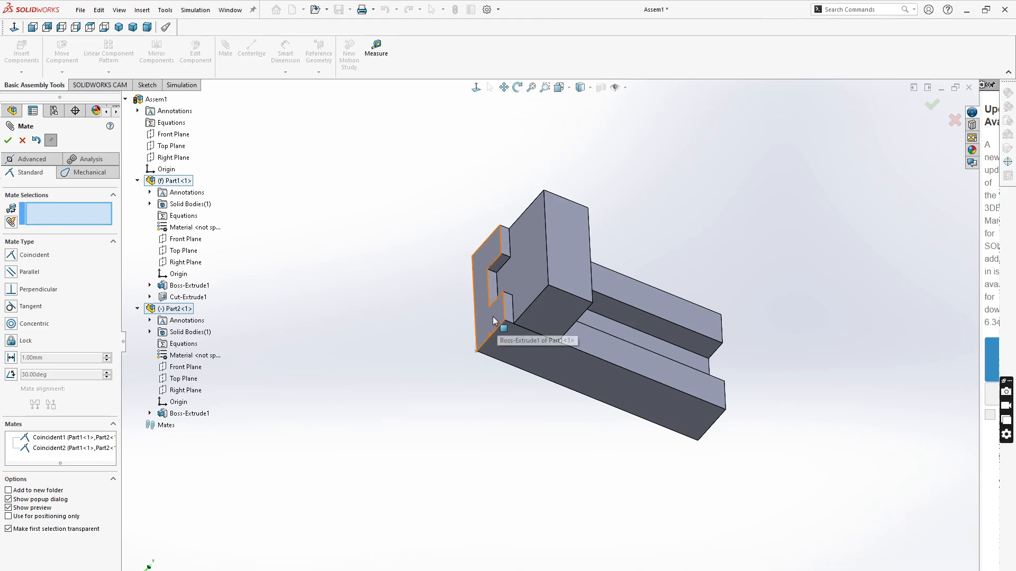
scroll(573, 263, "down", 1)
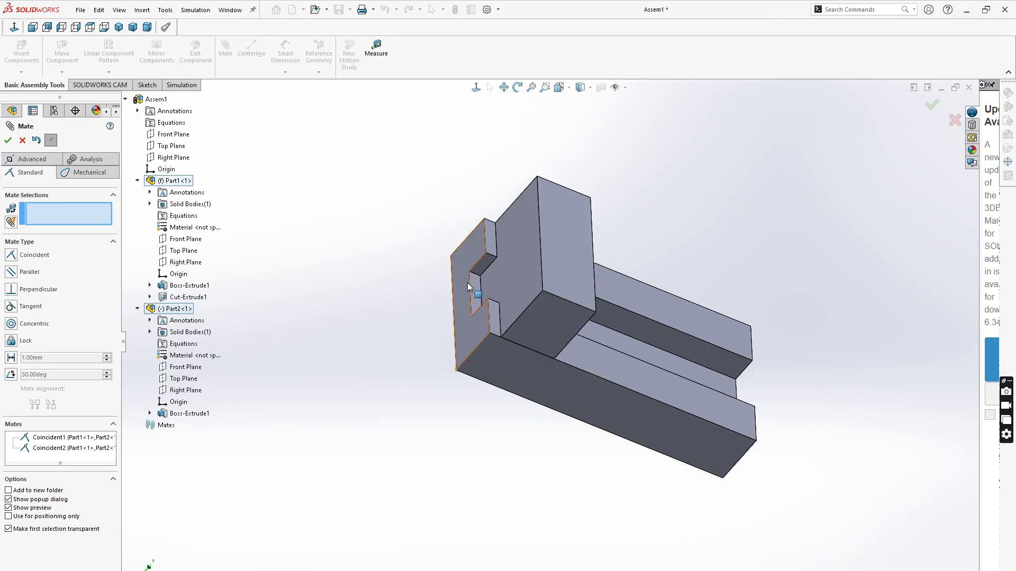
left_click(510, 266)
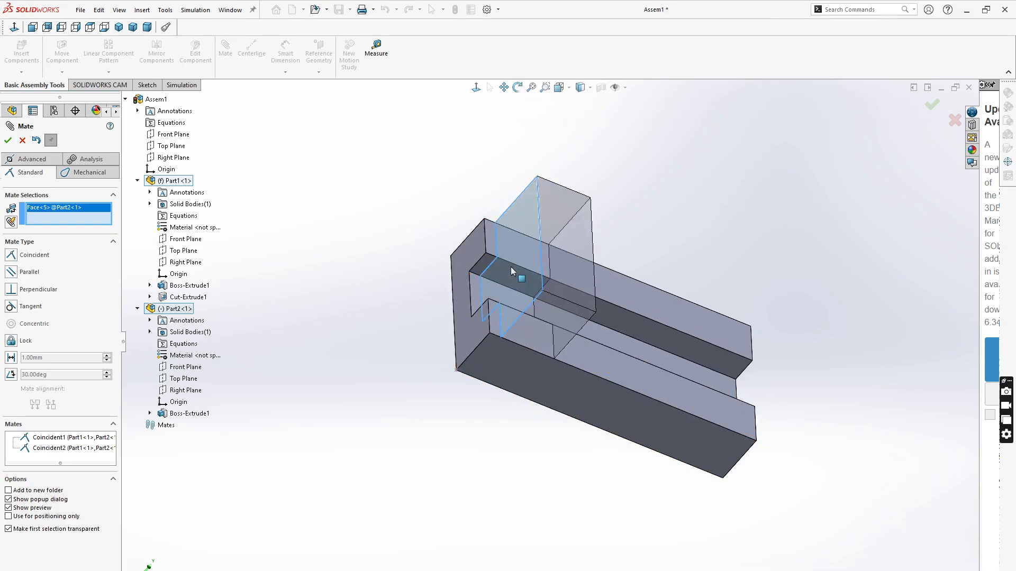
left_click(465, 335)
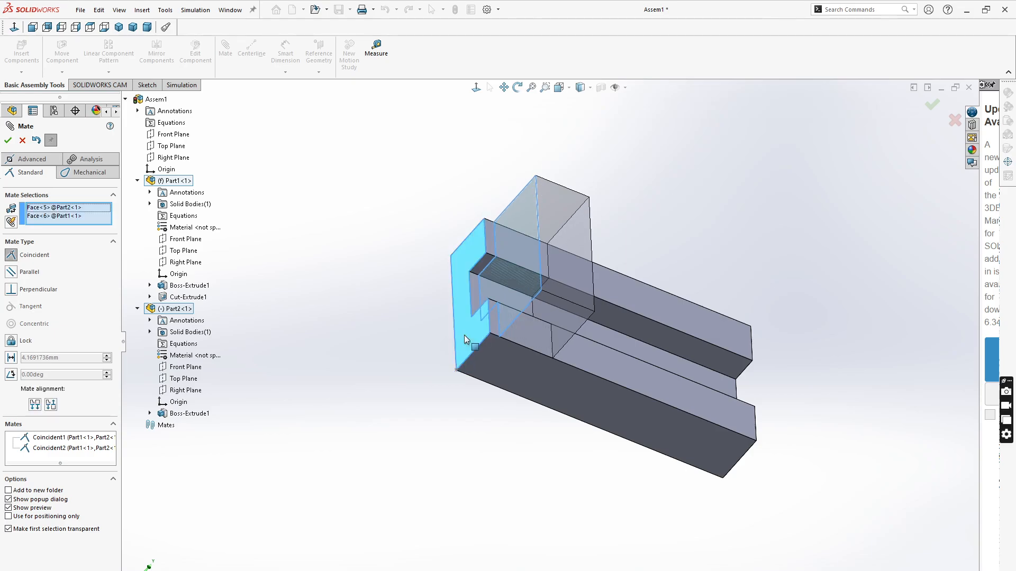
left_click(26, 161)
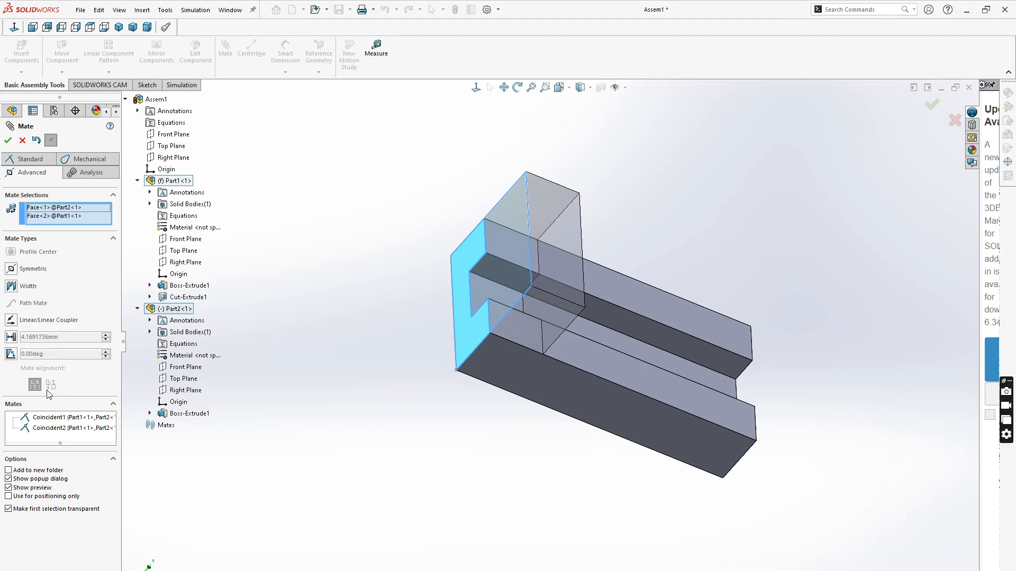
left_click(11, 338)
left_click_drag(56, 400, 25, 401)
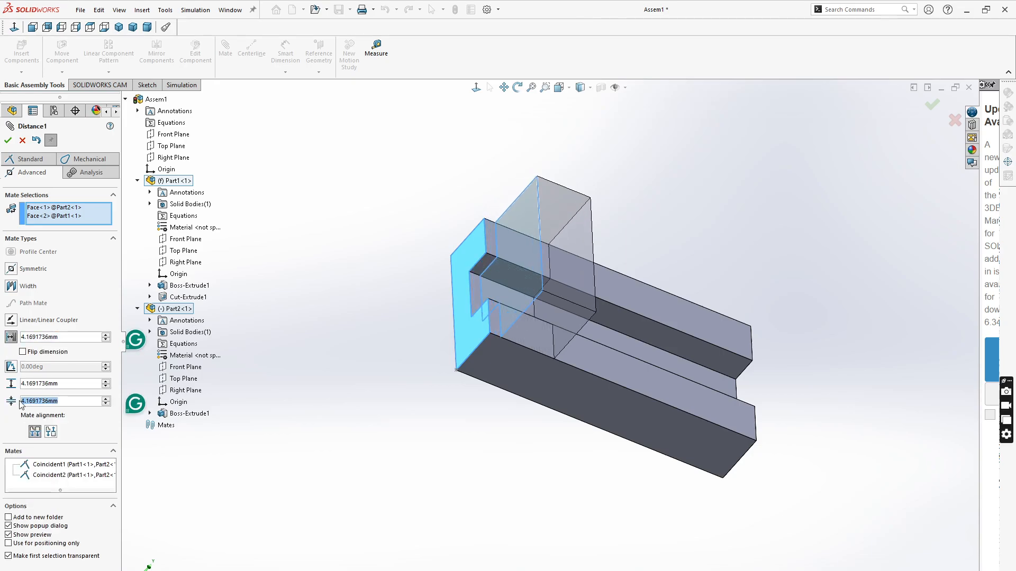
type("0")
left_click(29, 384)
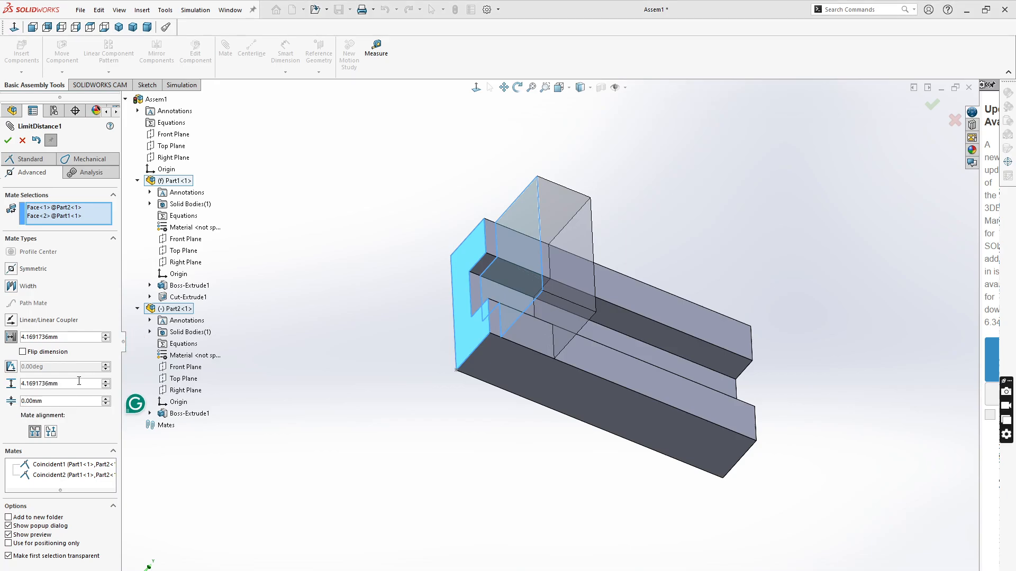
left_click_drag(68, 385, 19, 384)
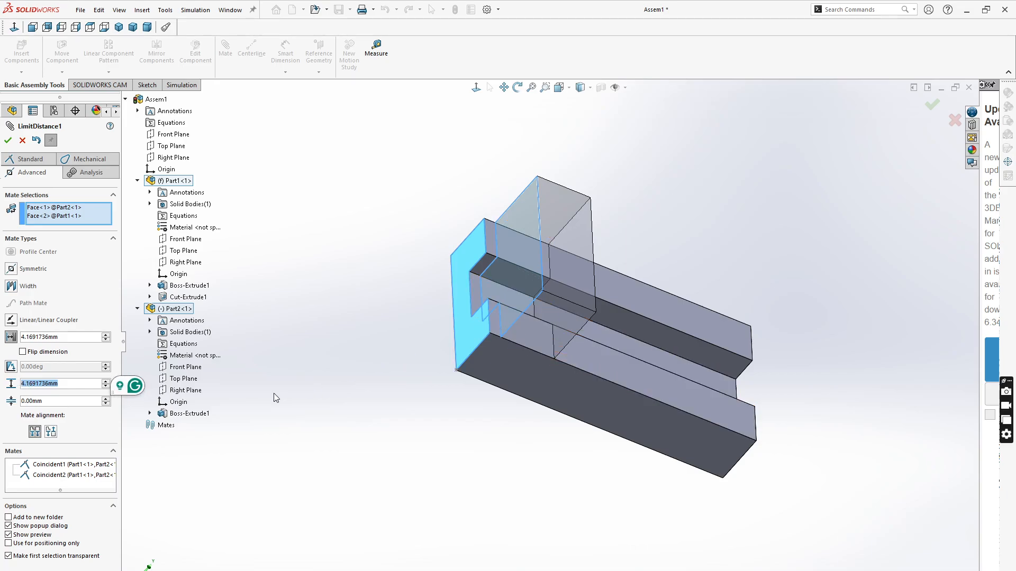
type("80.00mm")
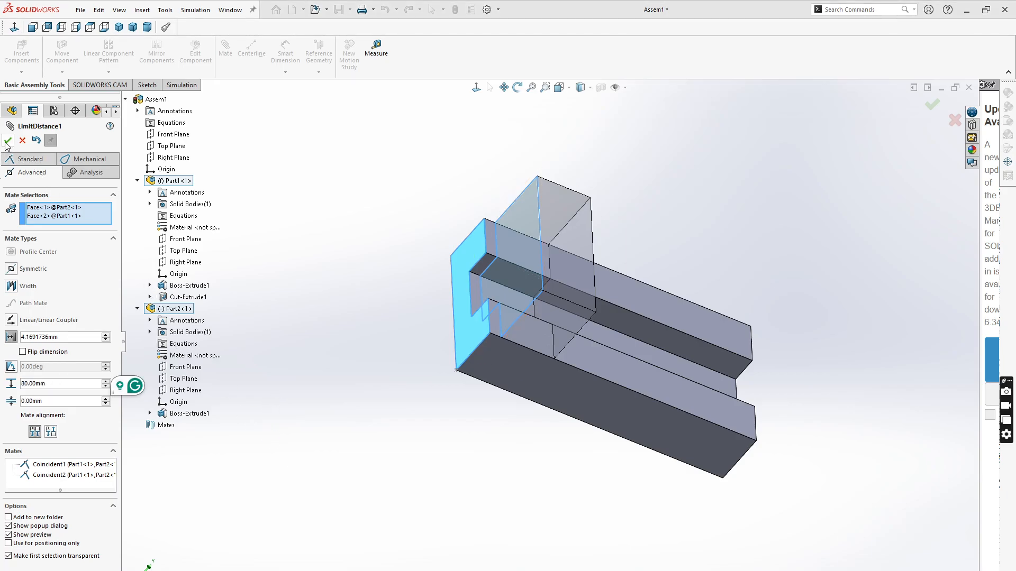
left_click(8, 140)
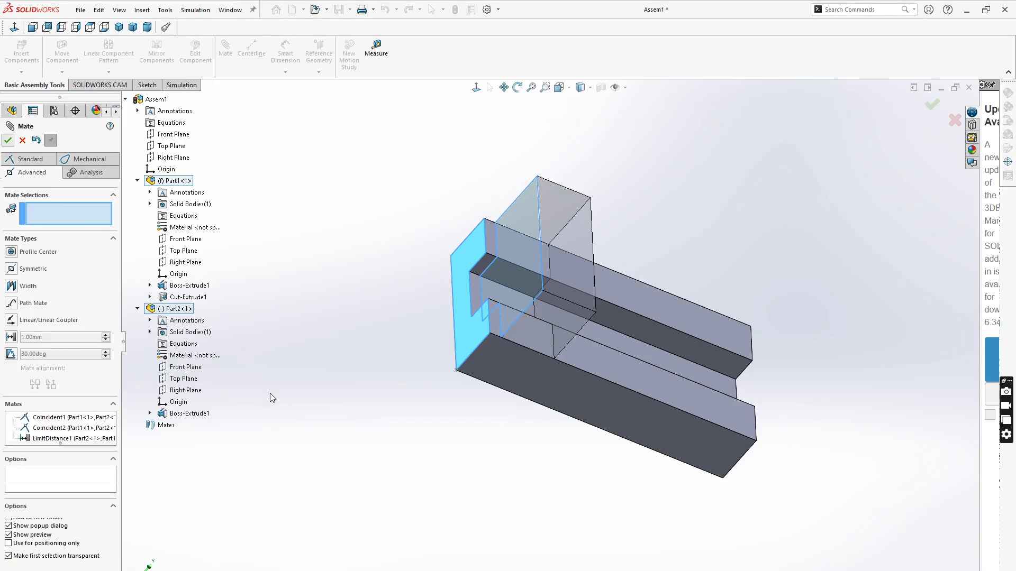
- Close the mate command and drag the tab along the block's slot to test its limited travel, leaving it near the middle
left_click(8, 140)
left_click(539, 324)
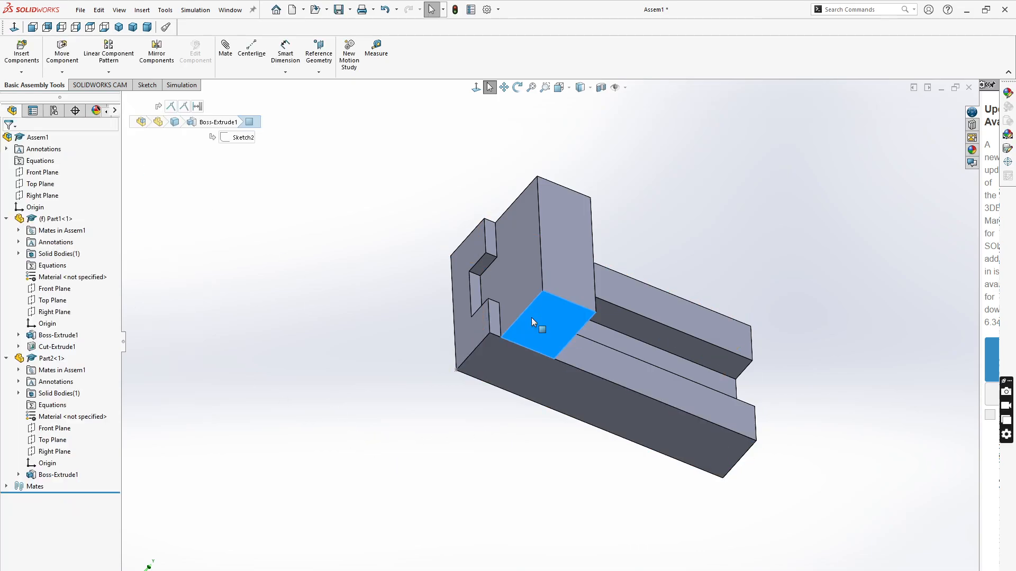
right_click_drag(540, 325, 804, 418)
left_click(591, 511)
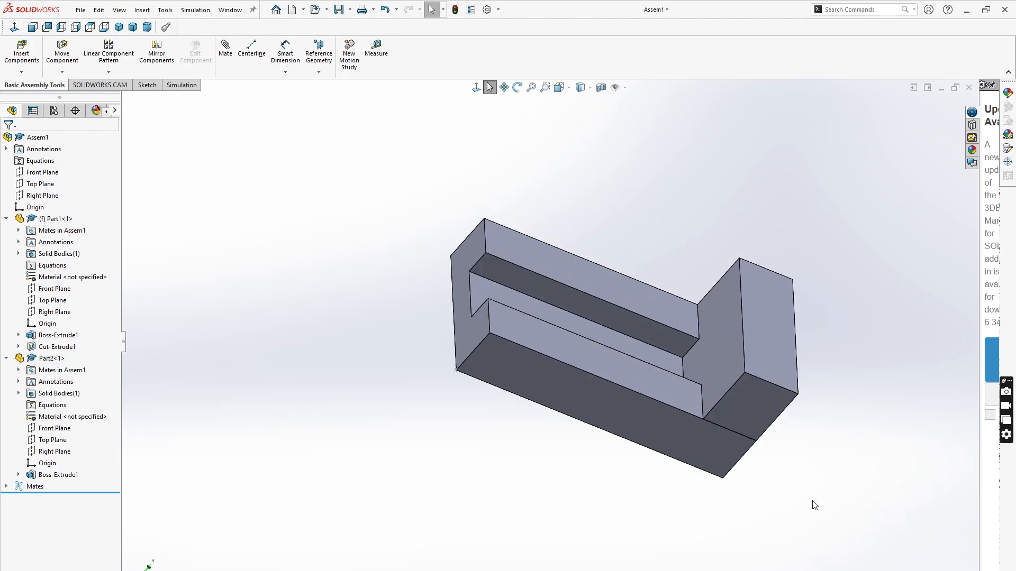
middle_click_drag(814, 502, 817, 392)
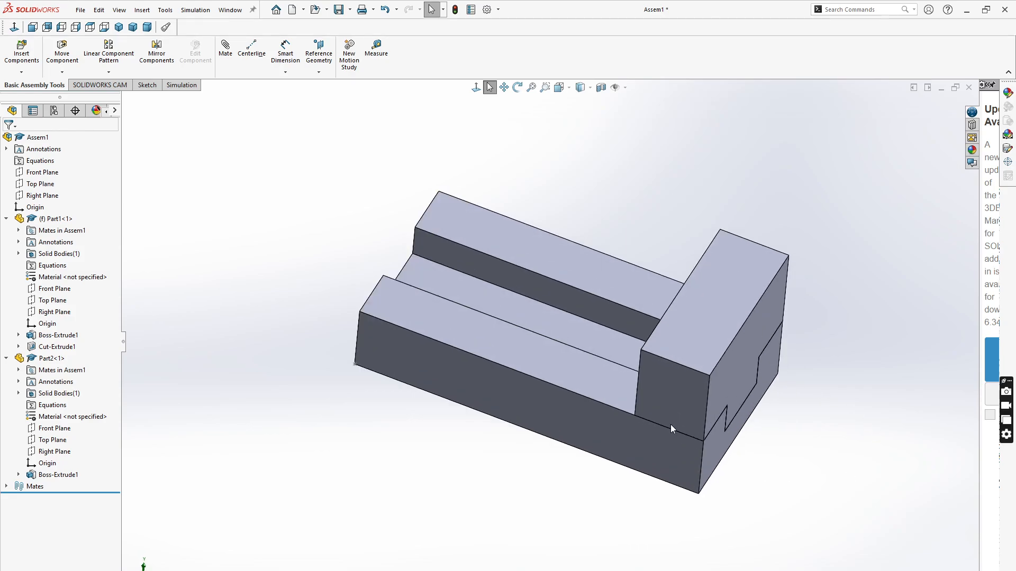
left_click_drag(627, 391, 462, 371)
left_click(134, 452)
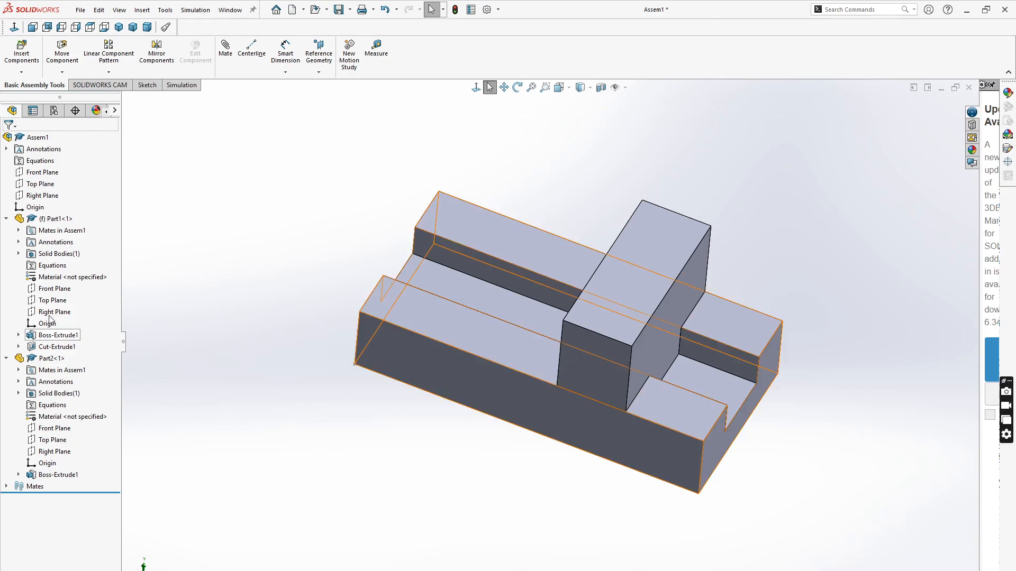
- Open the assembly's Equations, Global Variables, and Dimensions dialog
left_click(168, 11)
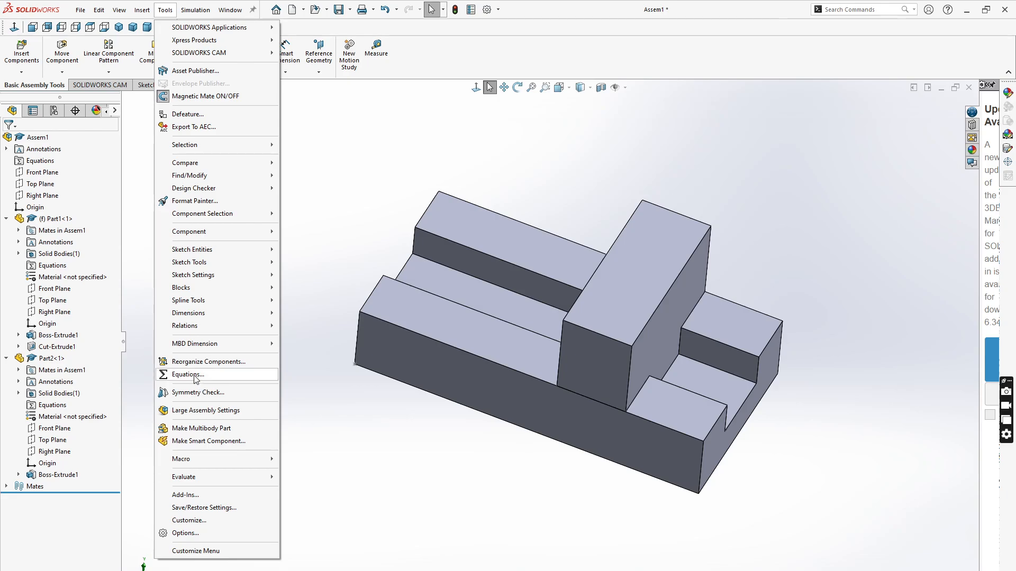
left_click(188, 375)
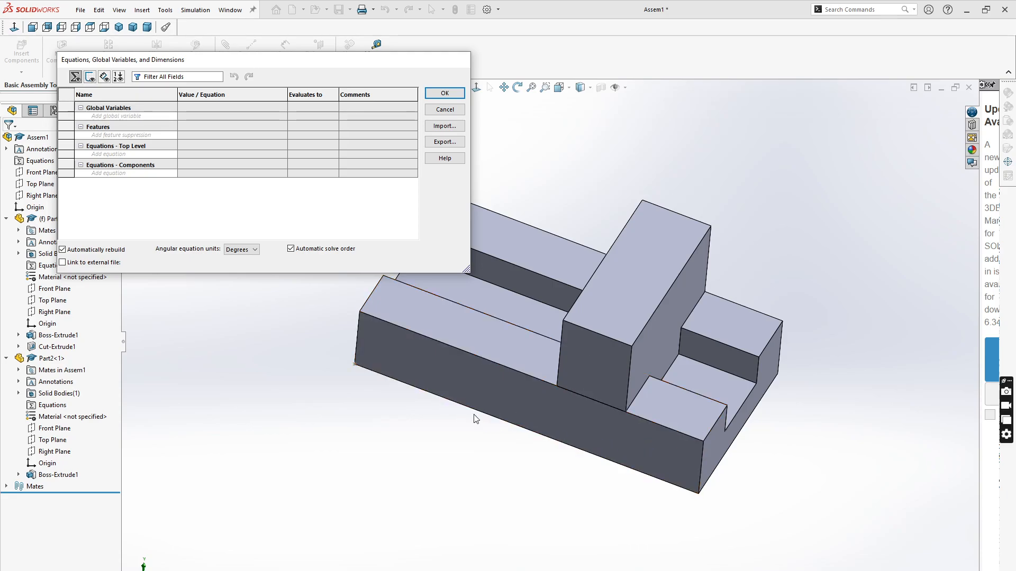
- Create a global variable named L with a value of 100mm
left_click(133, 117)
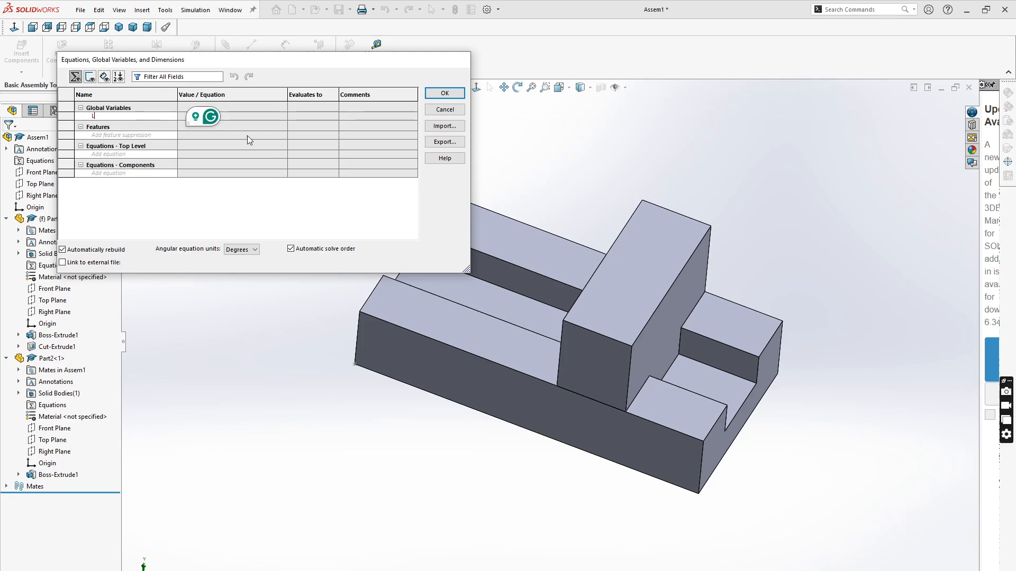
type("L")
left_click(240, 115)
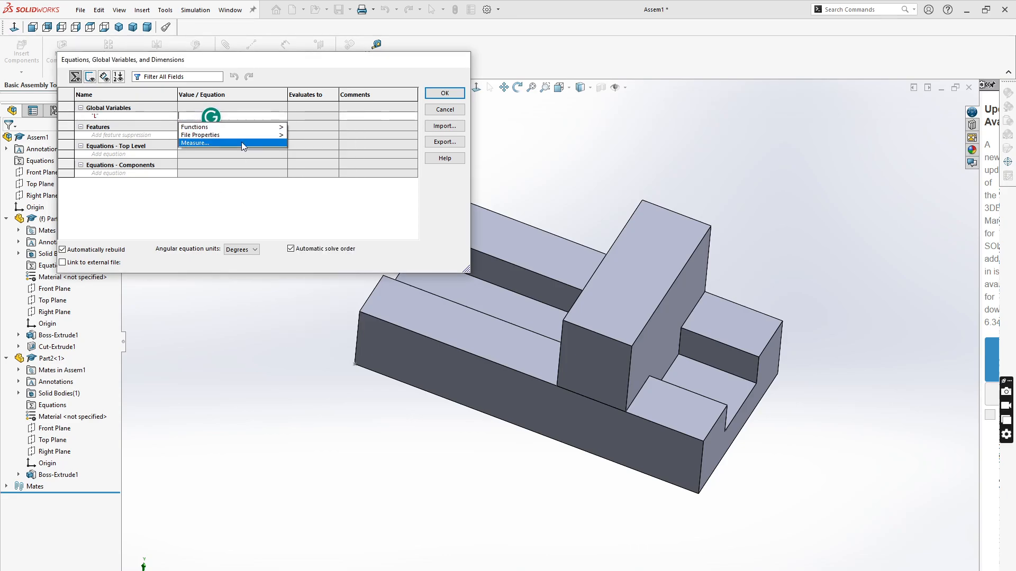
type("100")
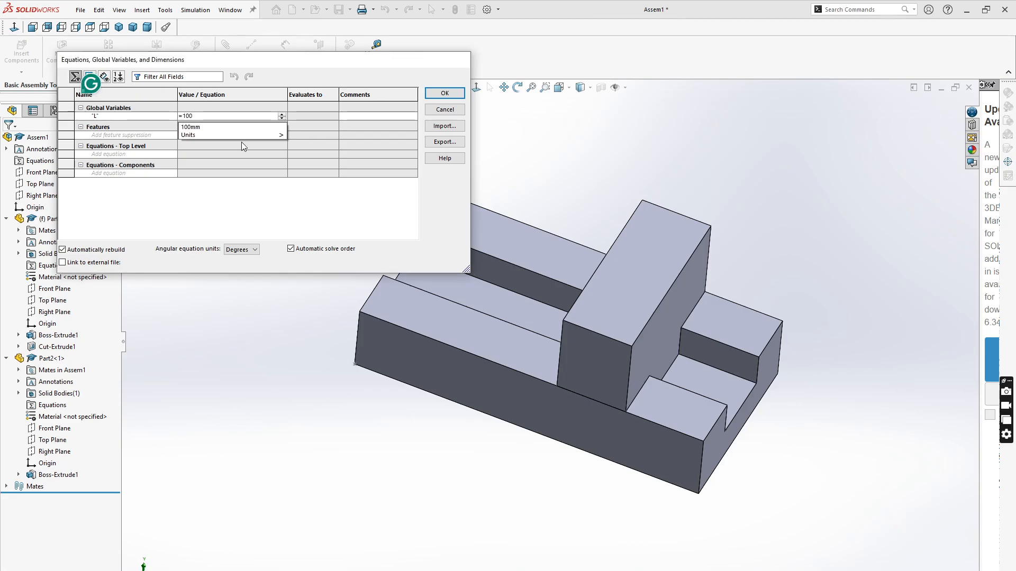
left_click(201, 127)
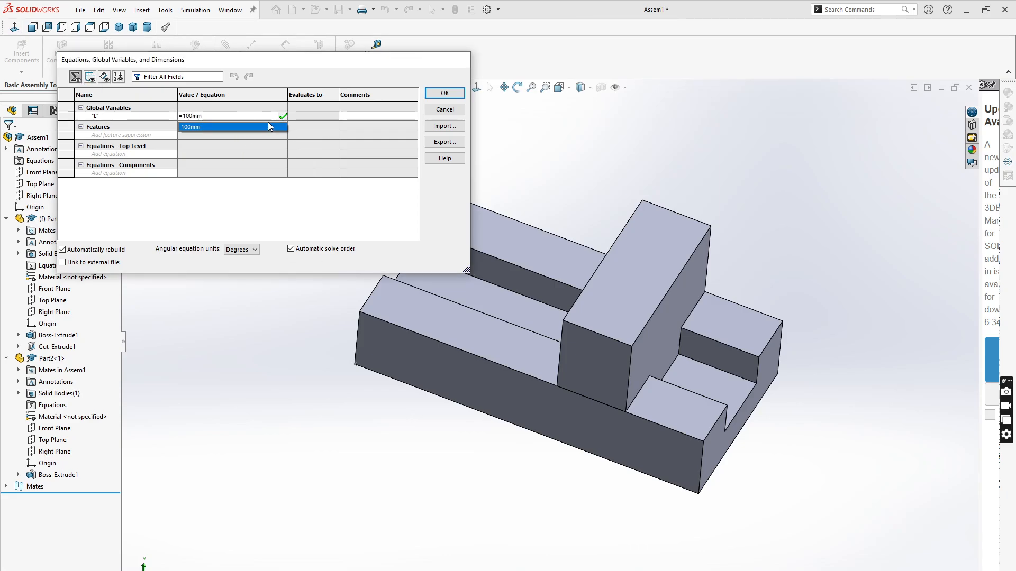
left_click(282, 116)
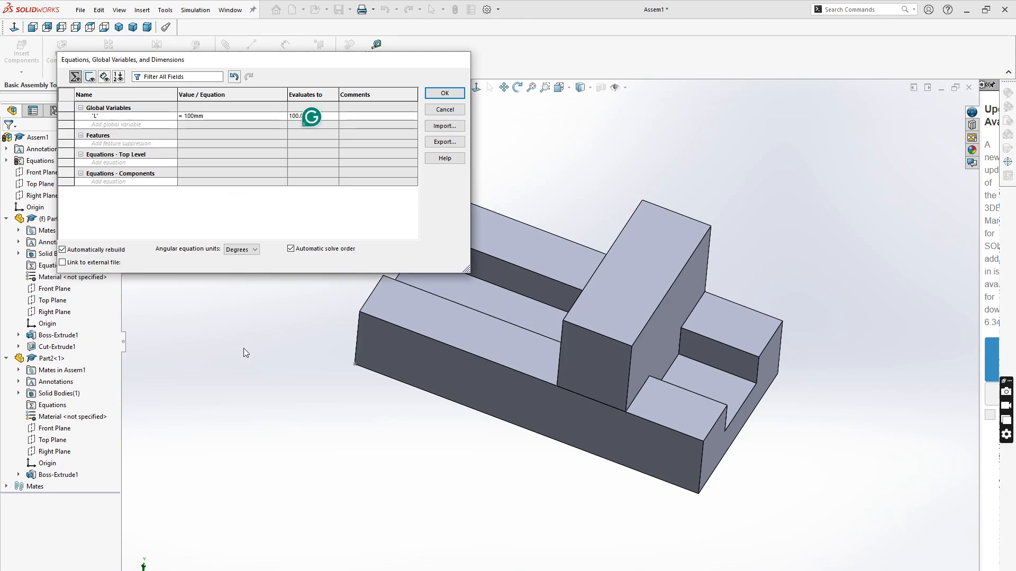
- Add a component equation linking the block sketch's 100 mm length dimension to the global variable L
left_click(140, 184)
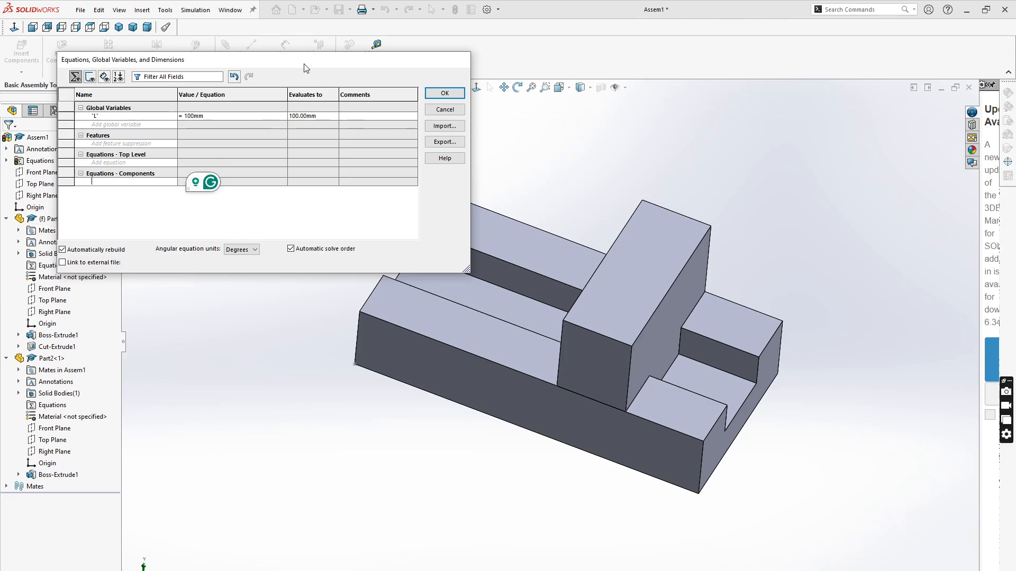
left_click_drag(290, 66, 332, 38)
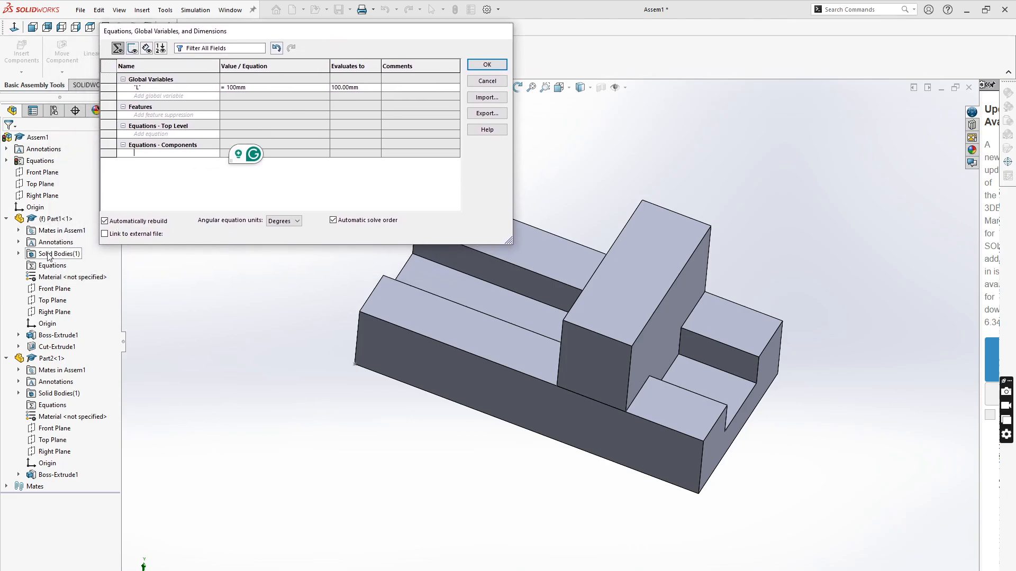
left_click(19, 336)
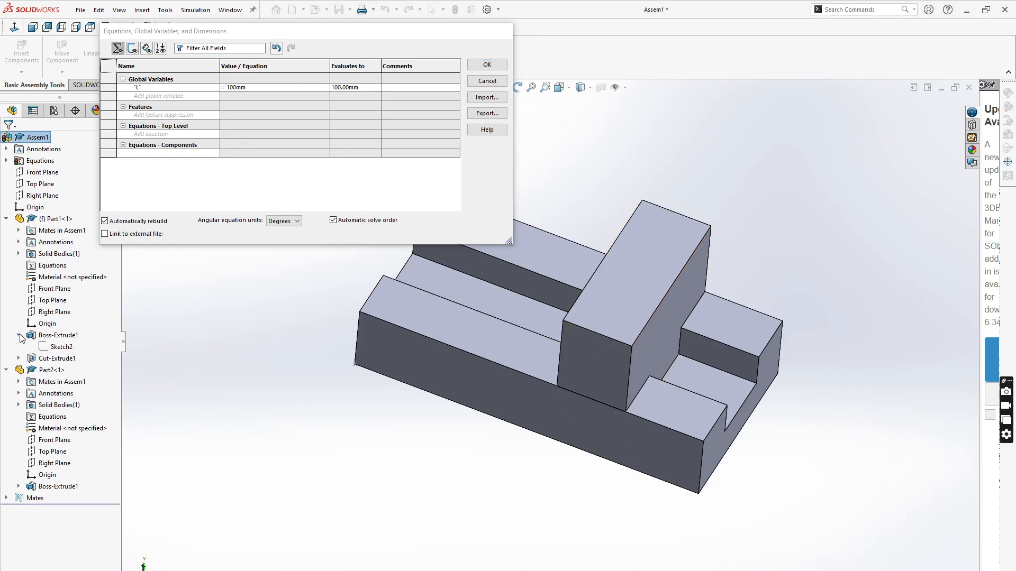
left_click(45, 349)
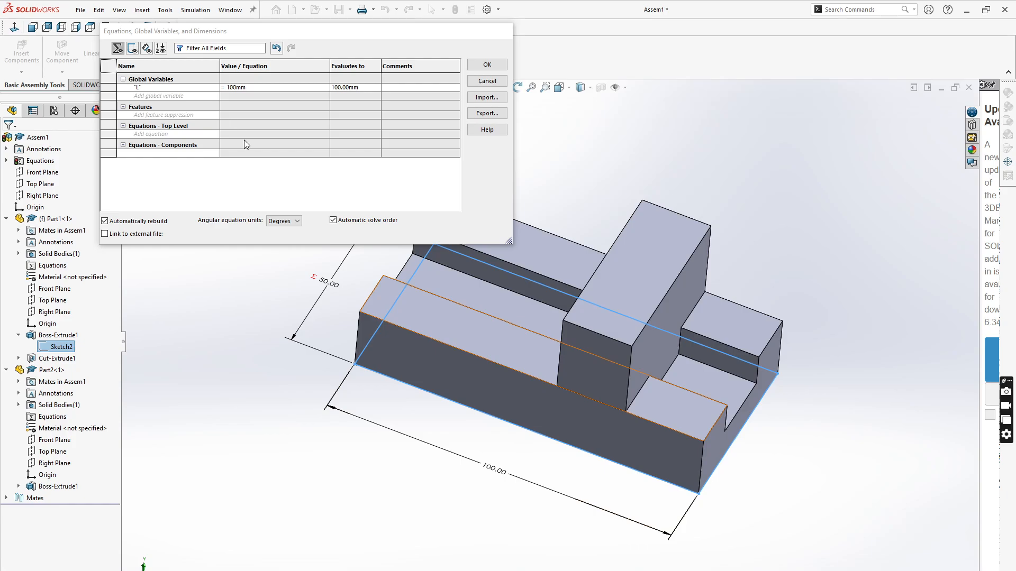
left_click(147, 154)
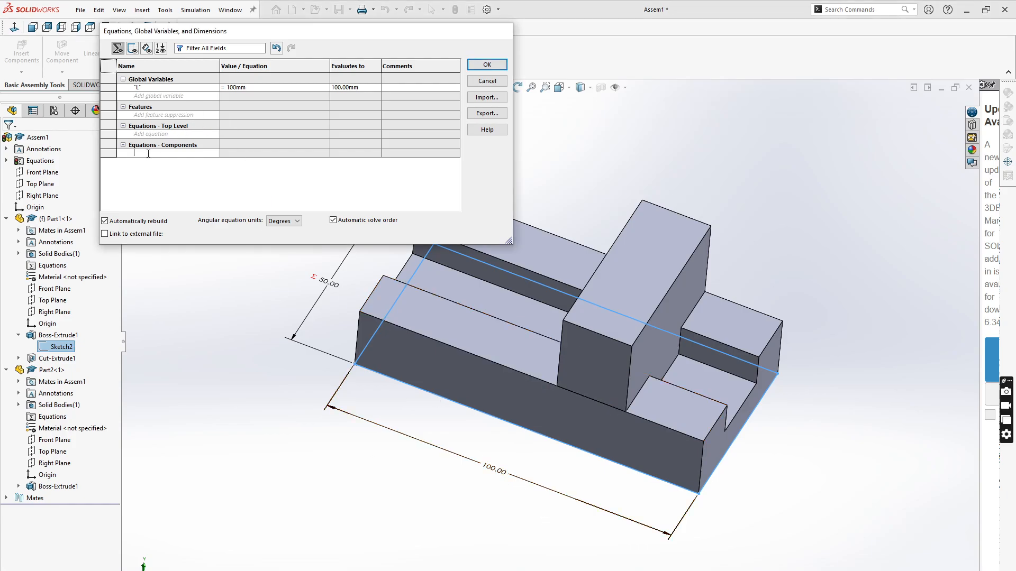
left_click(500, 471)
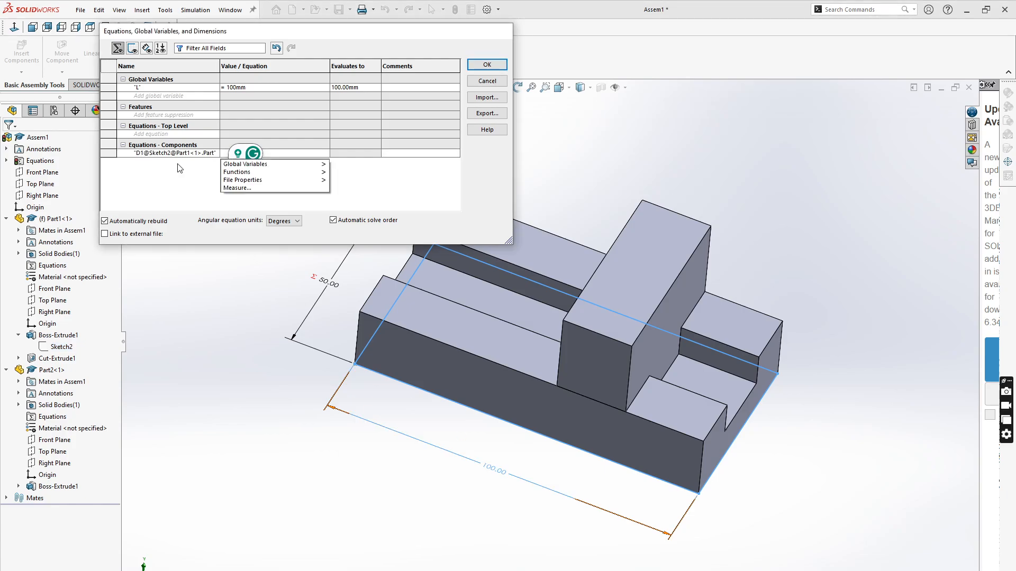
left_click(246, 180)
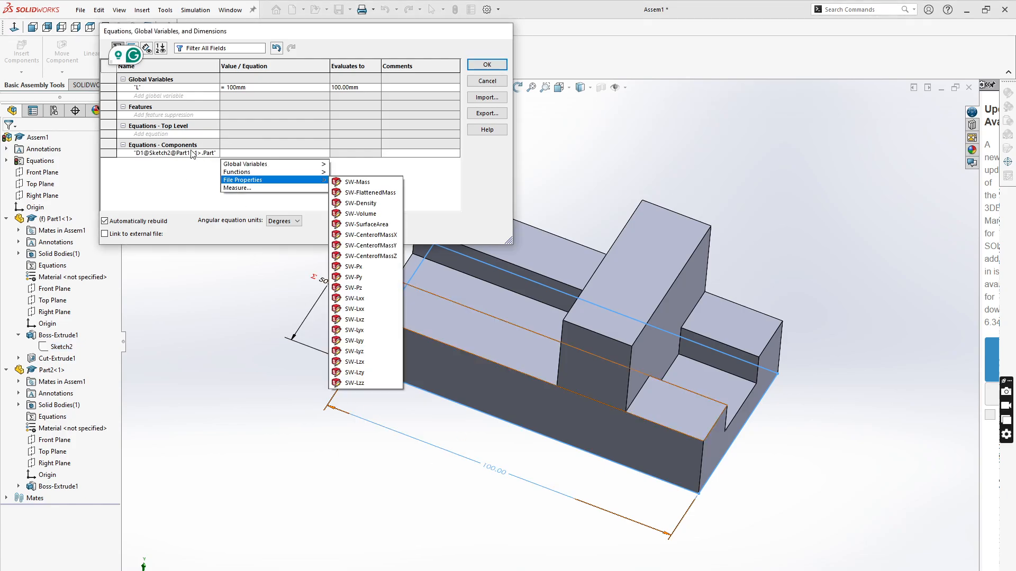
left_click(227, 154)
type("==")
mouse_move(240, 165)
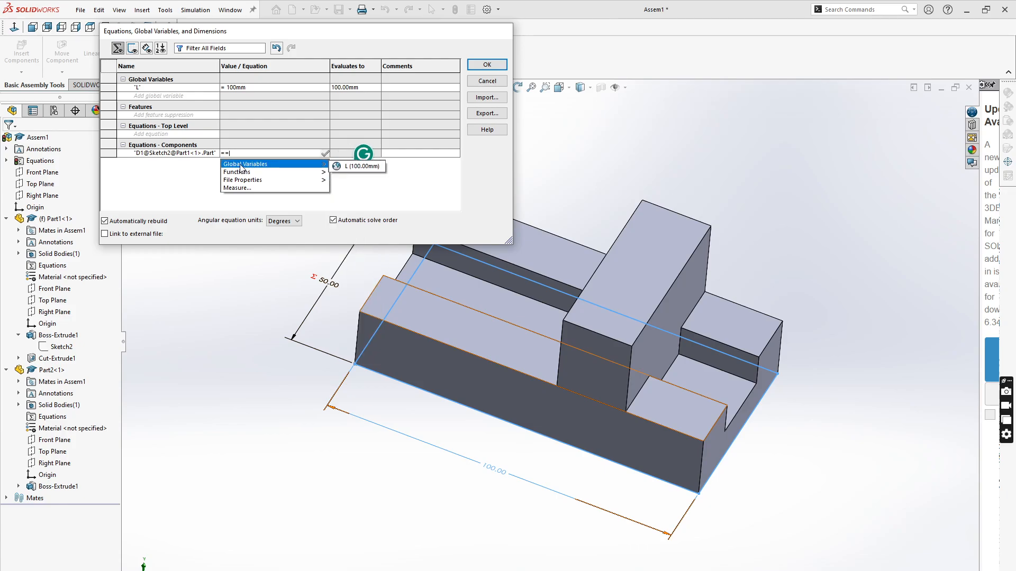
left_click(360, 166)
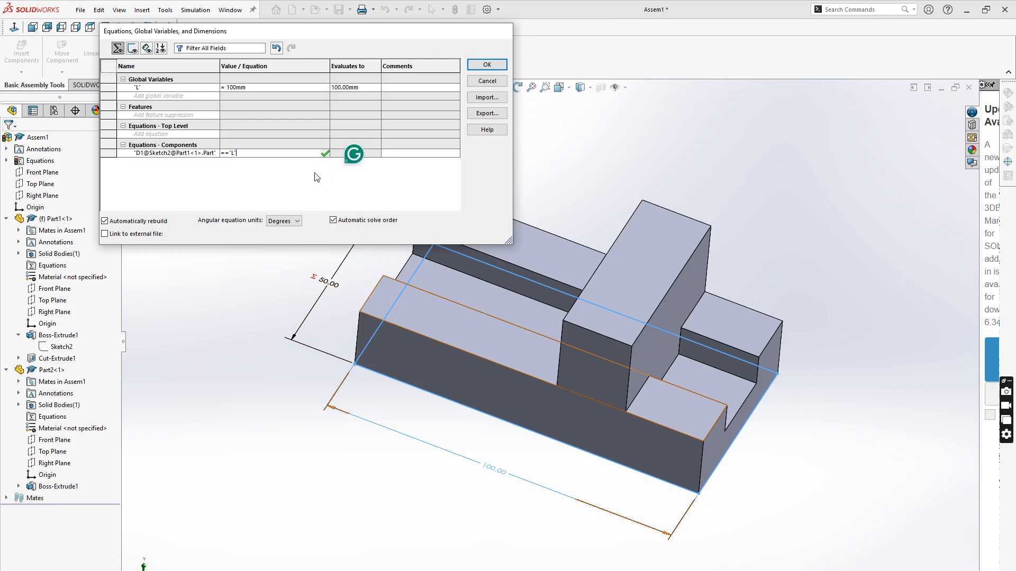
left_click(229, 153)
mouse_move(226, 176)
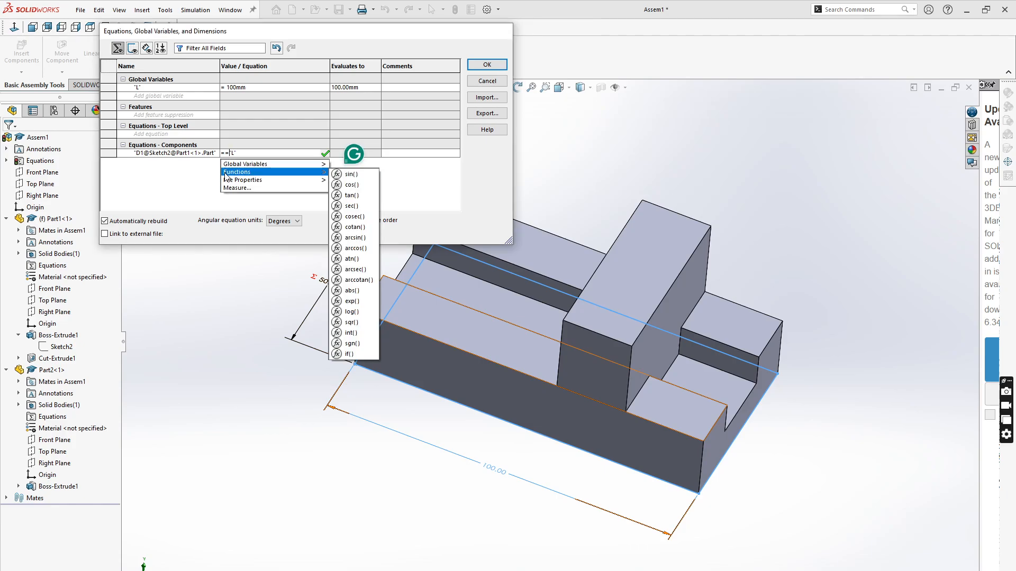
key("BackSpace")
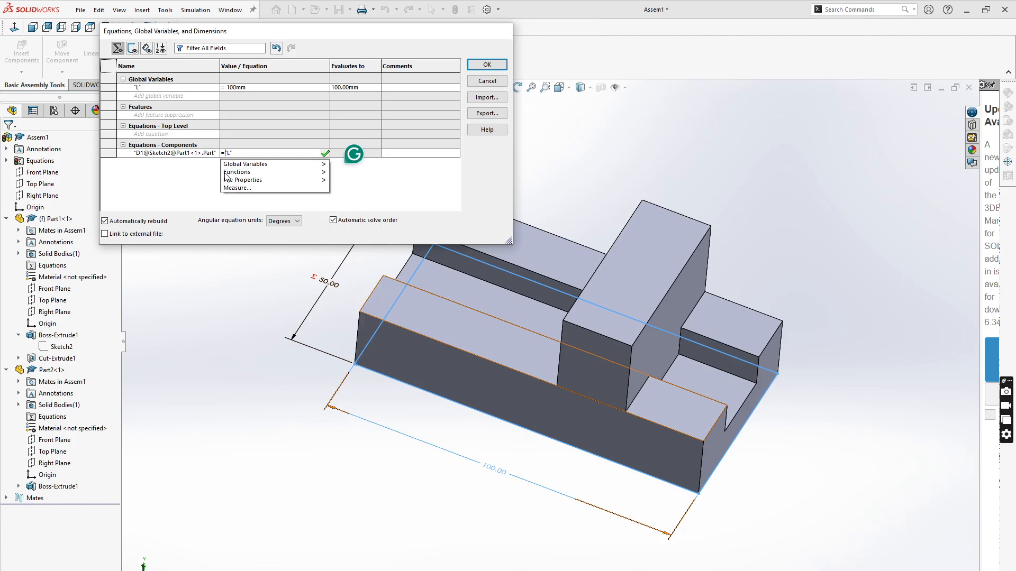
left_click(323, 155)
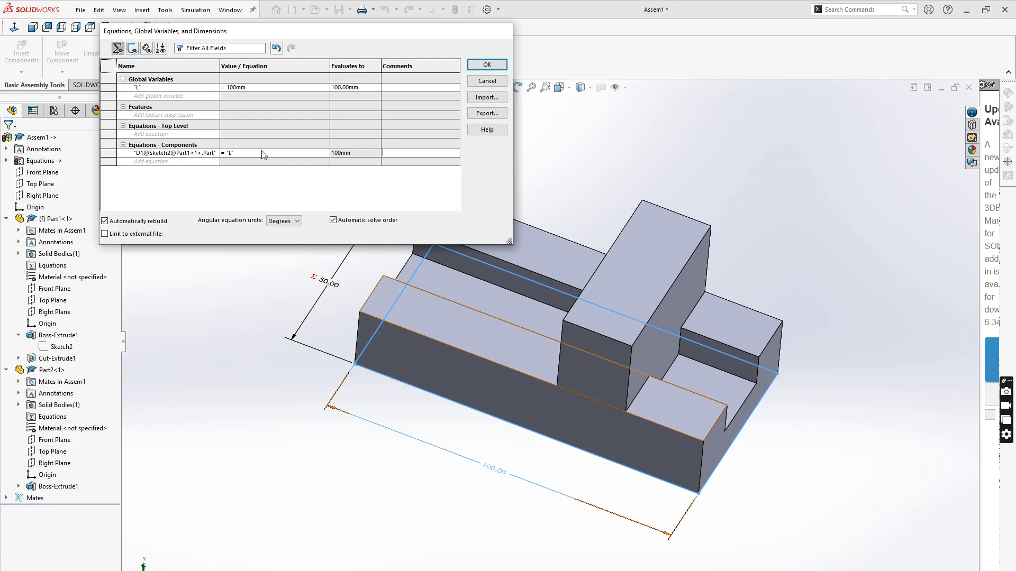
- Re-enter the block length equation's value as = 'L'
left_click(500, 431)
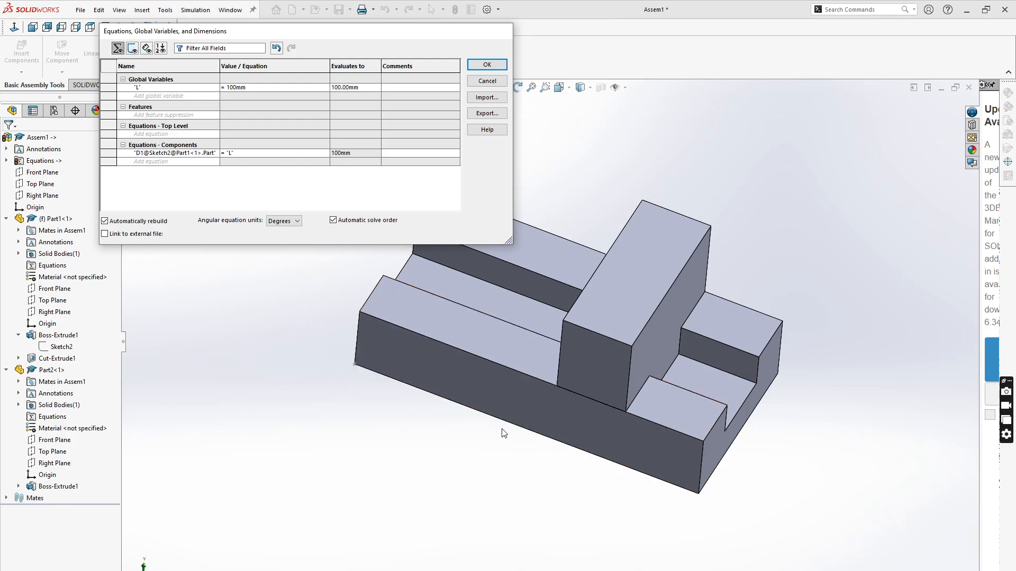
key("f")
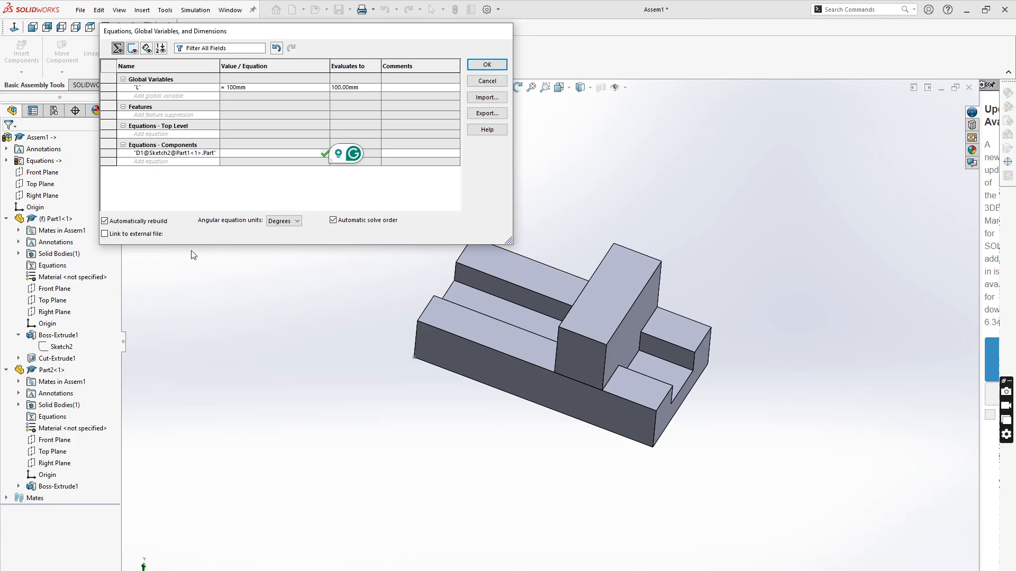
type("=")
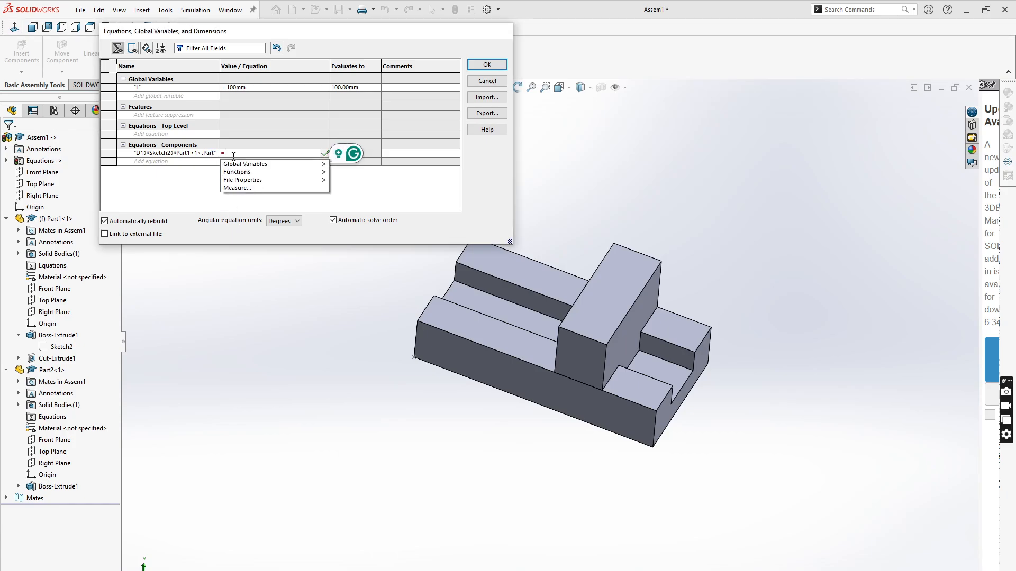
mouse_move(249, 164)
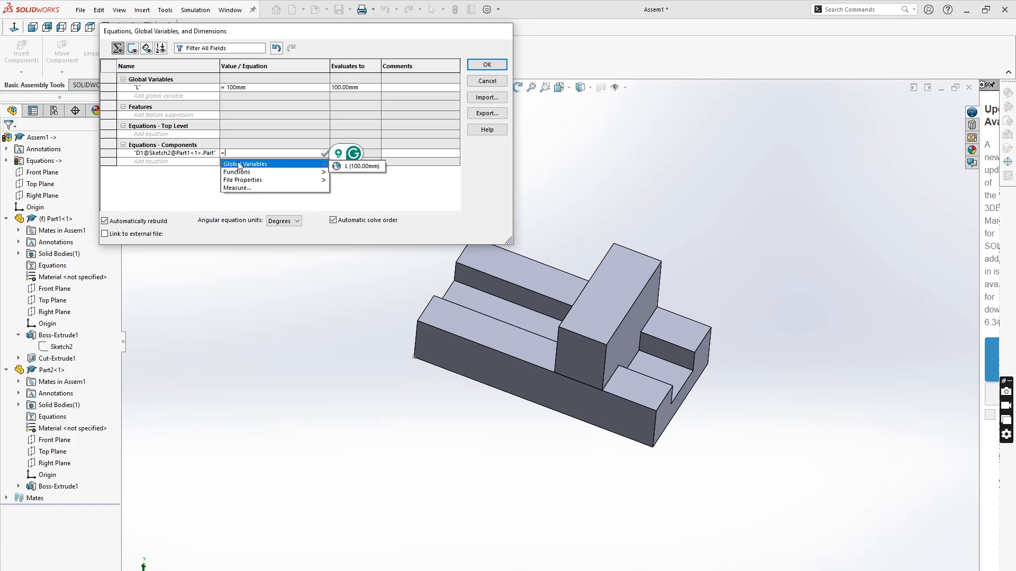
left_click(353, 167)
left_click(324, 153)
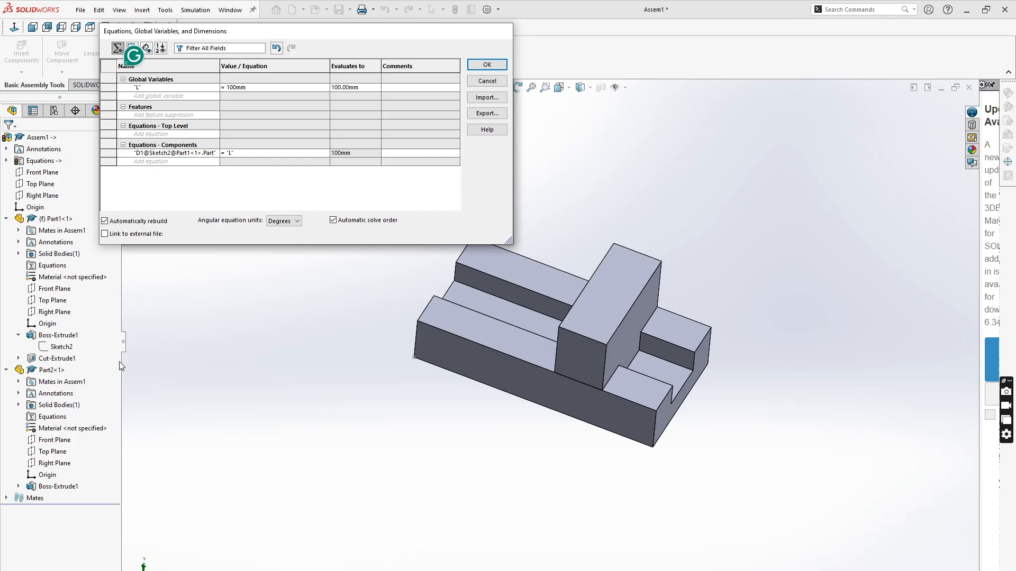
- Show the tab part's sketch dimensions and add a component equation for its 50 mm width dimension
left_click(48, 348)
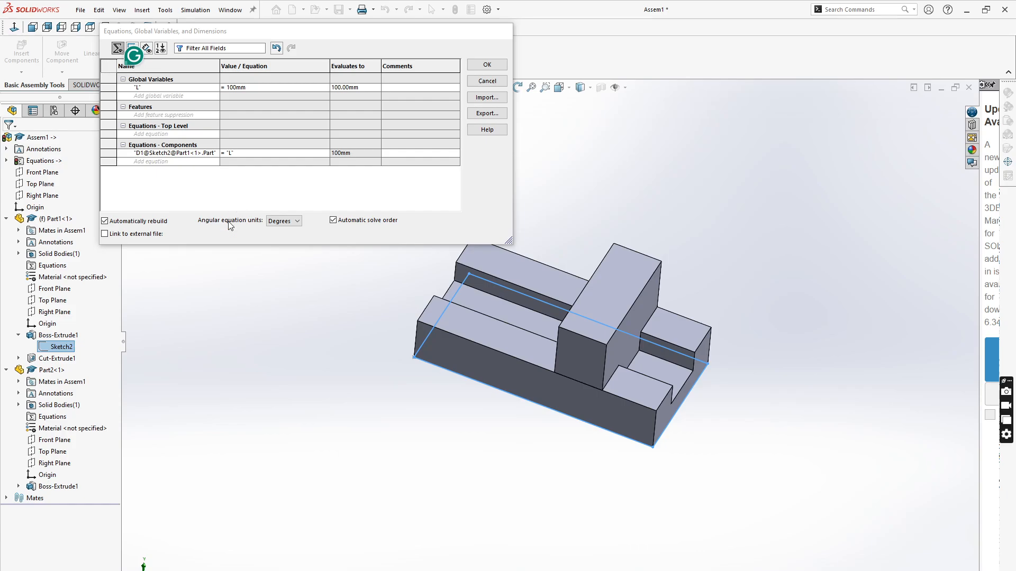
left_click(247, 360)
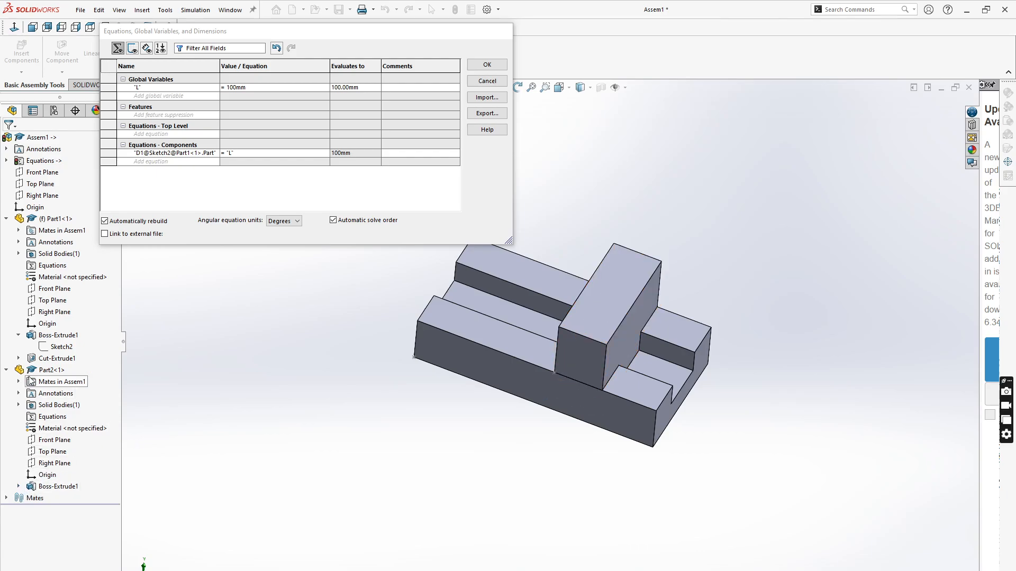
left_click(19, 486)
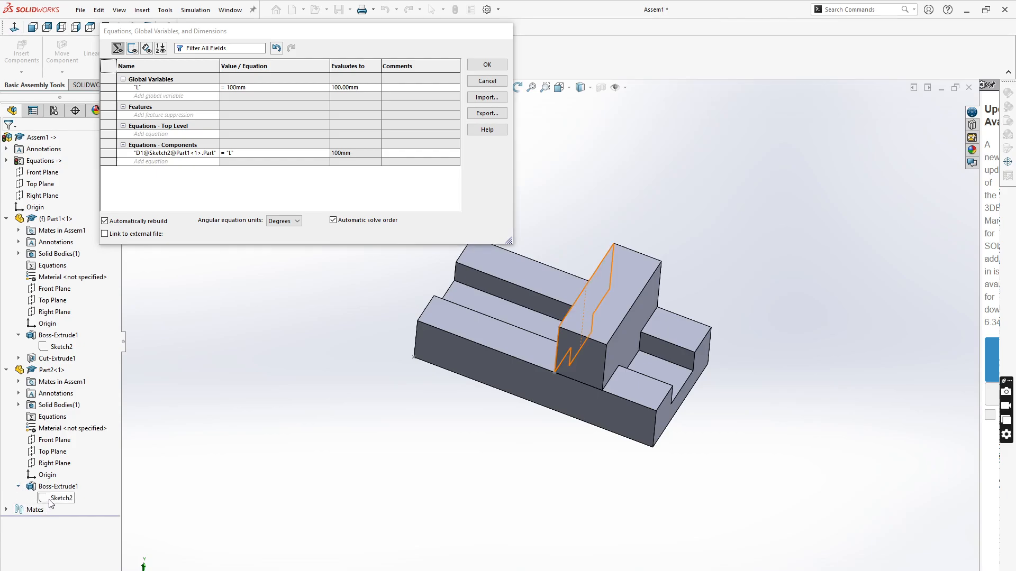
left_click(48, 500)
mouse_move(380, 507)
middle_mouse_down()
mouse_move(422, 550)
mouse_move(402, 488)
mouse_move(405, 526)
mouse_move(416, 523)
middle_mouse_up()
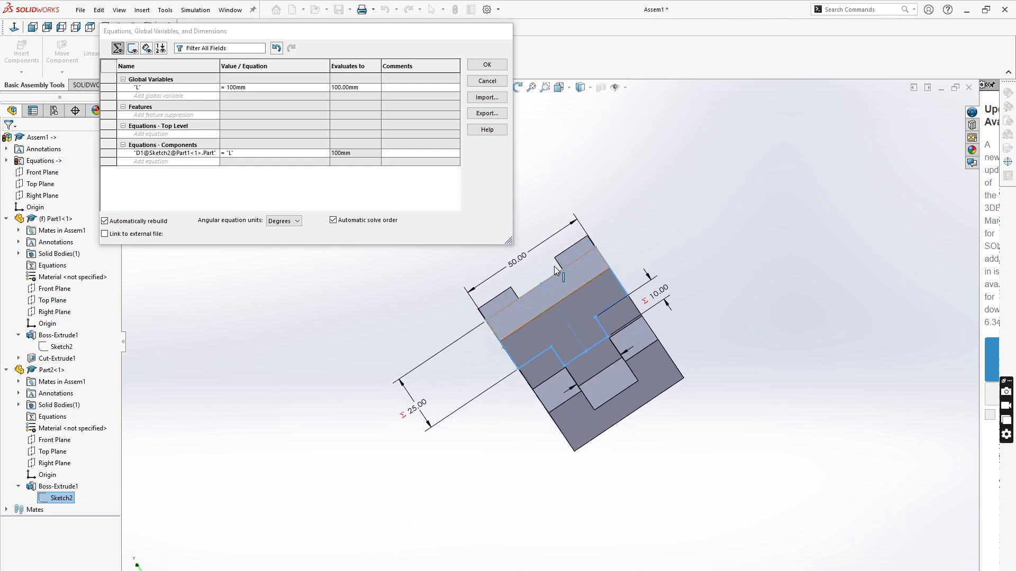
scroll(541, 247, "down", 1)
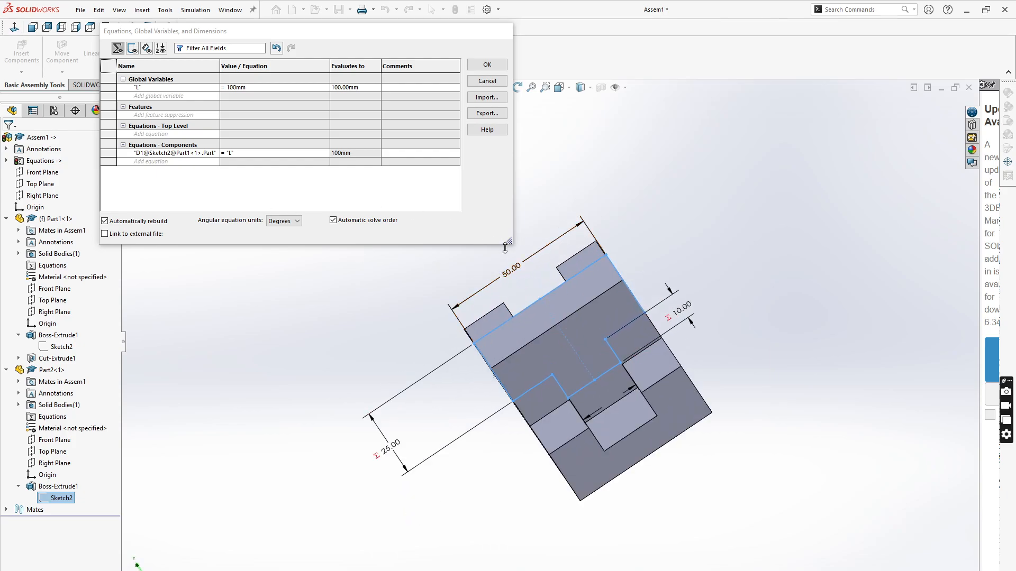
left_click(140, 163)
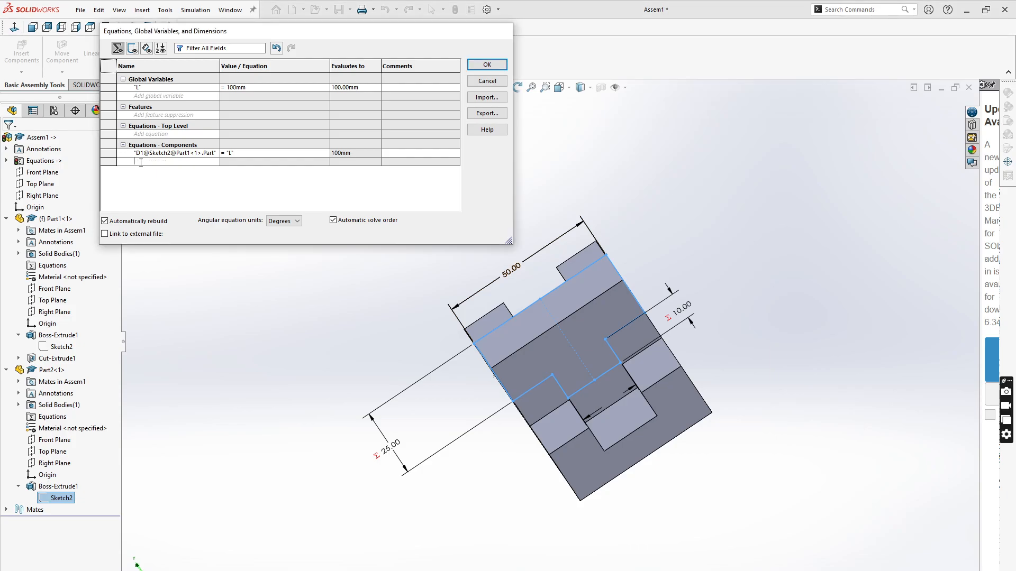
left_click(511, 269)
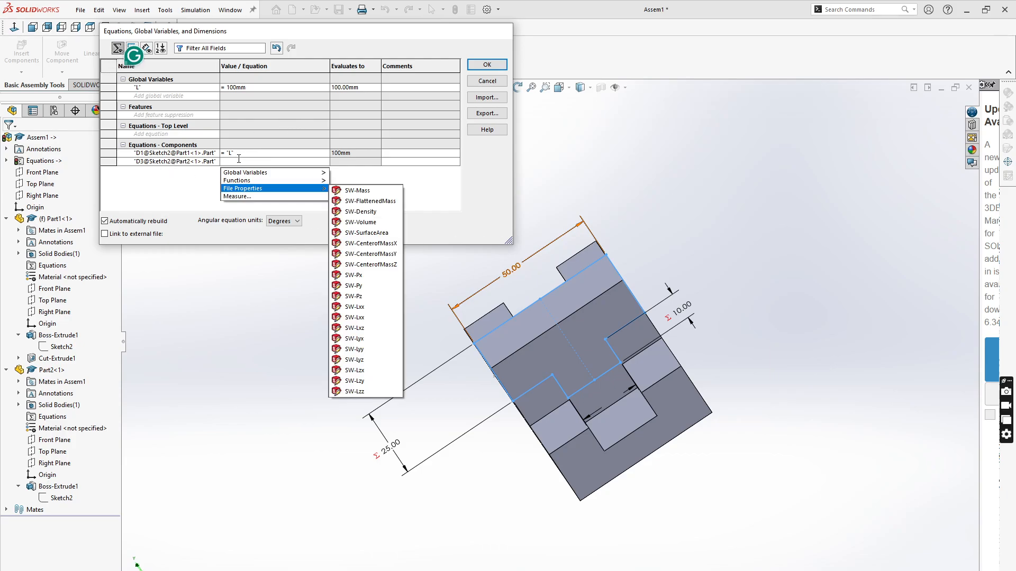
- Set the tab width equation to = "L" * 0.5, removing the extra equals sign, and close the dialog
type("==")
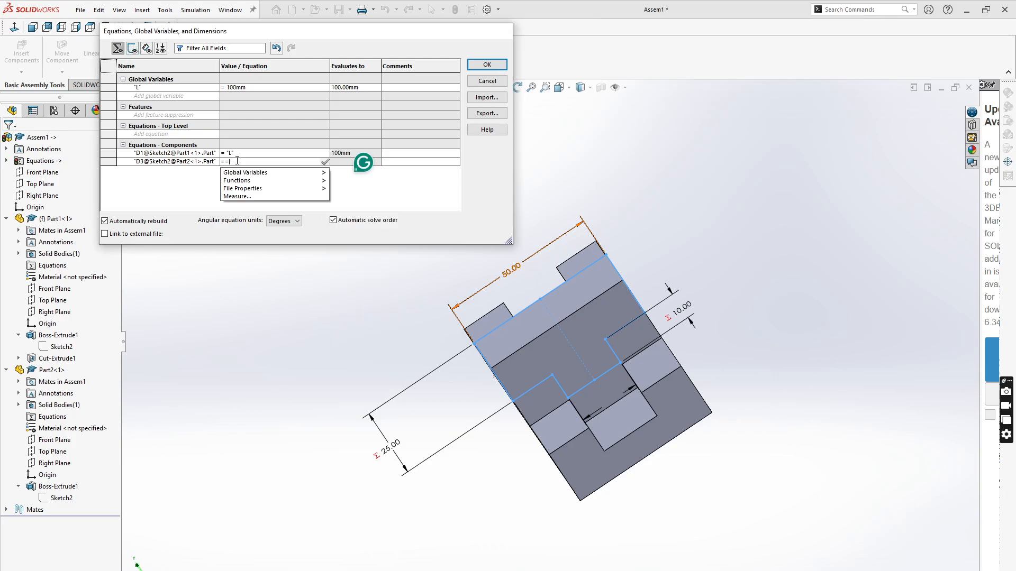
mouse_move(255, 182)
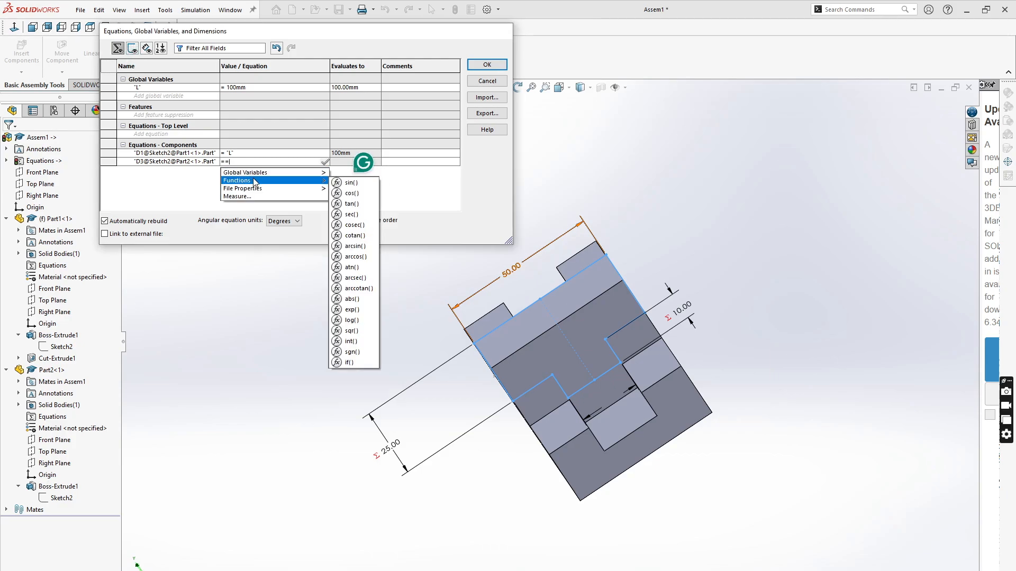
mouse_move(296, 173)
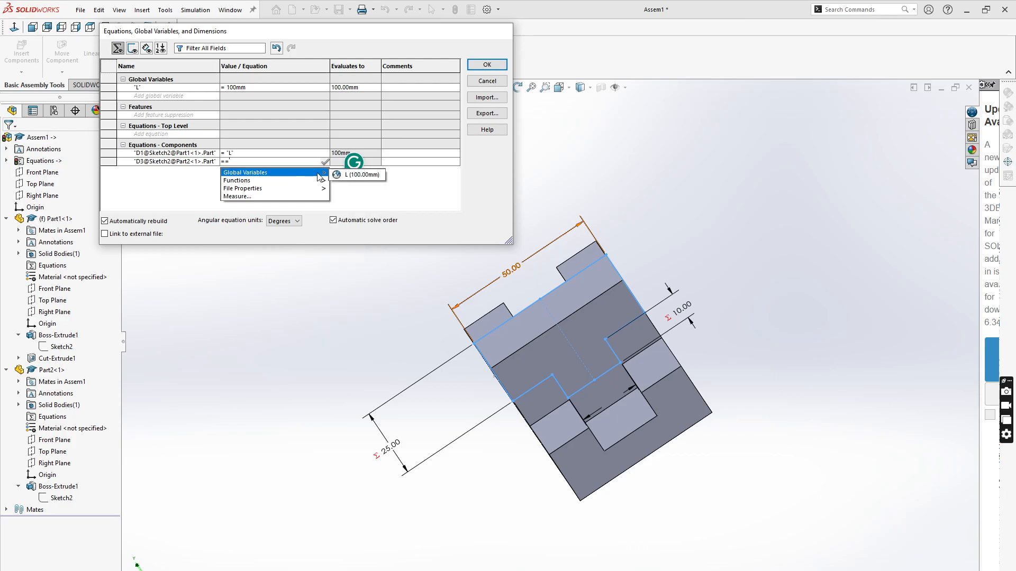
left_click(354, 177)
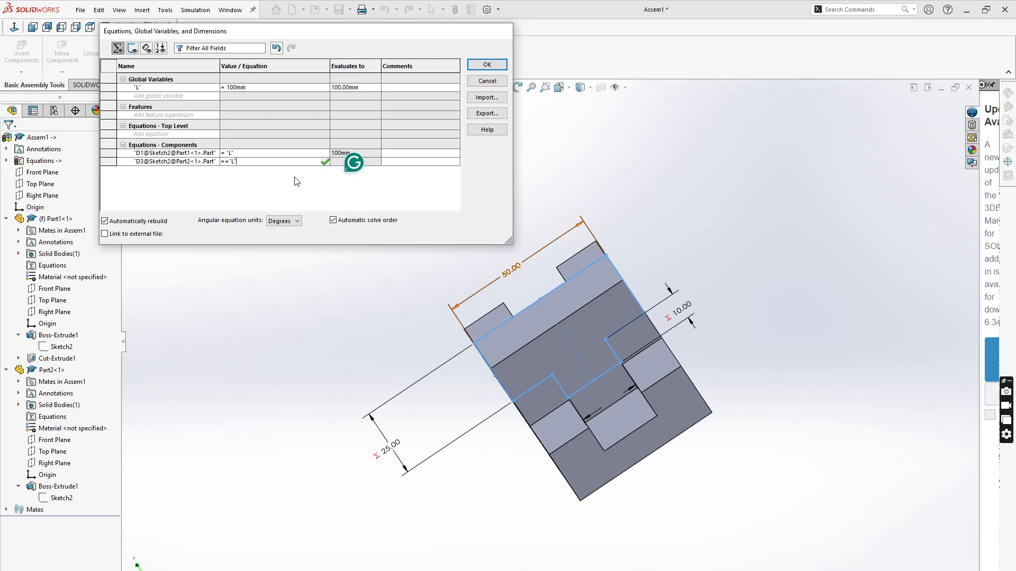
type("*")
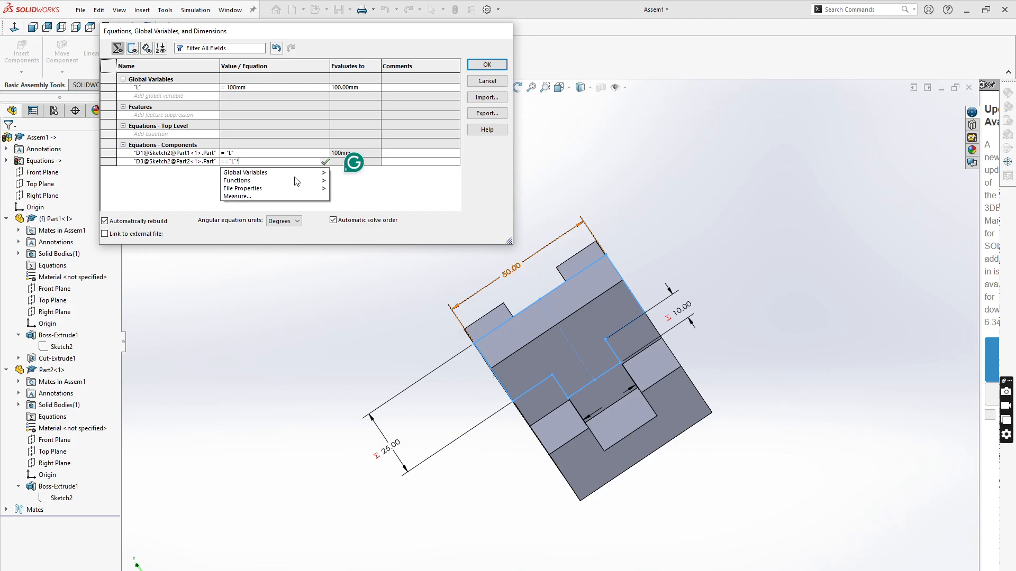
type("0.5")
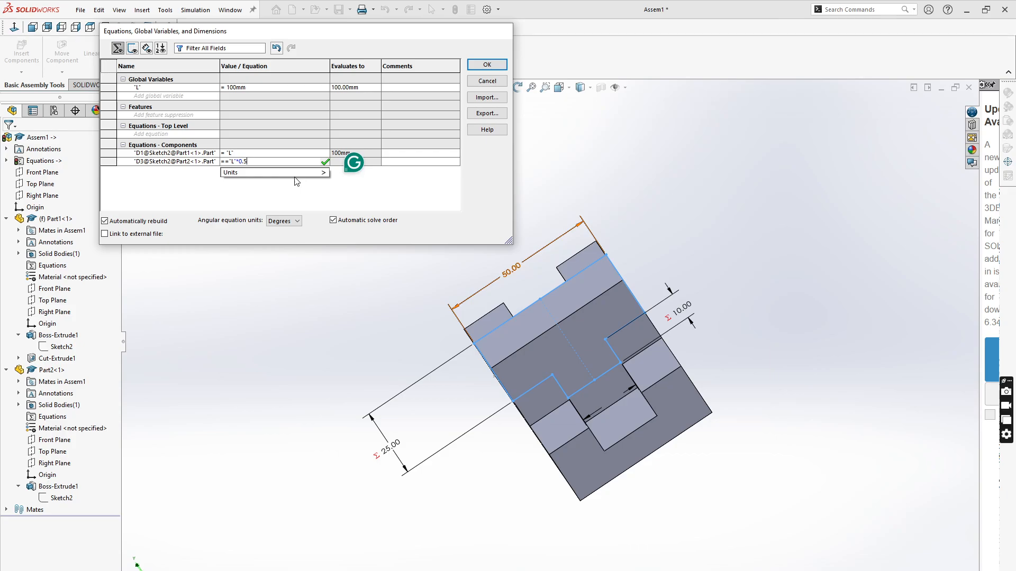
left_click(324, 161)
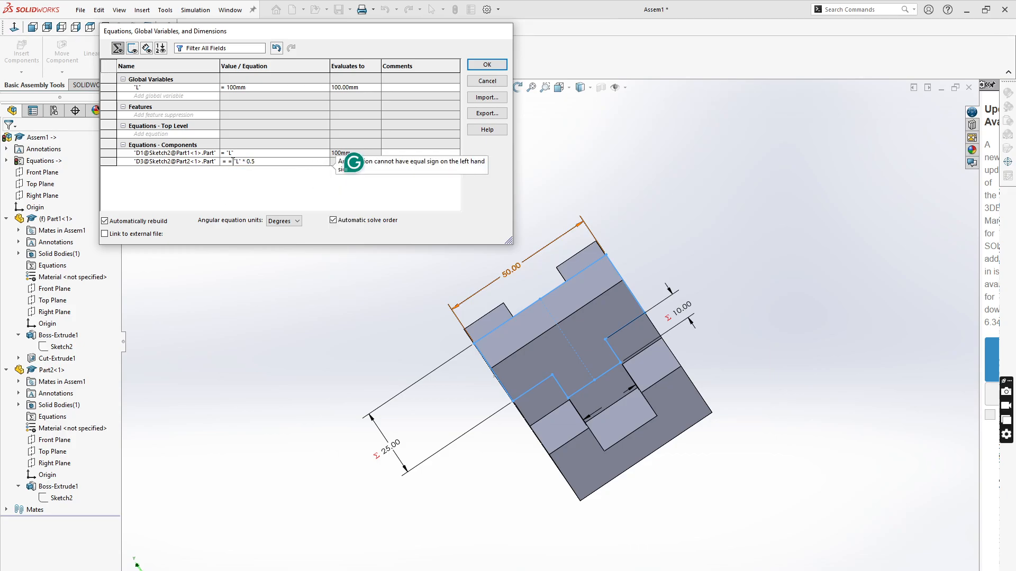
left_click(228, 162)
mouse_move(224, 192)
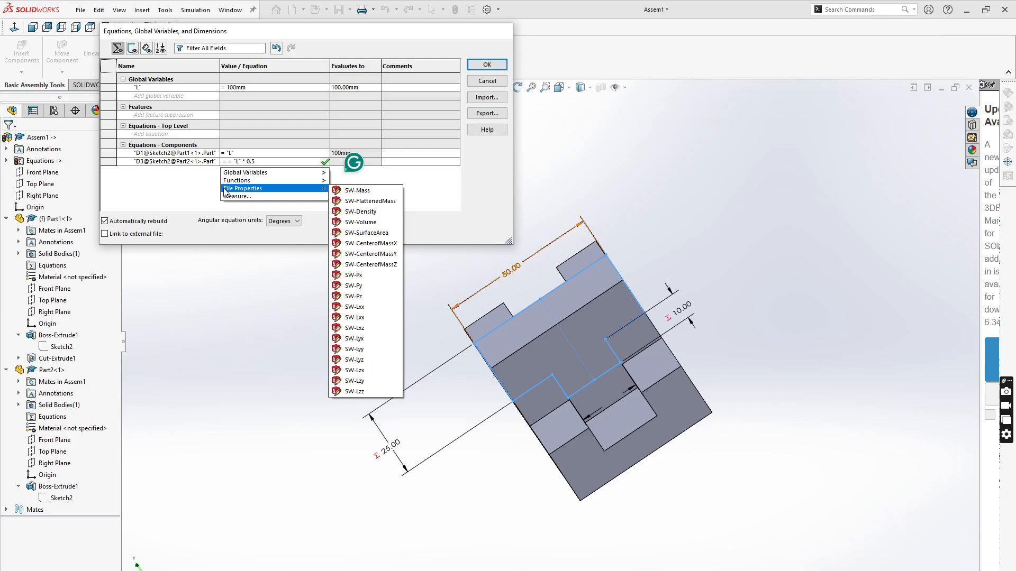
key("Delete")
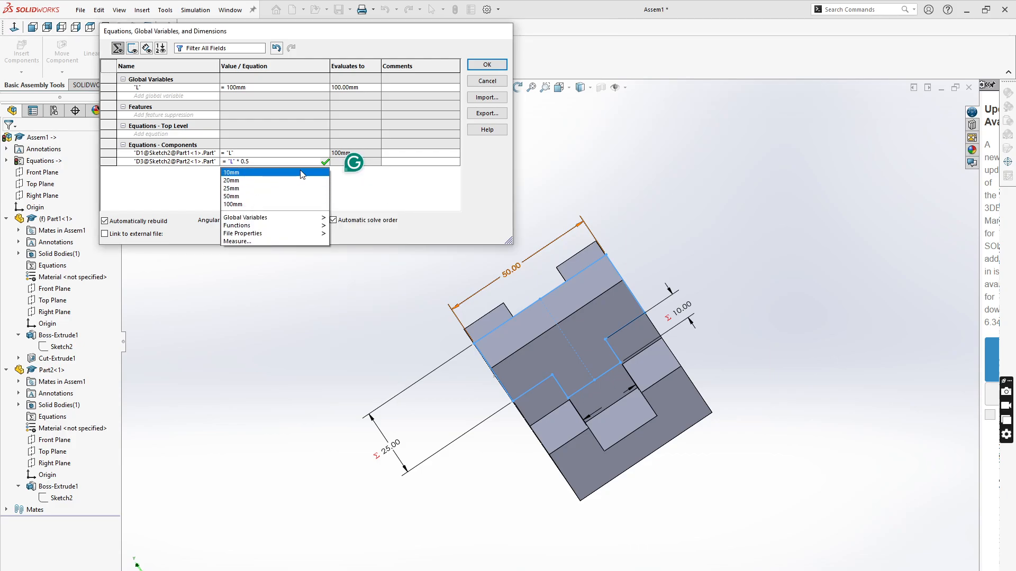
left_click(325, 162)
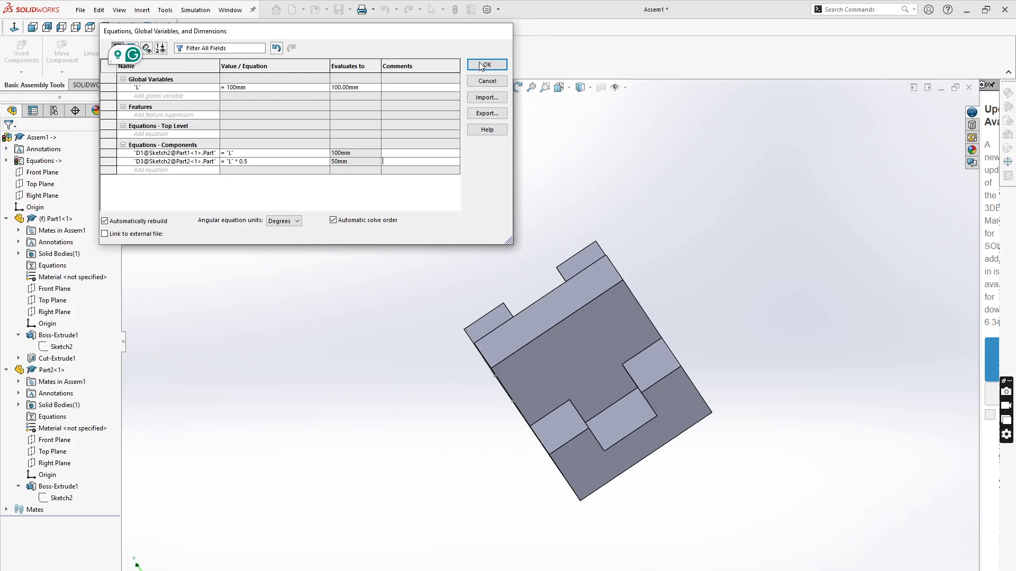
left_click(492, 63)
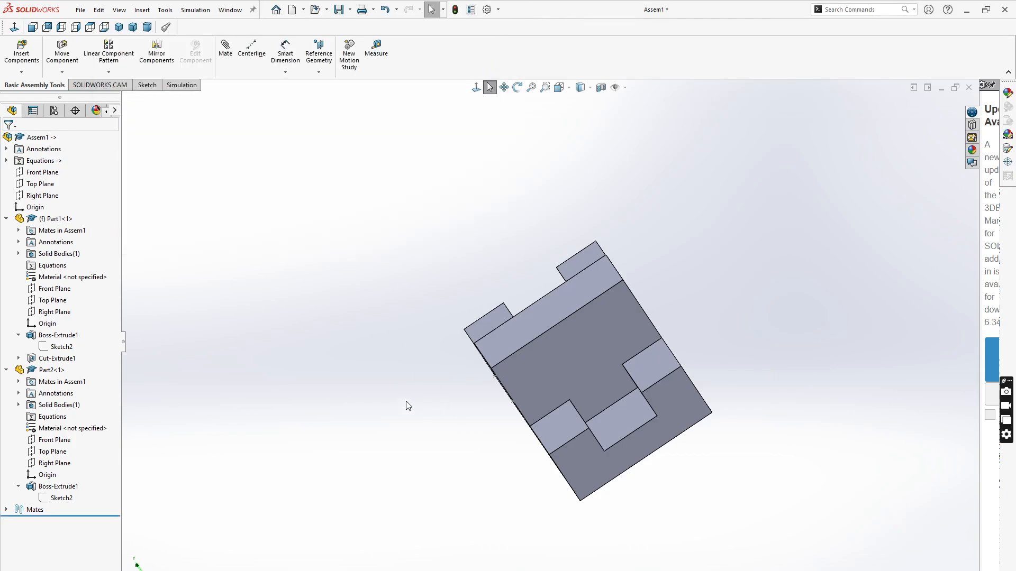
- Rotate and zoom around the assembly to examine the rebuilt block and tab
middle_click_drag(407, 406, 418, 368)
scroll(728, 333, "down", 2)
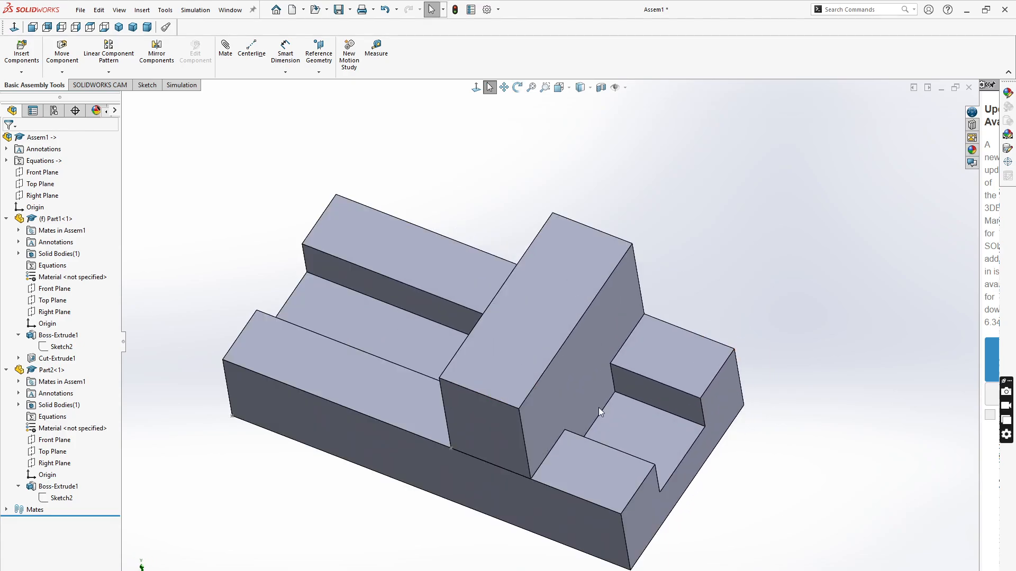
middle_click_drag(599, 407, 613, 339)
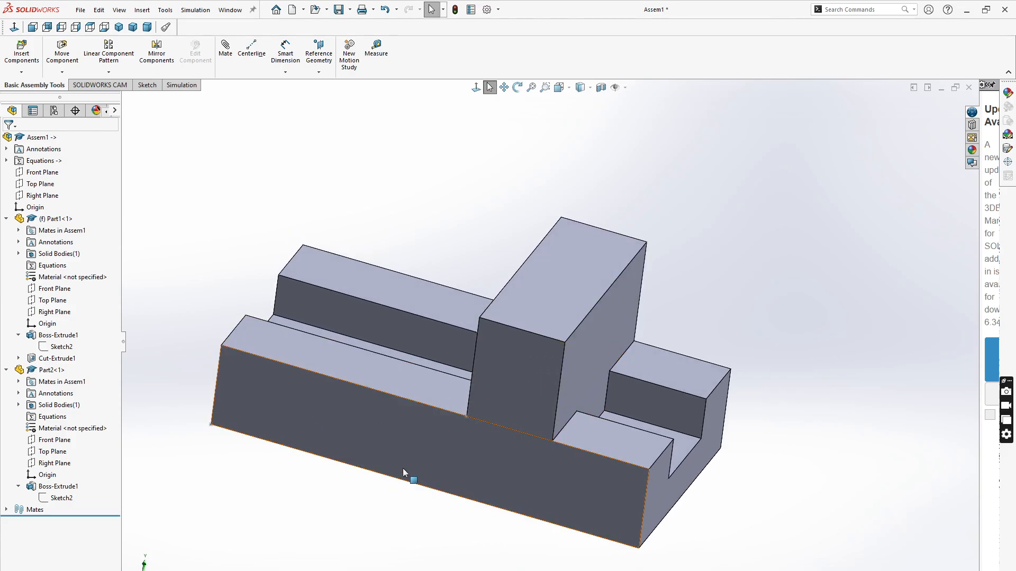
scroll(402, 468, "up", 2)
left_click_drag(537, 364, 405, 366)
middle_click_drag(445, 477, 407, 497)
left_click(258, 334)
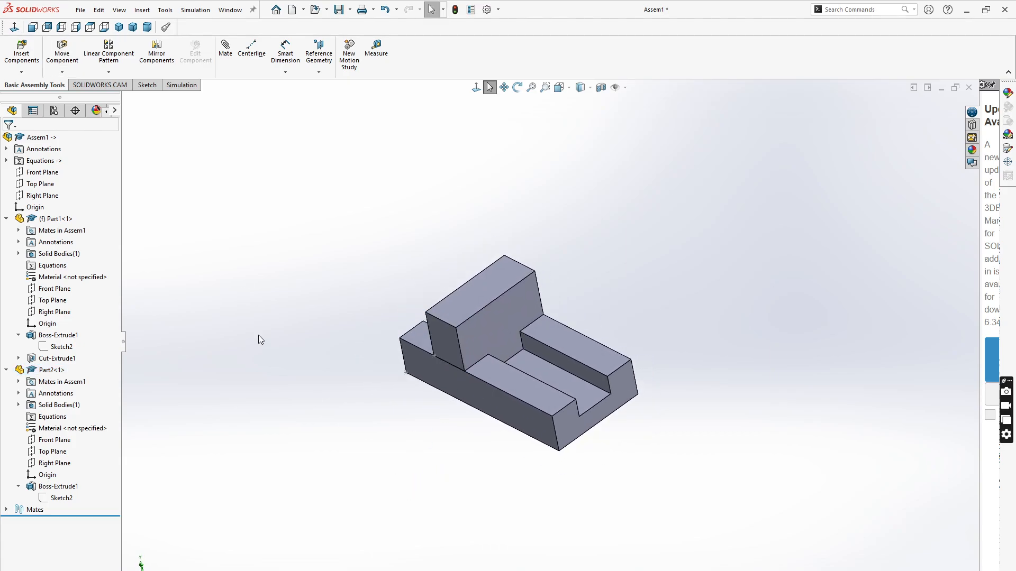
- Reopen the Equations dialog and change the global variable L to 200mm
left_click(165, 9)
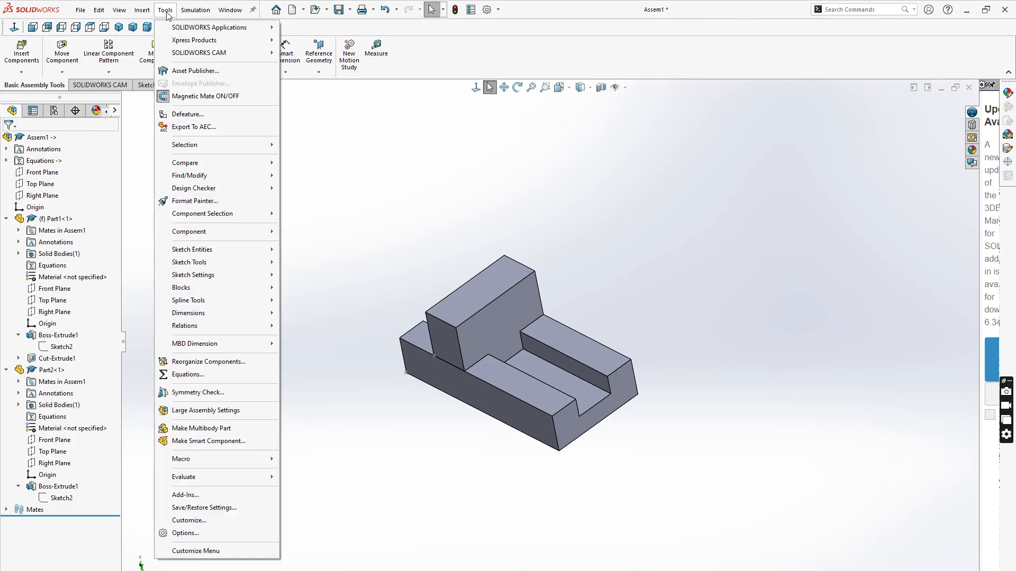
left_click(211, 375)
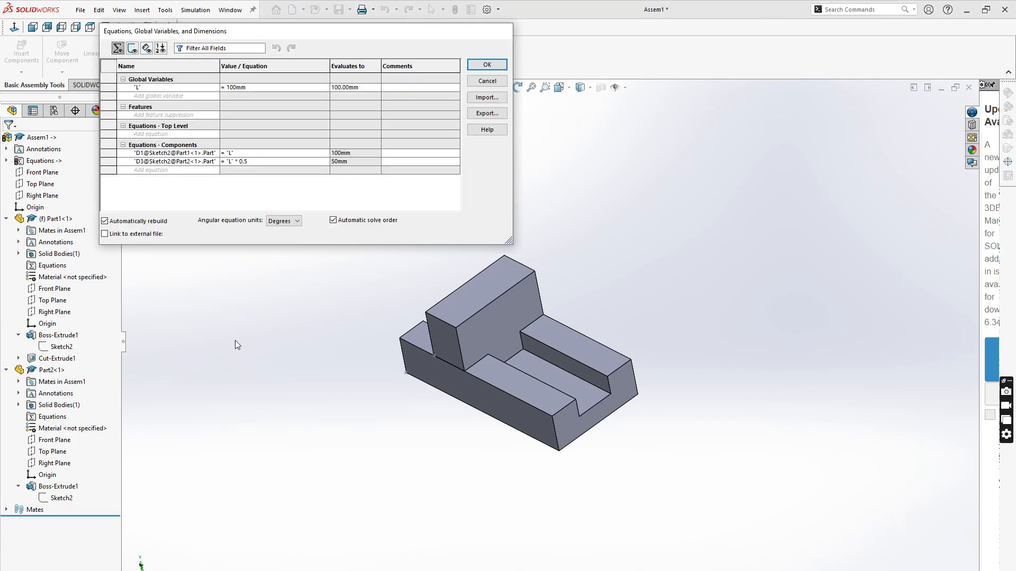
left_click(232, 88)
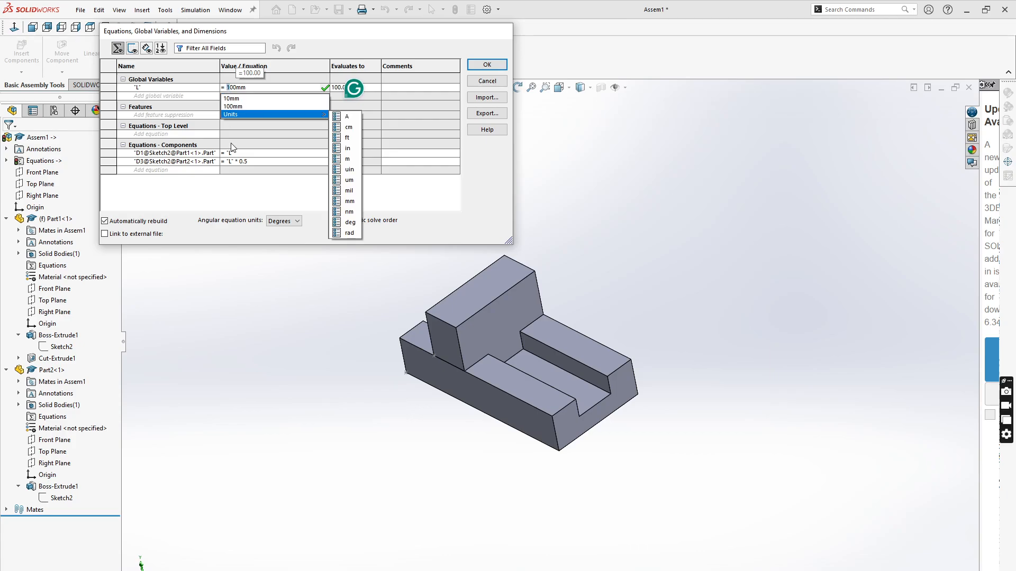
type("2")
left_click(325, 88)
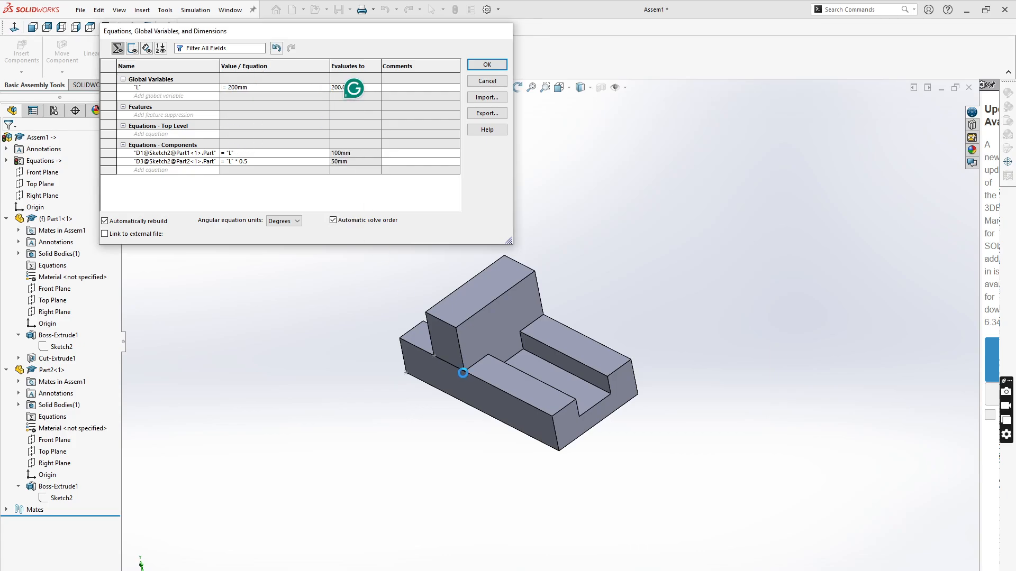
- Inspect the block and tab sketch dimensions from several viewing angles
scroll(630, 443, "up", 4)
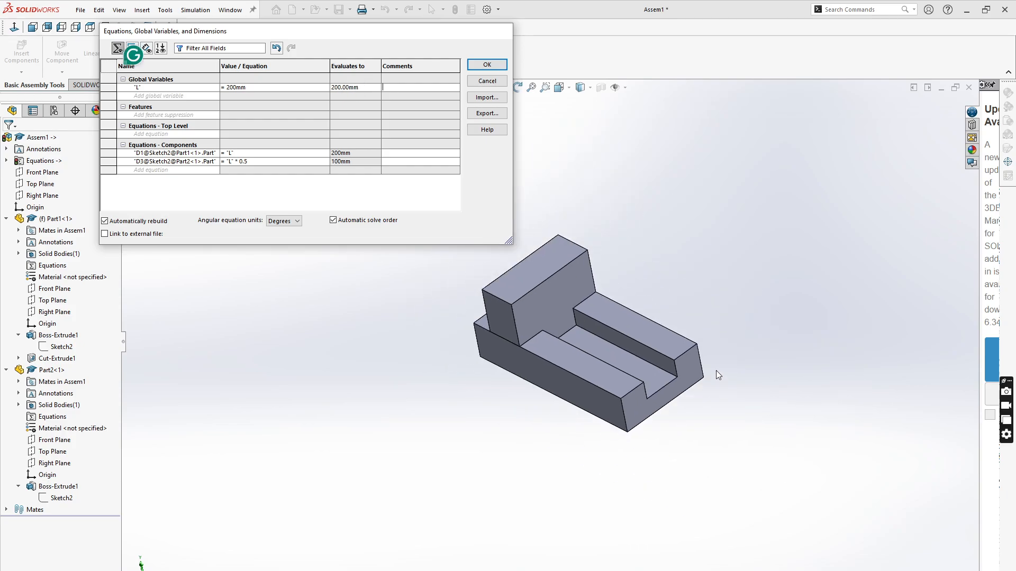
scroll(716, 371, "down", 2)
scroll(573, 290, "down", 2)
scroll(455, 395, "up", 2)
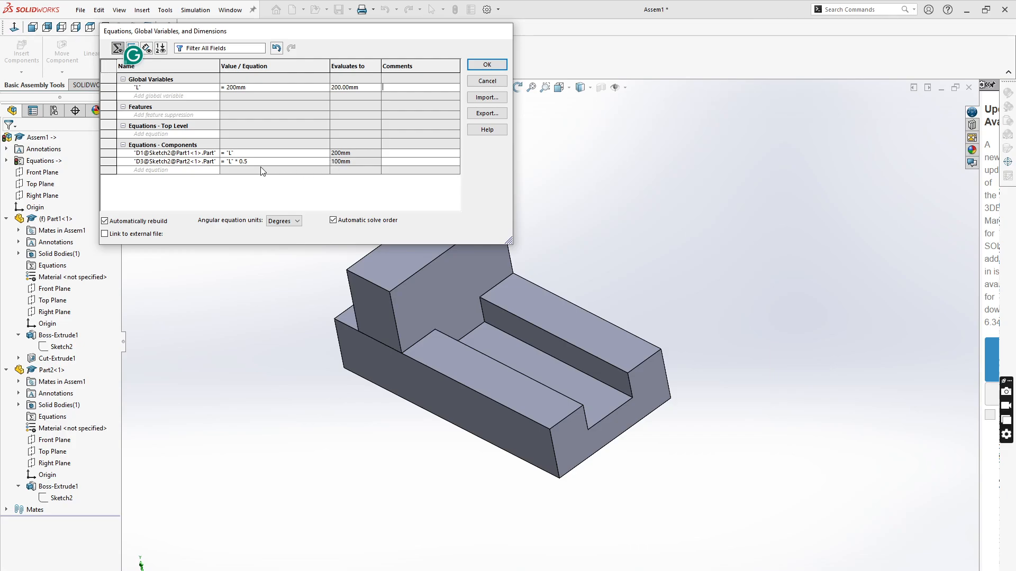
left_click(60, 347)
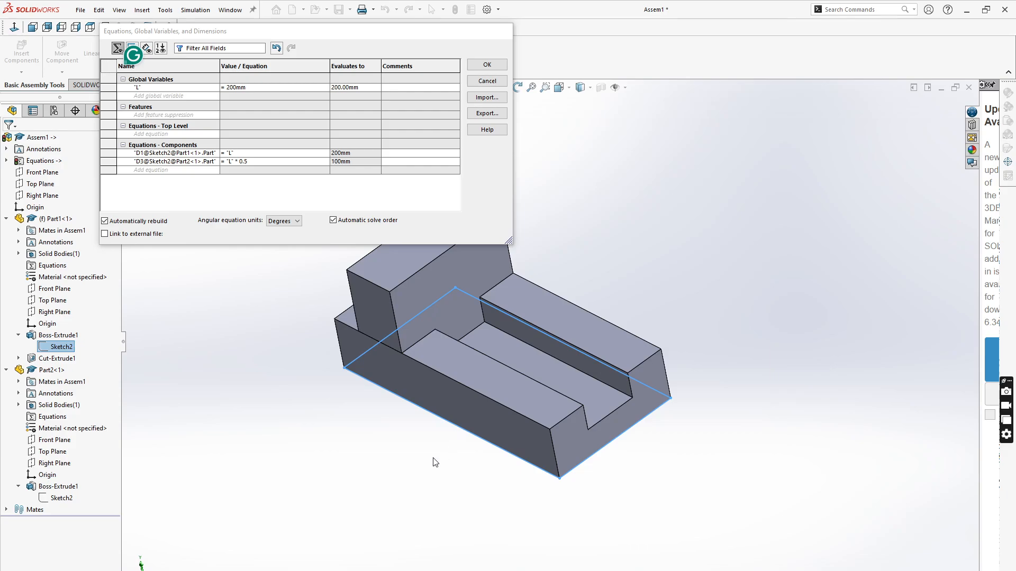
middle_click_drag(484, 411, 485, 379)
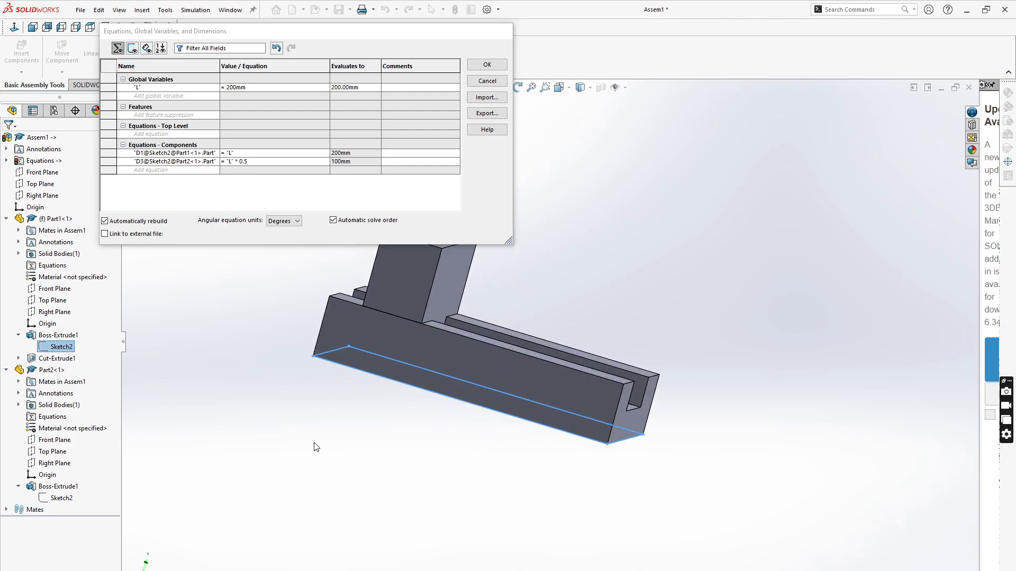
left_click(316, 462)
left_click(45, 350)
middle_click_drag(388, 408, 368, 485)
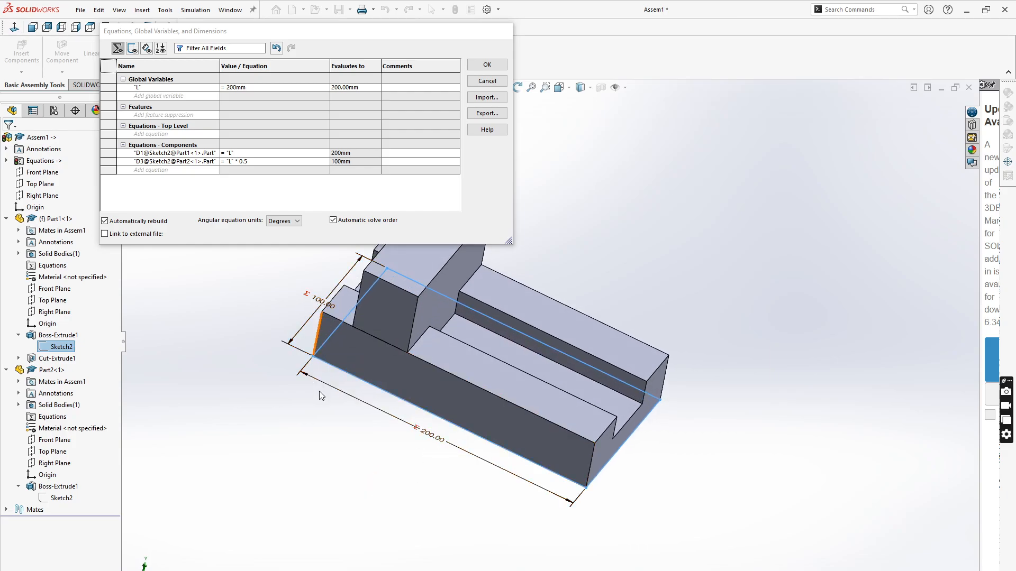
scroll(333, 440, "up", 3)
middle_click_drag(614, 331, 614, 365)
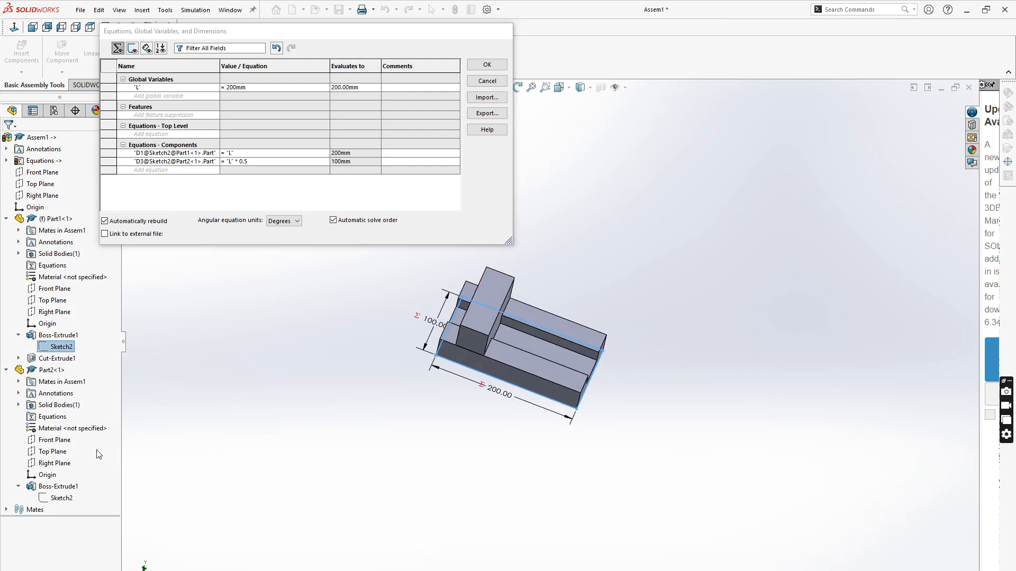
left_click(45, 500)
middle_click_drag(335, 489, 268, 430)
scroll(471, 308, "down", 2)
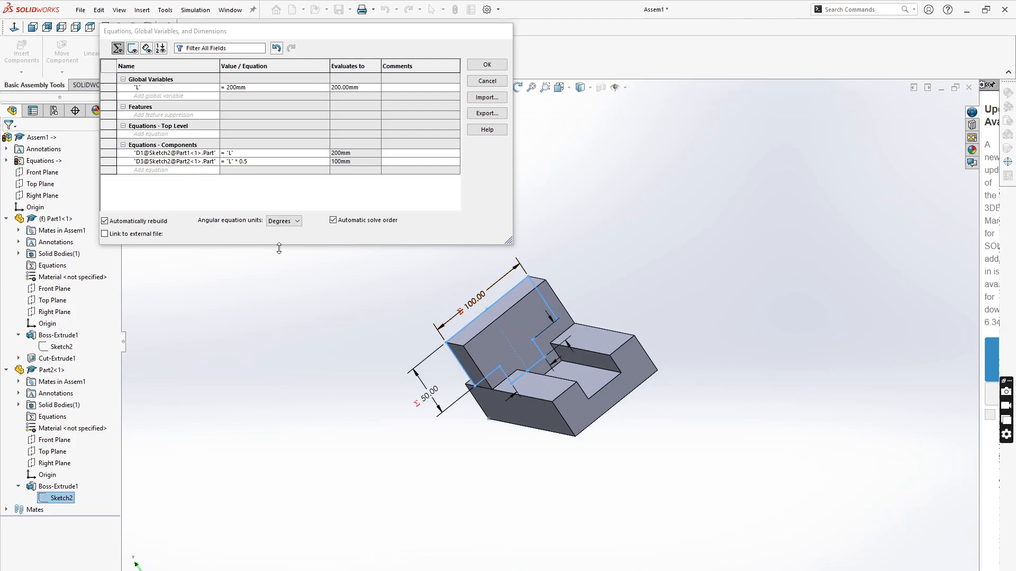
- Change the global variable L to 400mm
left_click(230, 88)
key("BackSpace")
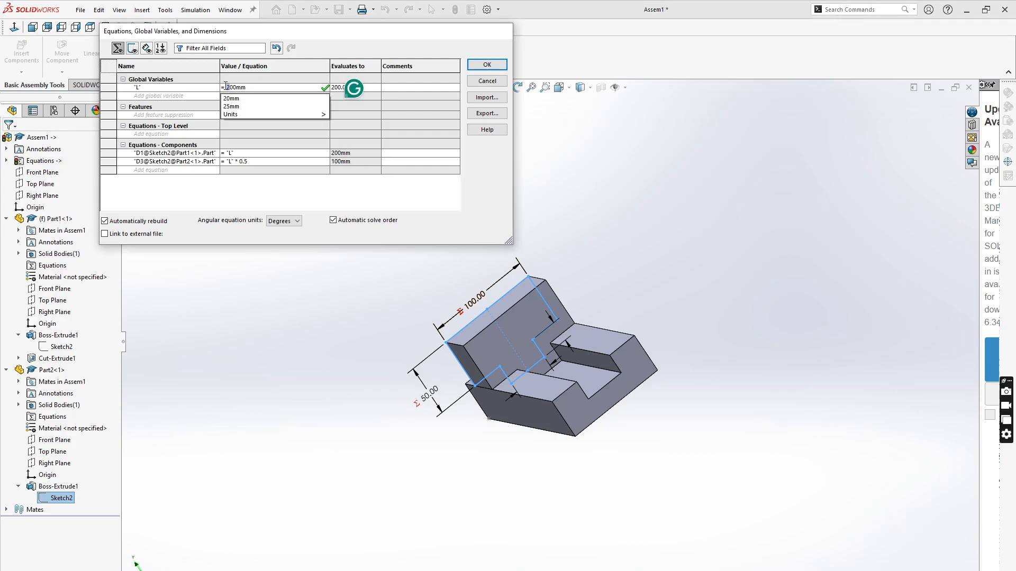
type("4")
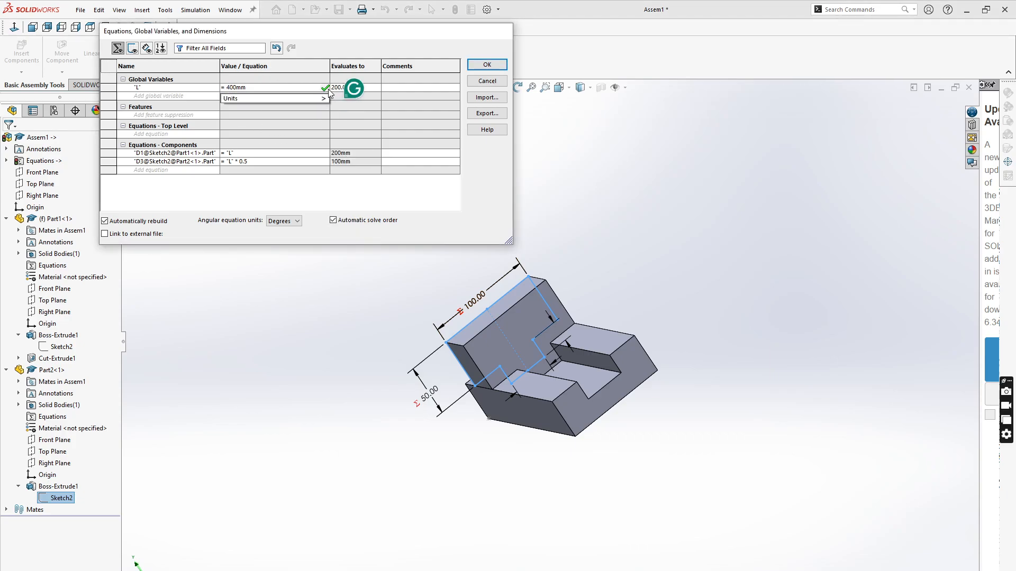
left_click(324, 88)
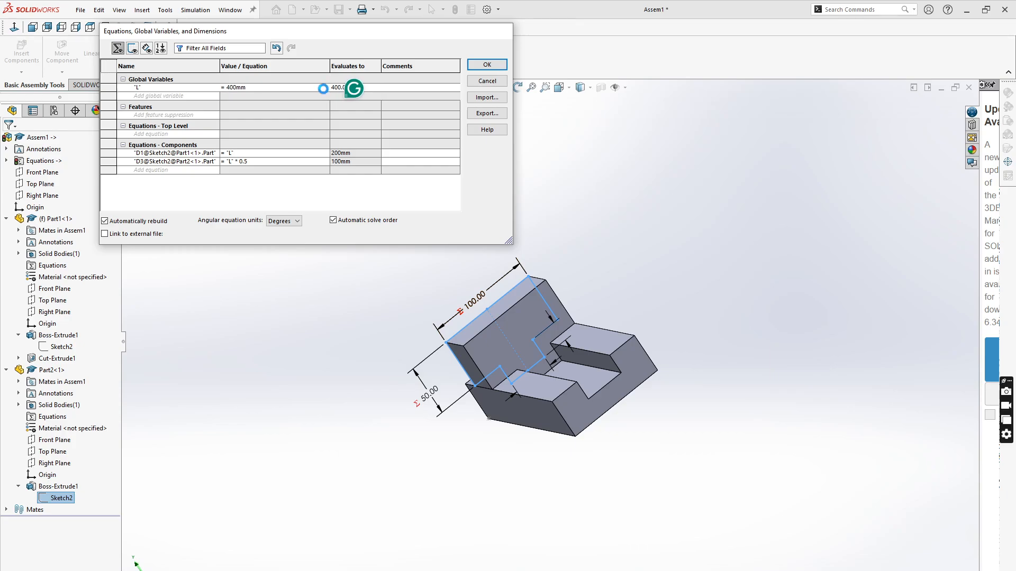
- Inspect the block and tab sketch dimensions at the new size, then accept the Equations dialog
scroll(491, 421, "up", 2)
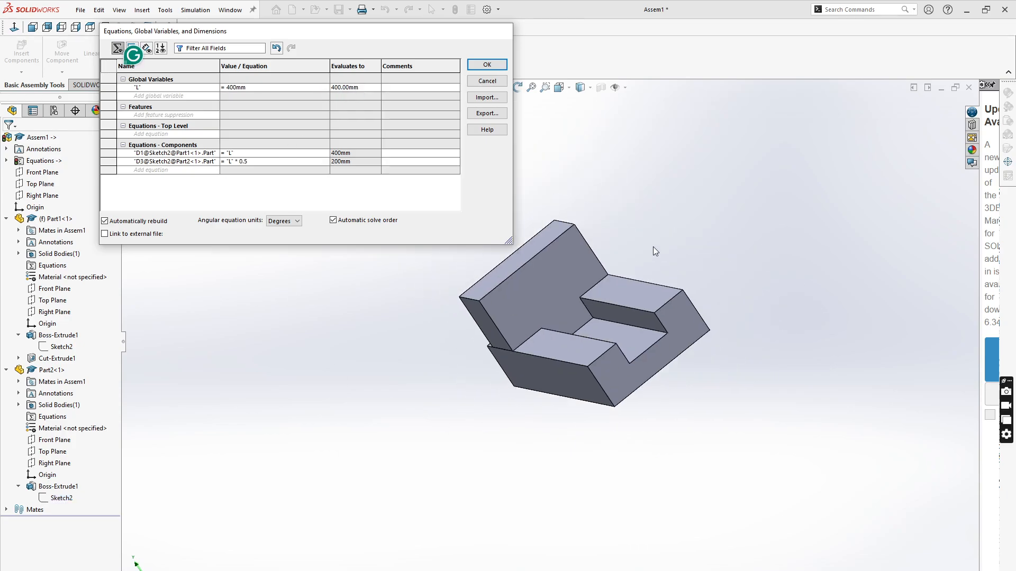
scroll(652, 247, "down", 1)
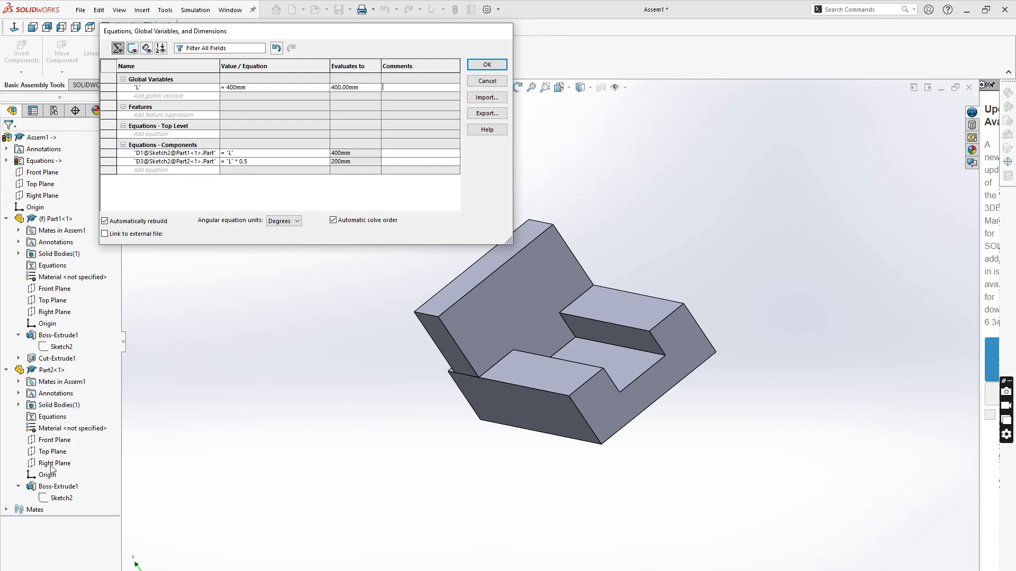
left_click(55, 499)
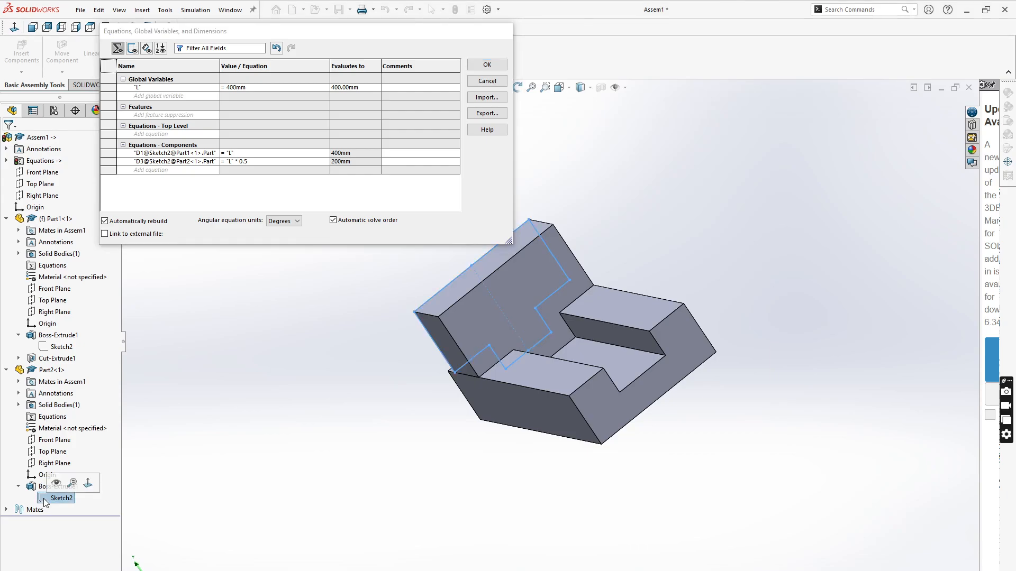
left_click(211, 451)
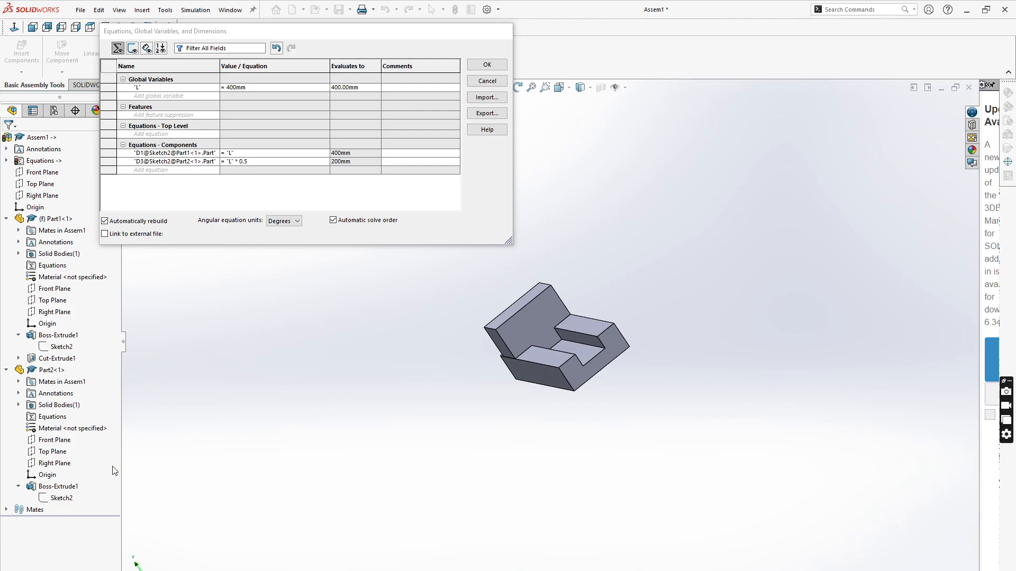
left_click(55, 499)
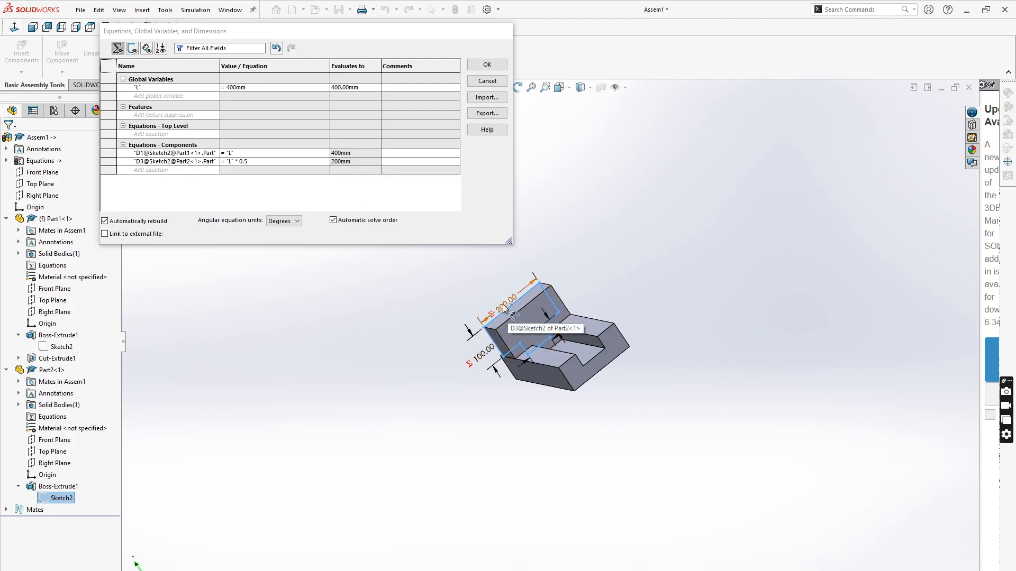
scroll(637, 286, "down", 3)
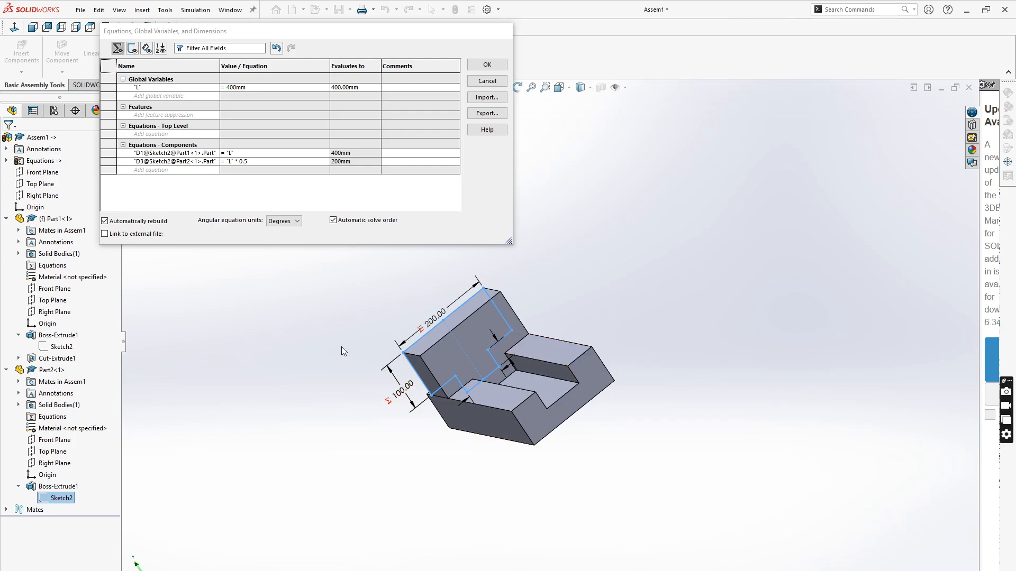
mouse_move(341, 347)
middle_mouse_down()
mouse_move(328, 359)
mouse_move(355, 382)
mouse_move(362, 344)
mouse_move(341, 303)
mouse_move(314, 326)
mouse_move(333, 344)
middle_mouse_up()
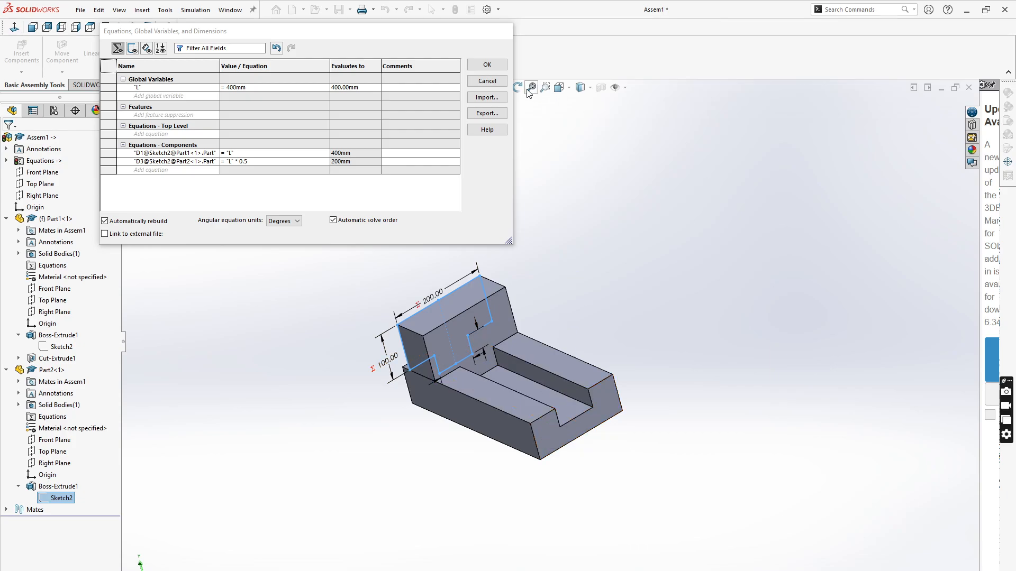
left_click(487, 65)
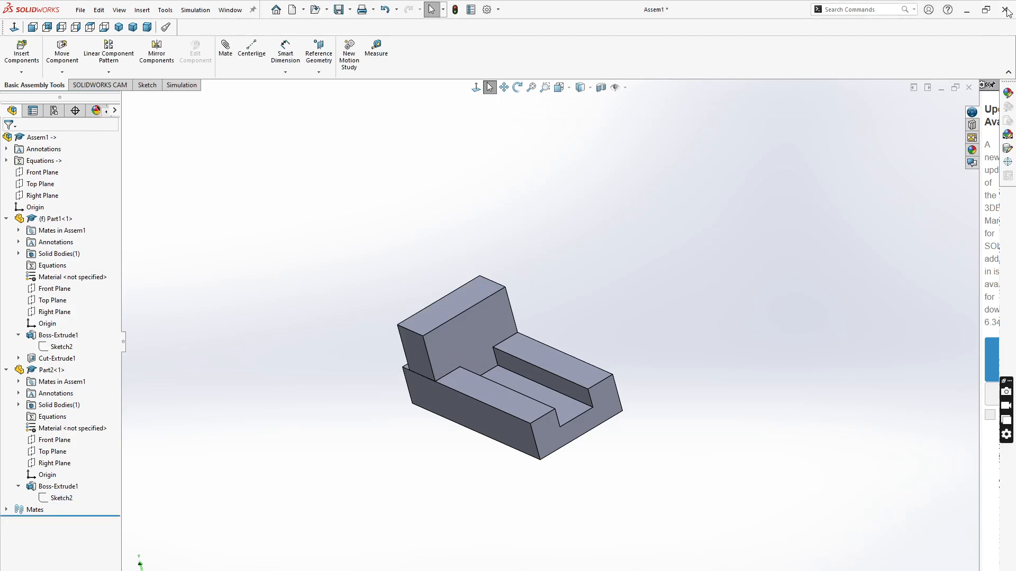
- Save the assembly with both modified parts as Assem1.SLDASM
left_click(340, 10)
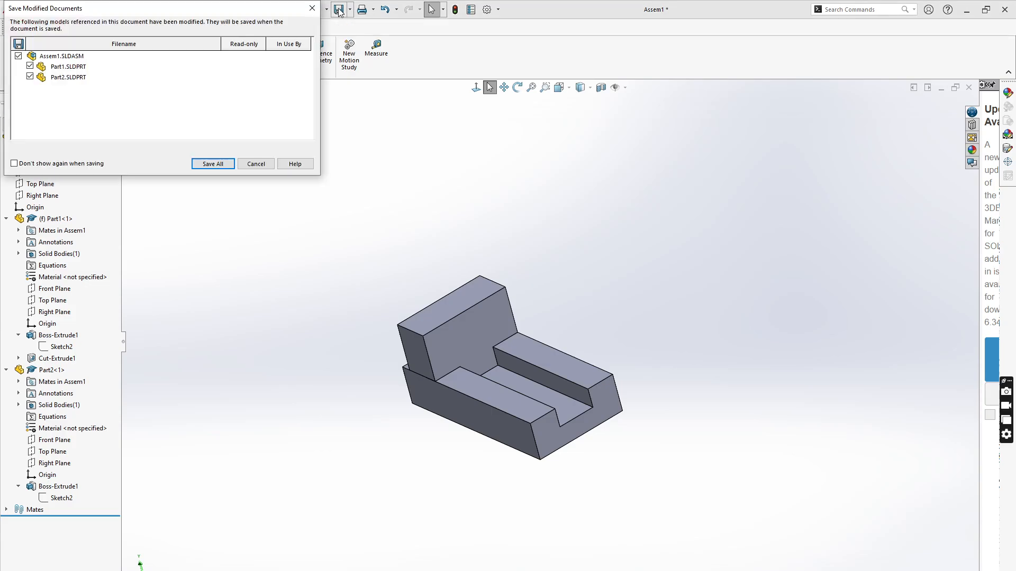
left_click(213, 164)
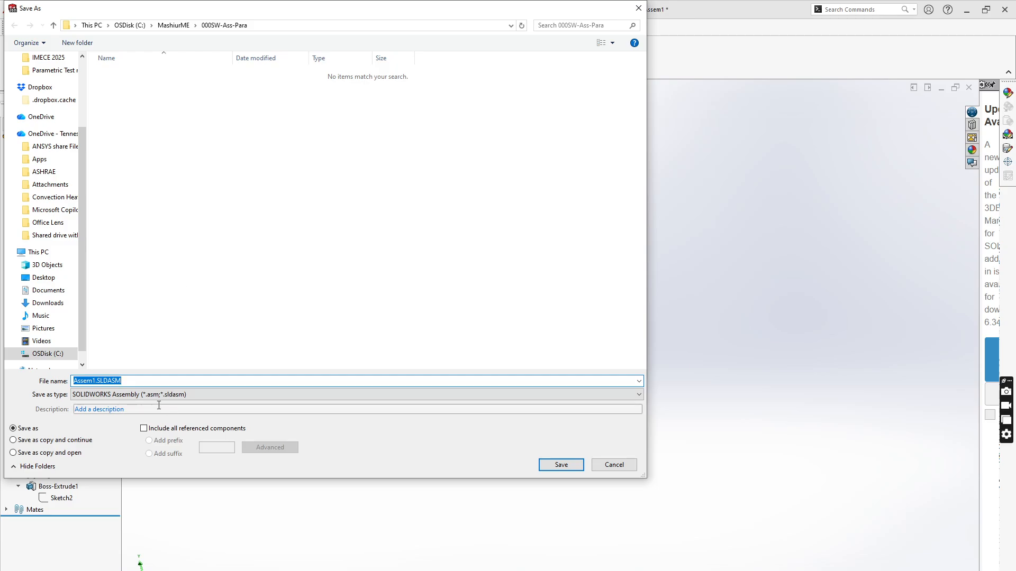
left_click(561, 465)
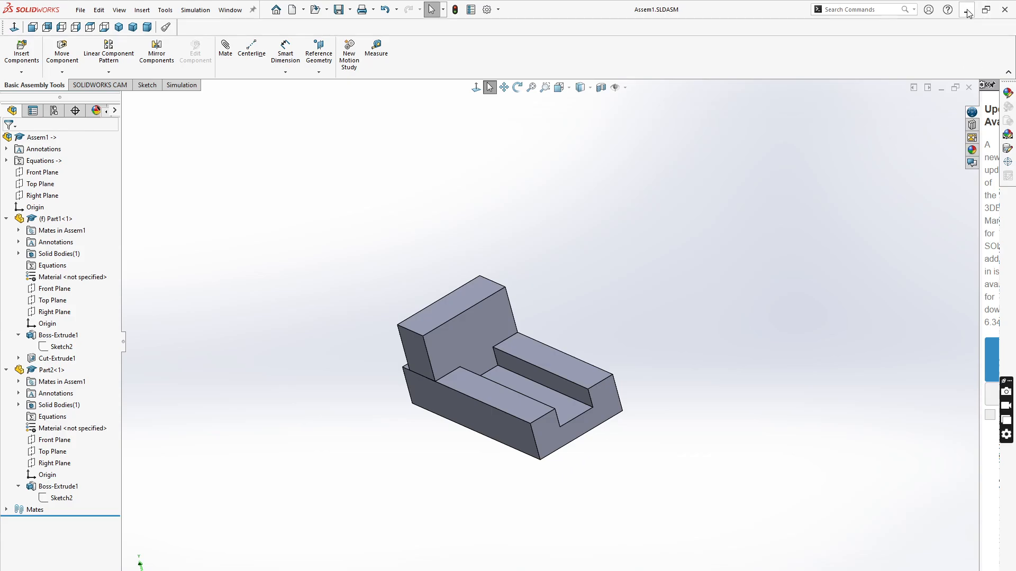
key("alt+Tab")
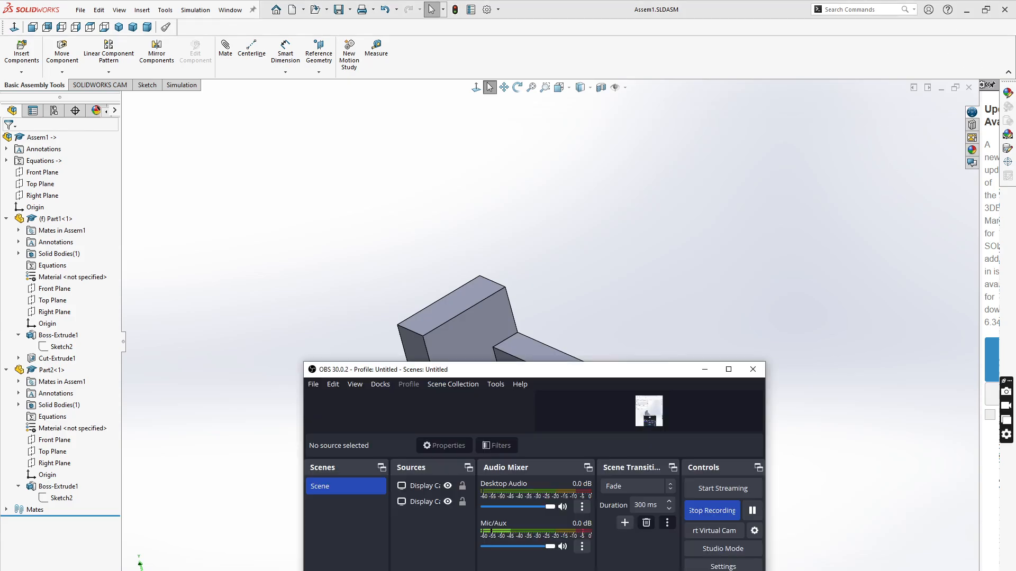